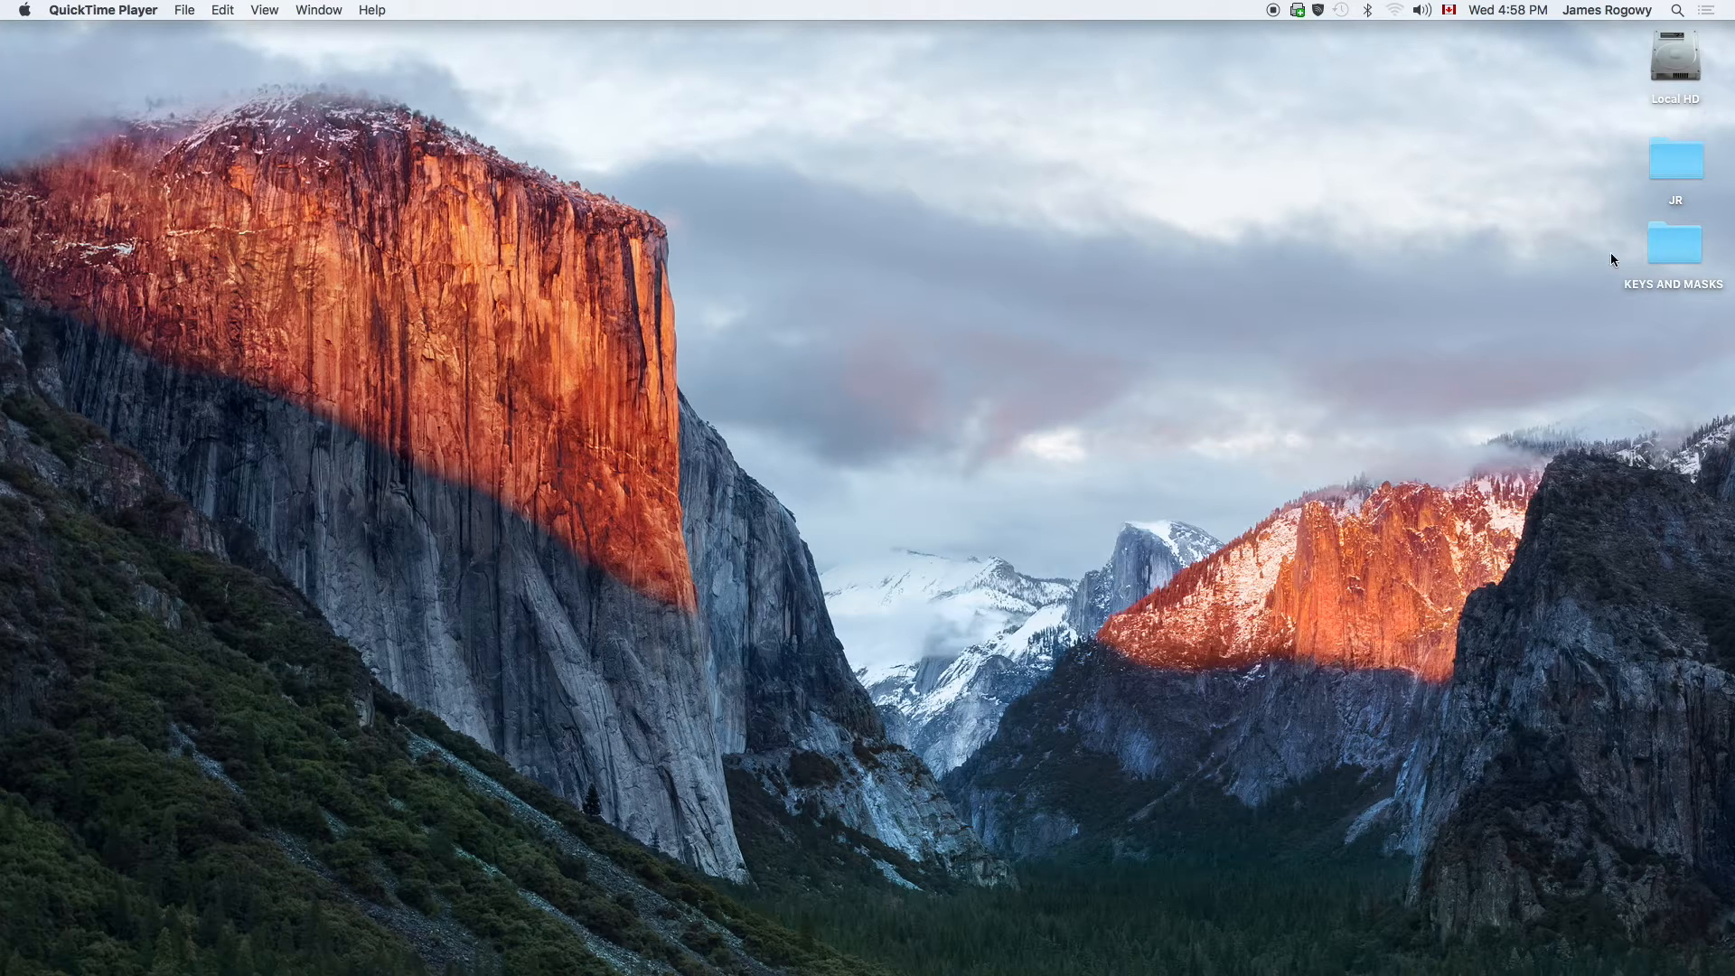
# - Open the KEYS AND MASKS folder from the desktop, then reposition its window and make it narrower and taller
pyautogui.doubleClick(1671, 244)
pyautogui.moveTo(762, 188); pyautogui.dragTo(834, 70)
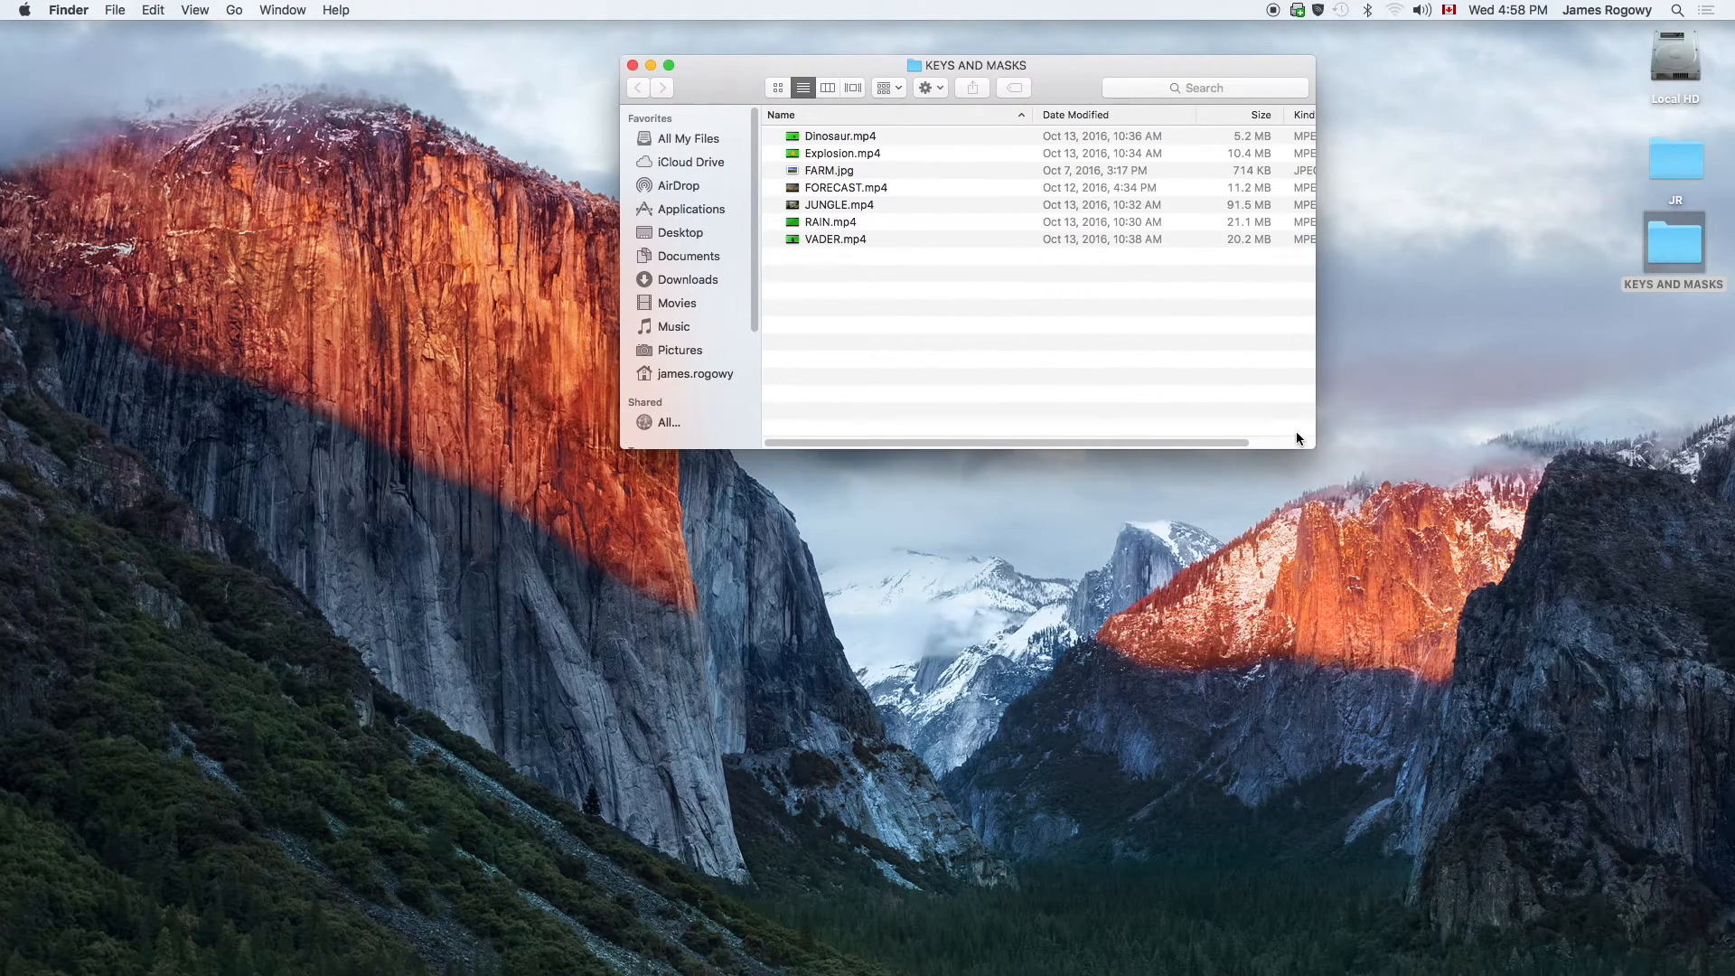
pyautogui.moveTo(1313, 446); pyautogui.dragTo(1175, 624)
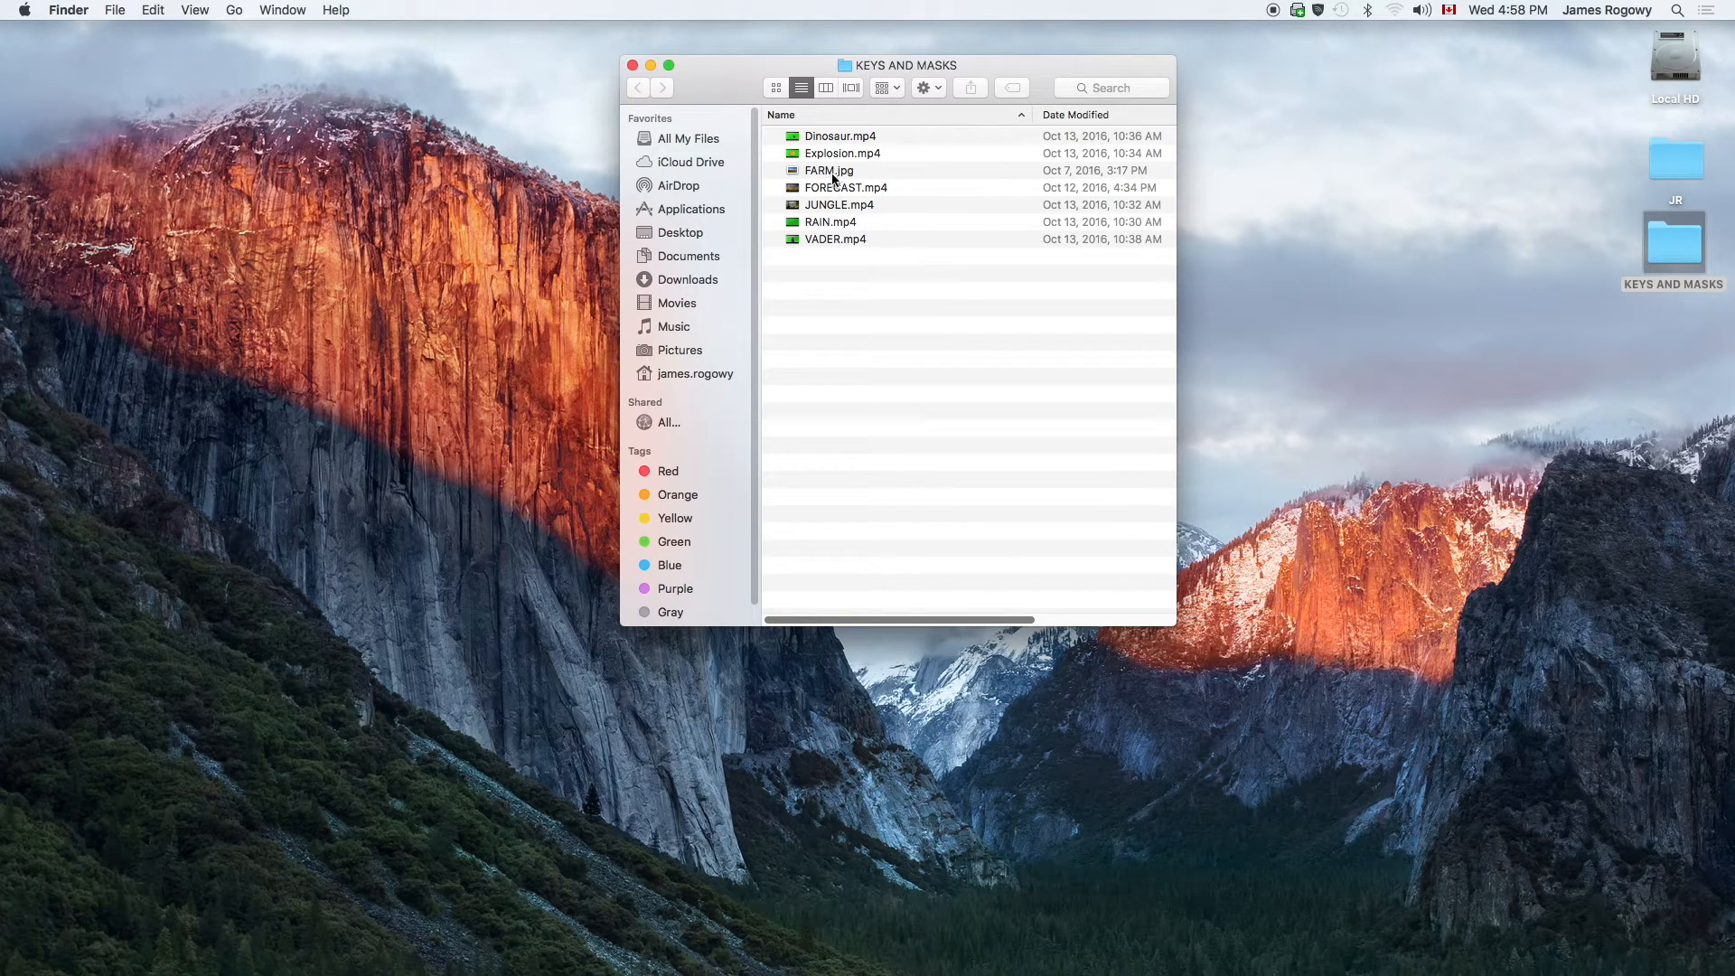
# - Preview the Dinosaur.mp4 and Explosion.mp4 green-screen clips in Quick Look
pyautogui.click(816, 140)
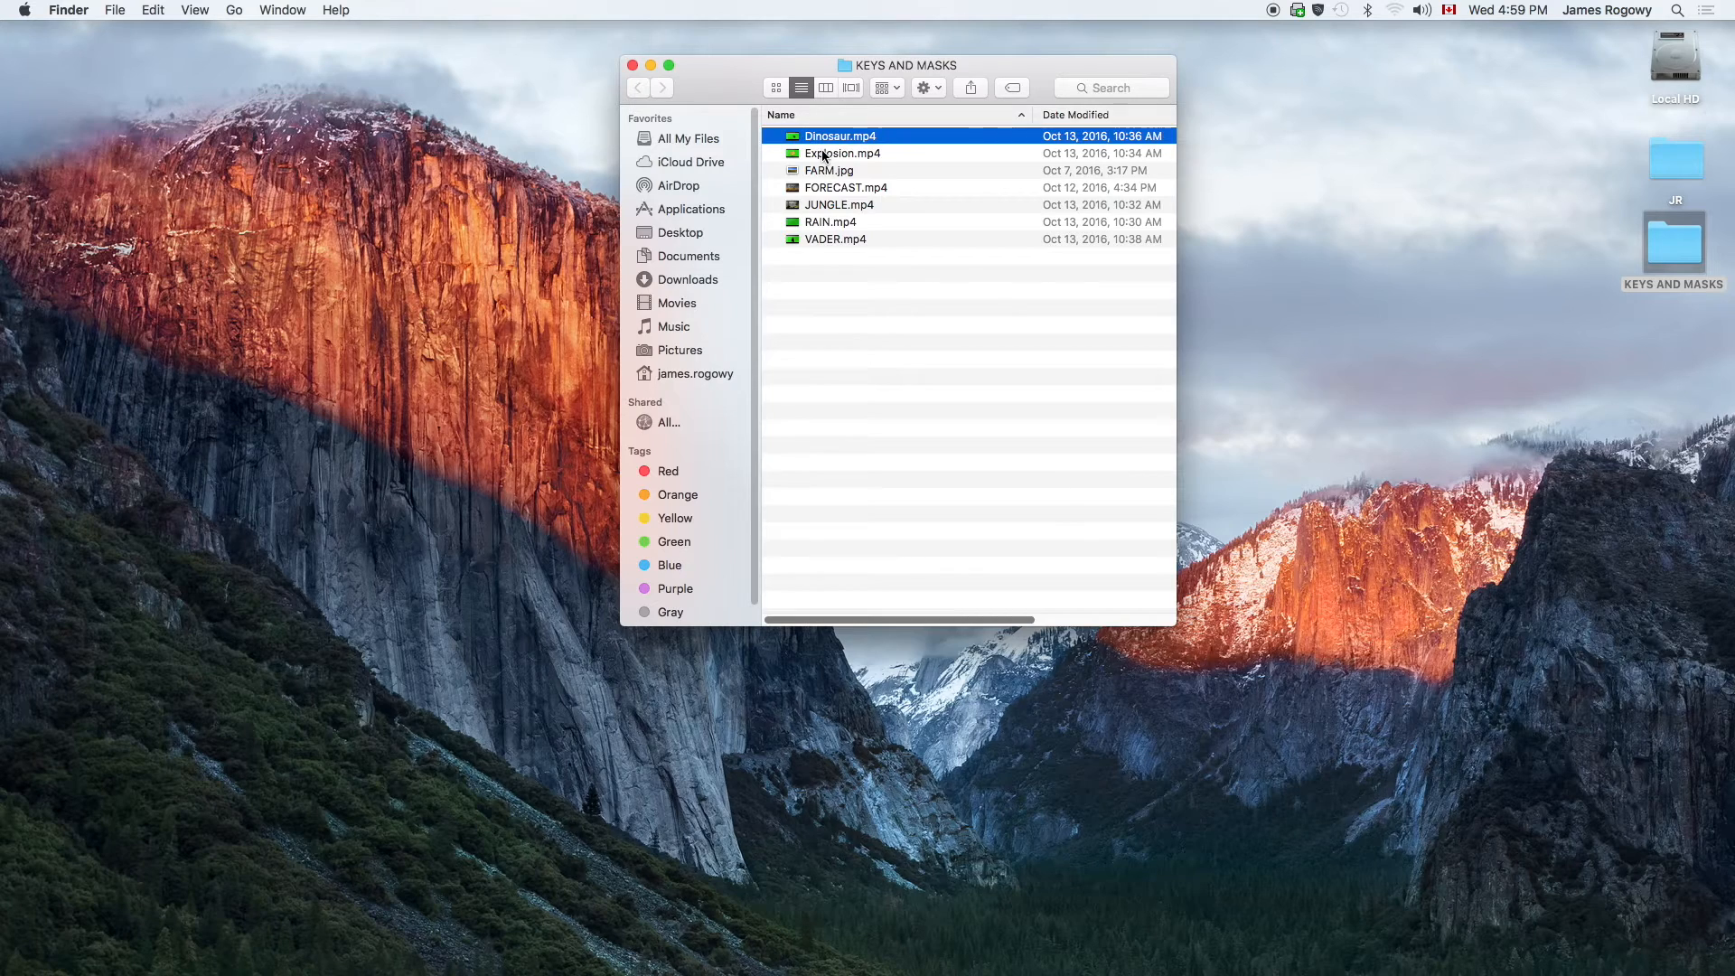
pyautogui.press('space')
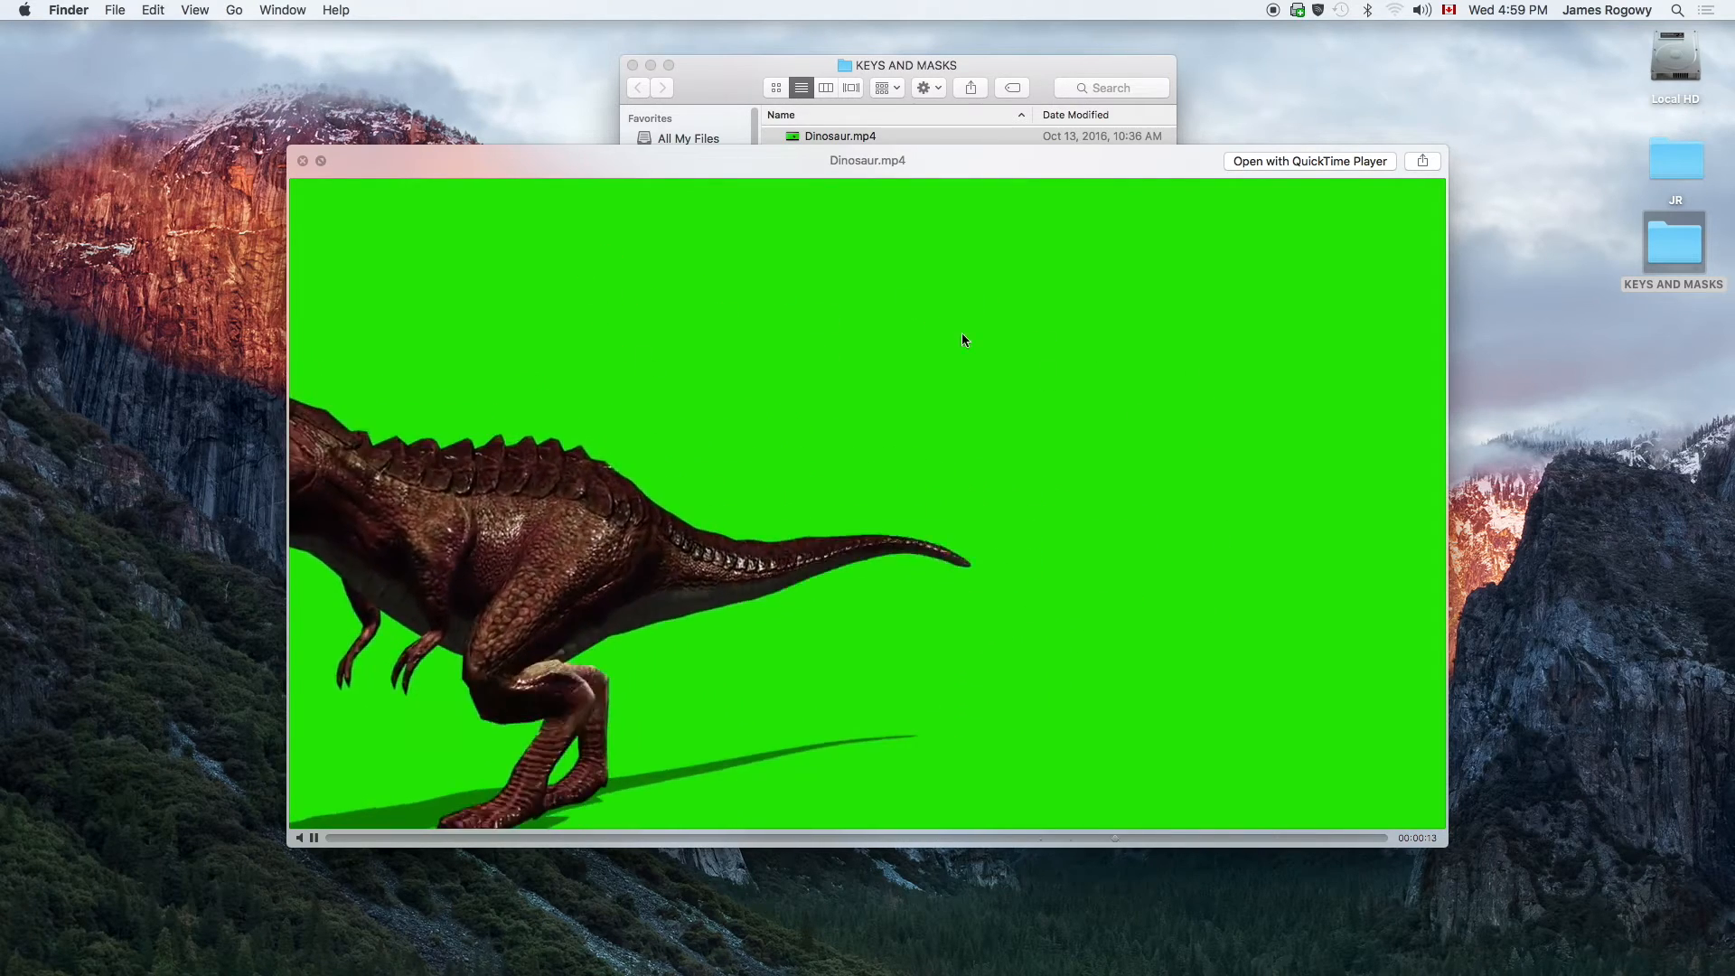
pyautogui.press('space')
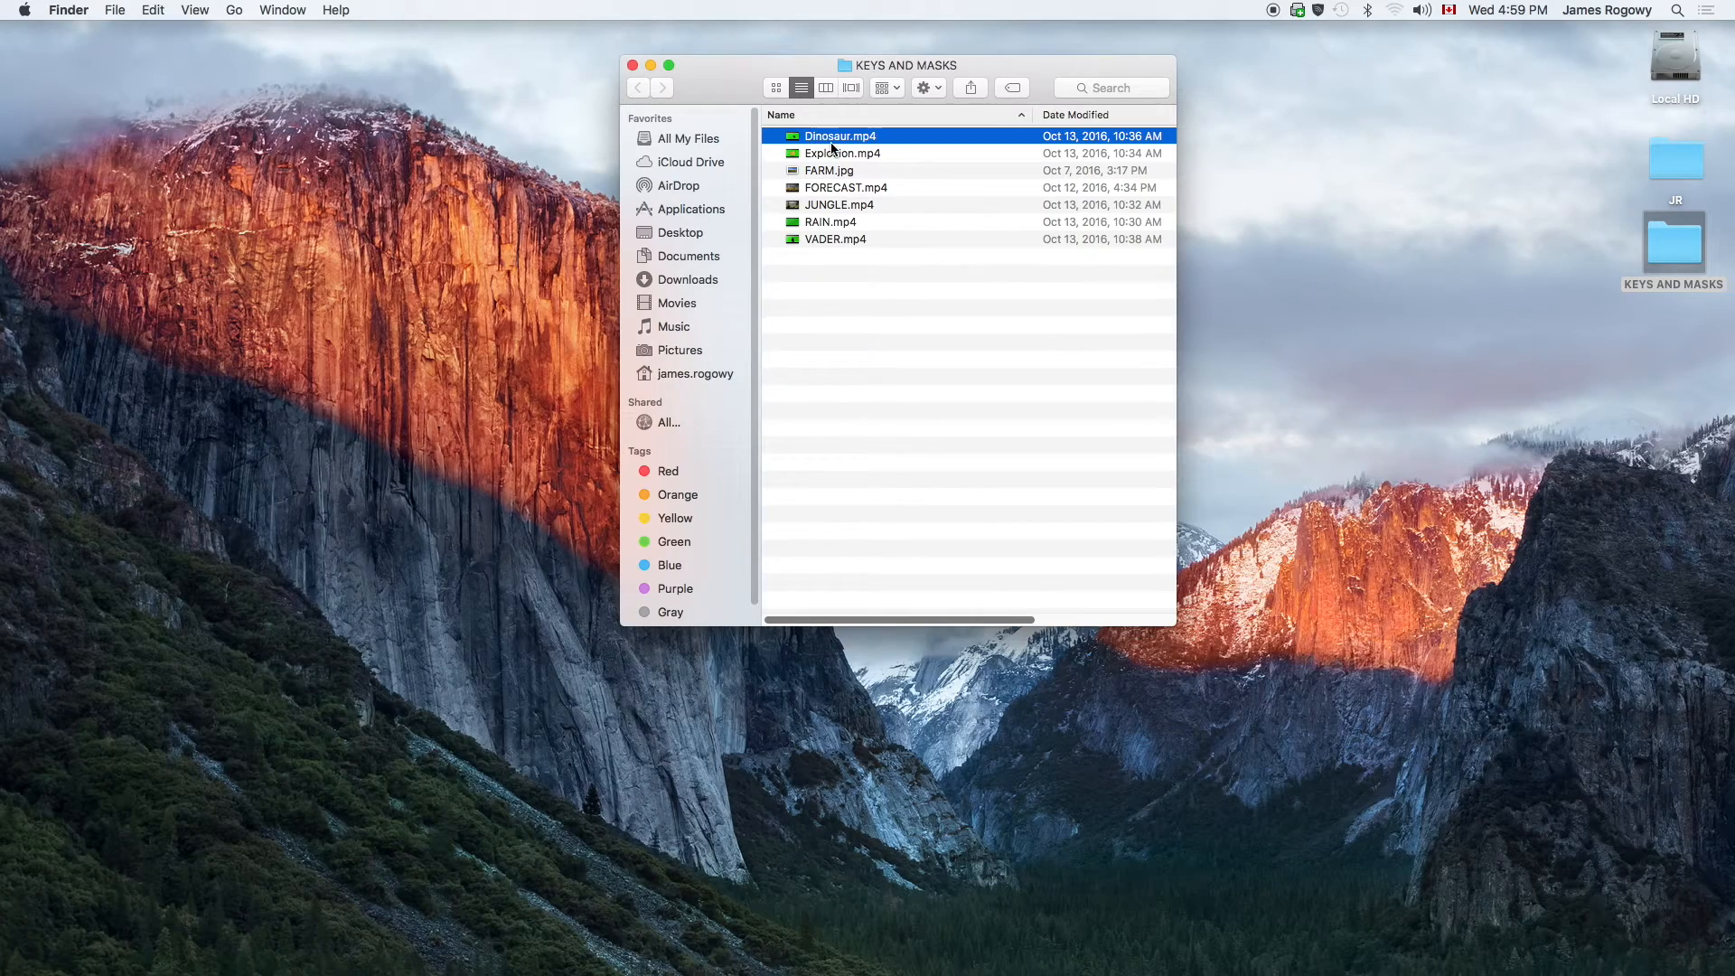
pyautogui.press('space')
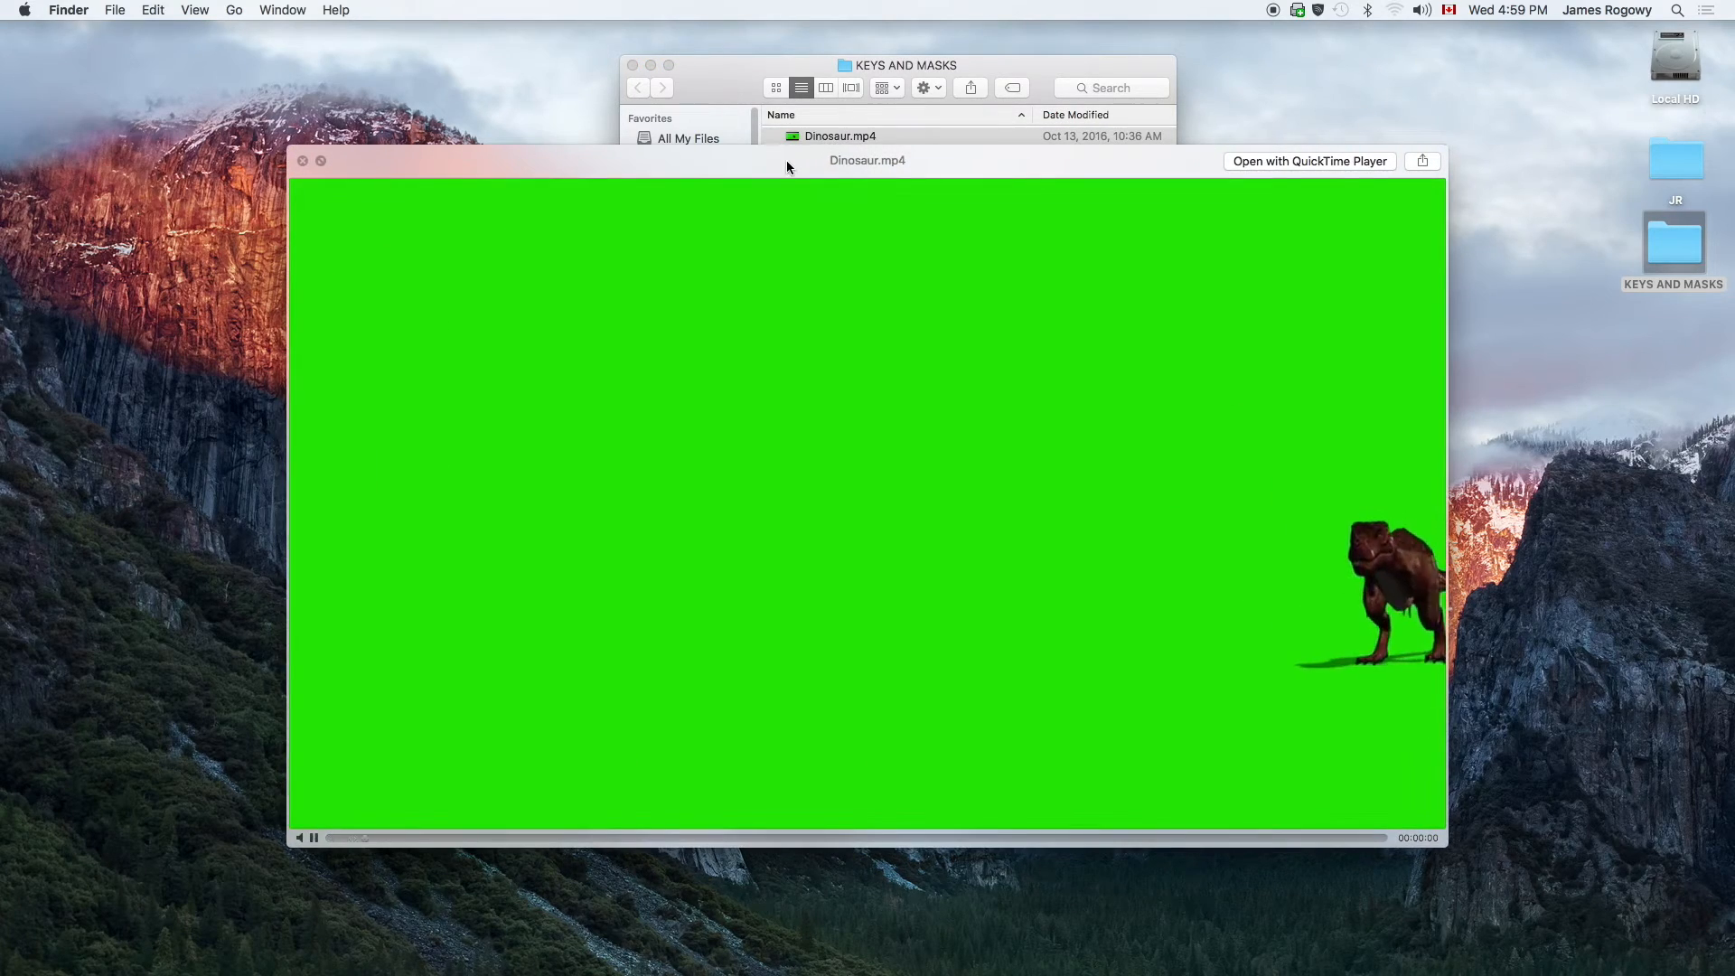
pyautogui.click(287, 93)
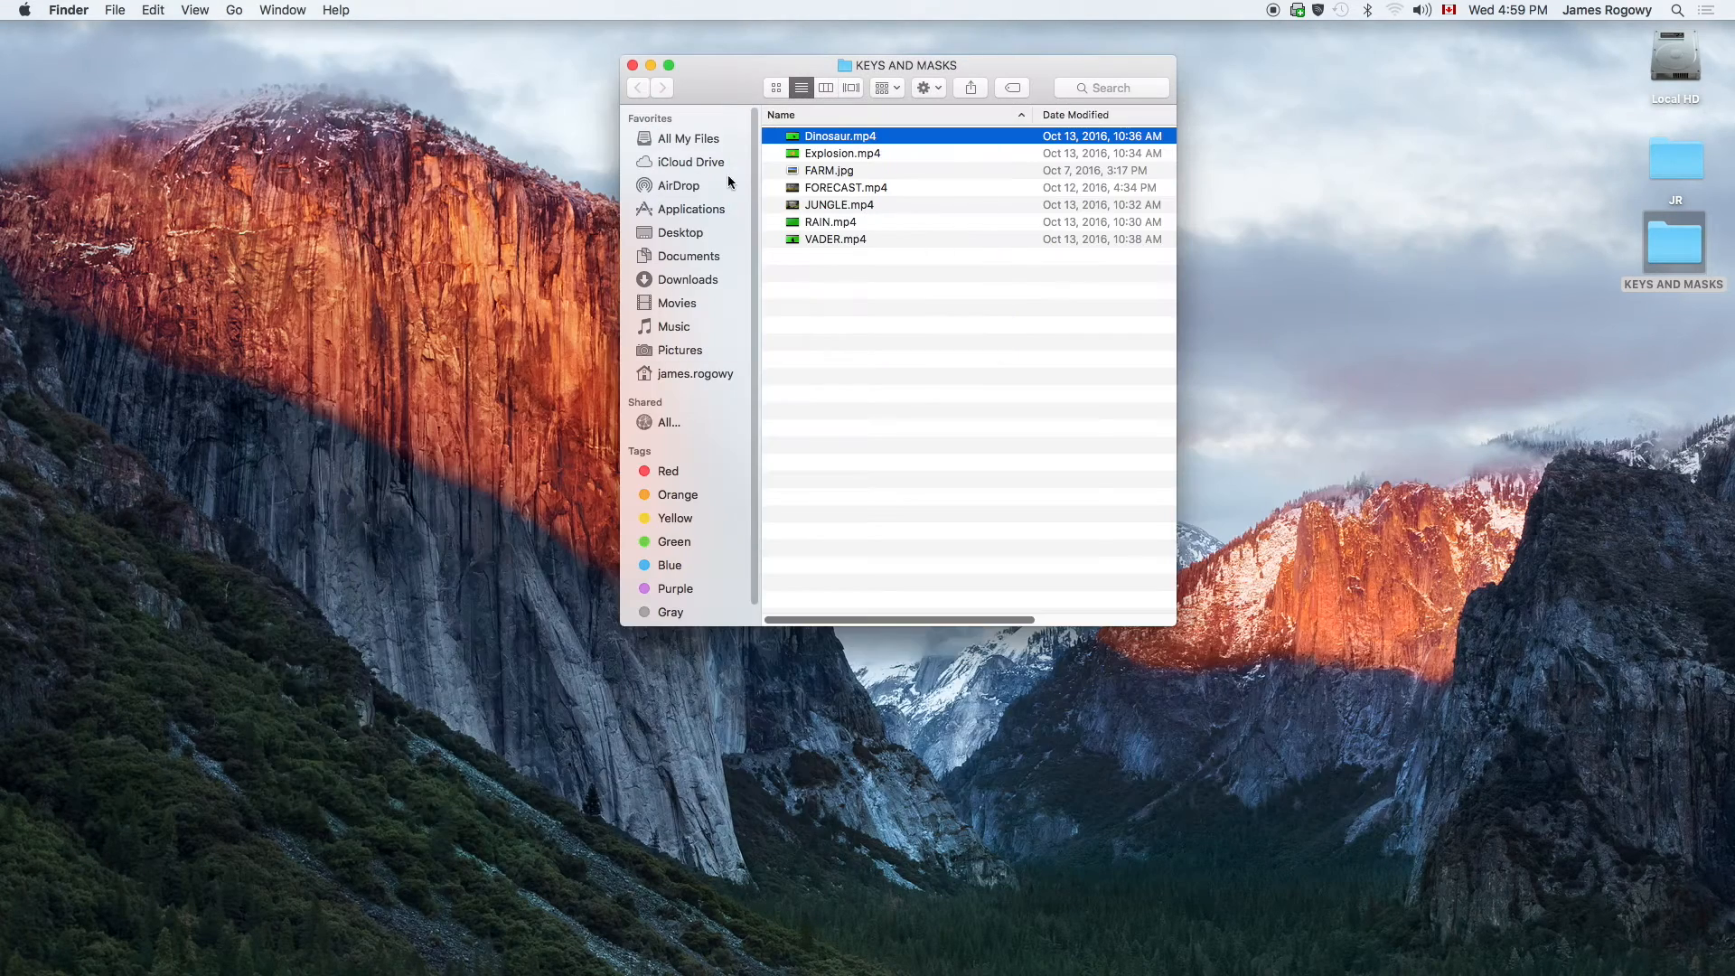
pyautogui.click(825, 155)
pyautogui.press('space')
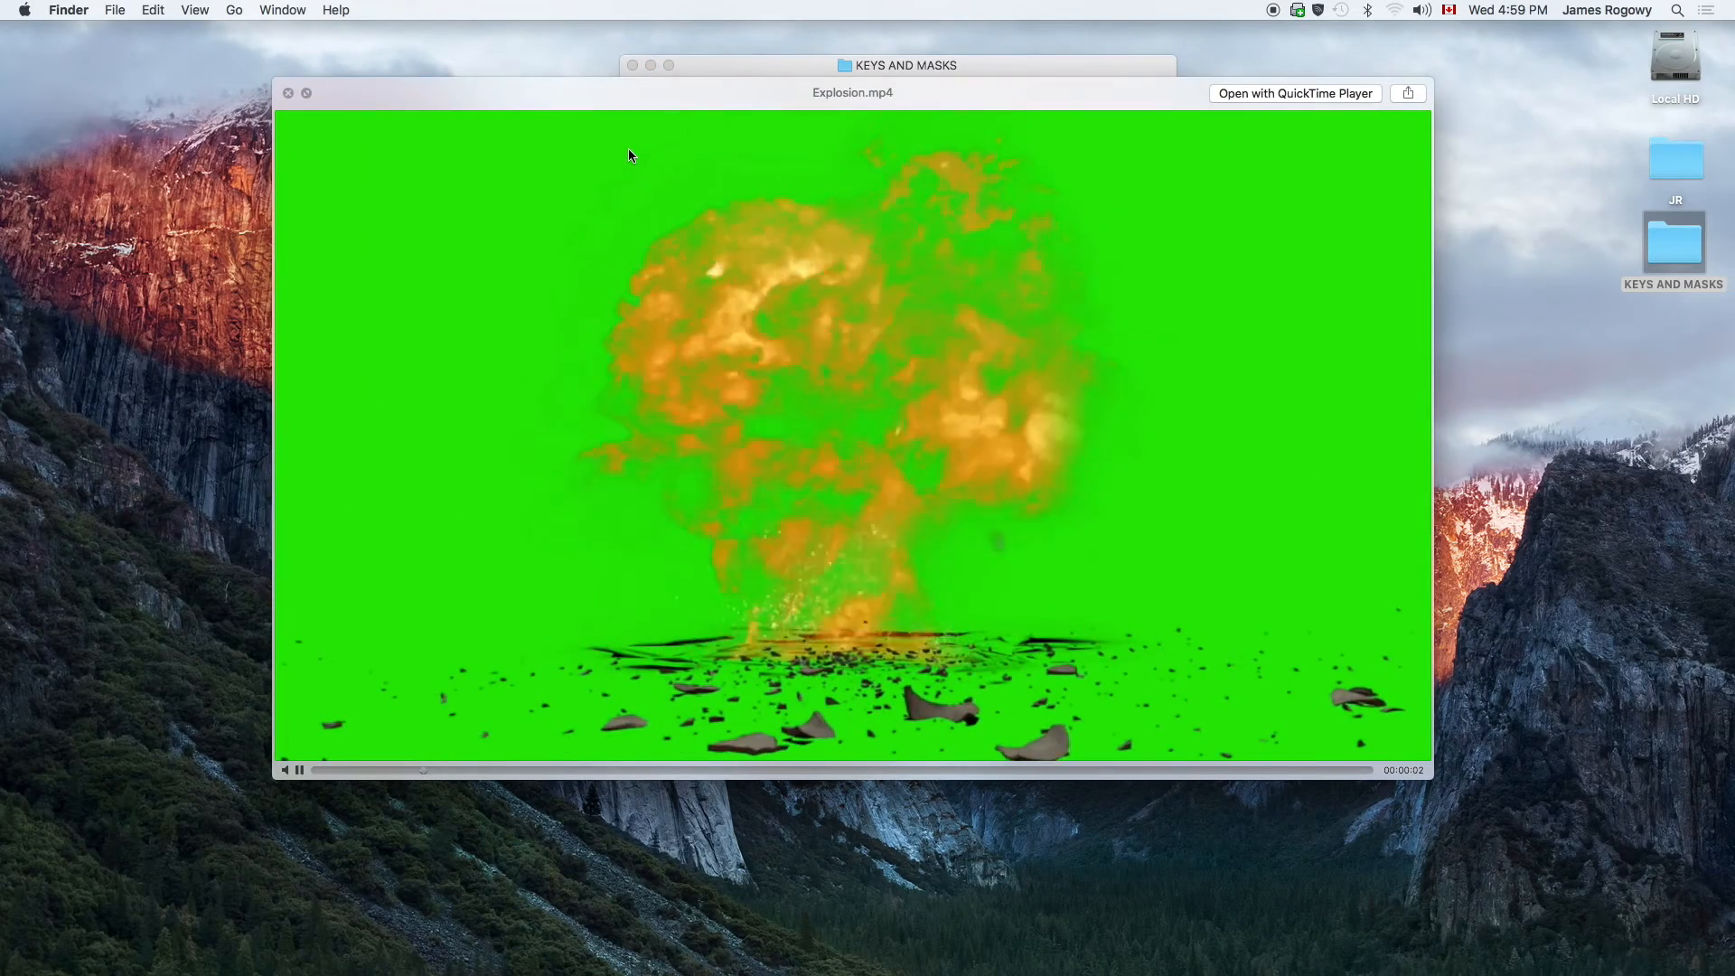
pyautogui.press('space')
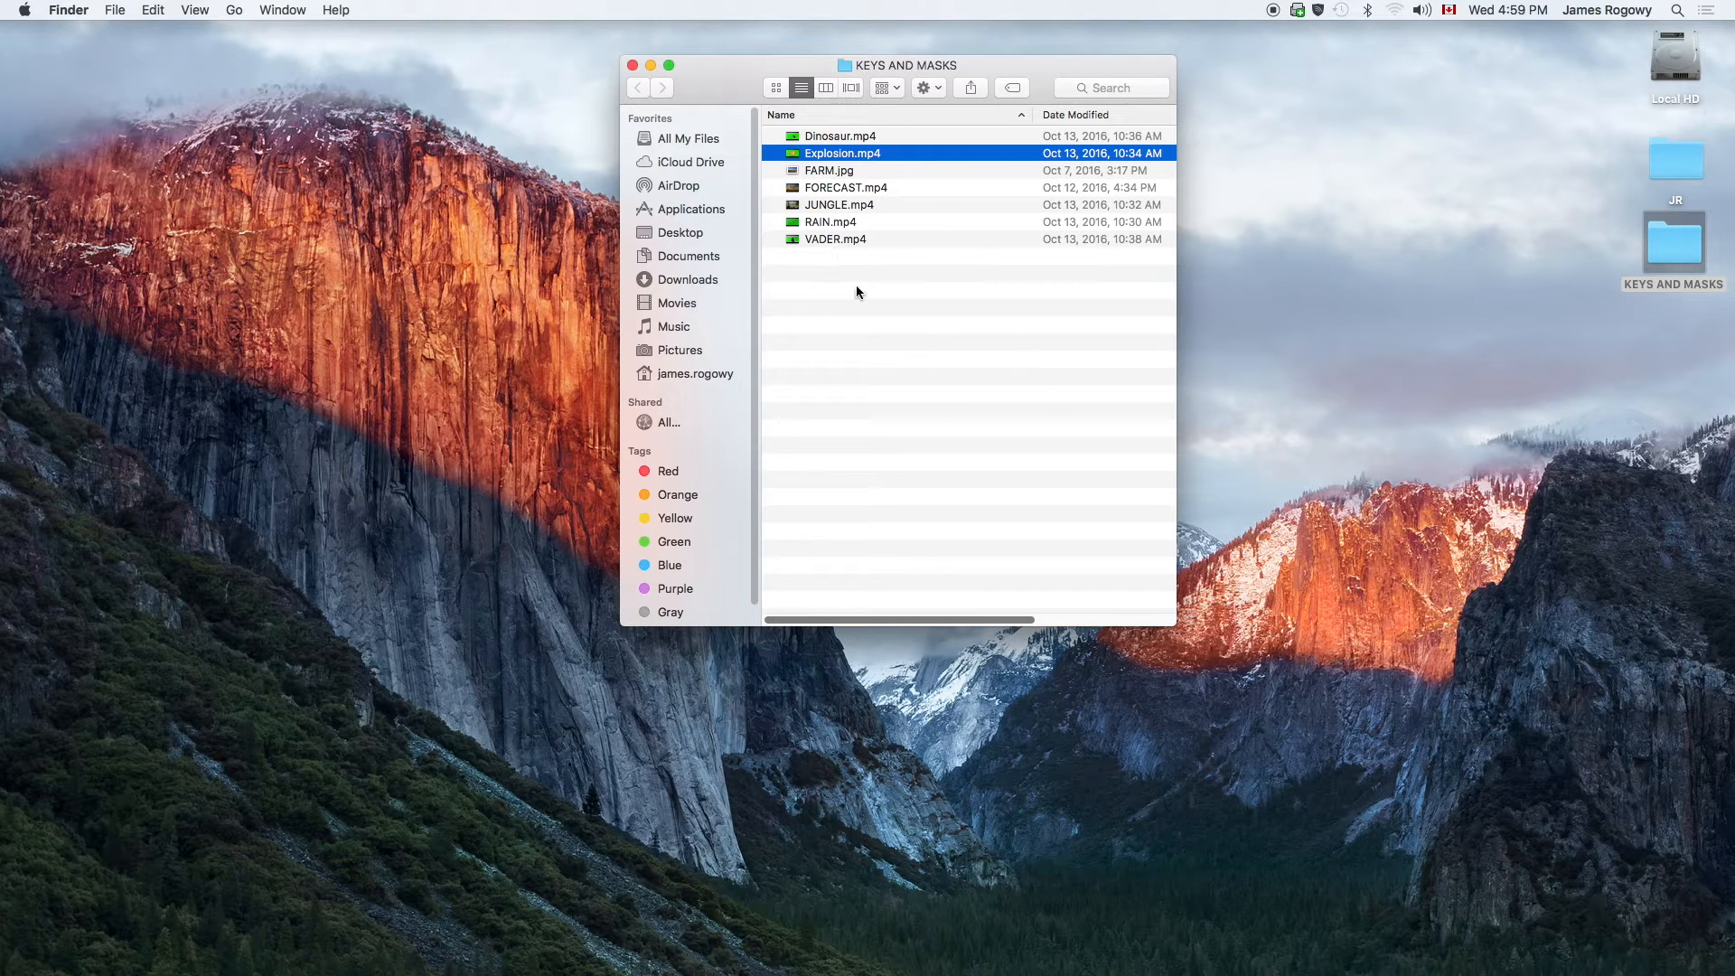
# - Switch to Premiere Pro and start a new project named CHROMA
pyautogui.moveTo(1256, 958)
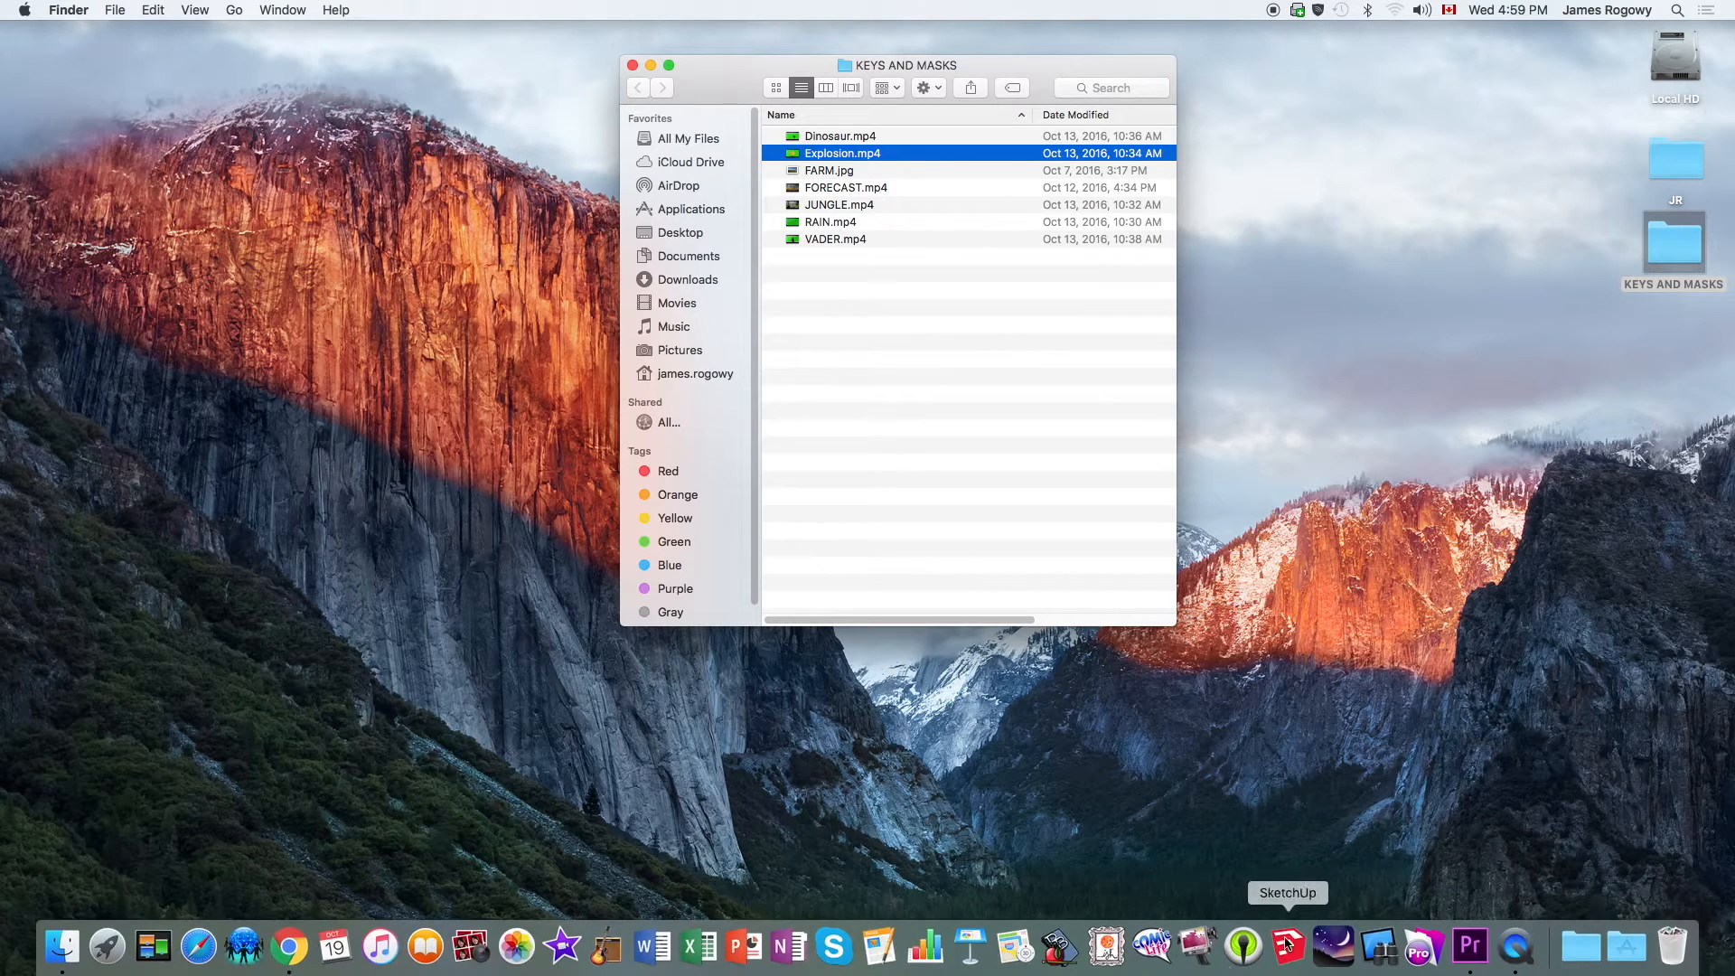
pyautogui.click(1469, 946)
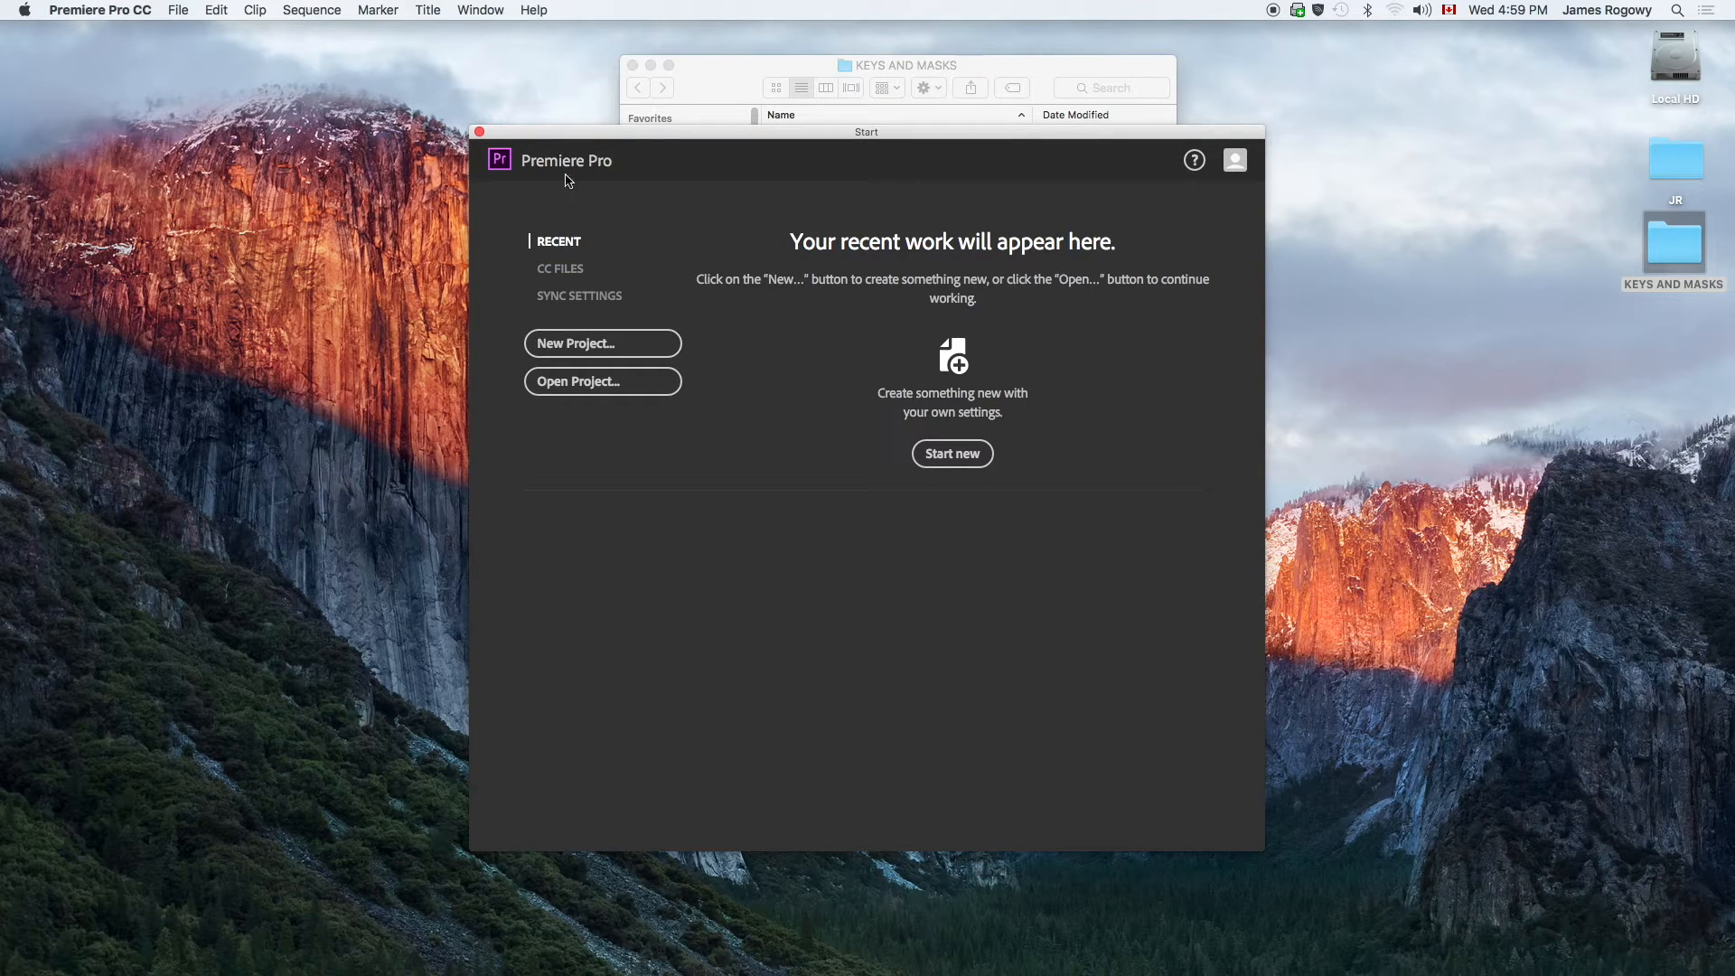
pyautogui.click(586, 349)
pyautogui.moveTo(817, 246); pyautogui.dragTo(479, 93)
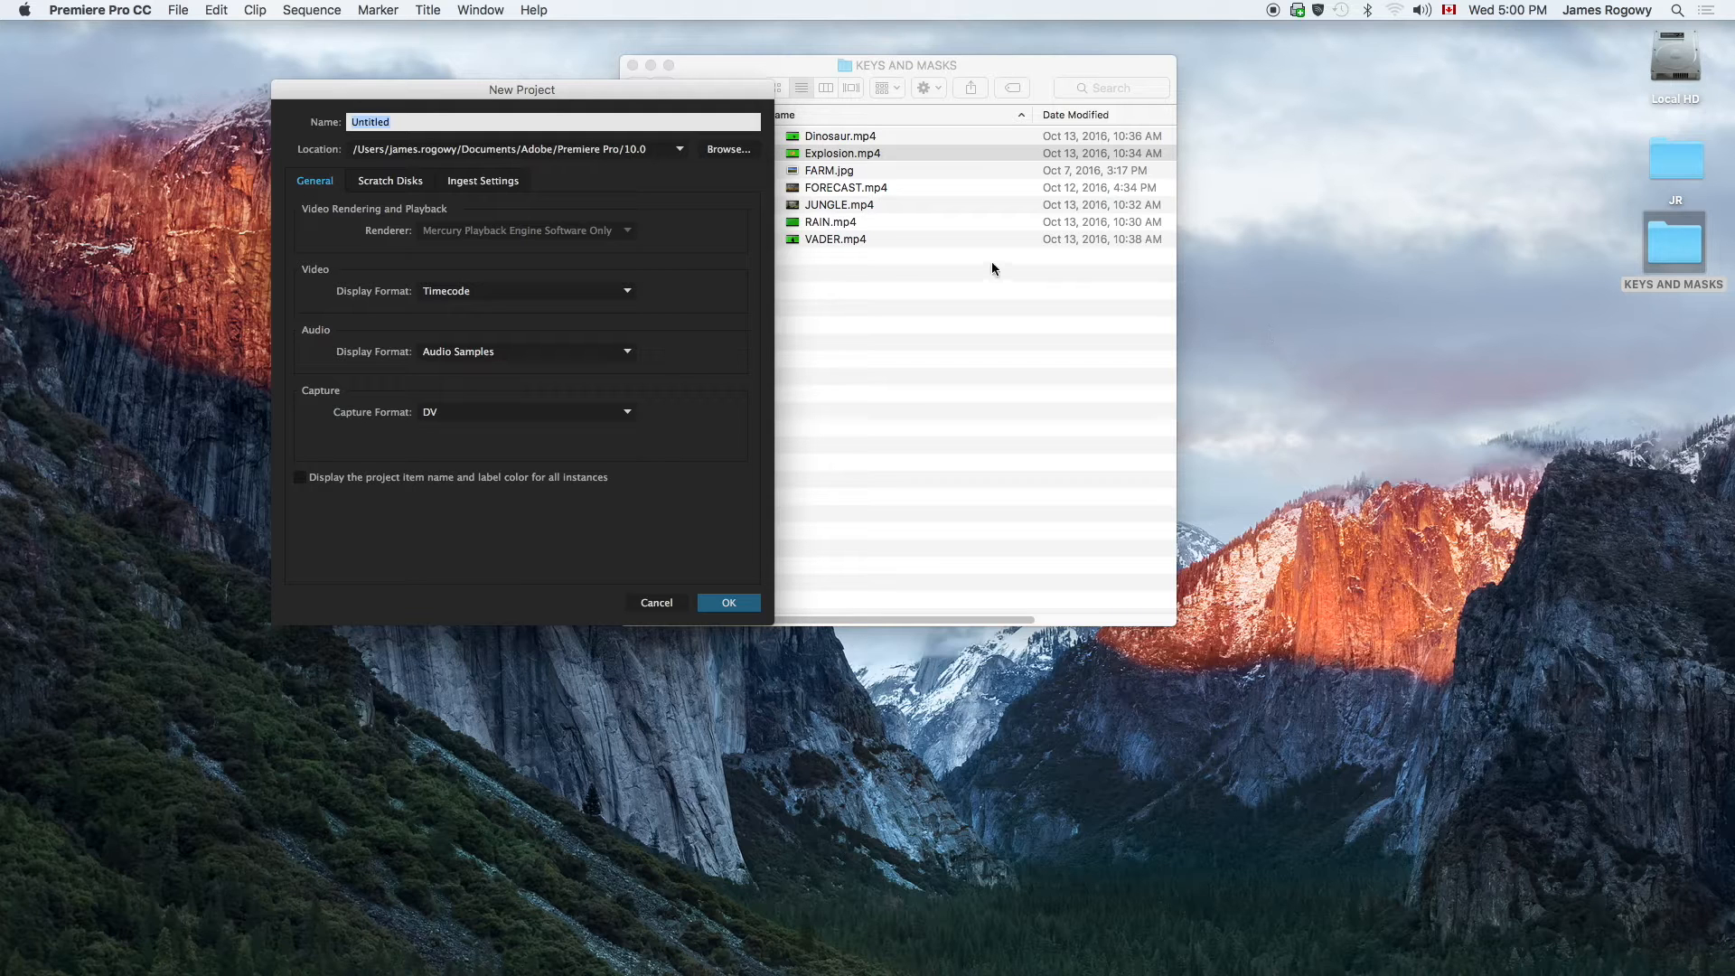
pyautogui.moveTo(457, 86); pyautogui.dragTo(618, 161)
pyautogui.click(751, 165)
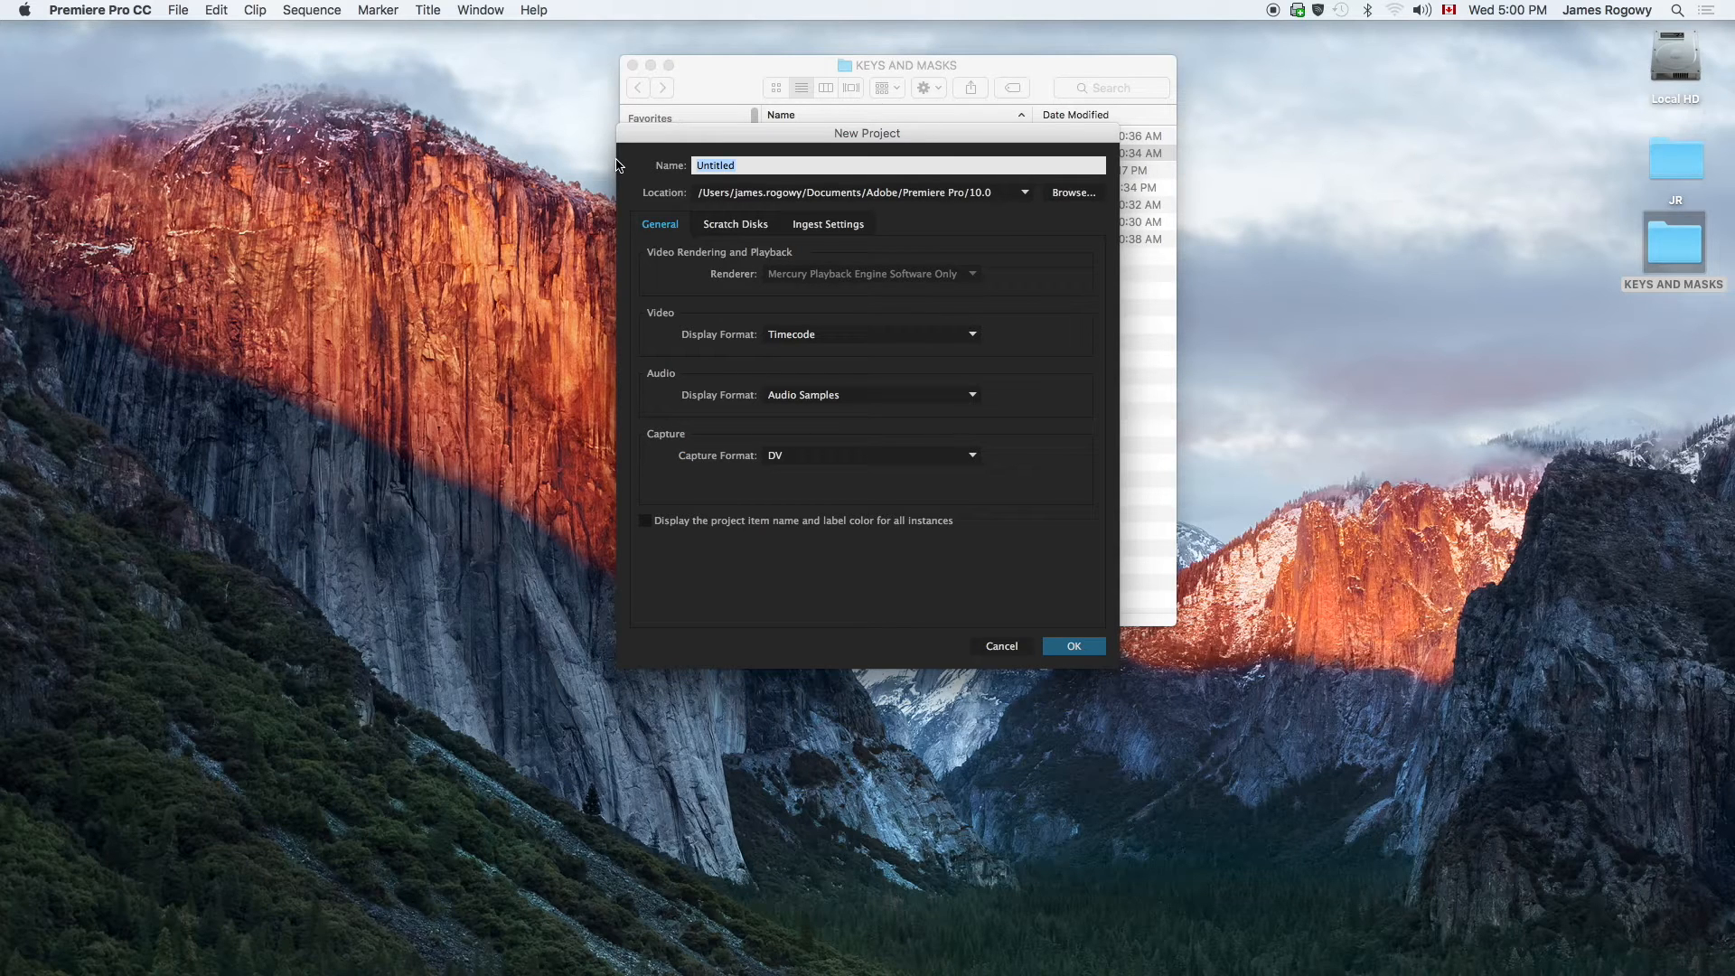
pyautogui.write('CHROMA')
# - Set the project location to a new Desktop folder named CHROMA and create the project
pyautogui.click(1065, 195)
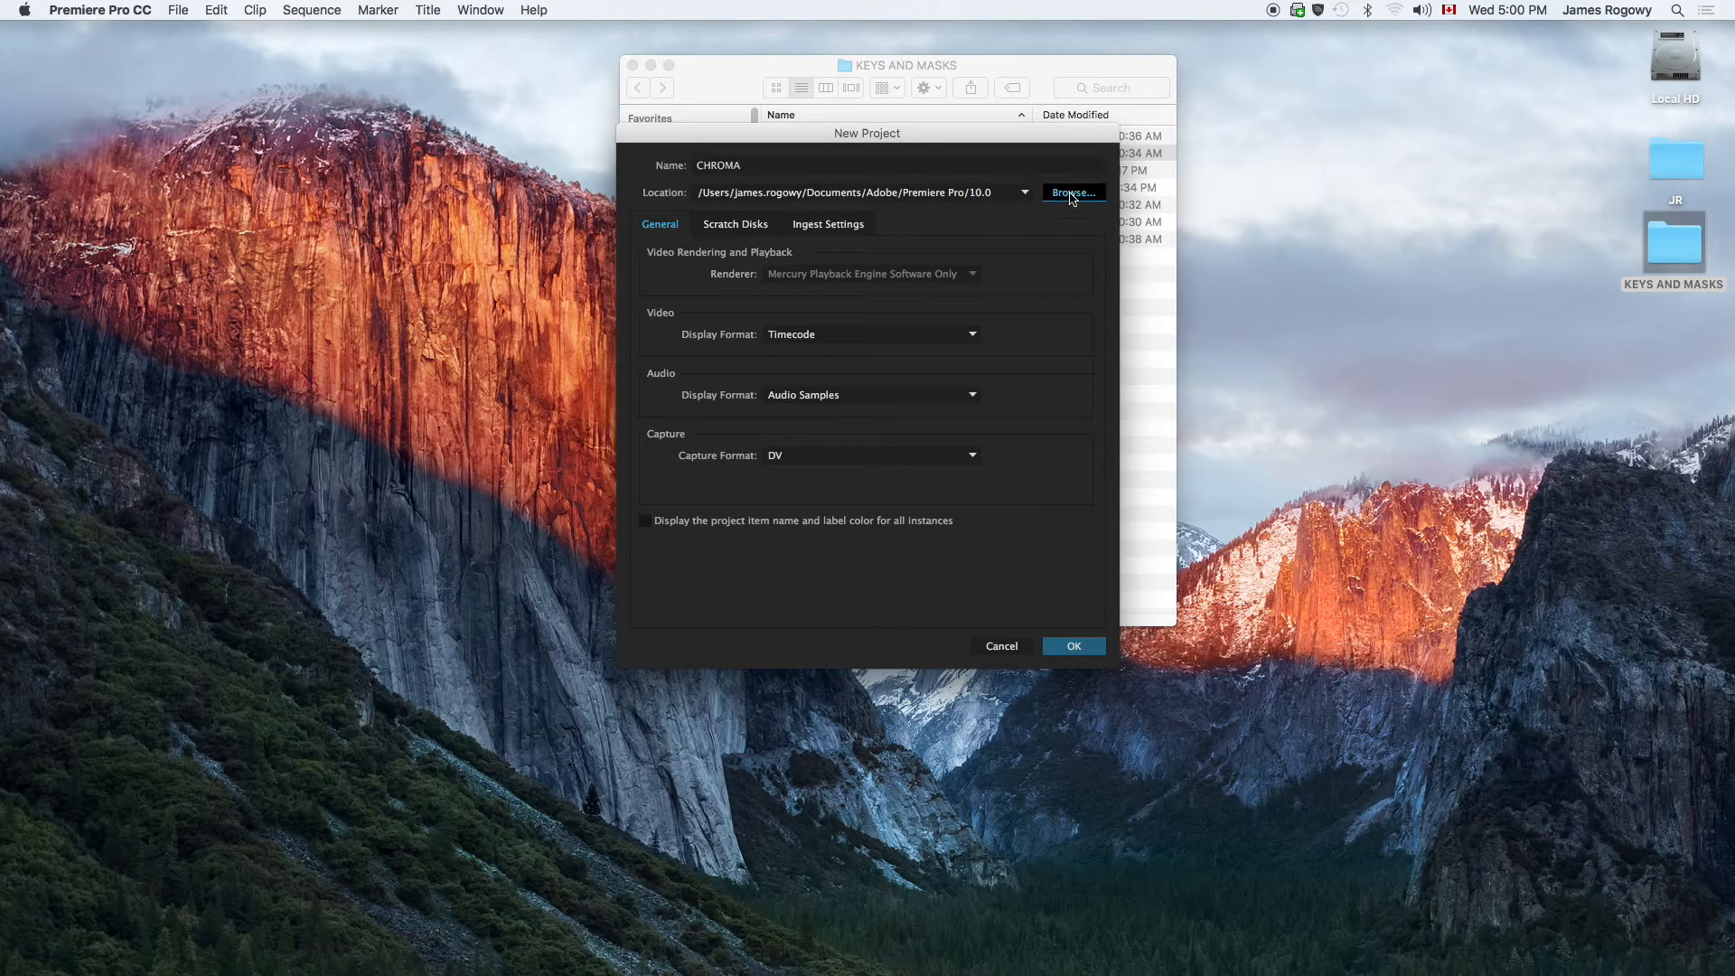
pyautogui.click(746, 299)
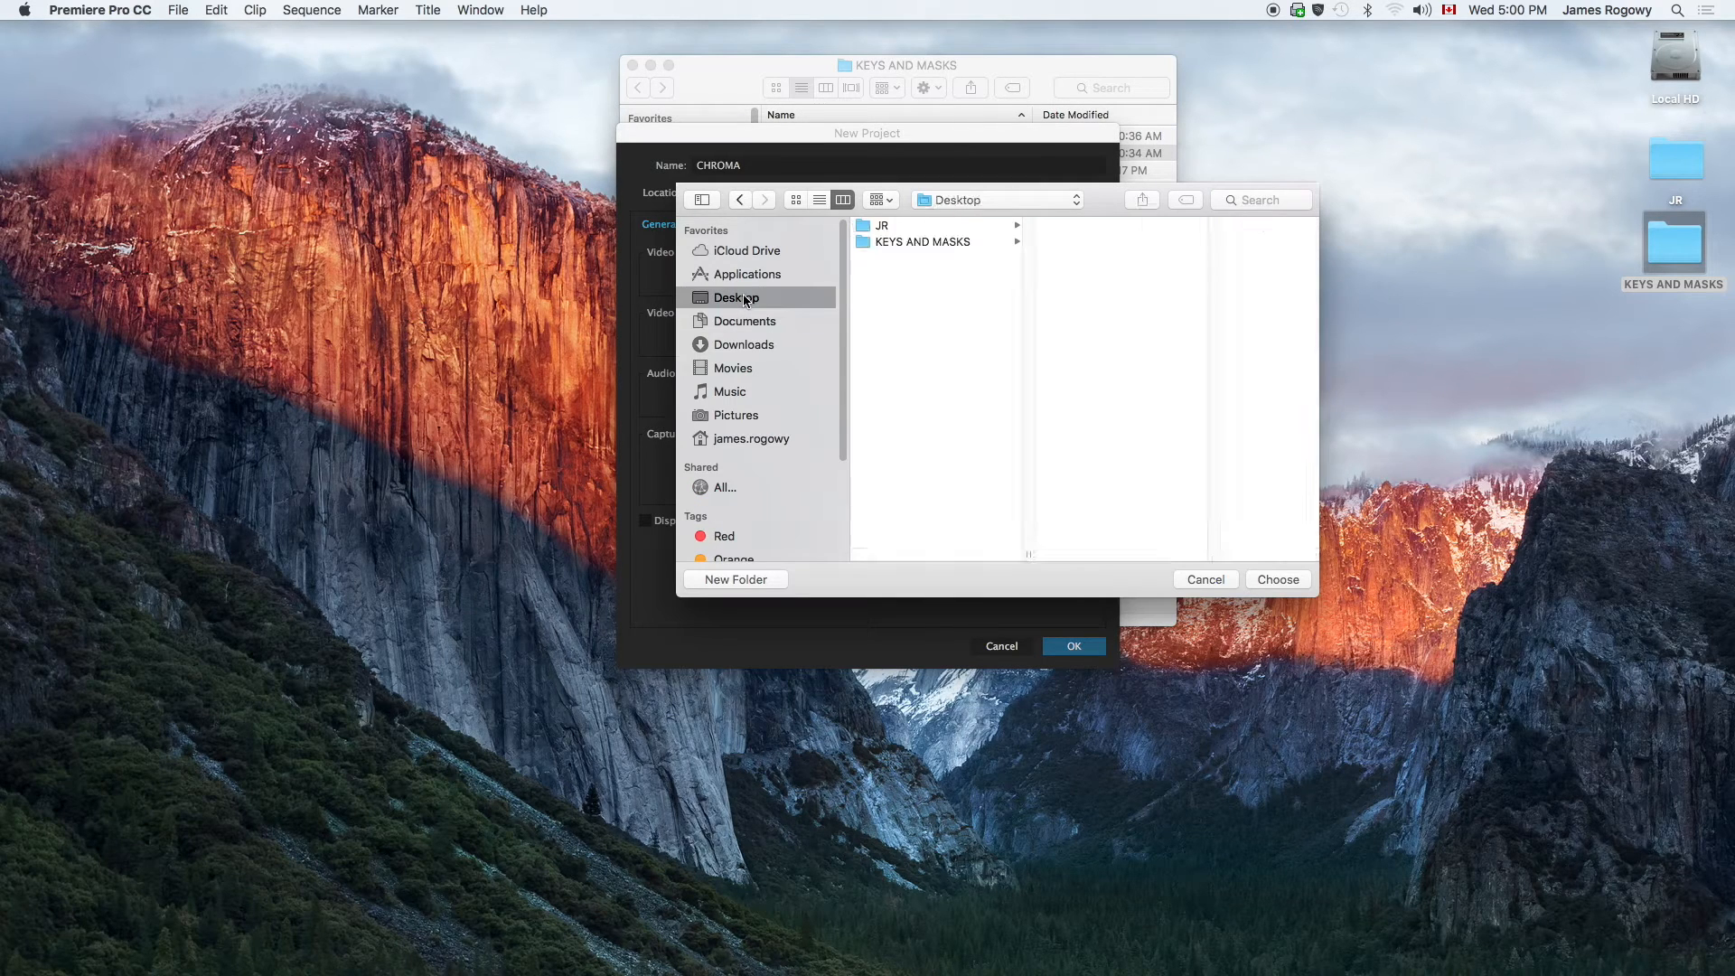
pyautogui.click(734, 579)
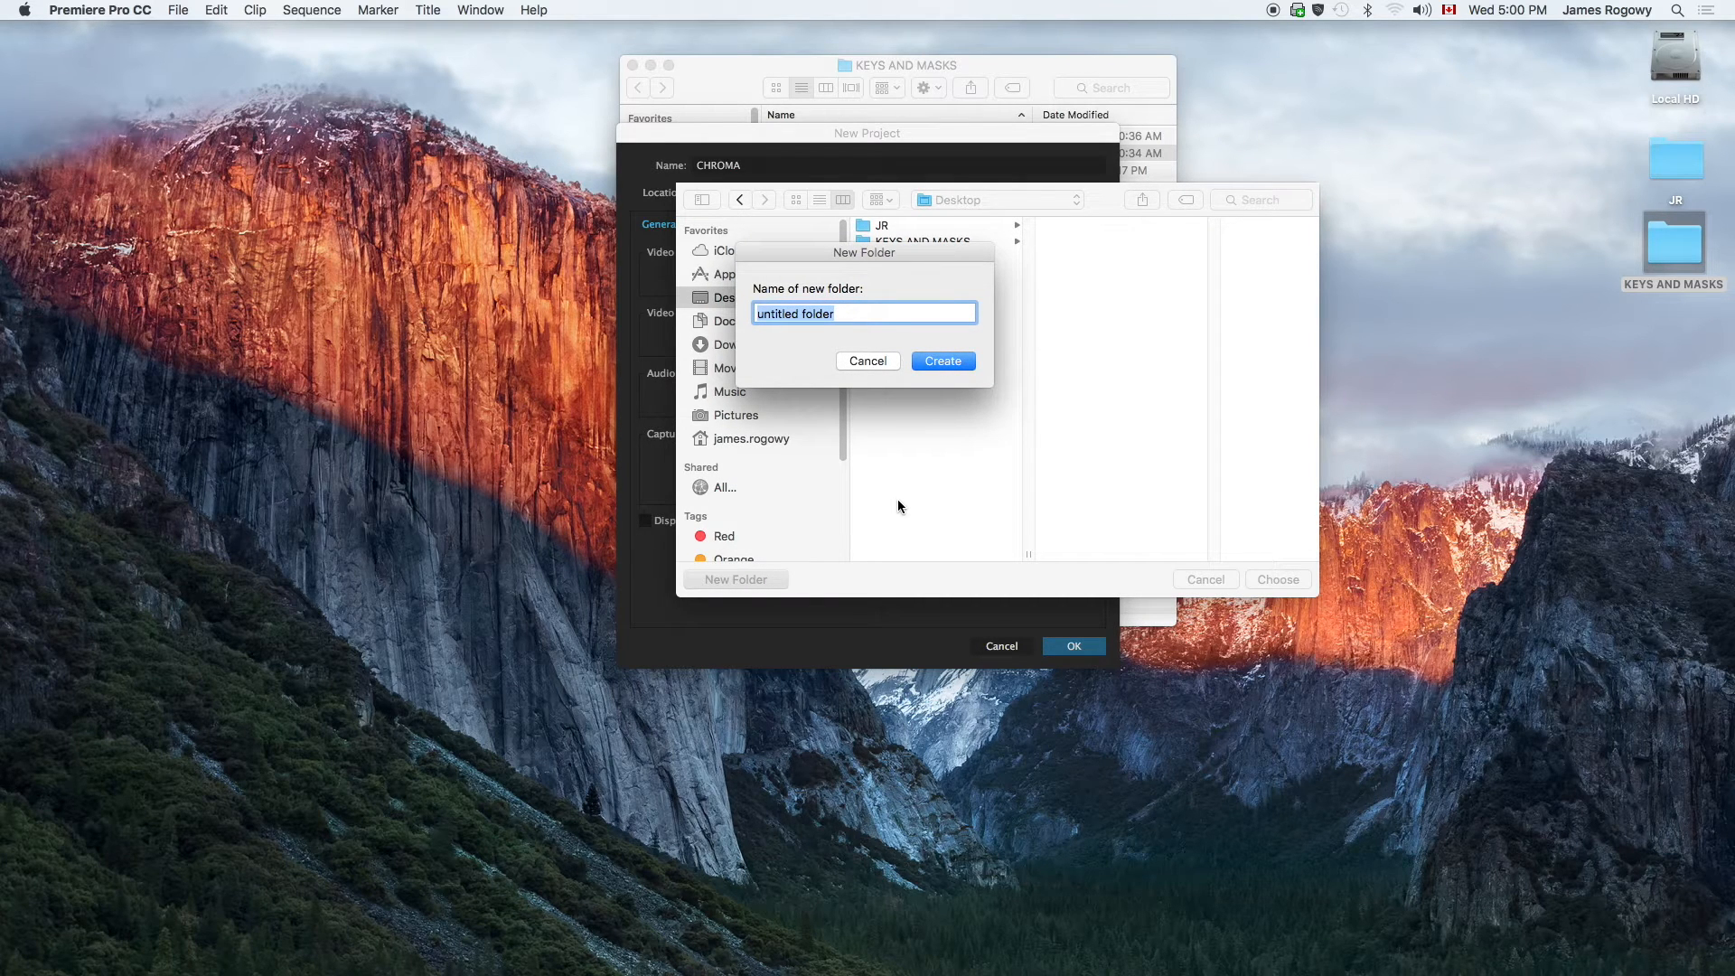
pyautogui.write('CHROMA')
pyautogui.click(956, 363)
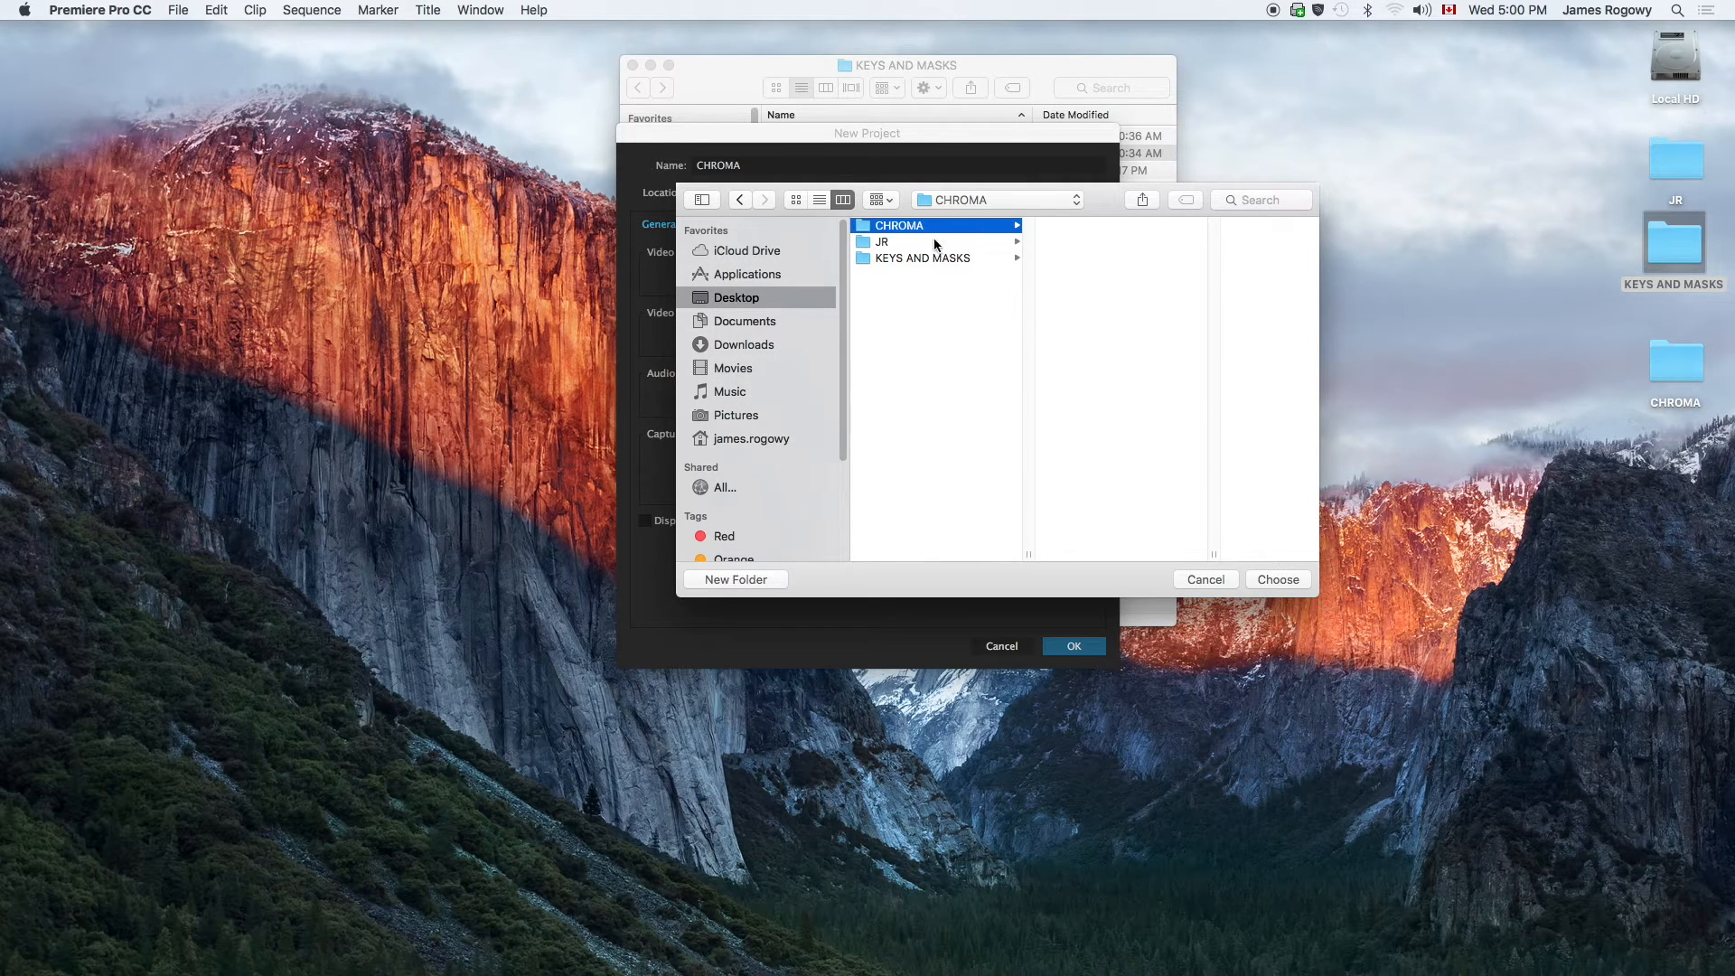
pyautogui.click(1277, 581)
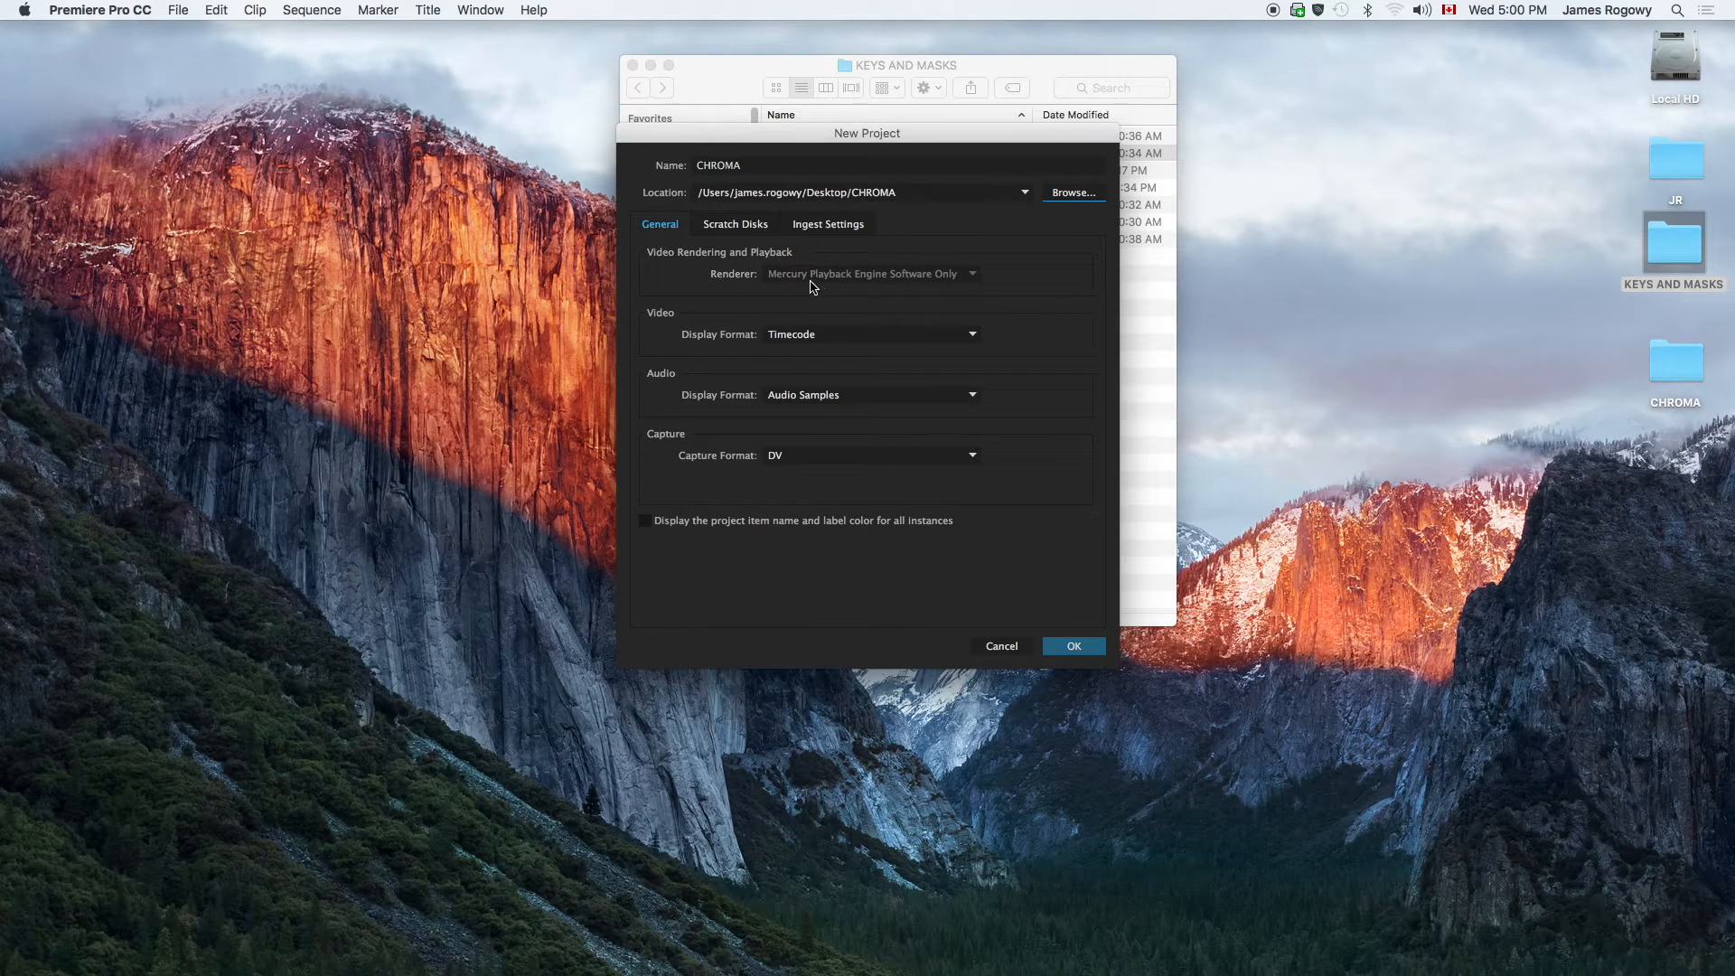
pyautogui.click(1074, 647)
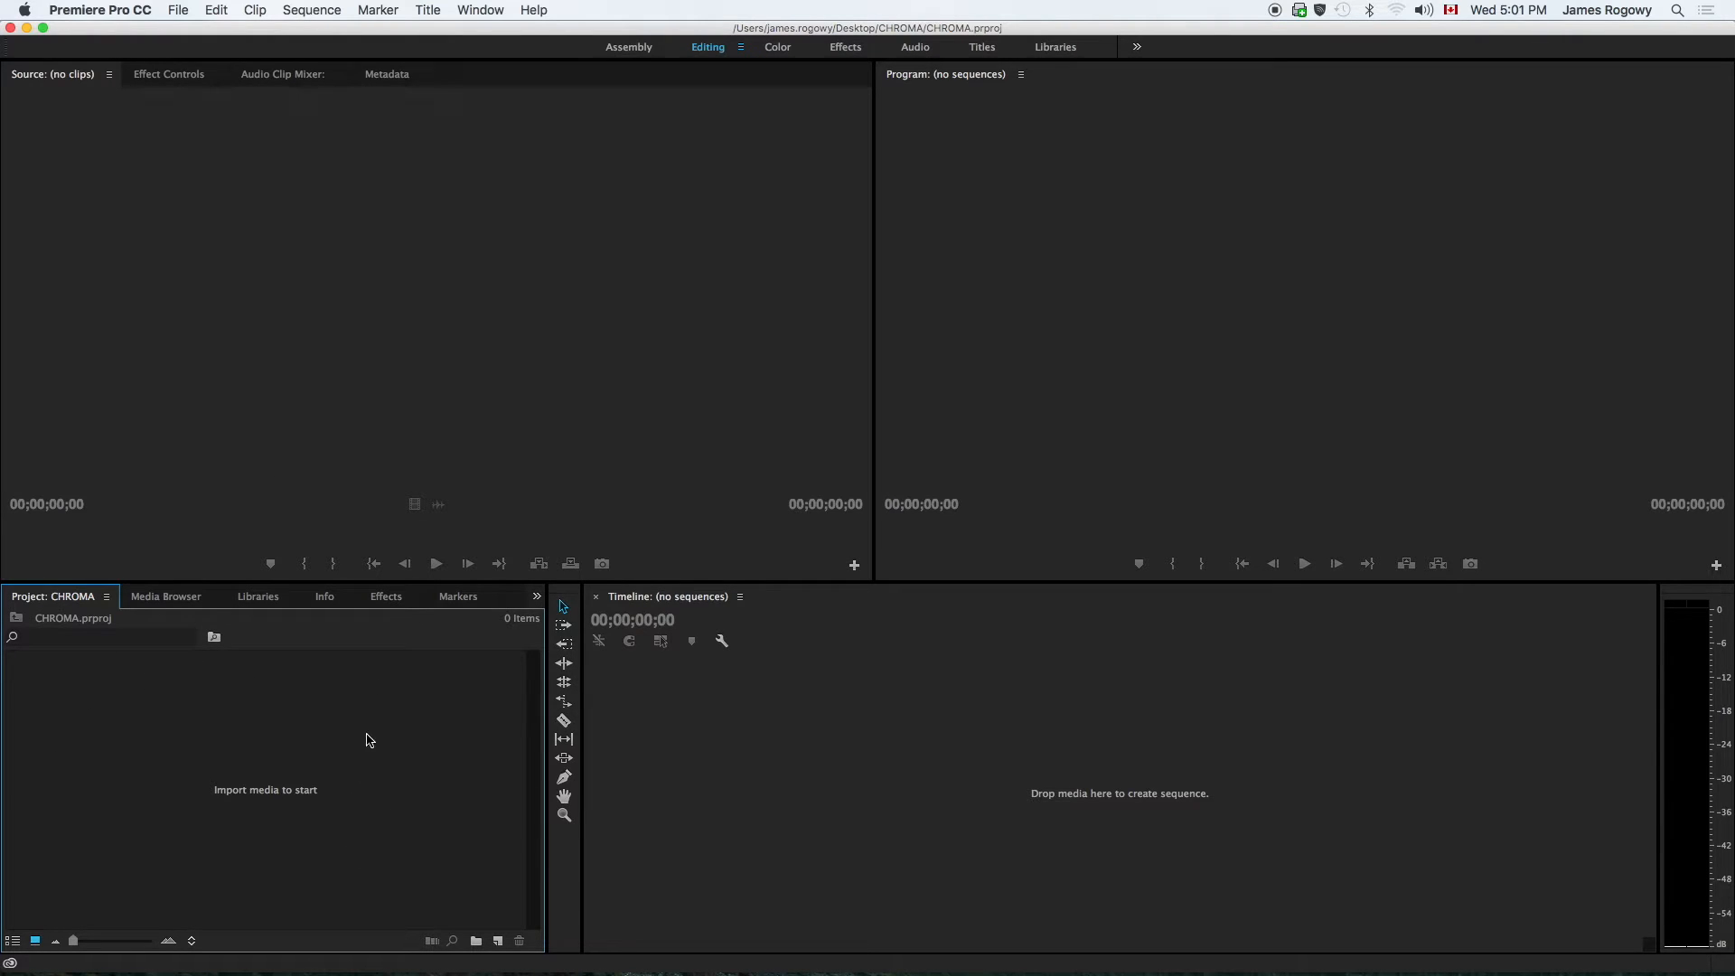
# - Look through the Libraries and Media Browser, ending with the list of effects displayed
pyautogui.click(383, 603)
pyautogui.click(257, 597)
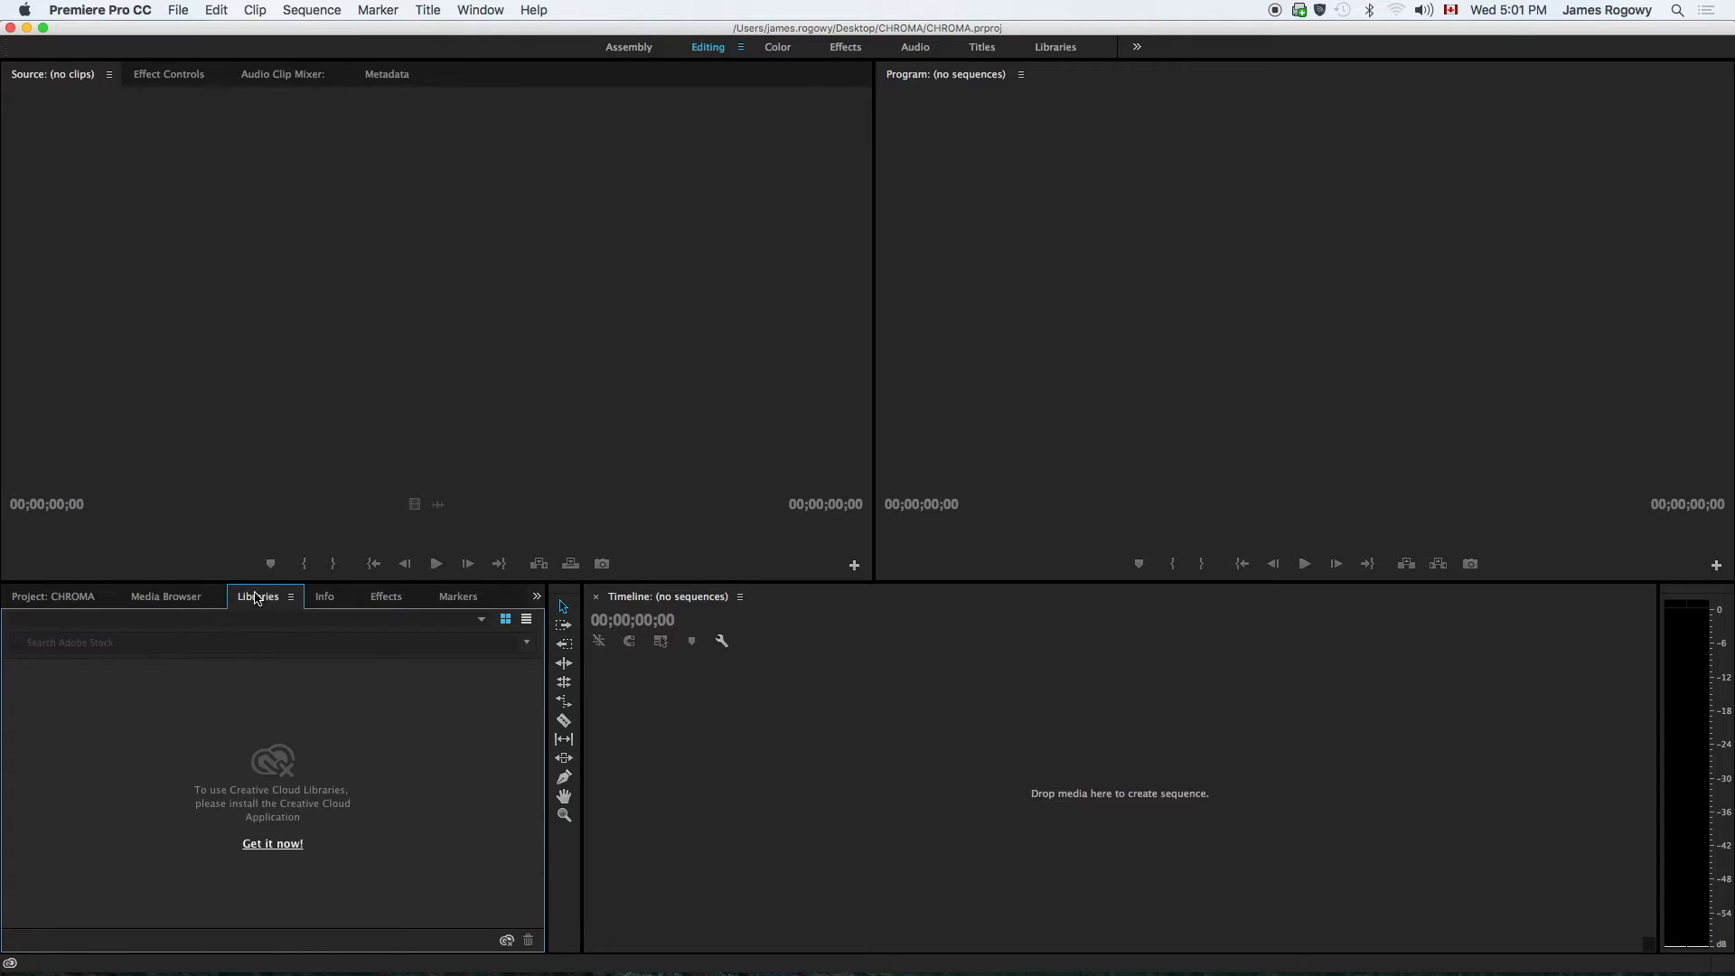
pyautogui.click(191, 599)
pyautogui.click(388, 601)
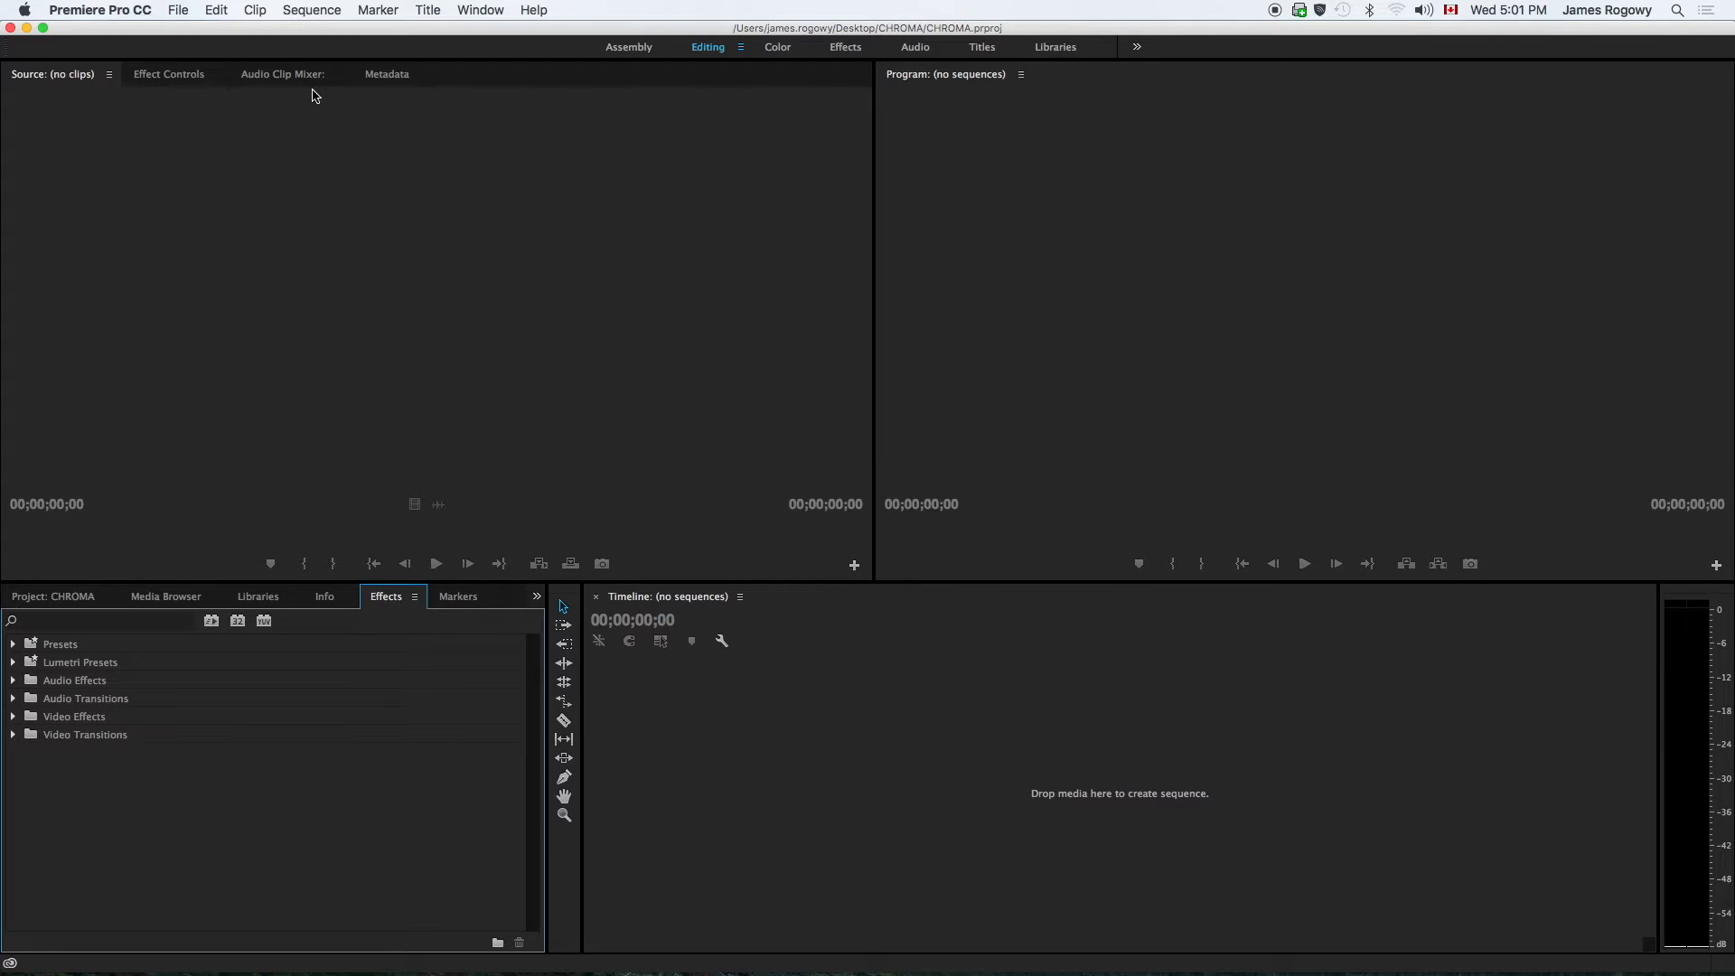
# - Shrink the Premiere Pro window and place the KEYS AND MASKS folder window beside it so both are accessible
pyautogui.moveTo(185, 34)
pyautogui.mouseDown()
pyautogui.moveTo(163, 32)
pyautogui.moveTo(169, 45)
pyautogui.mouseUp()
pyautogui.moveTo(1719, 39); pyautogui.dragTo(1186, 154)
pyautogui.moveTo(850, 158); pyautogui.dragTo(1421, 64)
pyautogui.moveTo(1341, 51); pyautogui.dragTo(1345, 49)
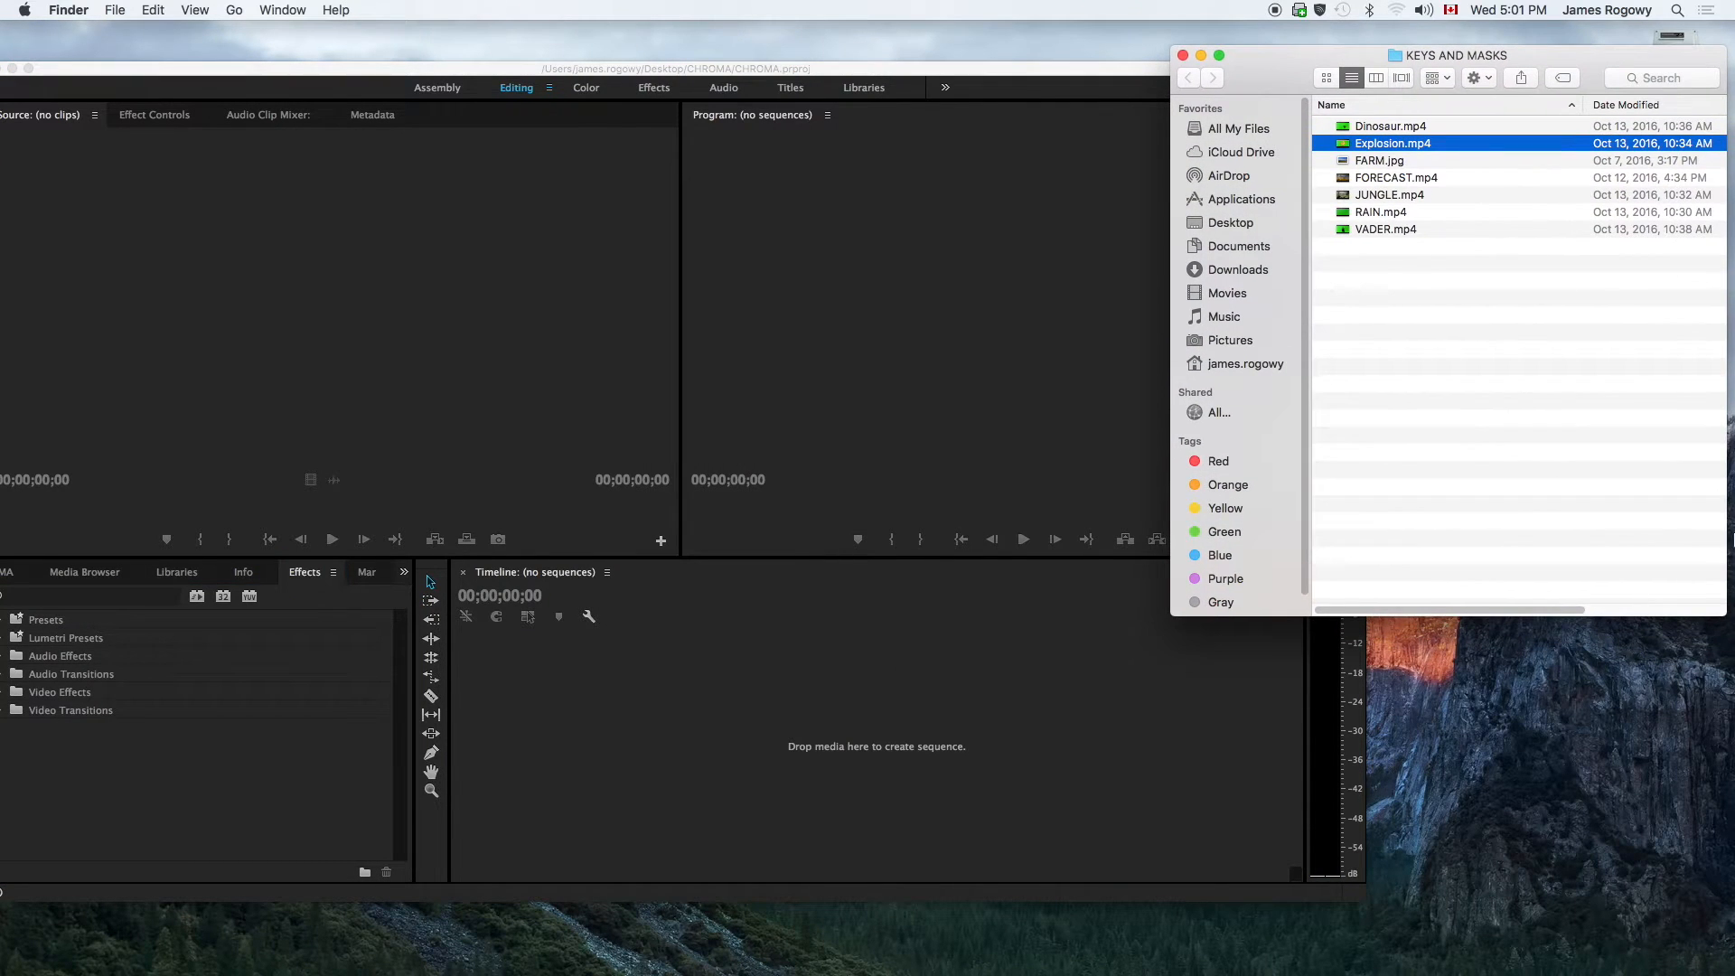
pyautogui.moveTo(1725, 616); pyautogui.dragTo(1531, 708)
pyautogui.moveTo(1253, 64); pyautogui.dragTo(1479, 68)
# - Preview FARM.jpg, create a sequence from it in the empty timeline, and shift the Premiere Pro window fully into view
pyautogui.click(1448, 168)
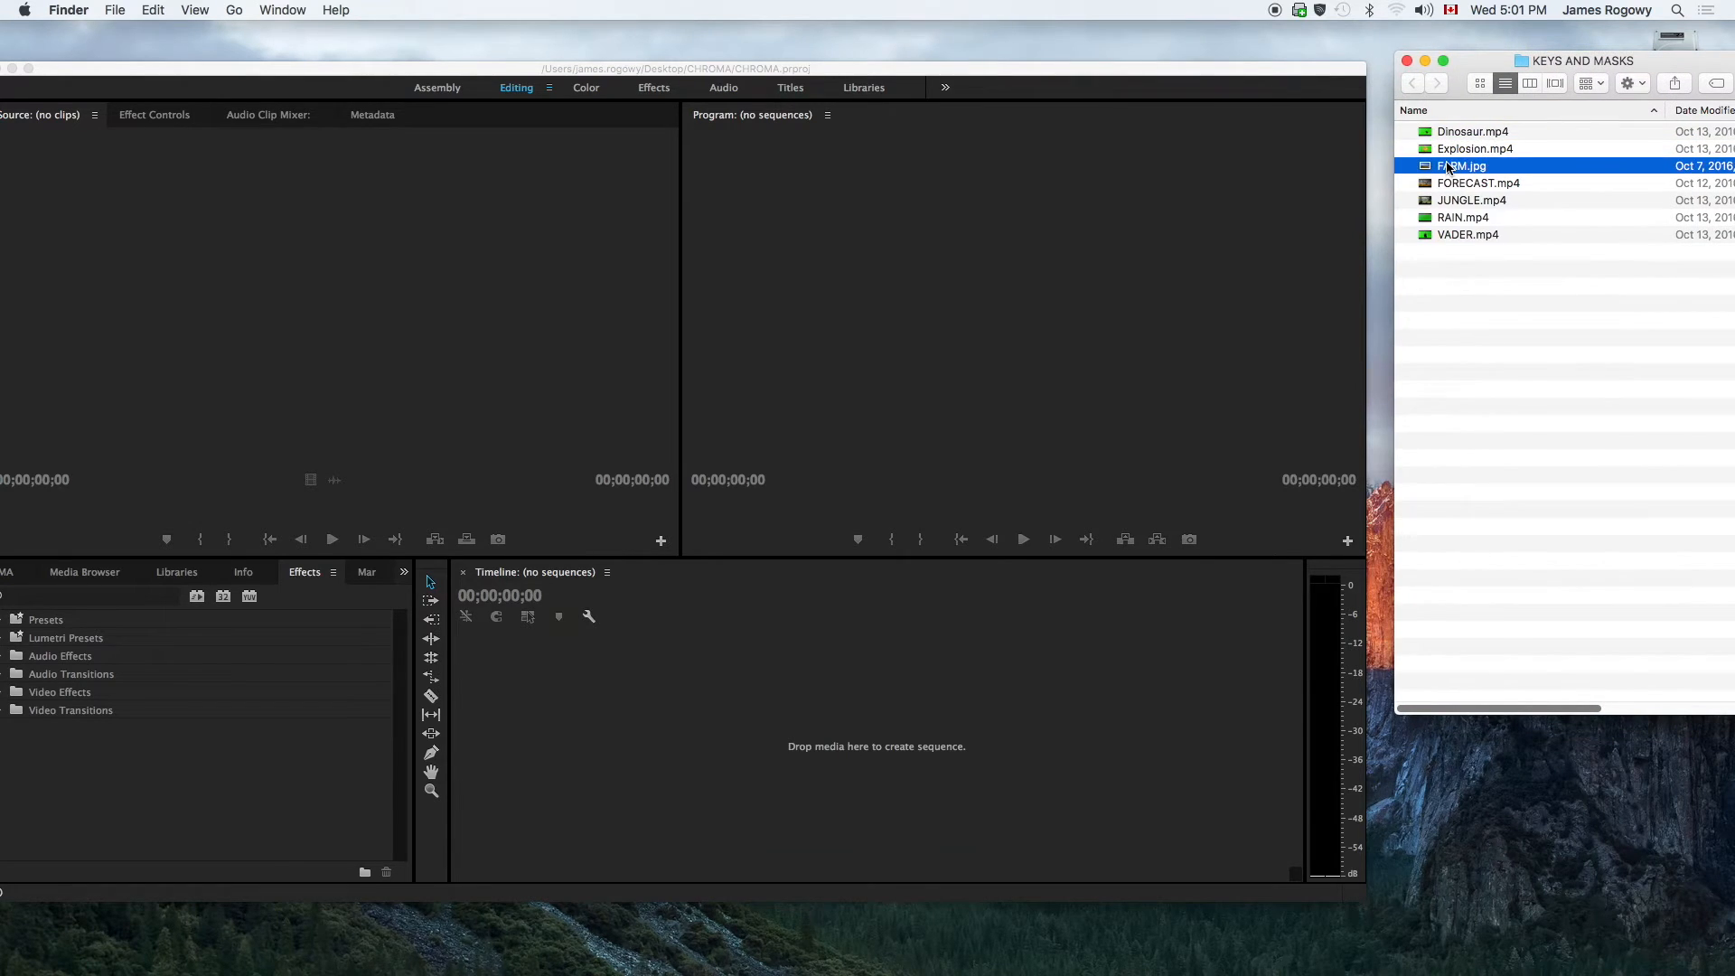
pyautogui.press('space')
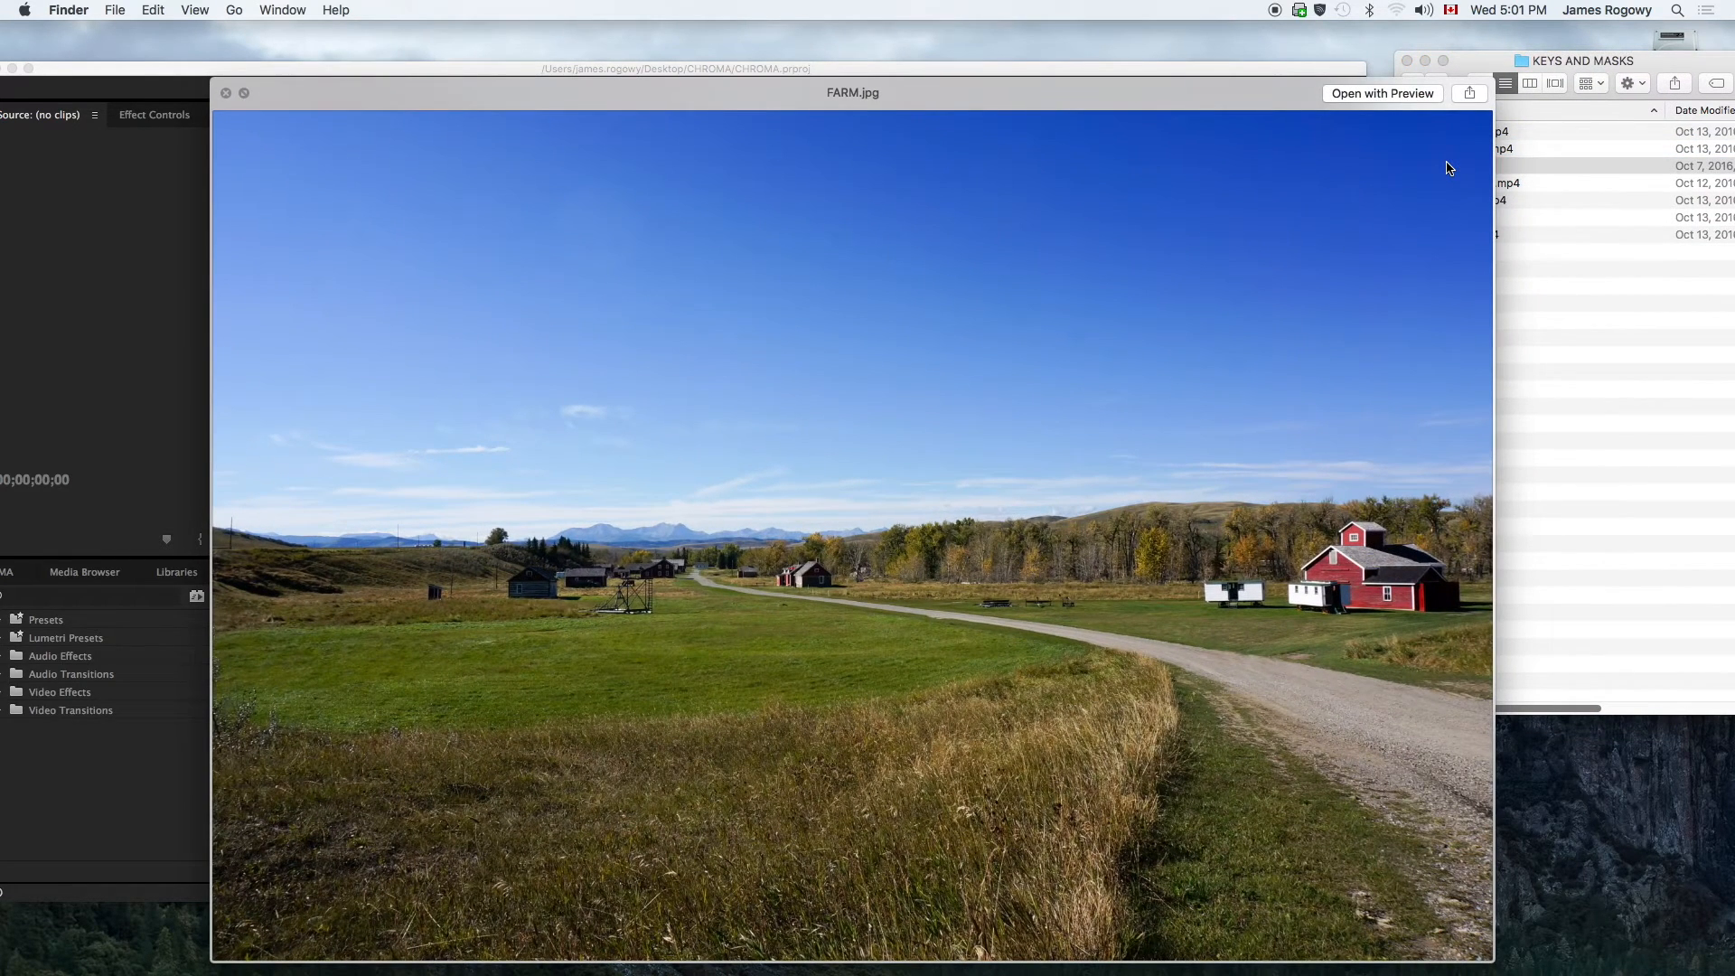
pyautogui.press('space')
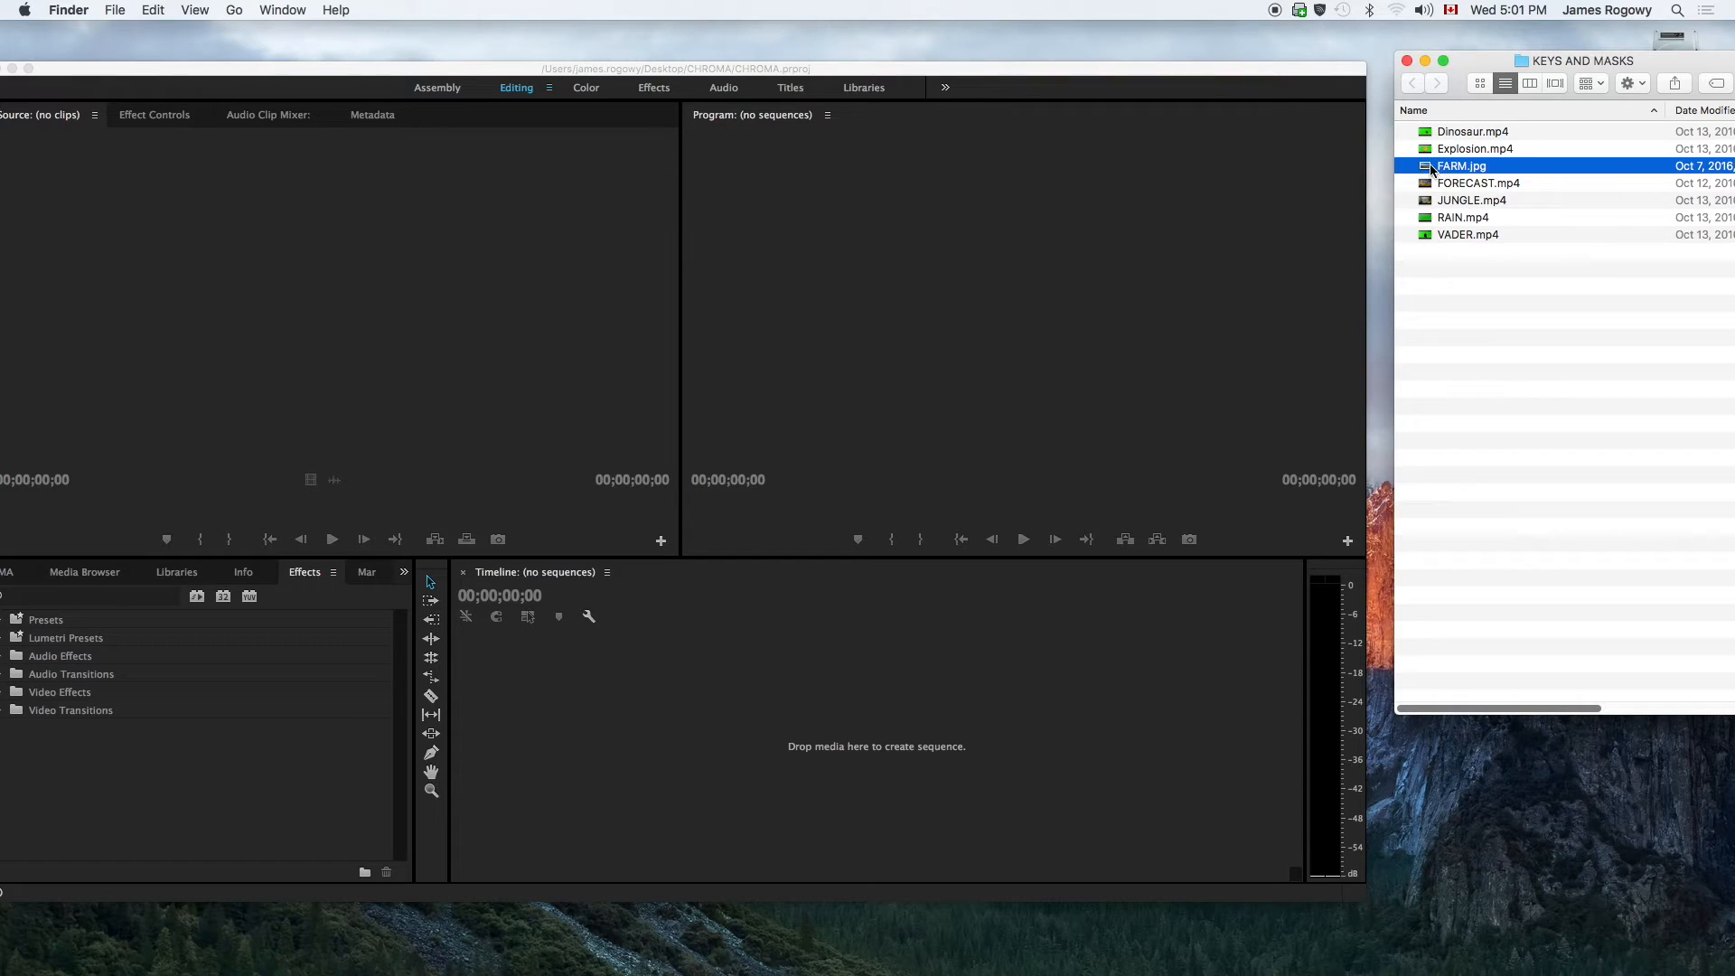
pyautogui.moveTo(1425, 170); pyautogui.dragTo(728, 722)
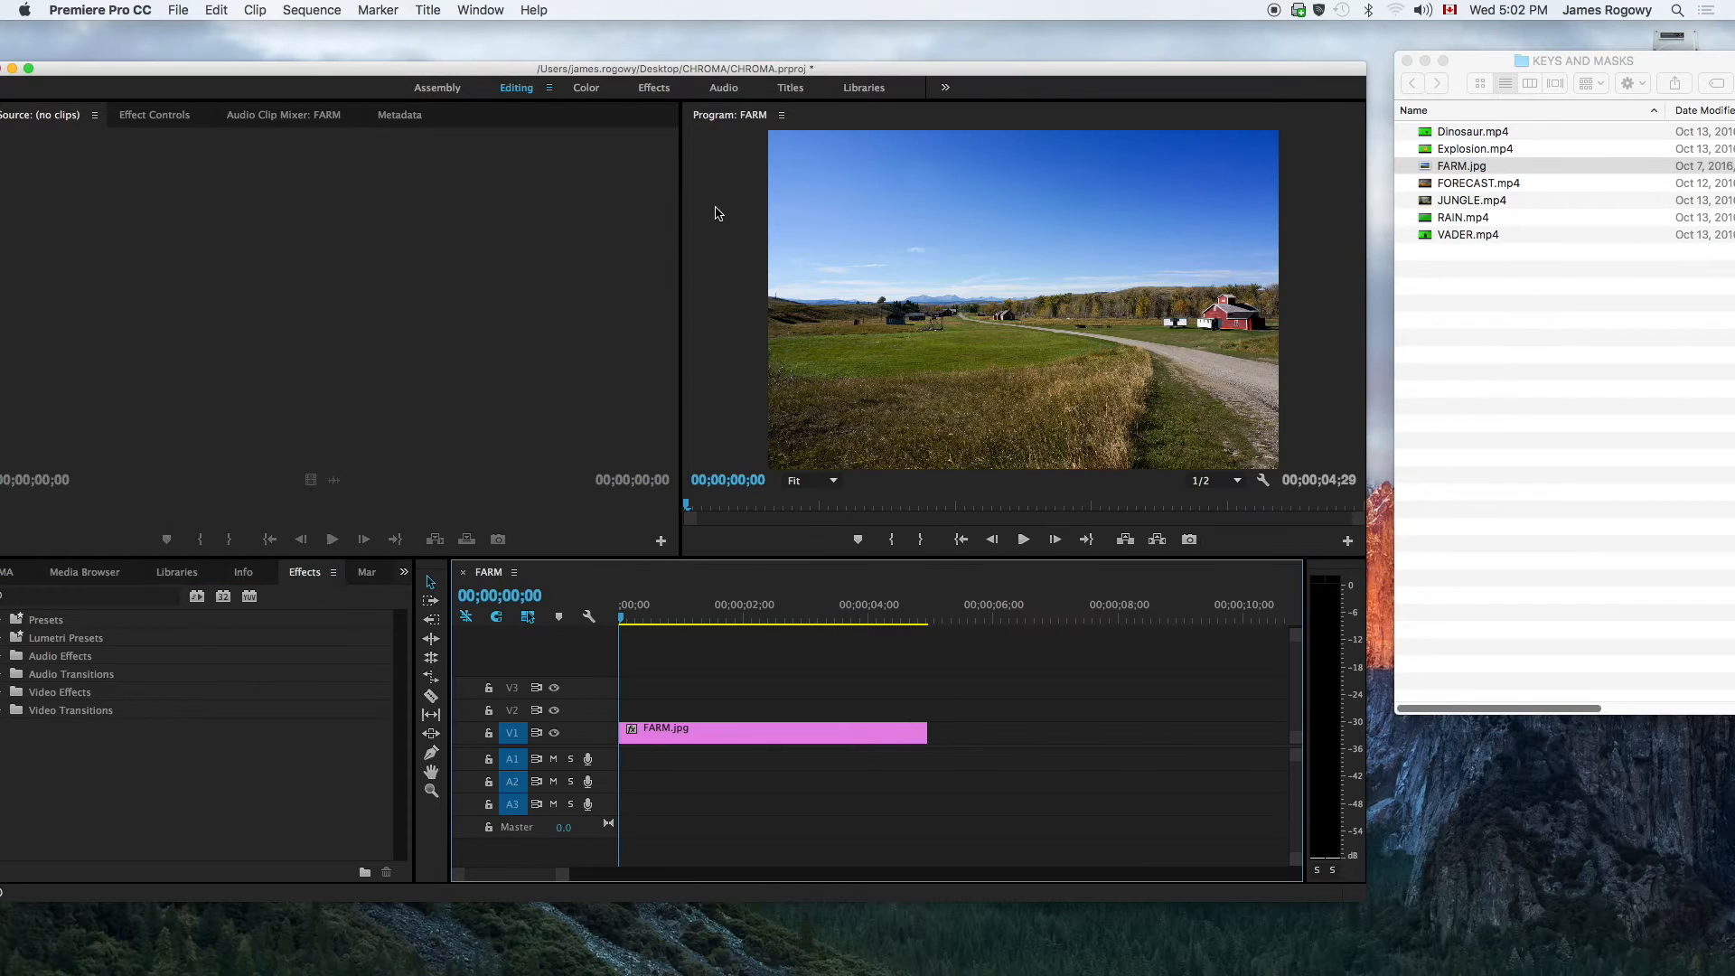
pyautogui.moveTo(687, 74); pyautogui.dragTo(706, 39)
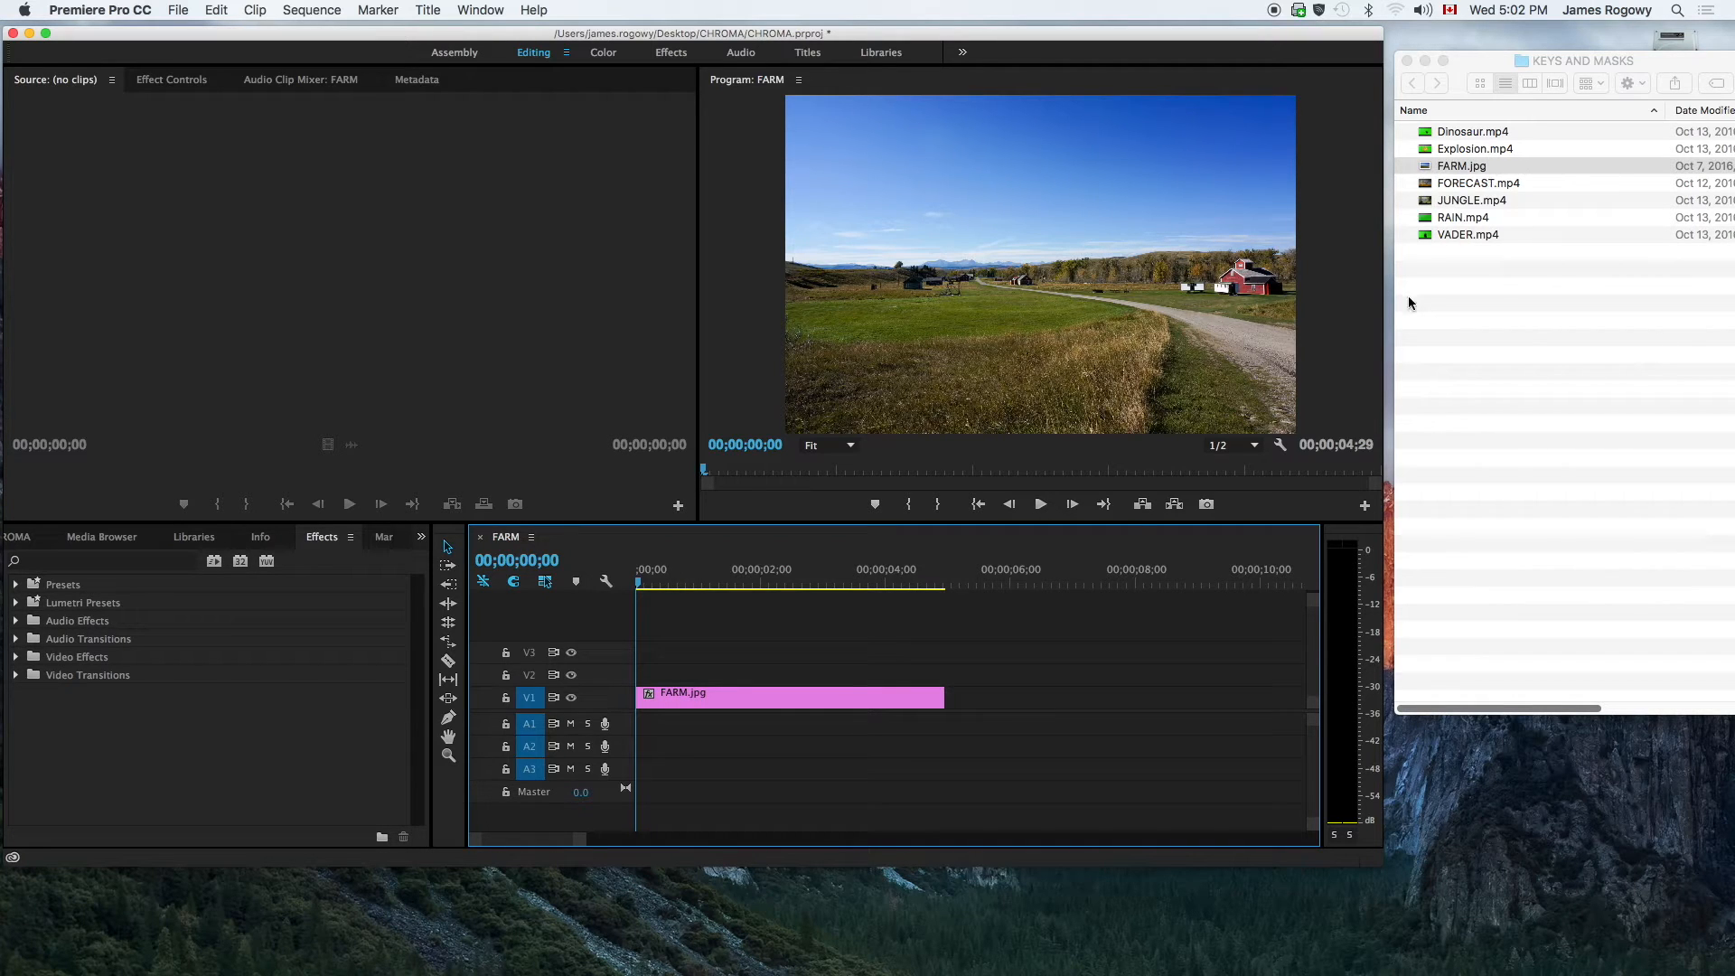
# - Select the FARM.jpg clip and scrub through it, returning the playhead to the start of the sequence
pyautogui.click(709, 700)
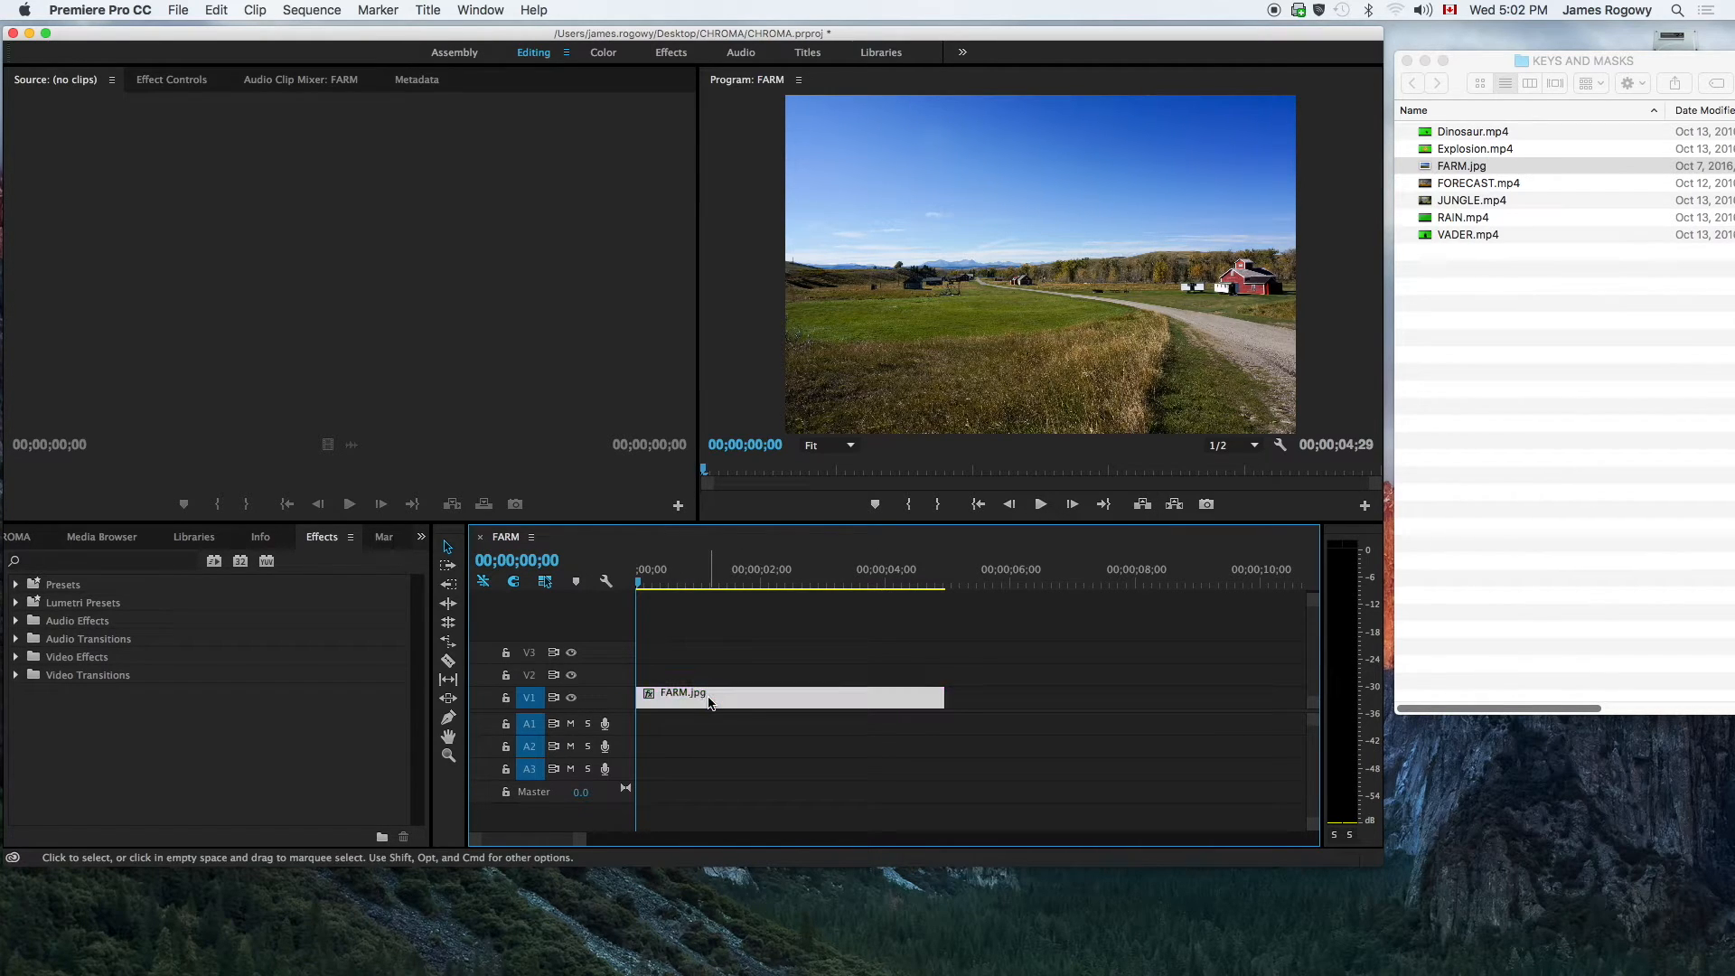
pyautogui.moveTo(640, 583); pyautogui.dragTo(930, 591)
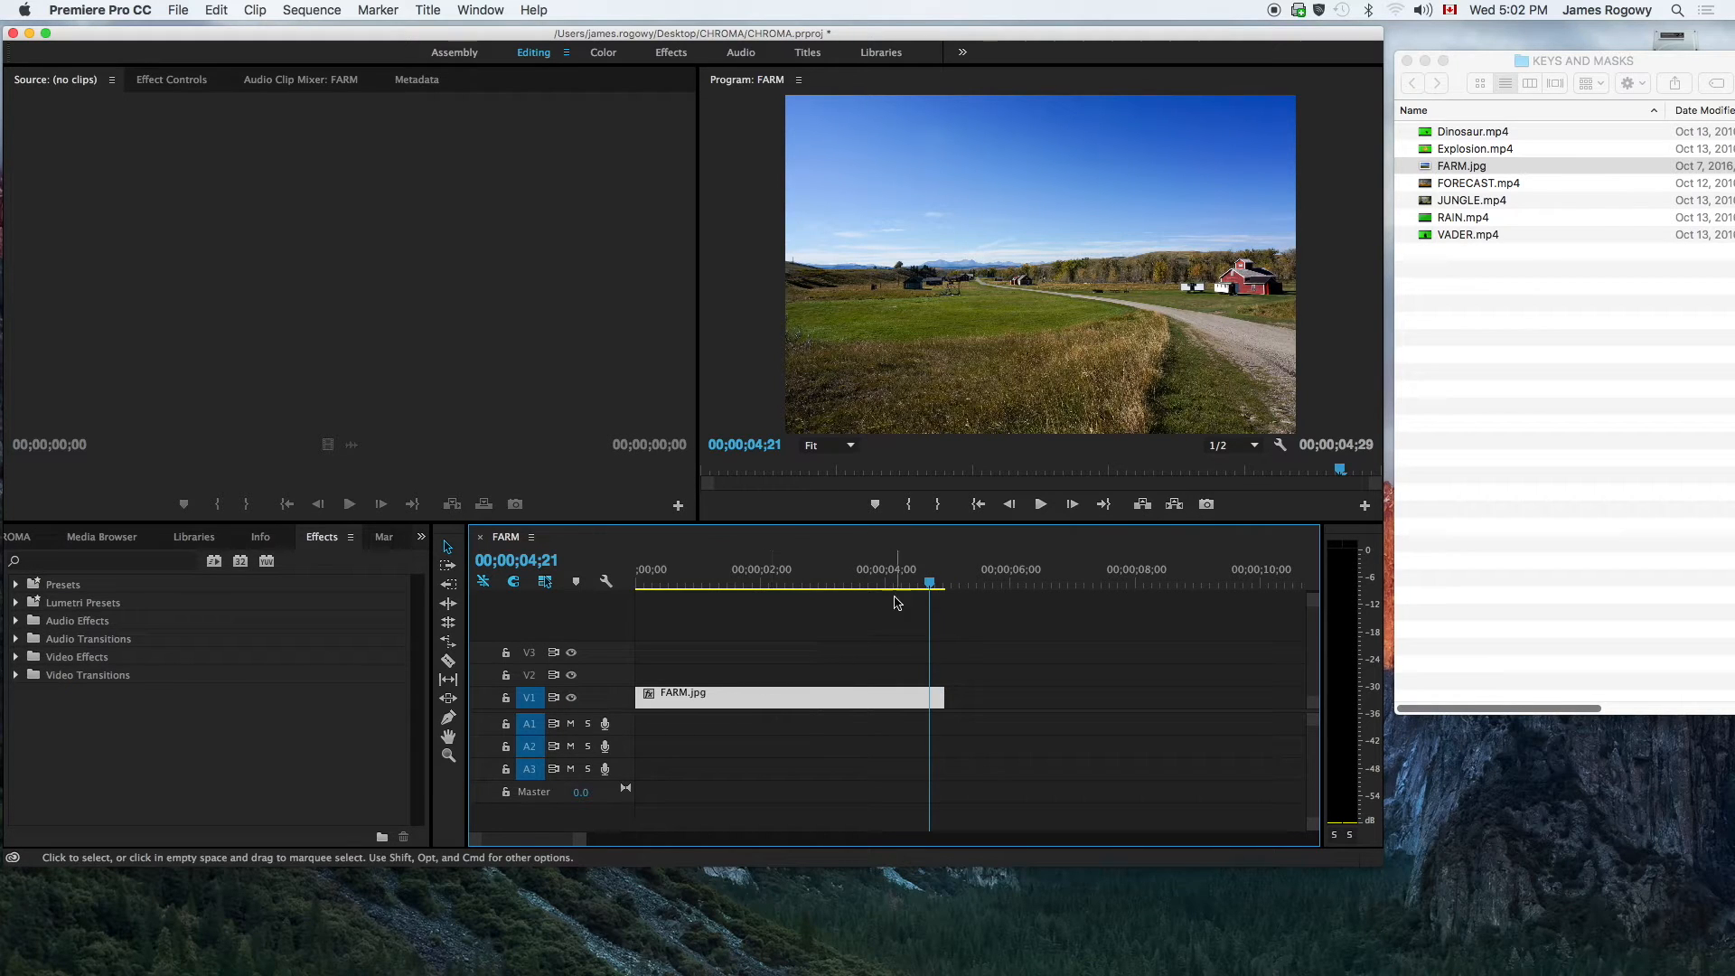
pyautogui.moveTo(930, 587); pyautogui.dragTo(636, 596)
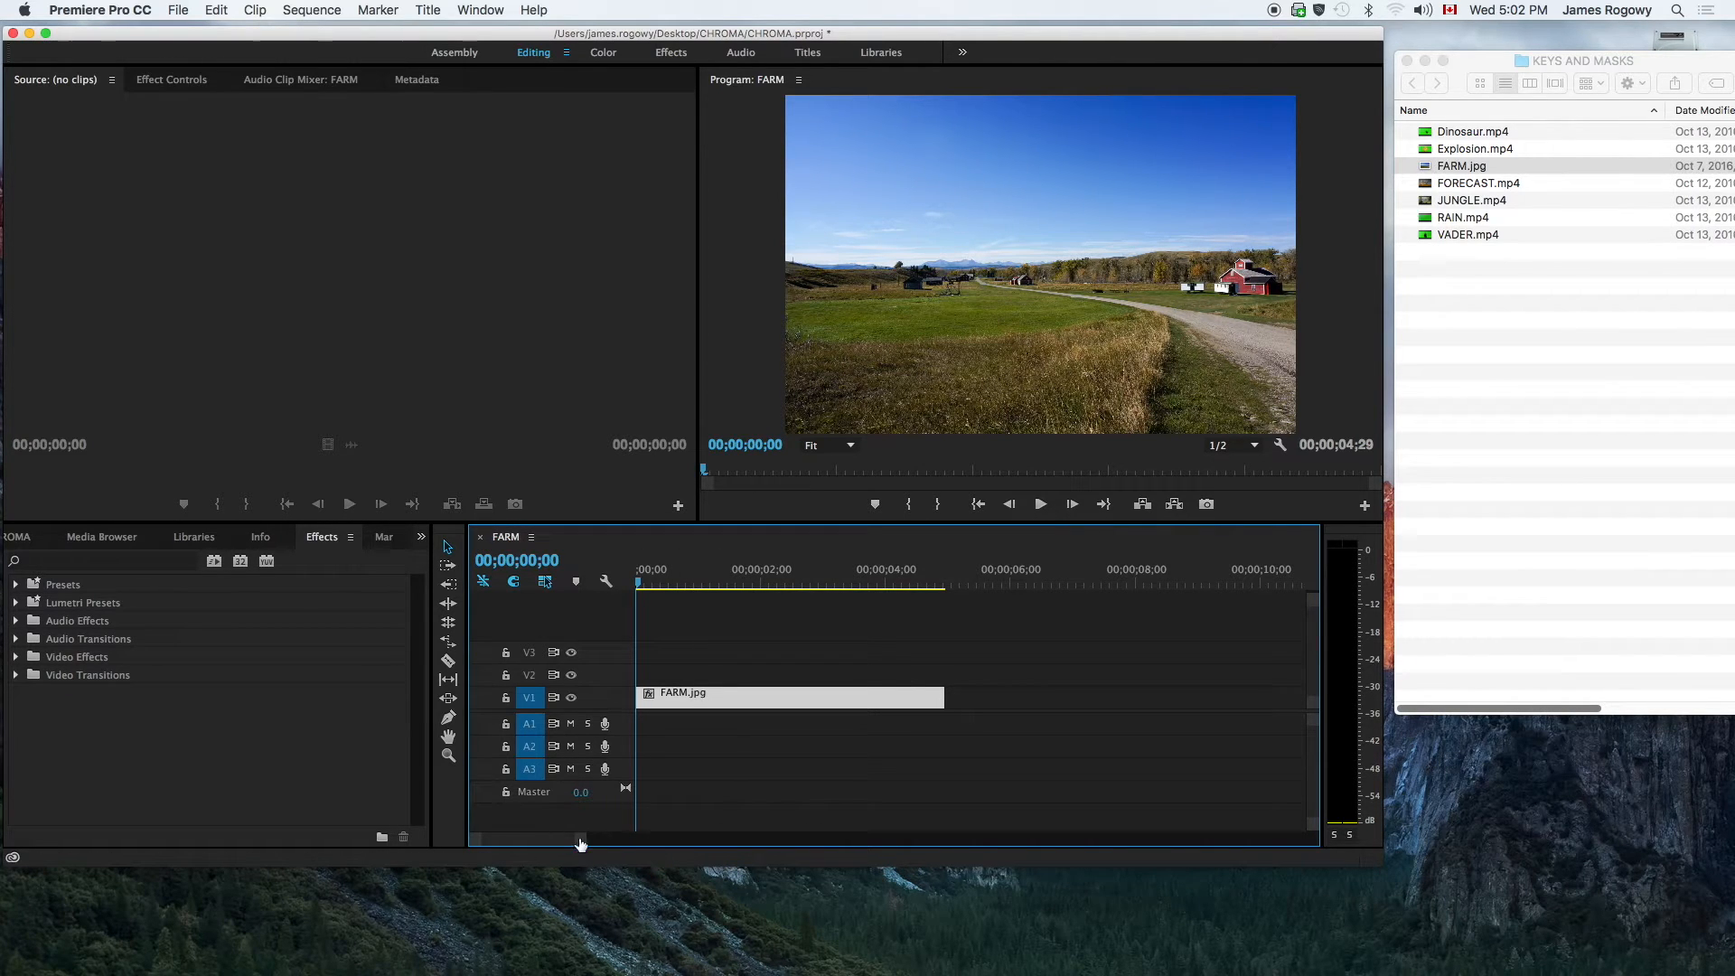
# - Extend the end of the FARM.jpg clip so the sequence lasts 00;00;05;00
pyautogui.moveTo(583, 847); pyautogui.dragTo(633, 847)
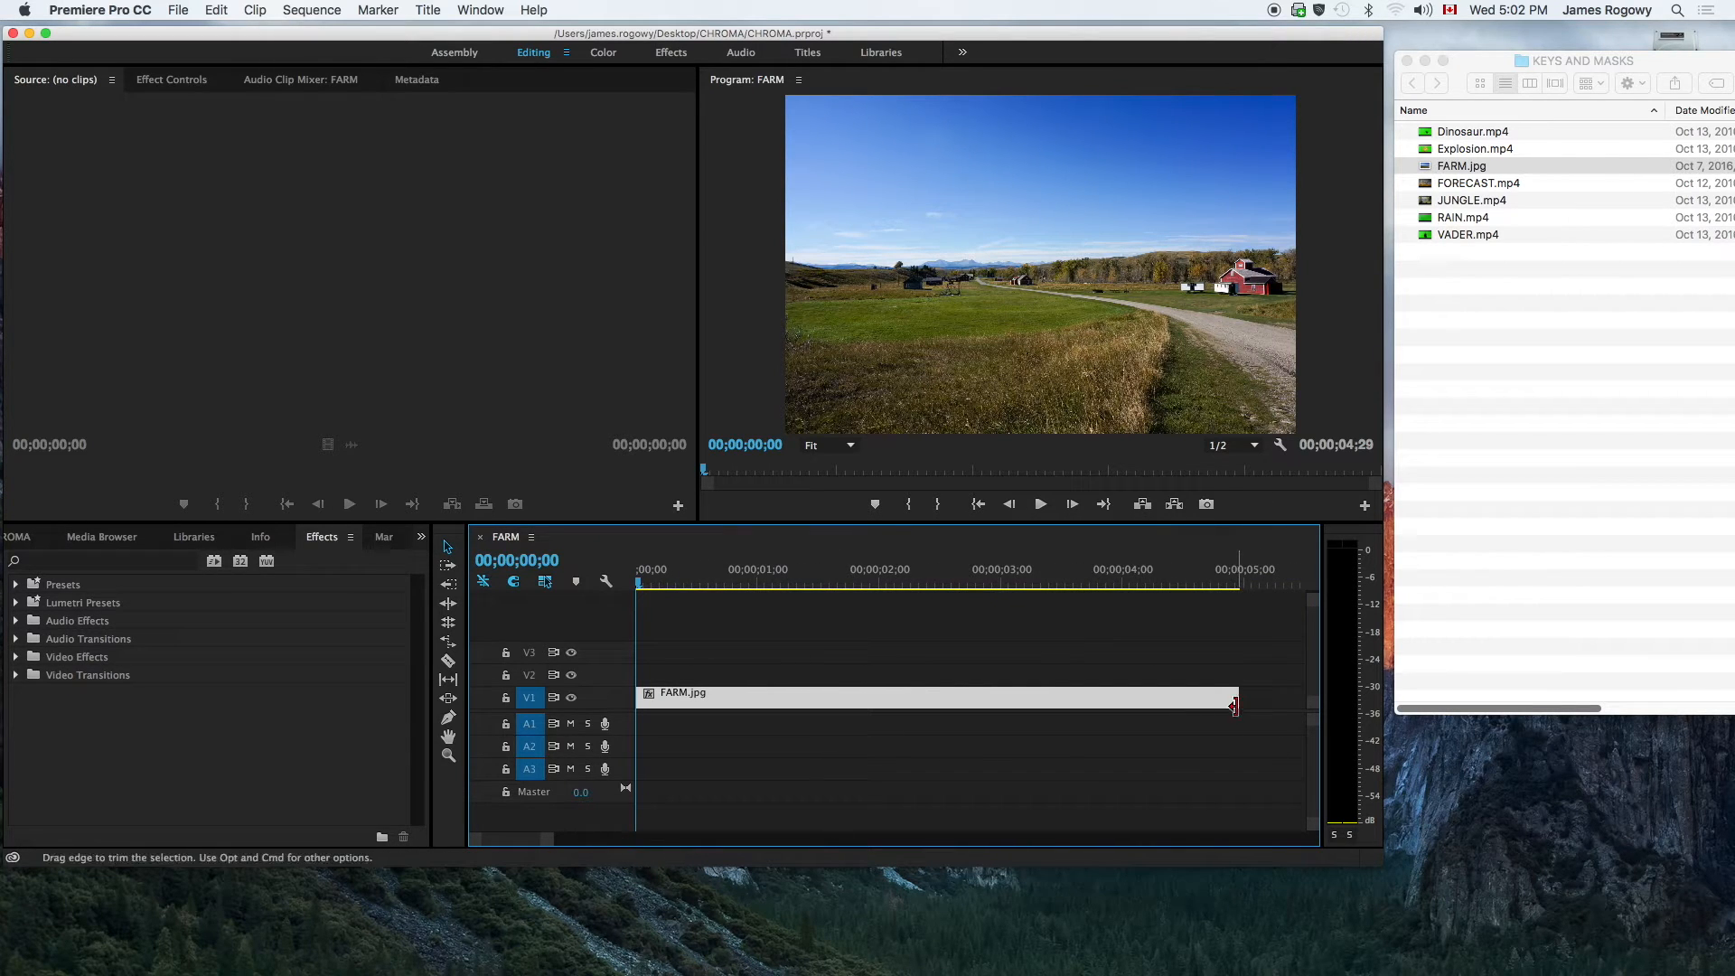
pyautogui.moveTo(1234, 700); pyautogui.dragTo(1240, 700)
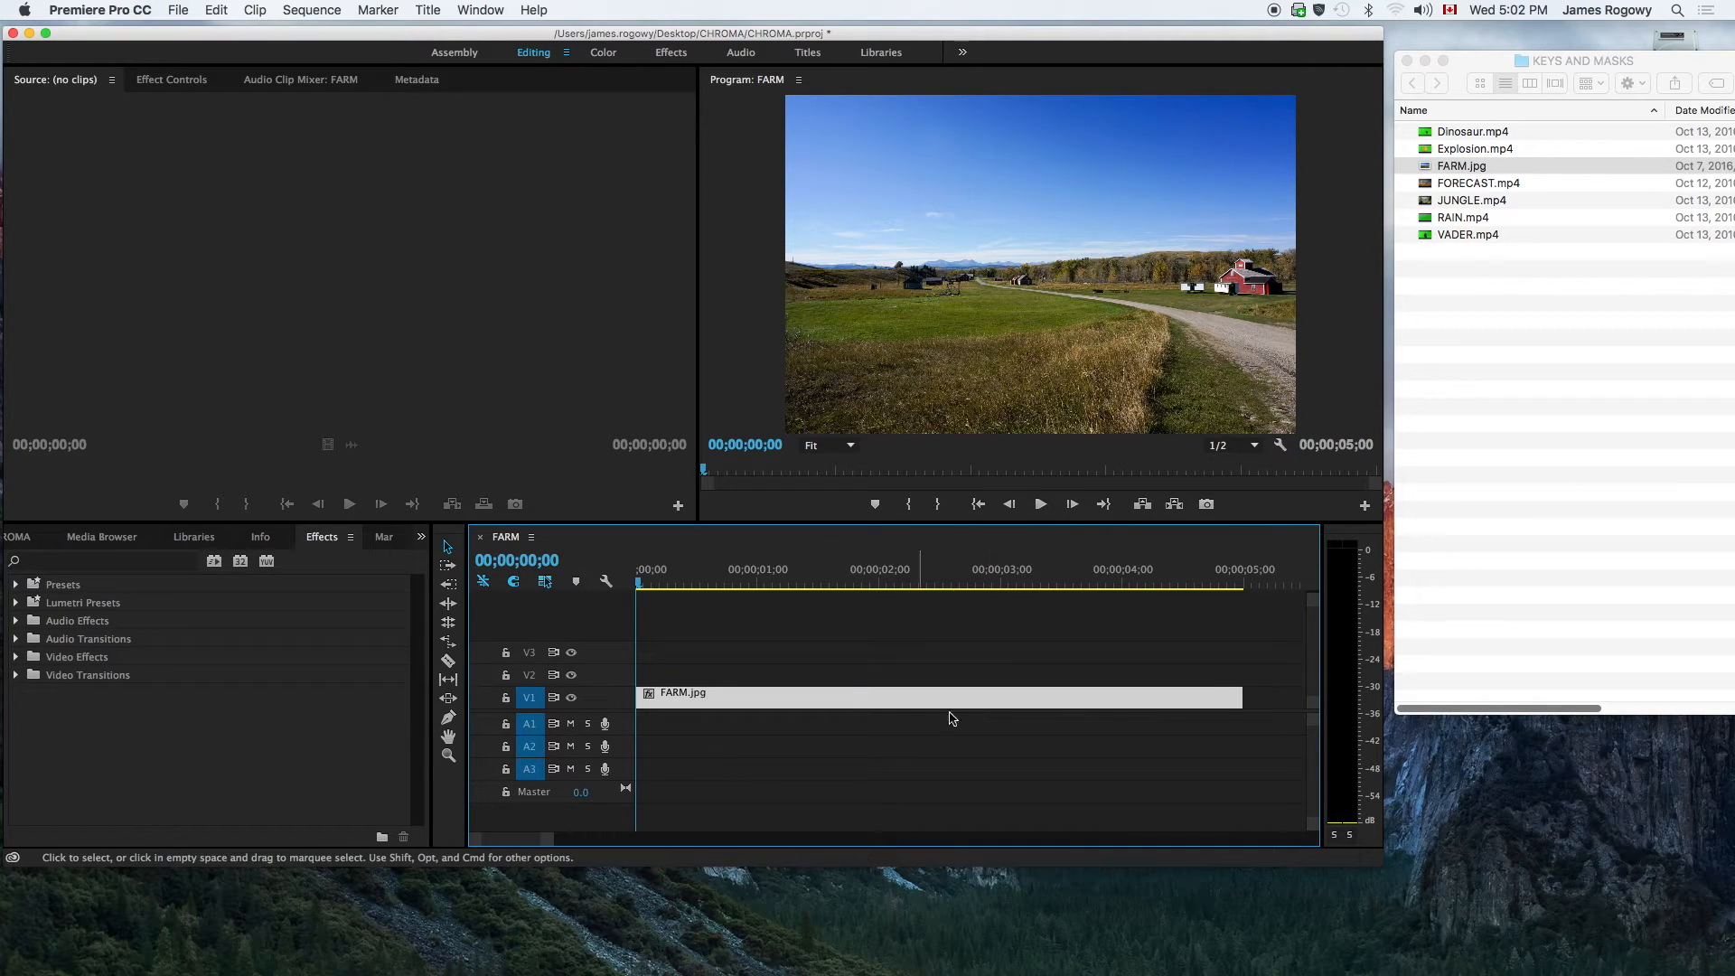
pyautogui.moveTo(1239, 700)
pyautogui.mouseDown()
pyautogui.moveTo(965, 698)
pyautogui.moveTo(1239, 706)
pyautogui.mouseUp()
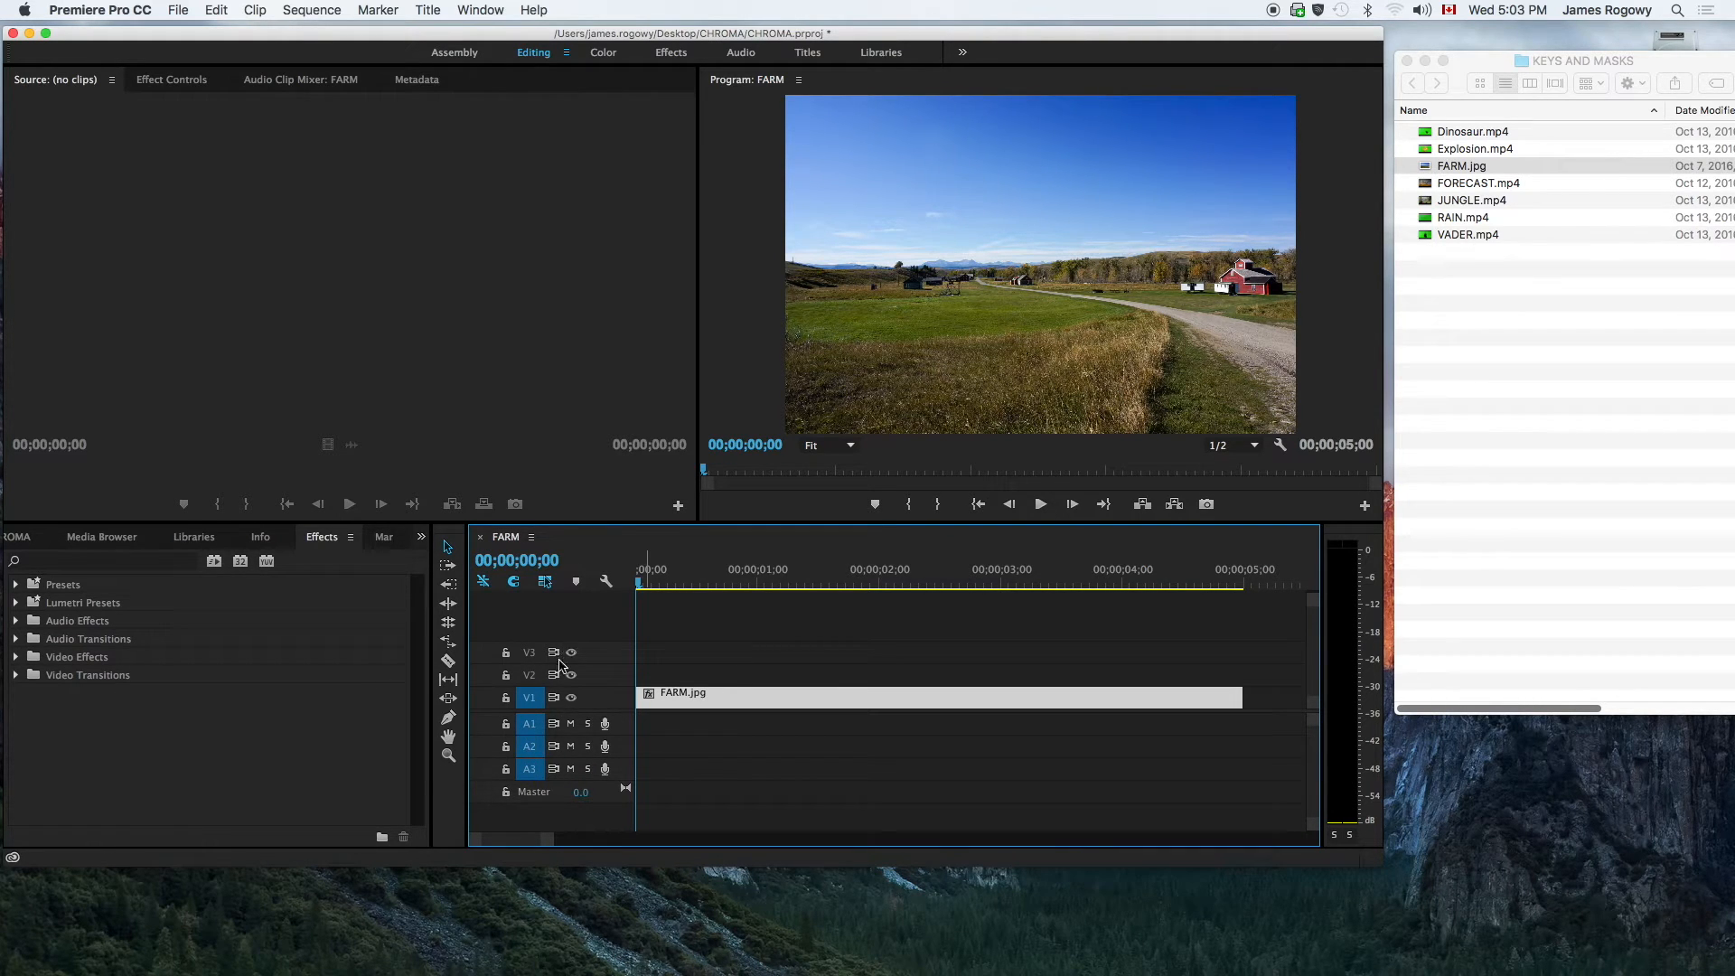
# - Toggle the output of video track V1 off and back on twice
pyautogui.click(572, 701)
pyautogui.click(572, 701)
pyautogui.click(572, 701)
pyautogui.click(572, 701)
# - Place Explosion.mp4 from the KEYS AND MASKS folder on track V2 at the sequence start, above FARM.jpg, and select it
pyautogui.click(1463, 163)
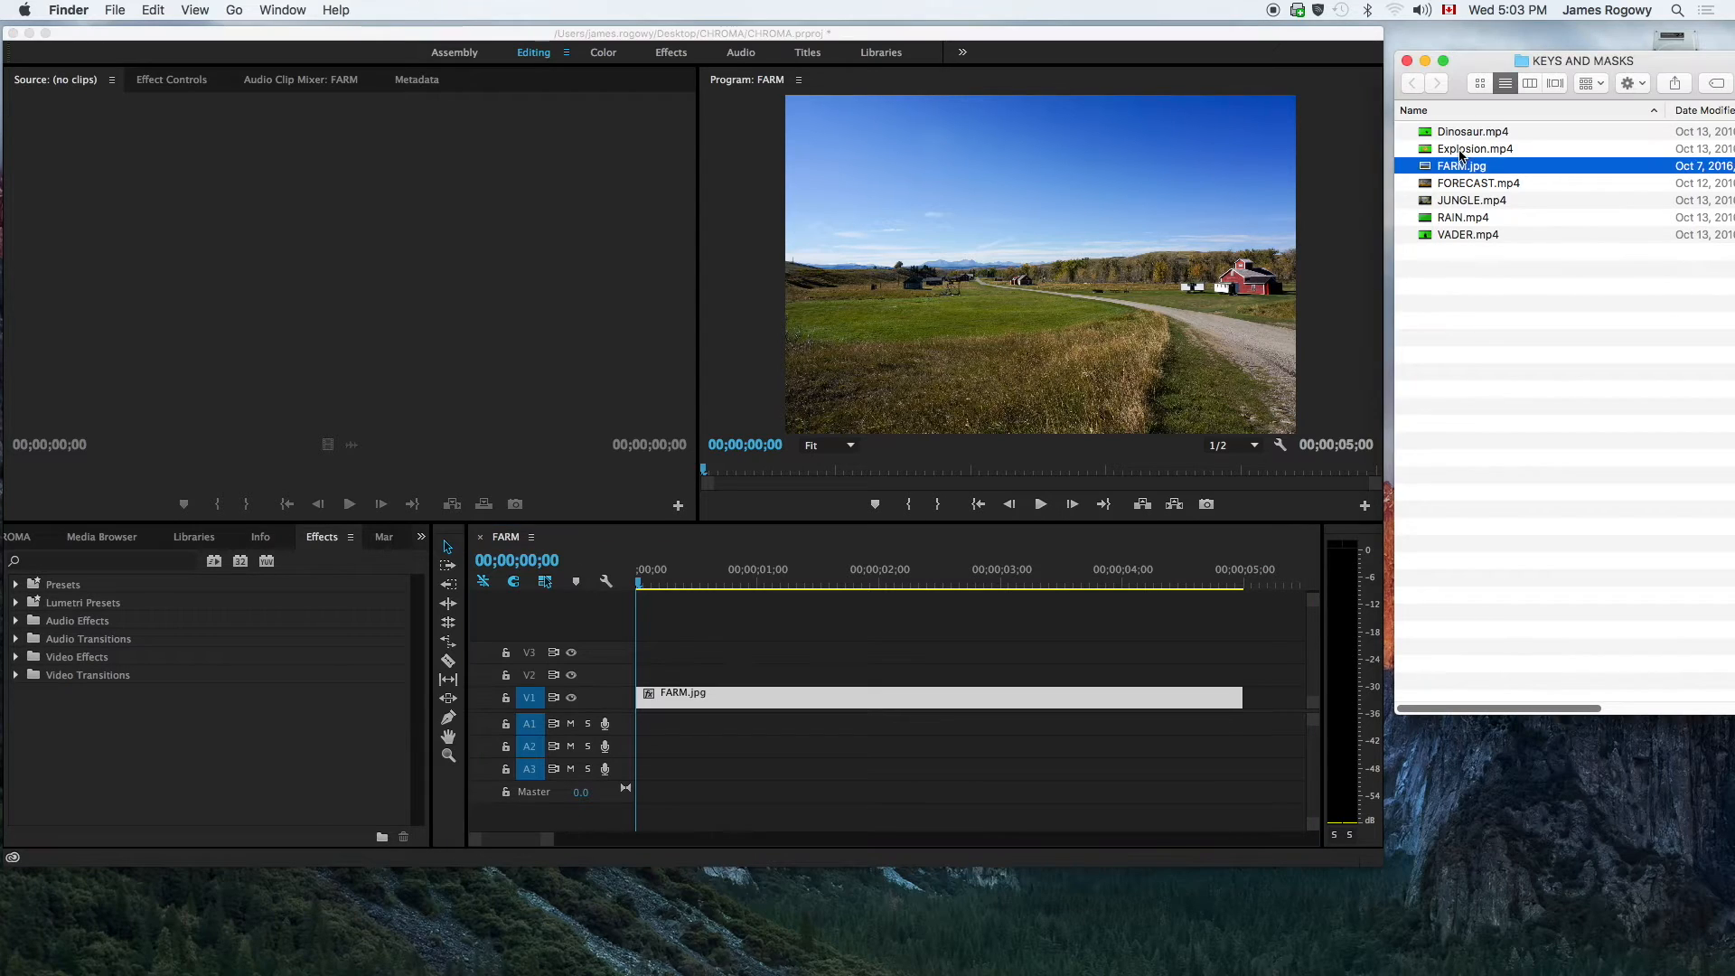
pyautogui.click(1445, 150)
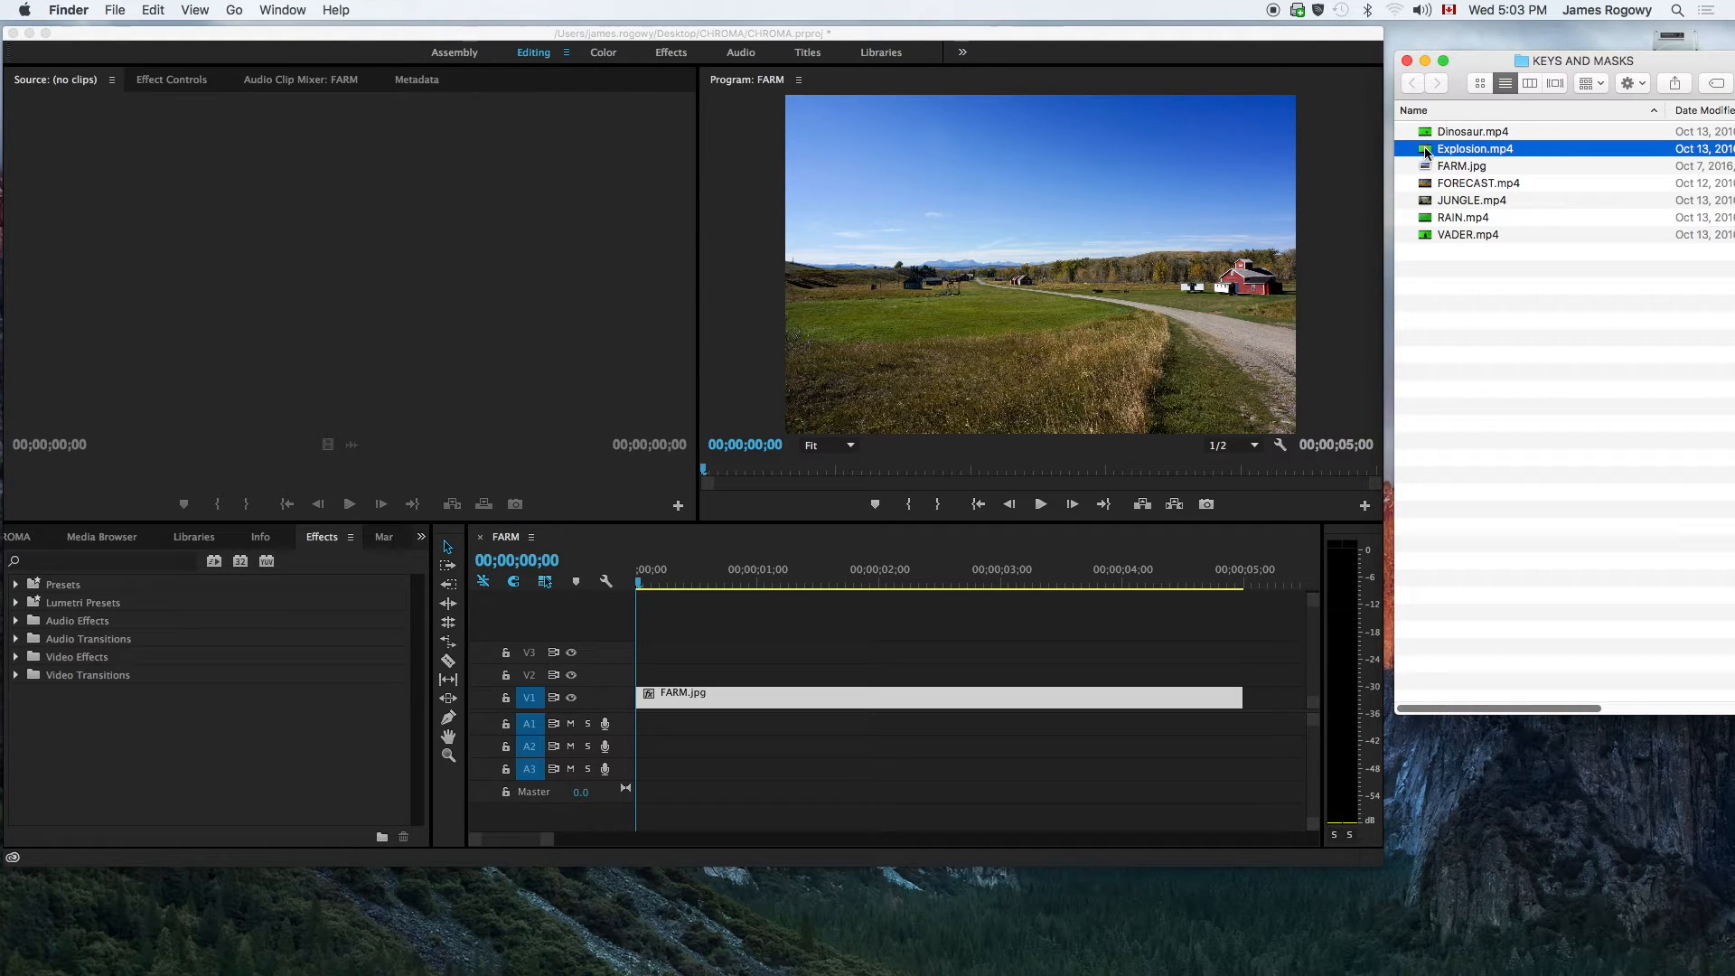
pyautogui.moveTo(1425, 156)
pyautogui.mouseDown()
pyautogui.moveTo(1396, 181)
pyautogui.moveTo(1397, 256)
pyautogui.moveTo(1132, 421)
pyautogui.moveTo(807, 574)
pyautogui.moveTo(642, 677)
pyautogui.mouseUp()
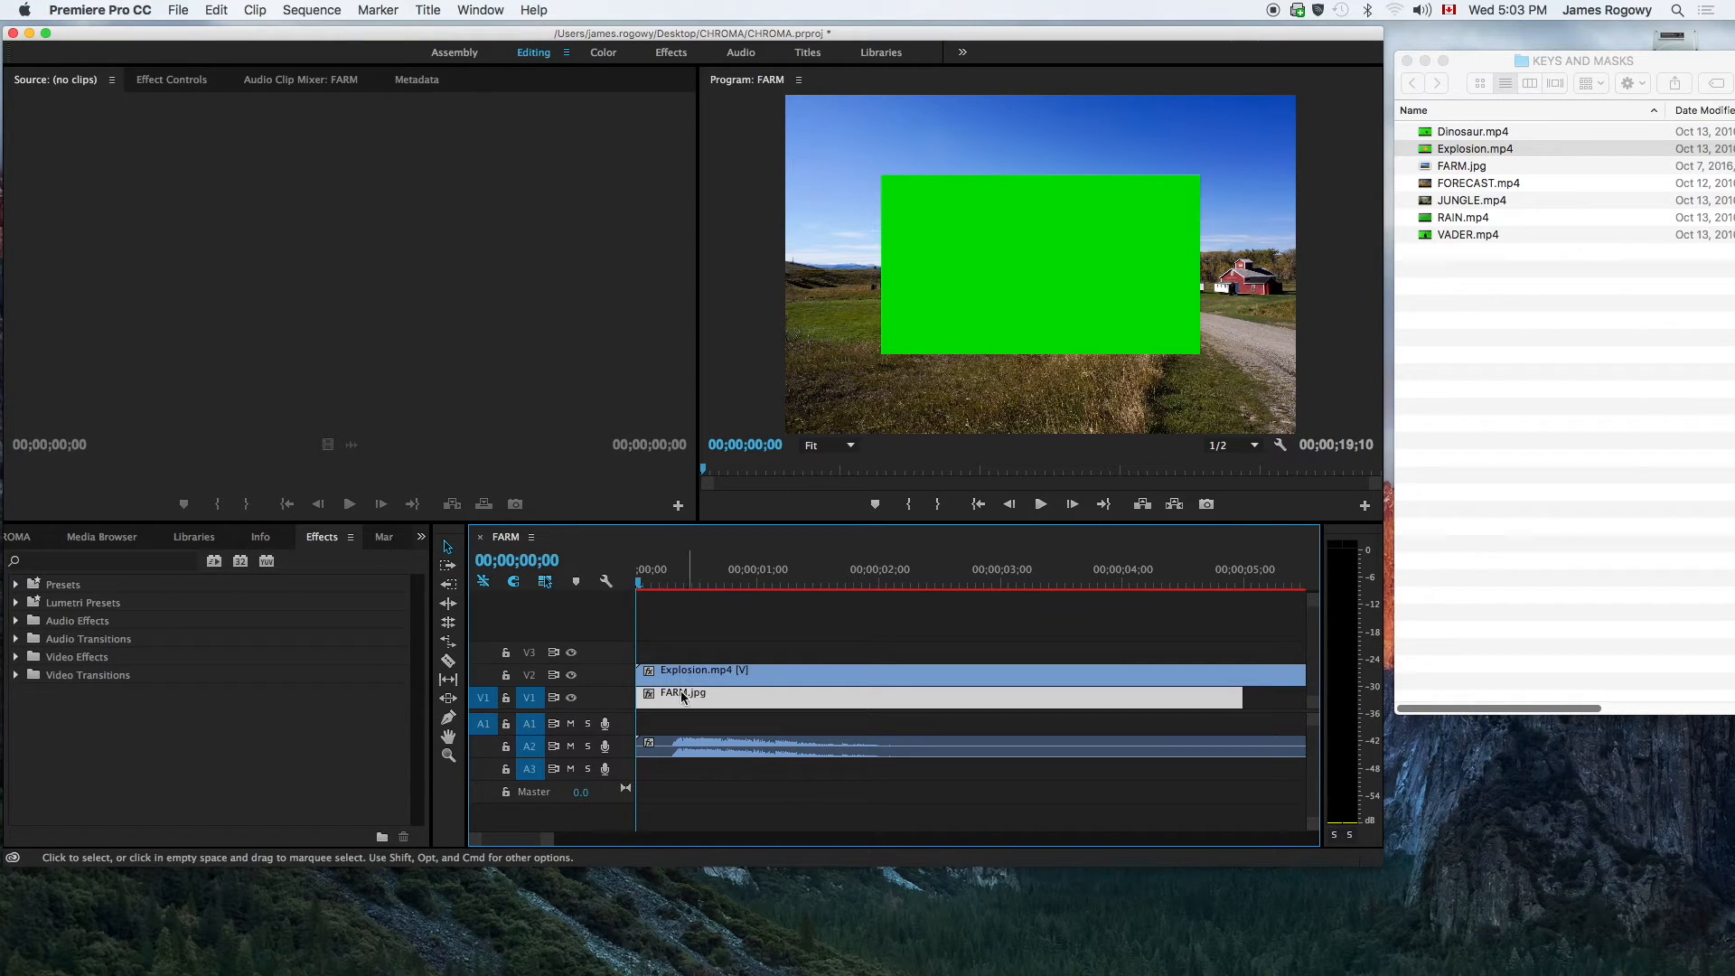
pyautogui.click(671, 674)
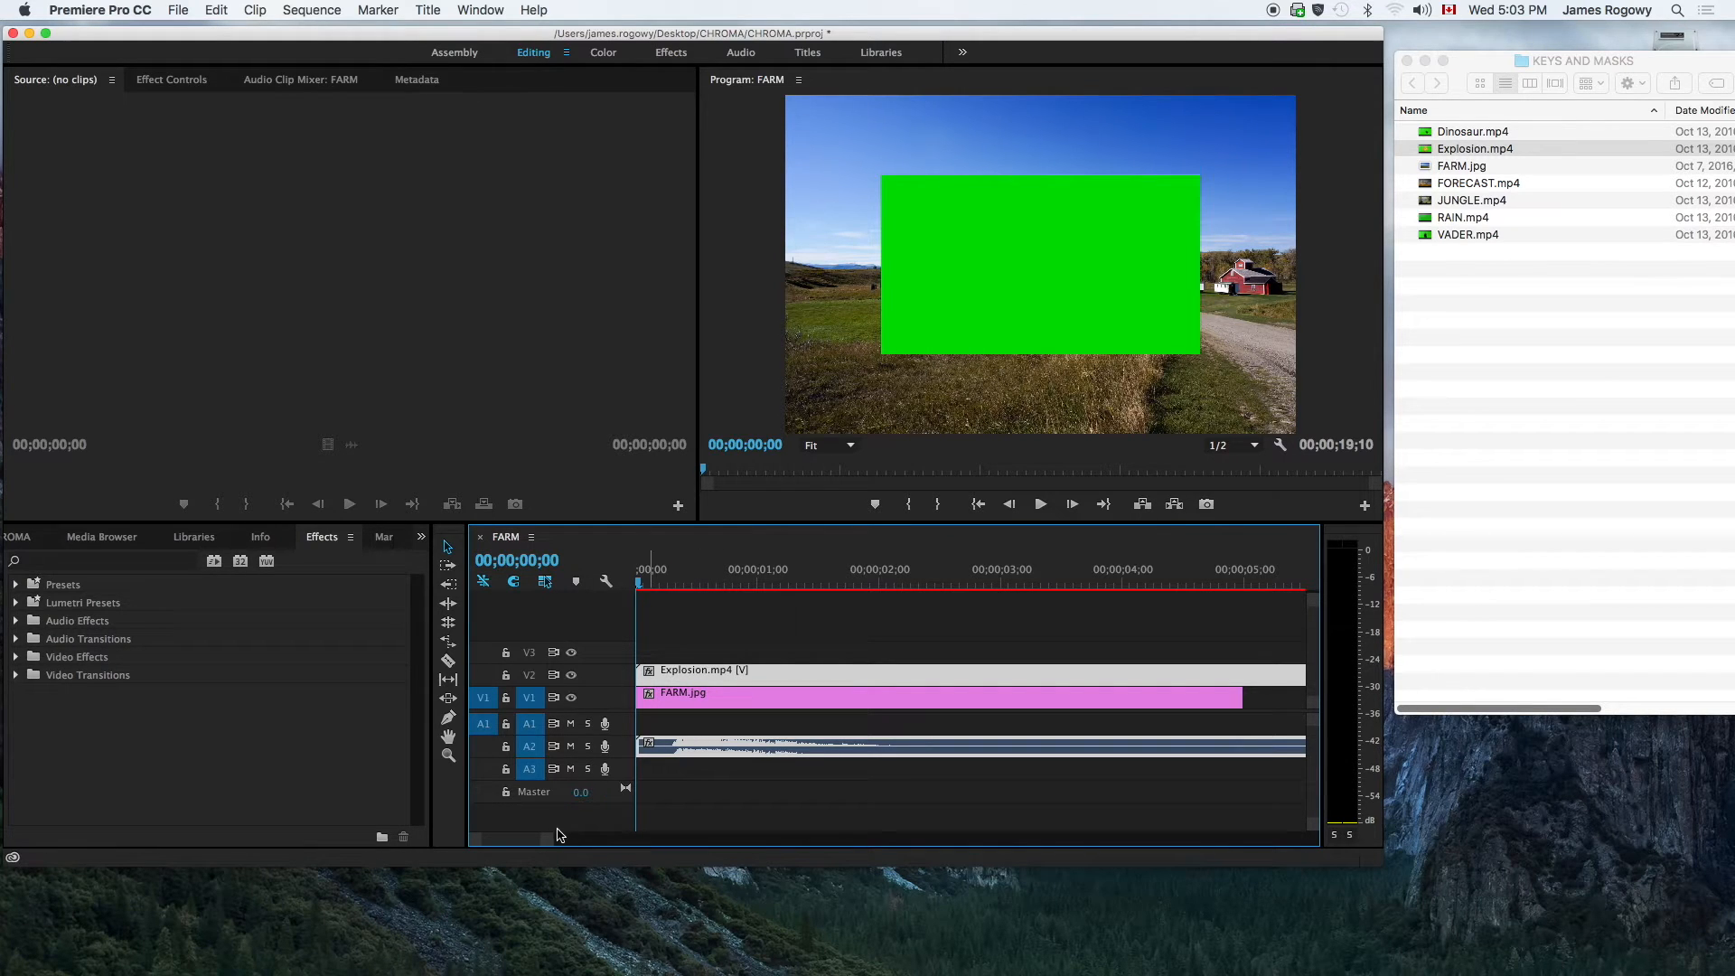
# - Trim the end of the Explosion.mp4 clip to 00;00;07;12 and extend FARM.jpg to the same end point
pyautogui.moveTo(550, 842); pyautogui.dragTo(628, 842)
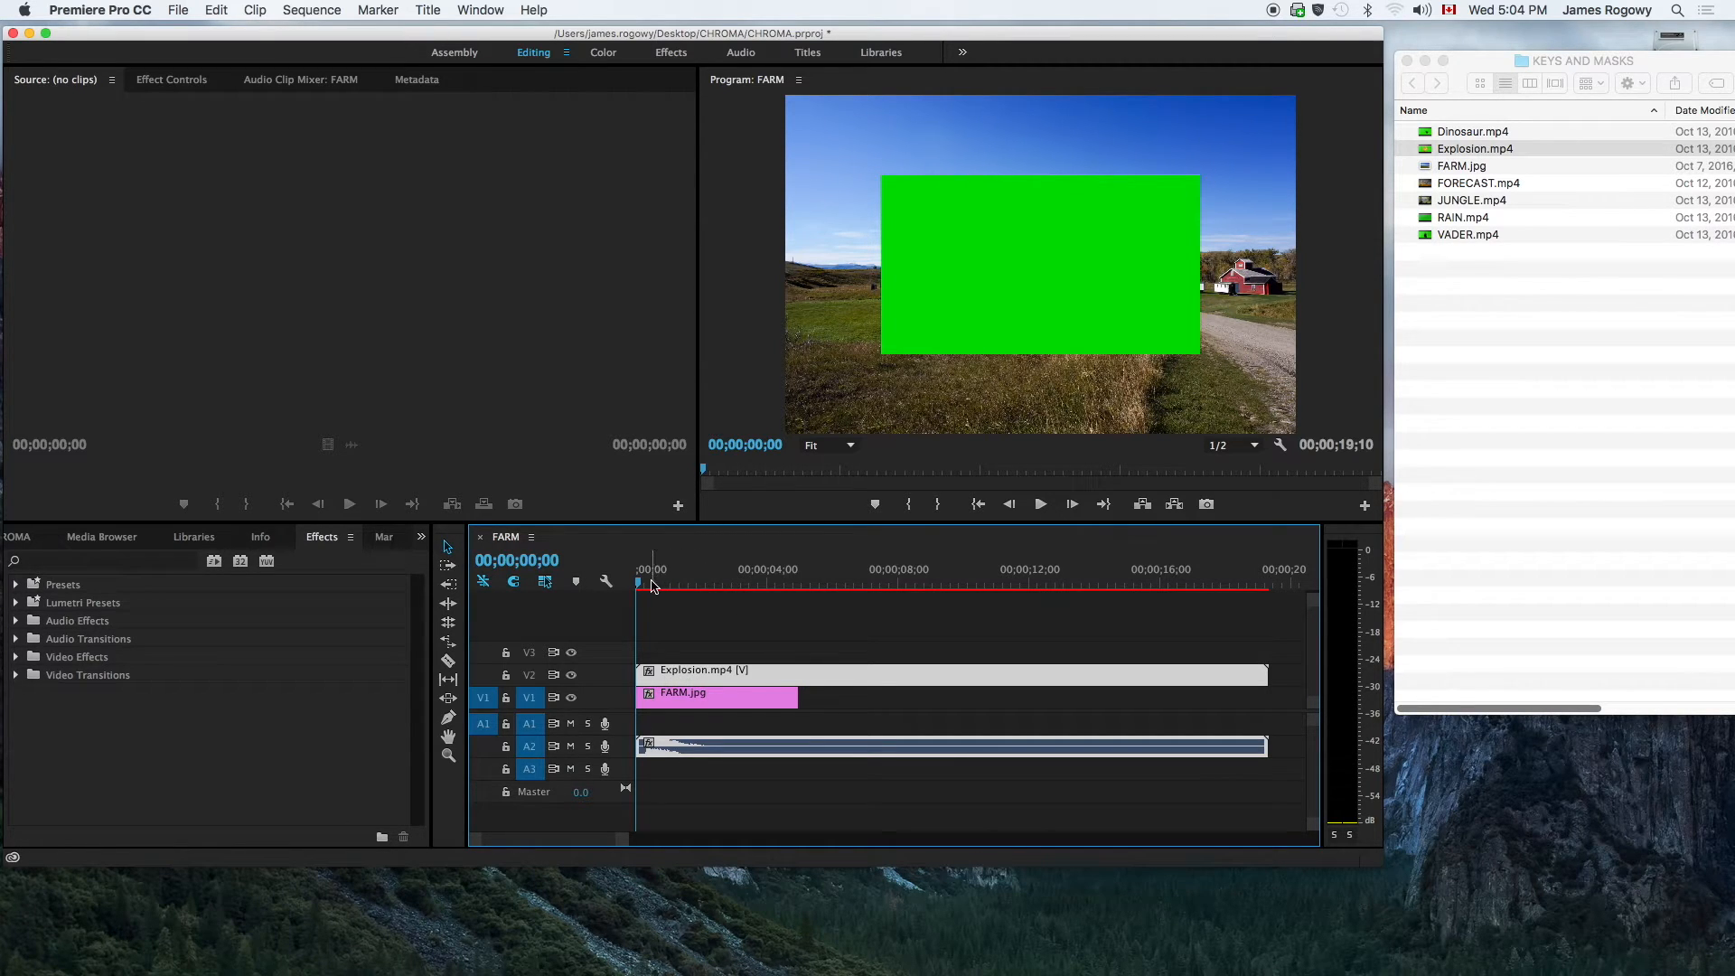
pyautogui.moveTo(658, 585); pyautogui.dragTo(878, 623)
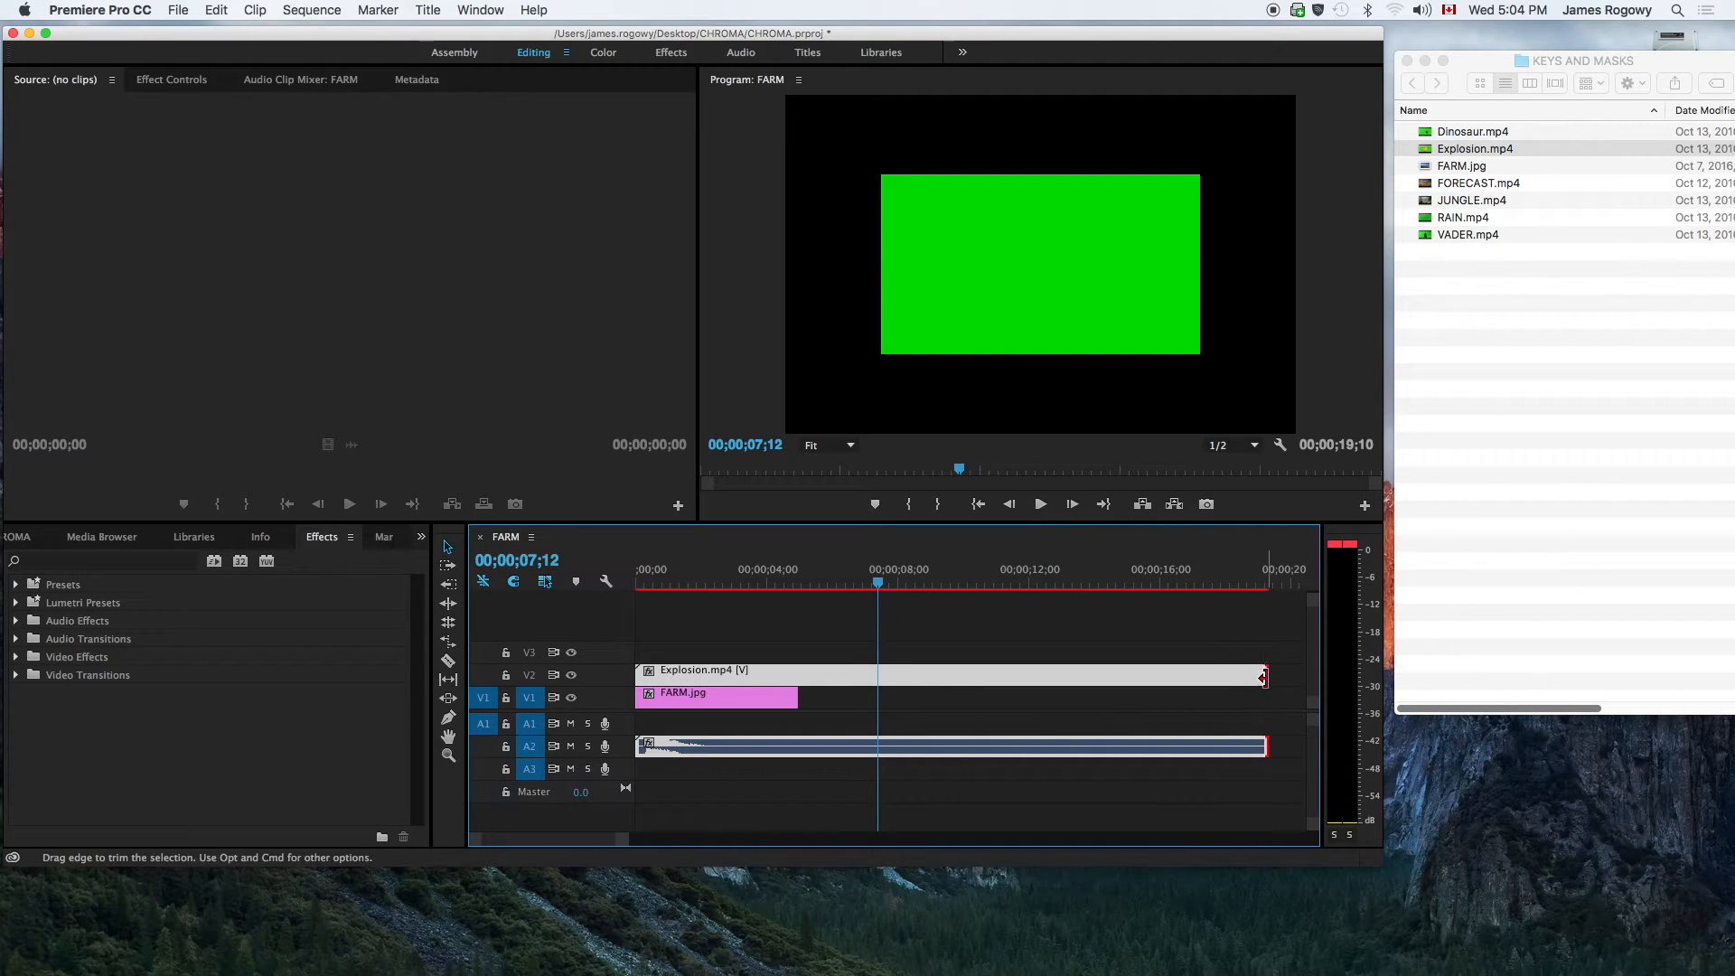
pyautogui.moveTo(1262, 677); pyautogui.dragTo(876, 677)
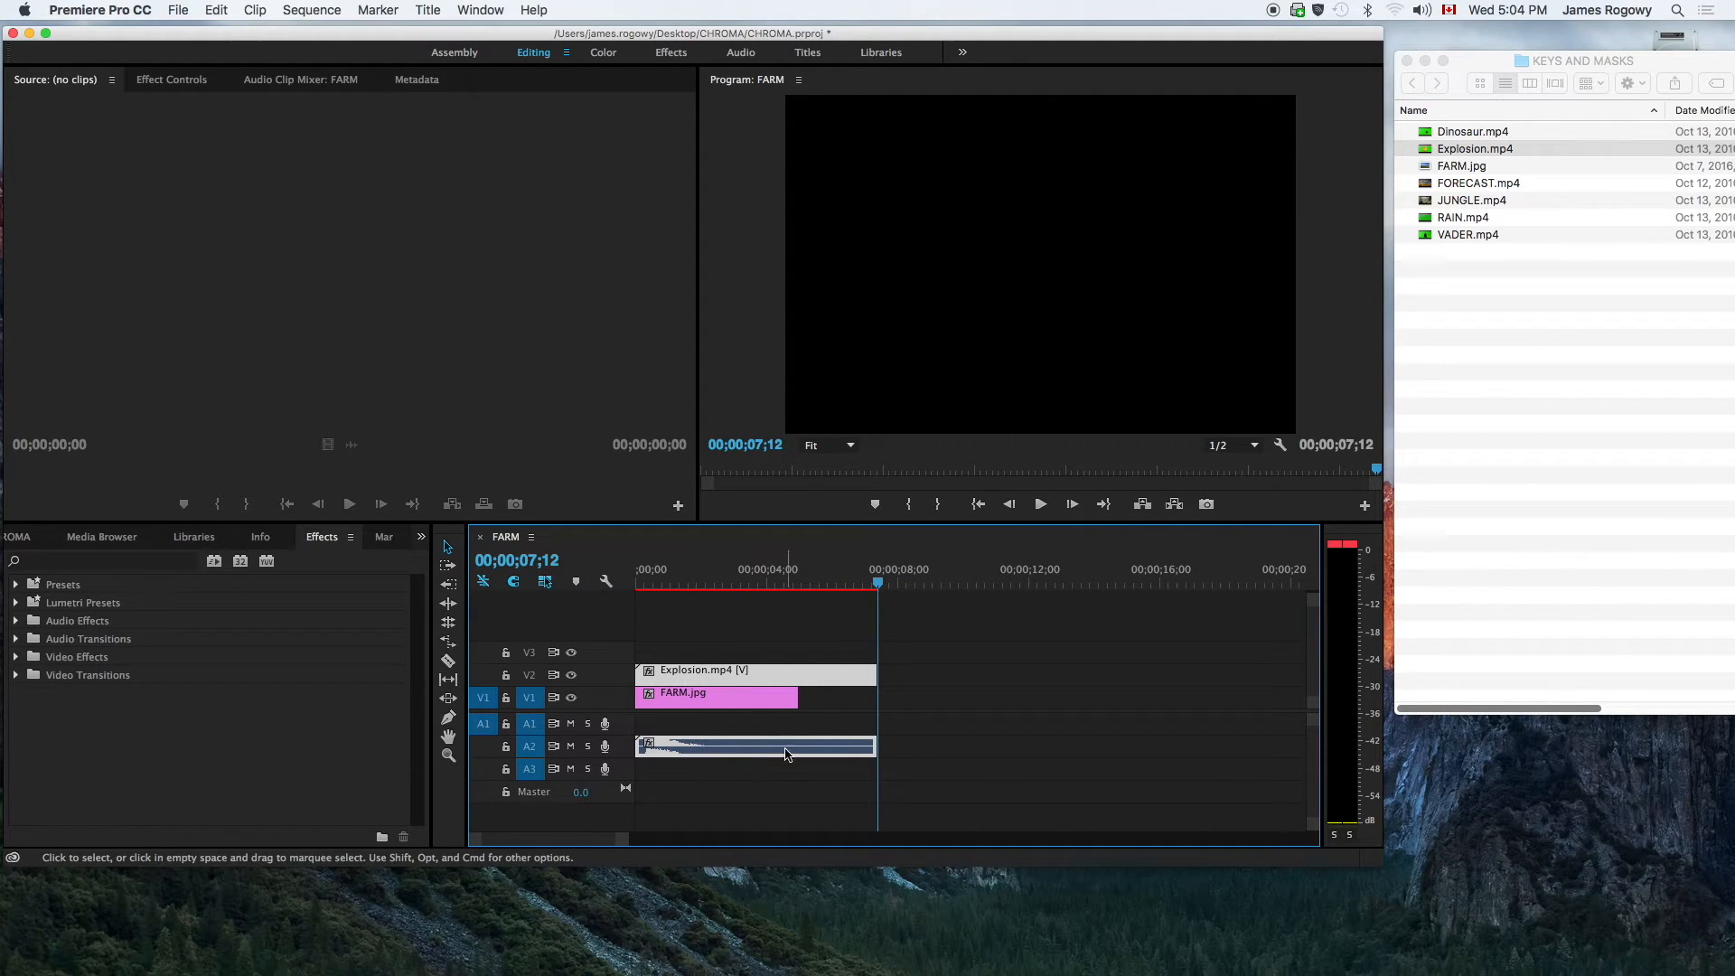
pyautogui.click(783, 698)
pyautogui.moveTo(801, 698); pyautogui.dragTo(876, 697)
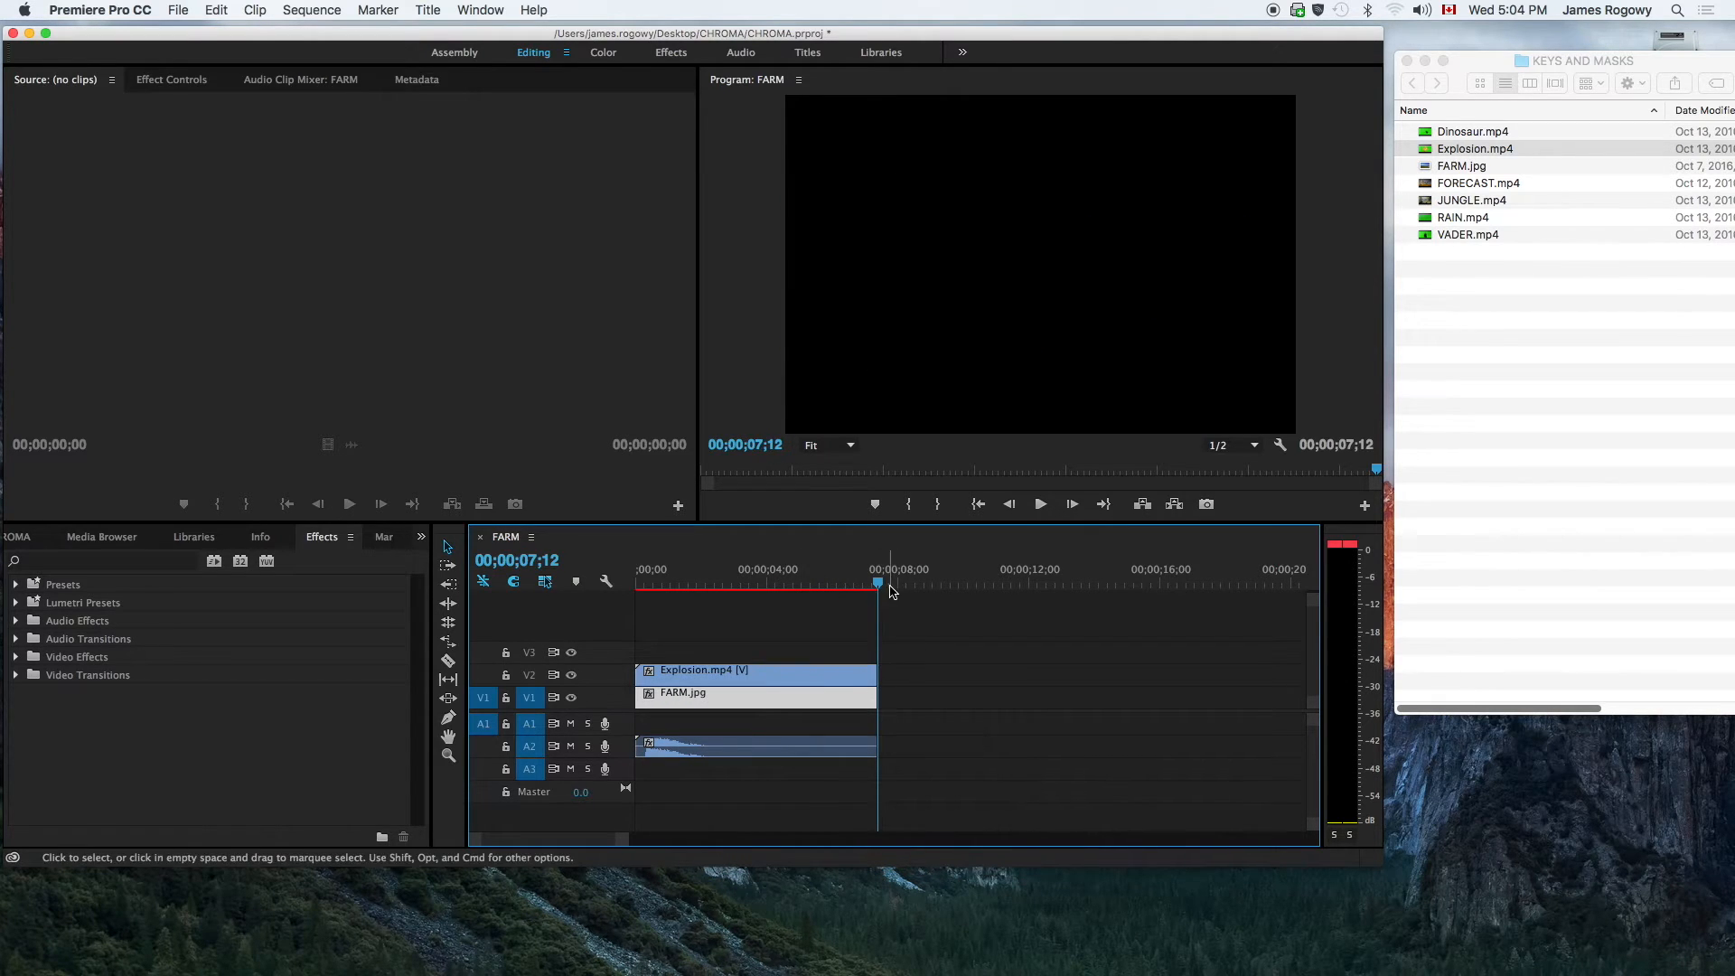
# - Park the playhead at 00;00;02;00, open the Explosion.mp4 clip for viewing, and close the Source panel to reveal its effect controls
pyautogui.moveTo(878, 586); pyautogui.dragTo(701, 588)
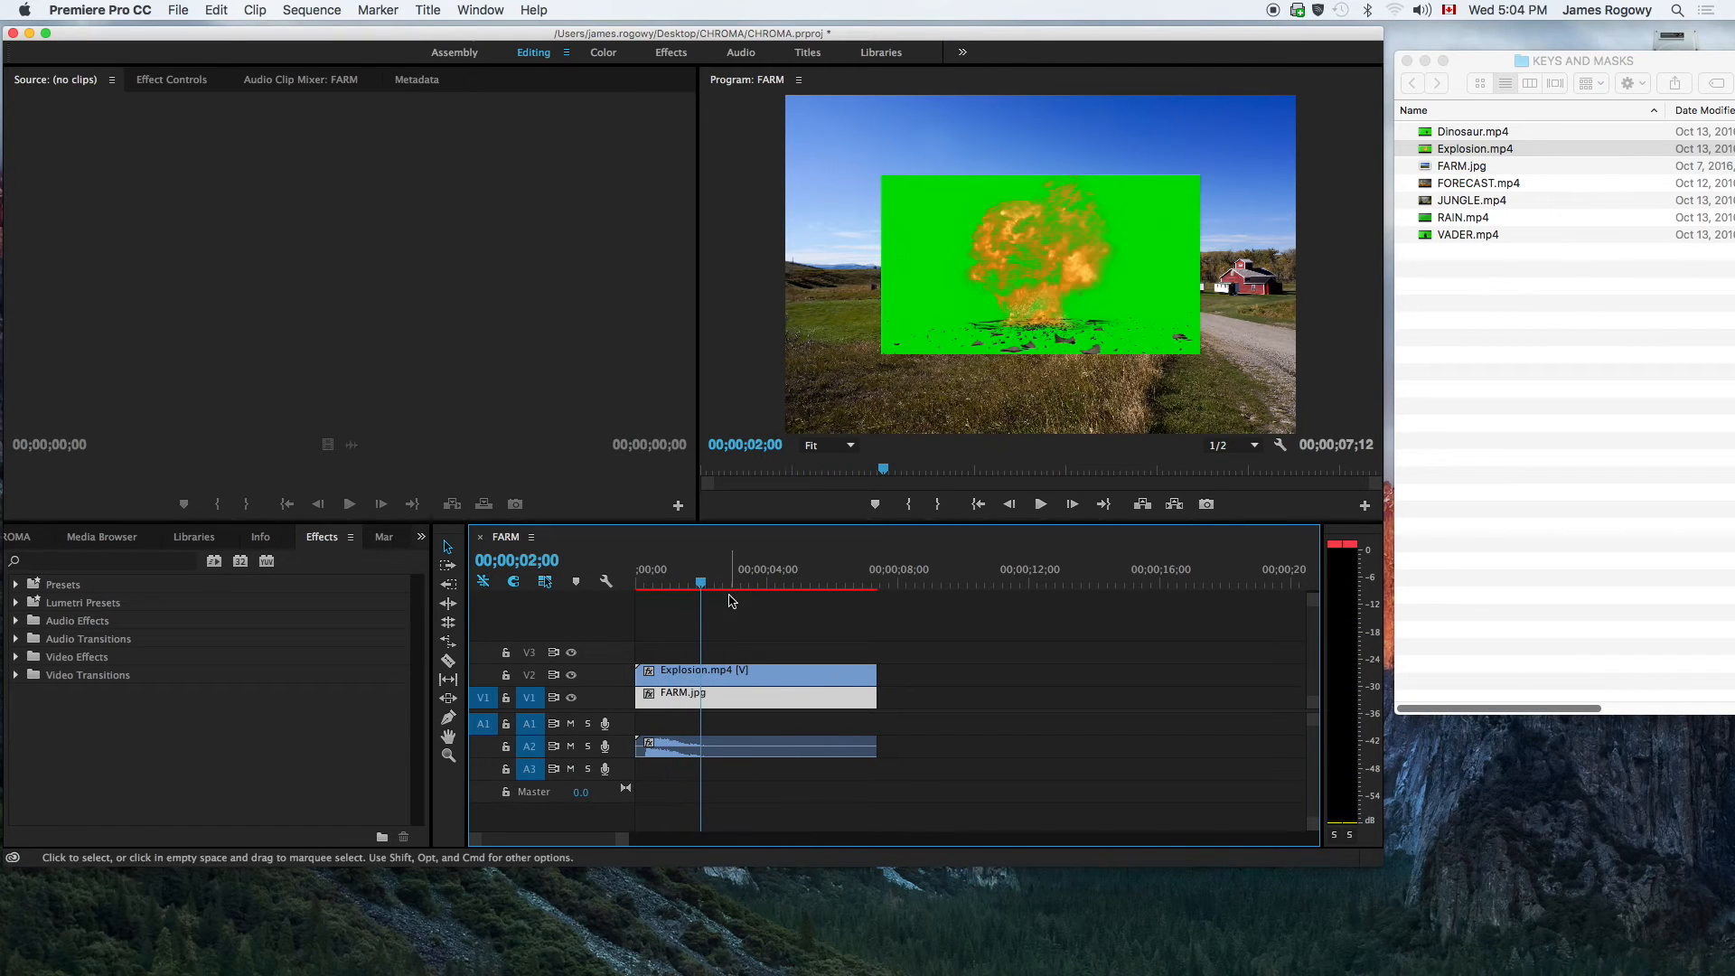
pyautogui.click(742, 679)
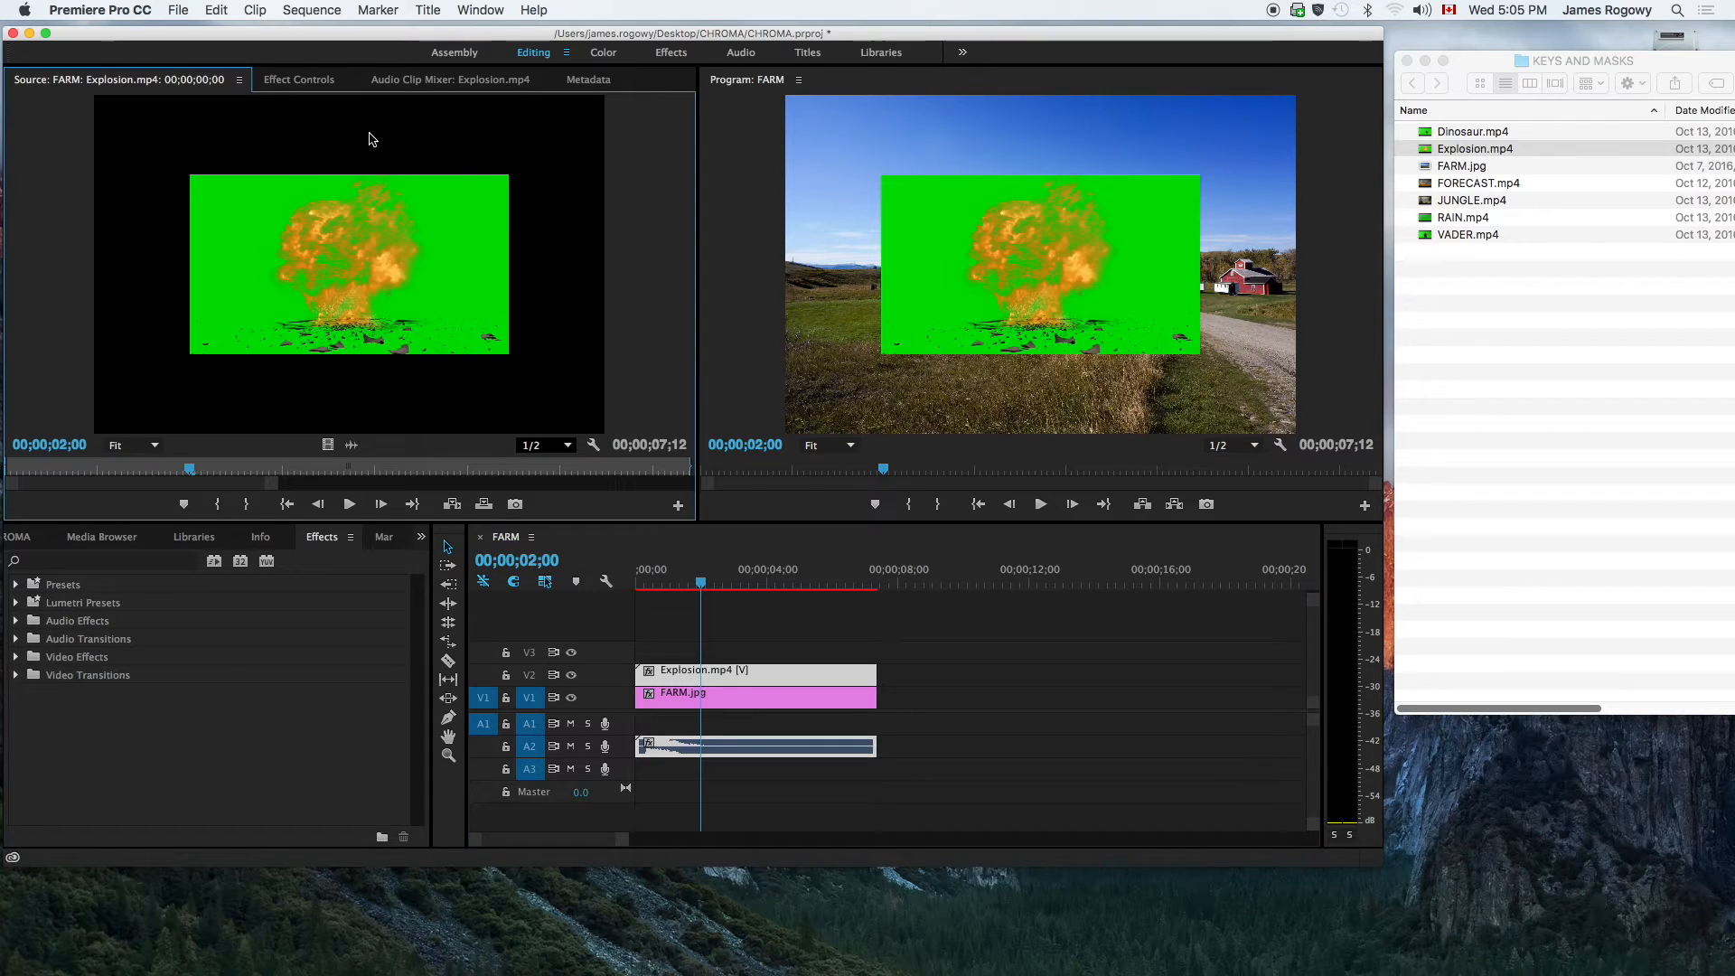
pyautogui.click(239, 81)
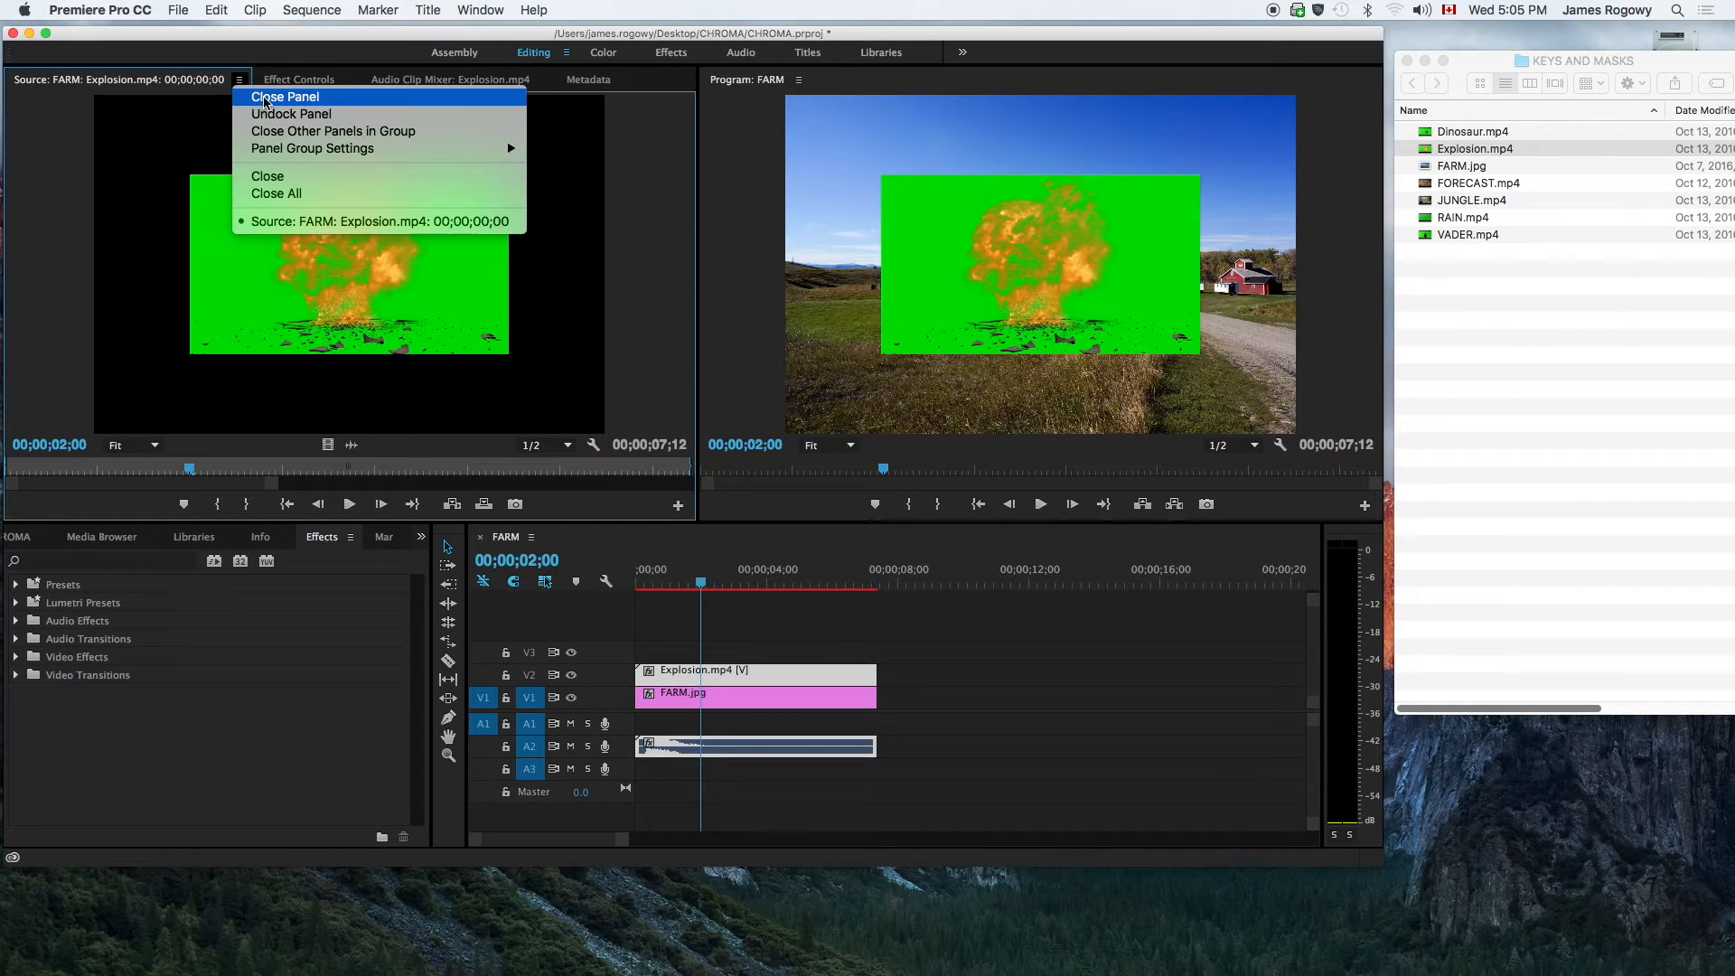
pyautogui.click(270, 97)
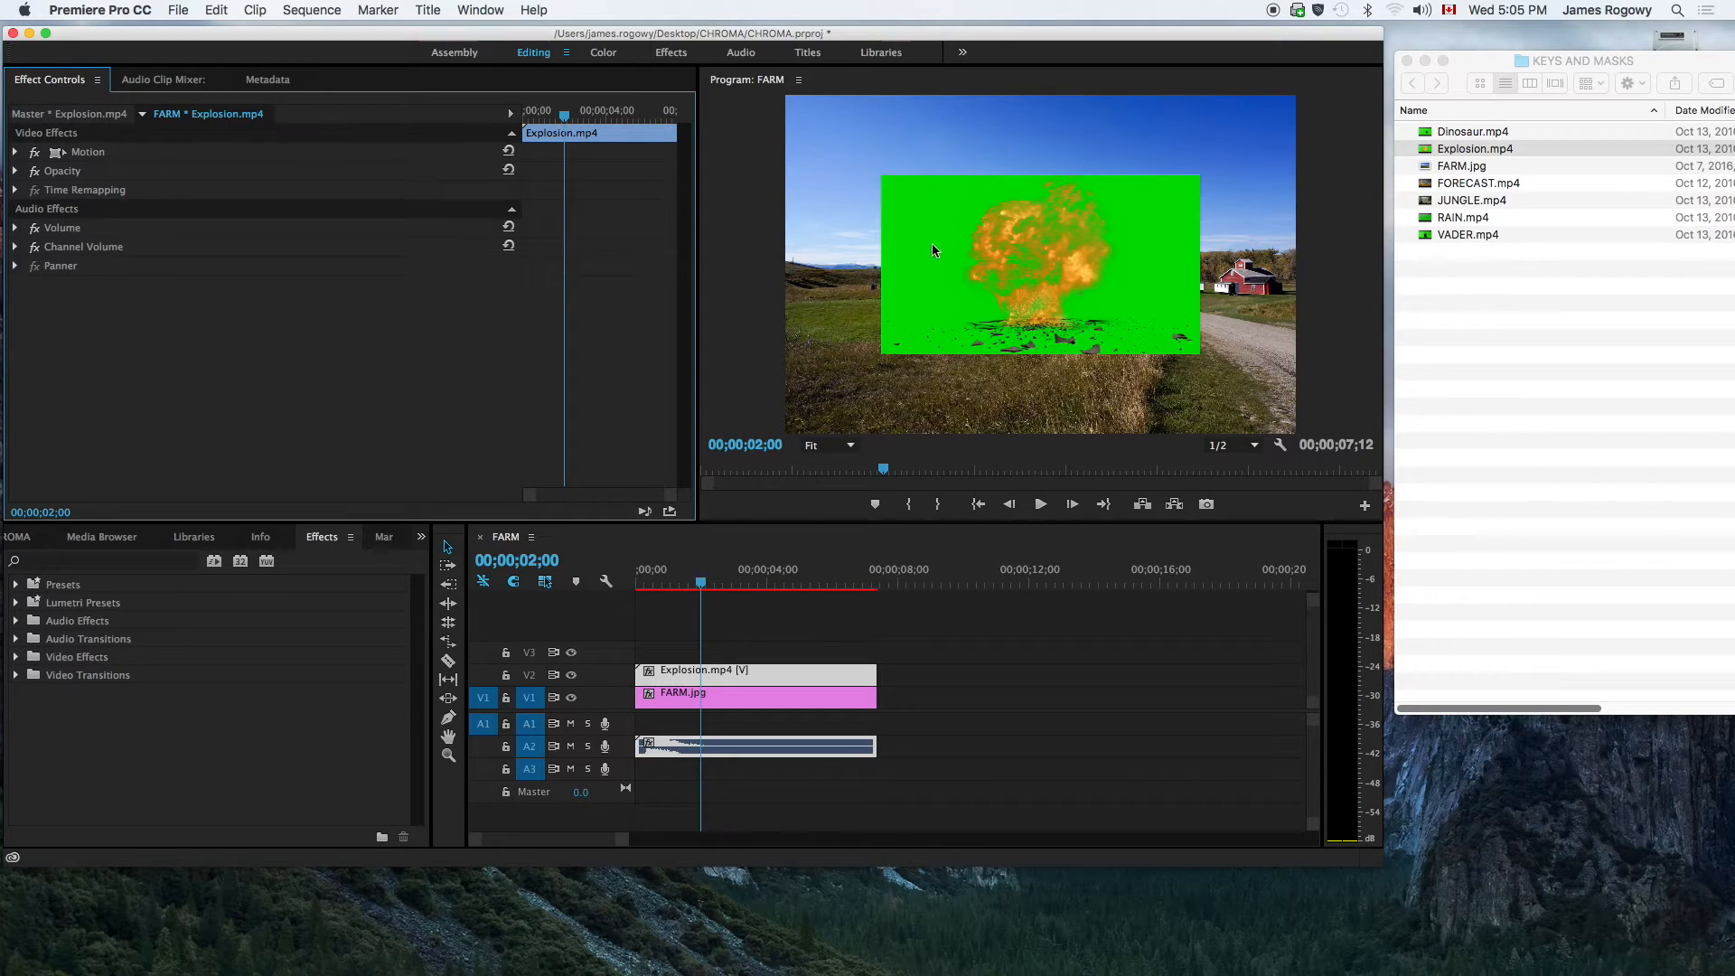
# - Set the Explosion.mp4 clip's Motion position to 657.0, 611.0, and try a scale of 95 before returning it to 100
pyautogui.click(727, 675)
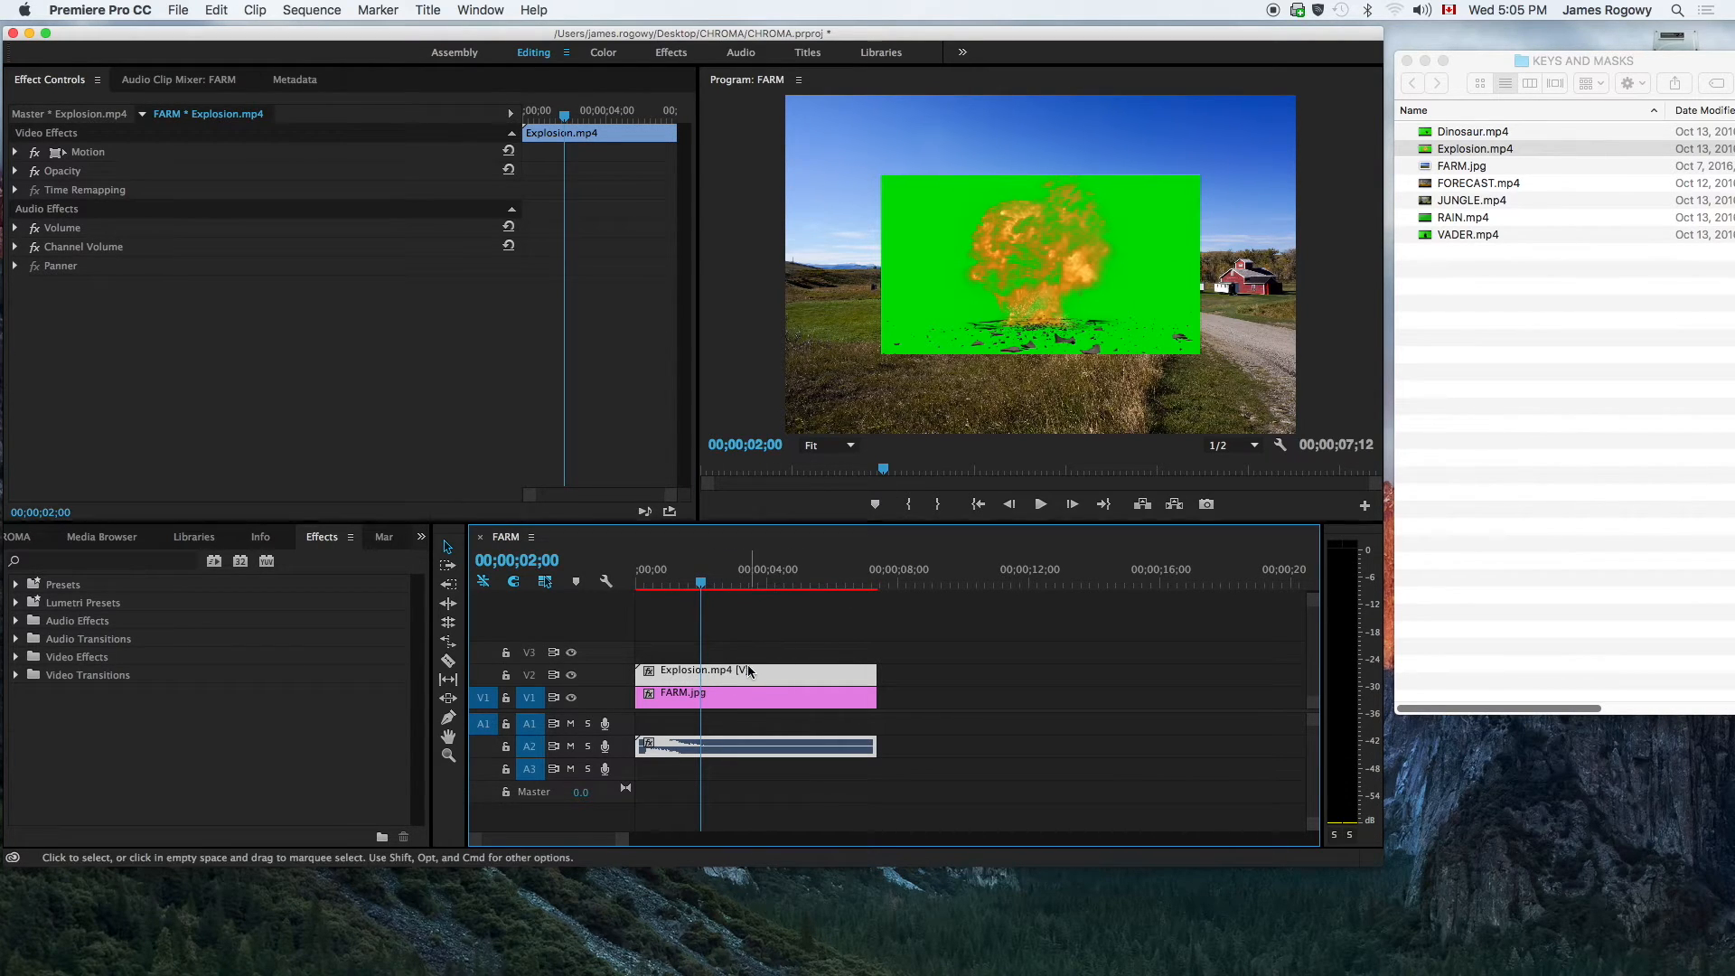
pyautogui.click(16, 153)
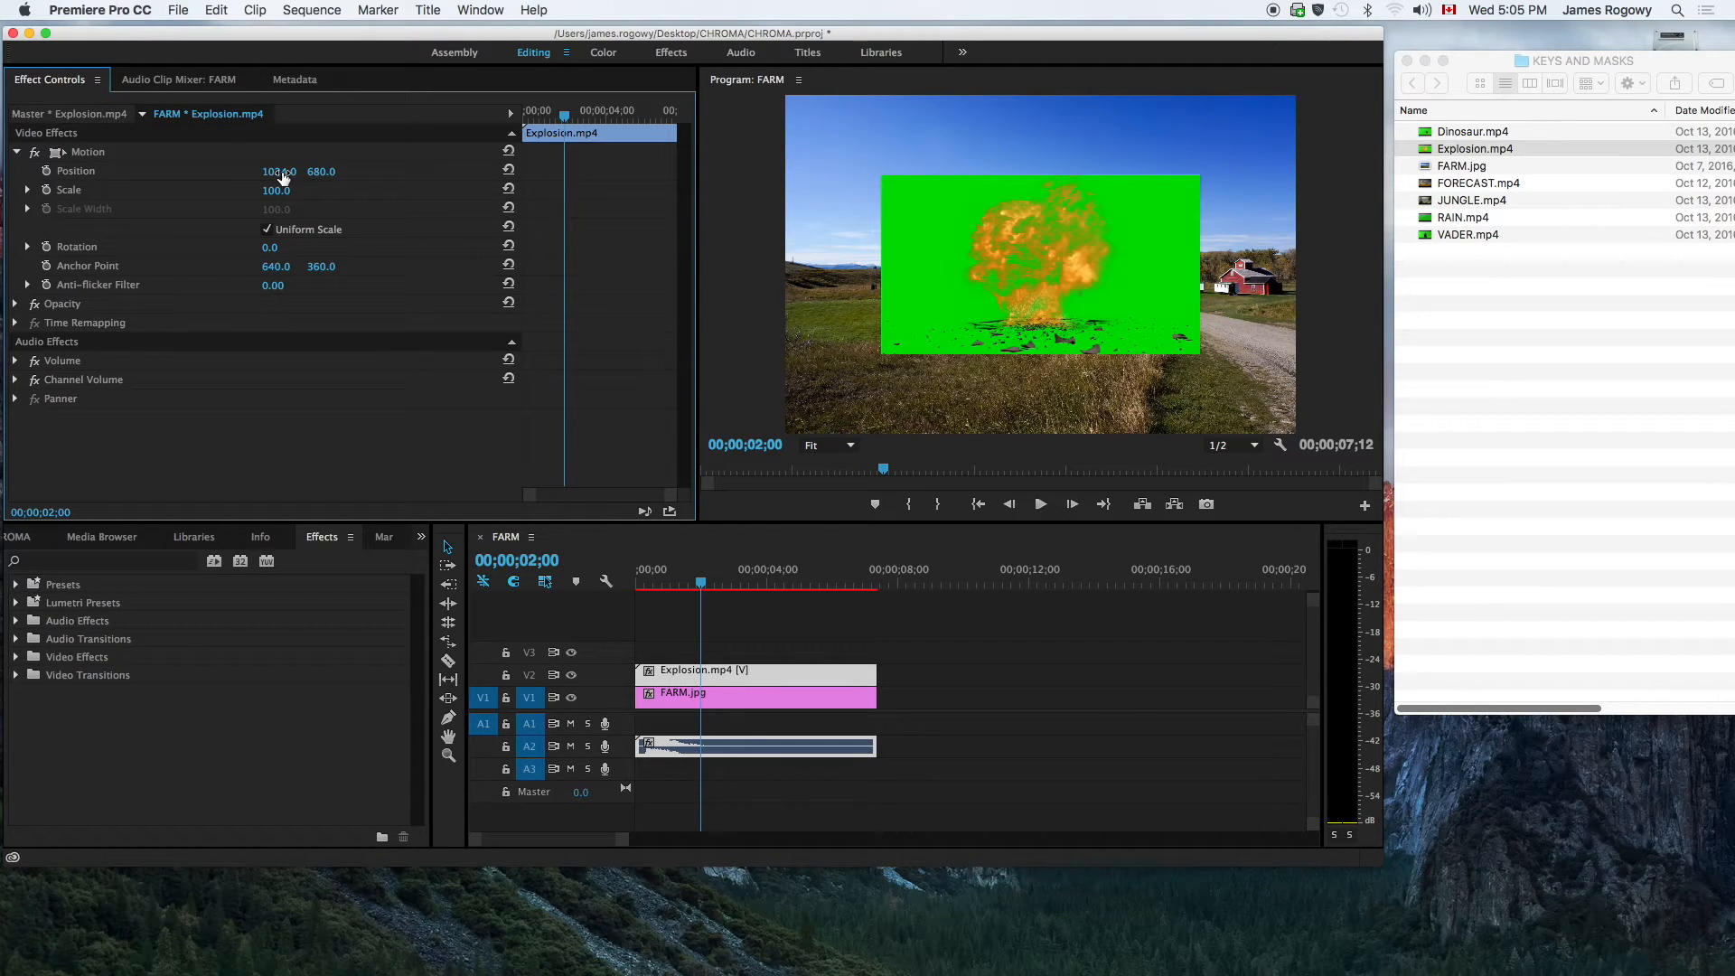
pyautogui.moveTo(279, 171); pyautogui.dragTo(209, 171)
pyautogui.moveTo(321, 172)
pyautogui.mouseDown()
pyautogui.moveTo(439, 172)
pyautogui.moveTo(233, 172)
pyautogui.moveTo(331, 172)
pyautogui.mouseUp()
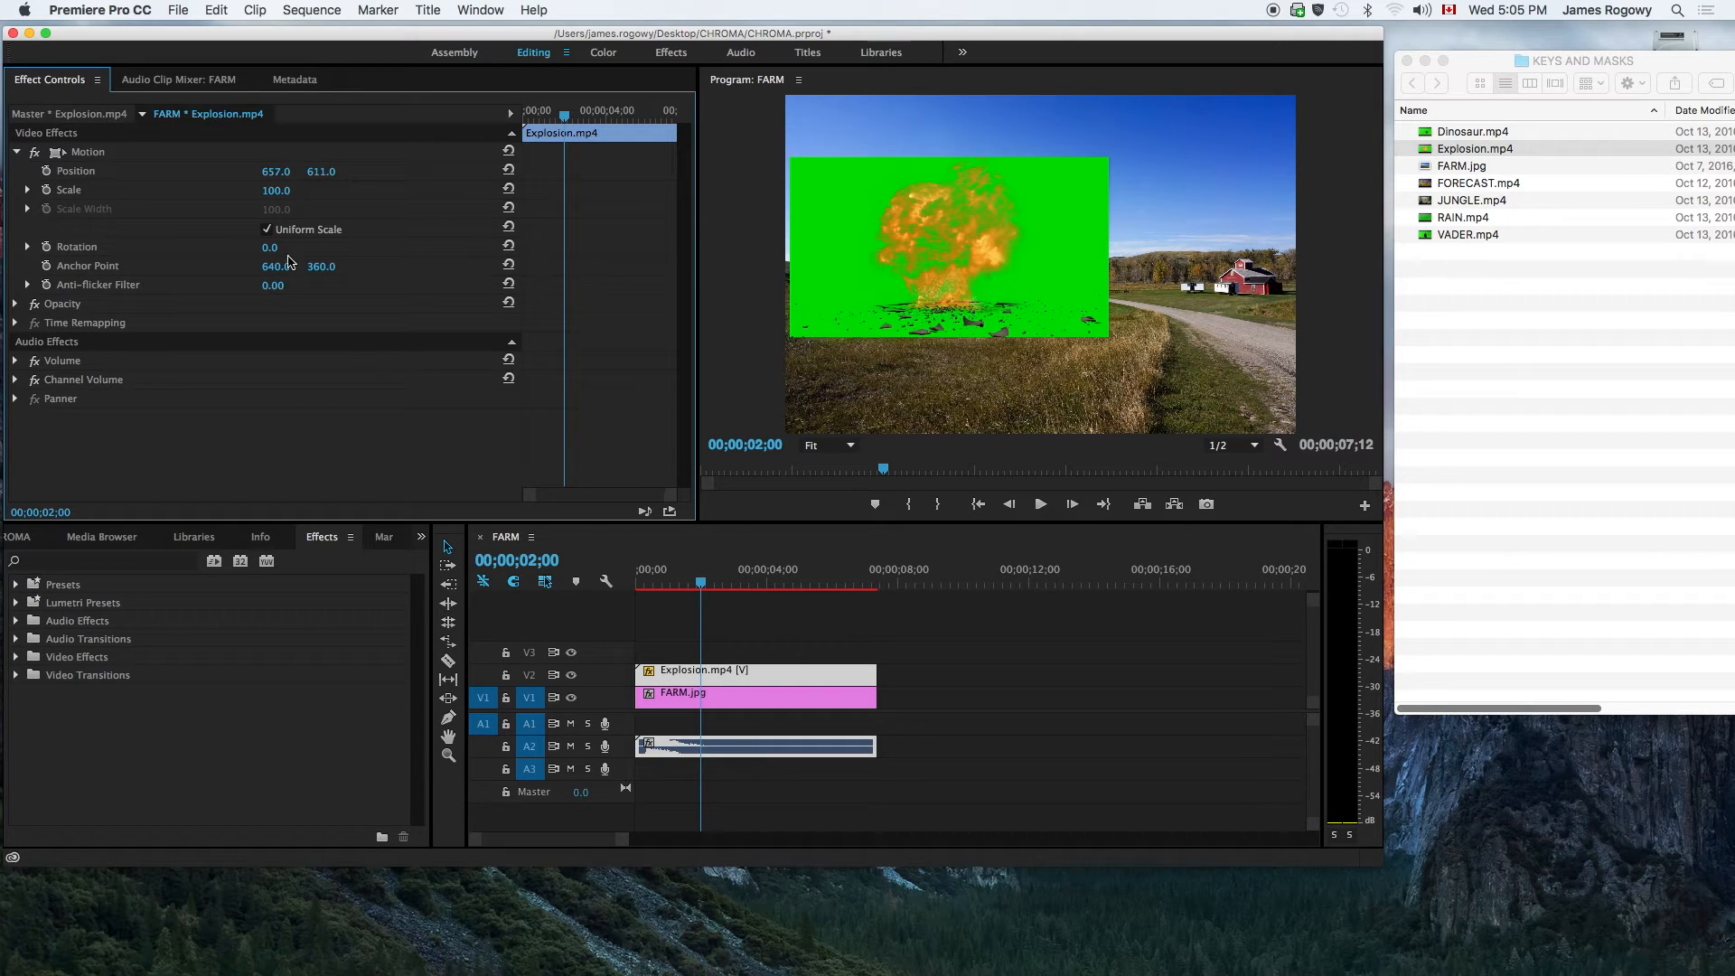
pyautogui.moveTo(276, 192)
pyautogui.mouseDown()
pyautogui.moveTo(225, 193)
pyautogui.moveTo(290, 190)
pyautogui.mouseUp()
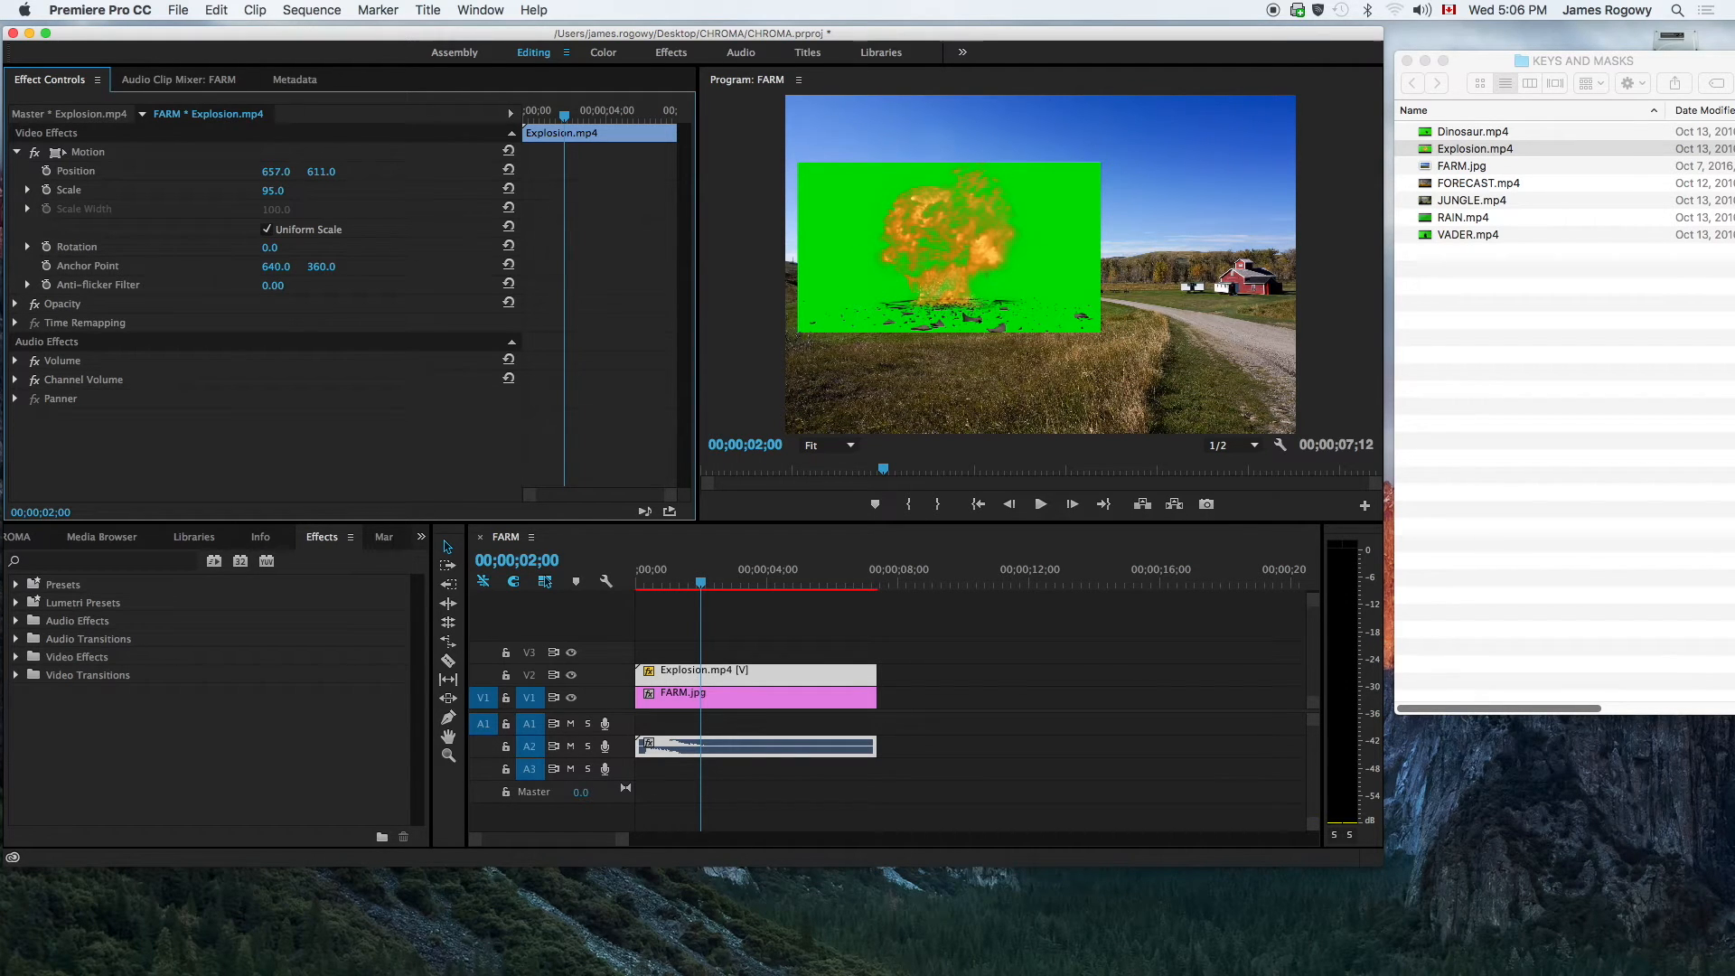
pyautogui.moveTo(276, 190); pyautogui.dragTo(284, 191)
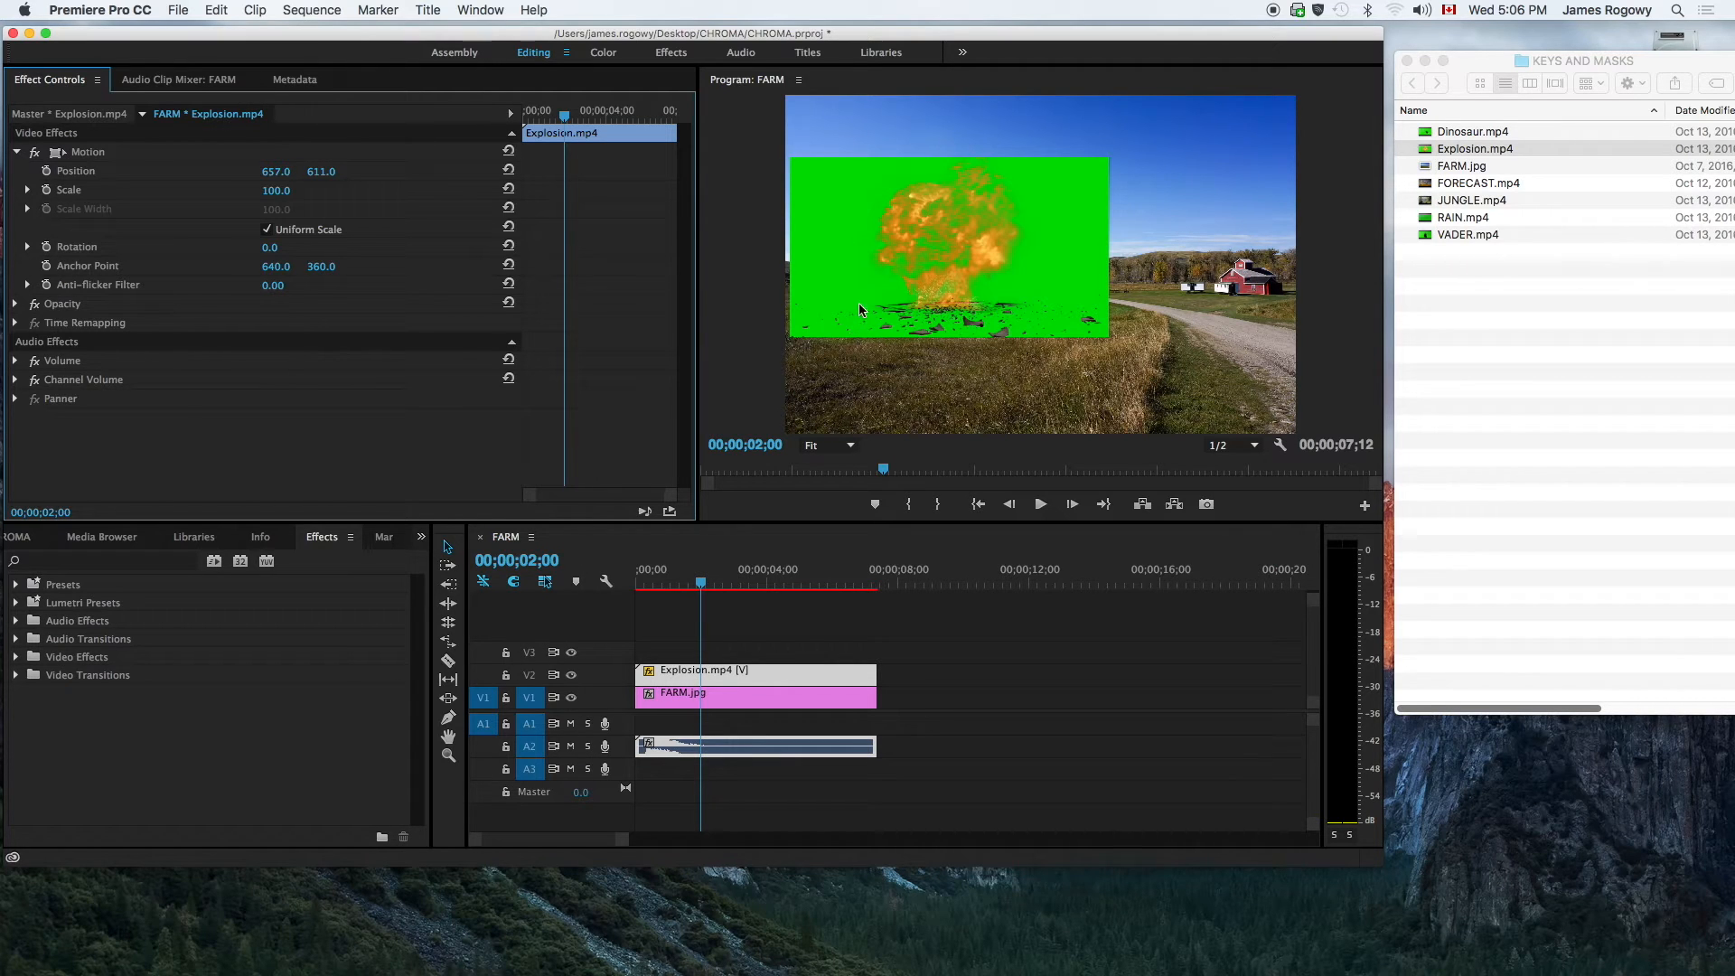
# - Scrub from the sequence start to 00;00;01;16 and apply the Ultra Key video effect to the Explosion.mp4 clip
pyautogui.moveTo(639, 583)
pyautogui.mouseDown()
pyautogui.moveTo(884, 604)
pyautogui.moveTo(599, 581)
pyautogui.moveTo(635, 589)
pyautogui.mouseUp()
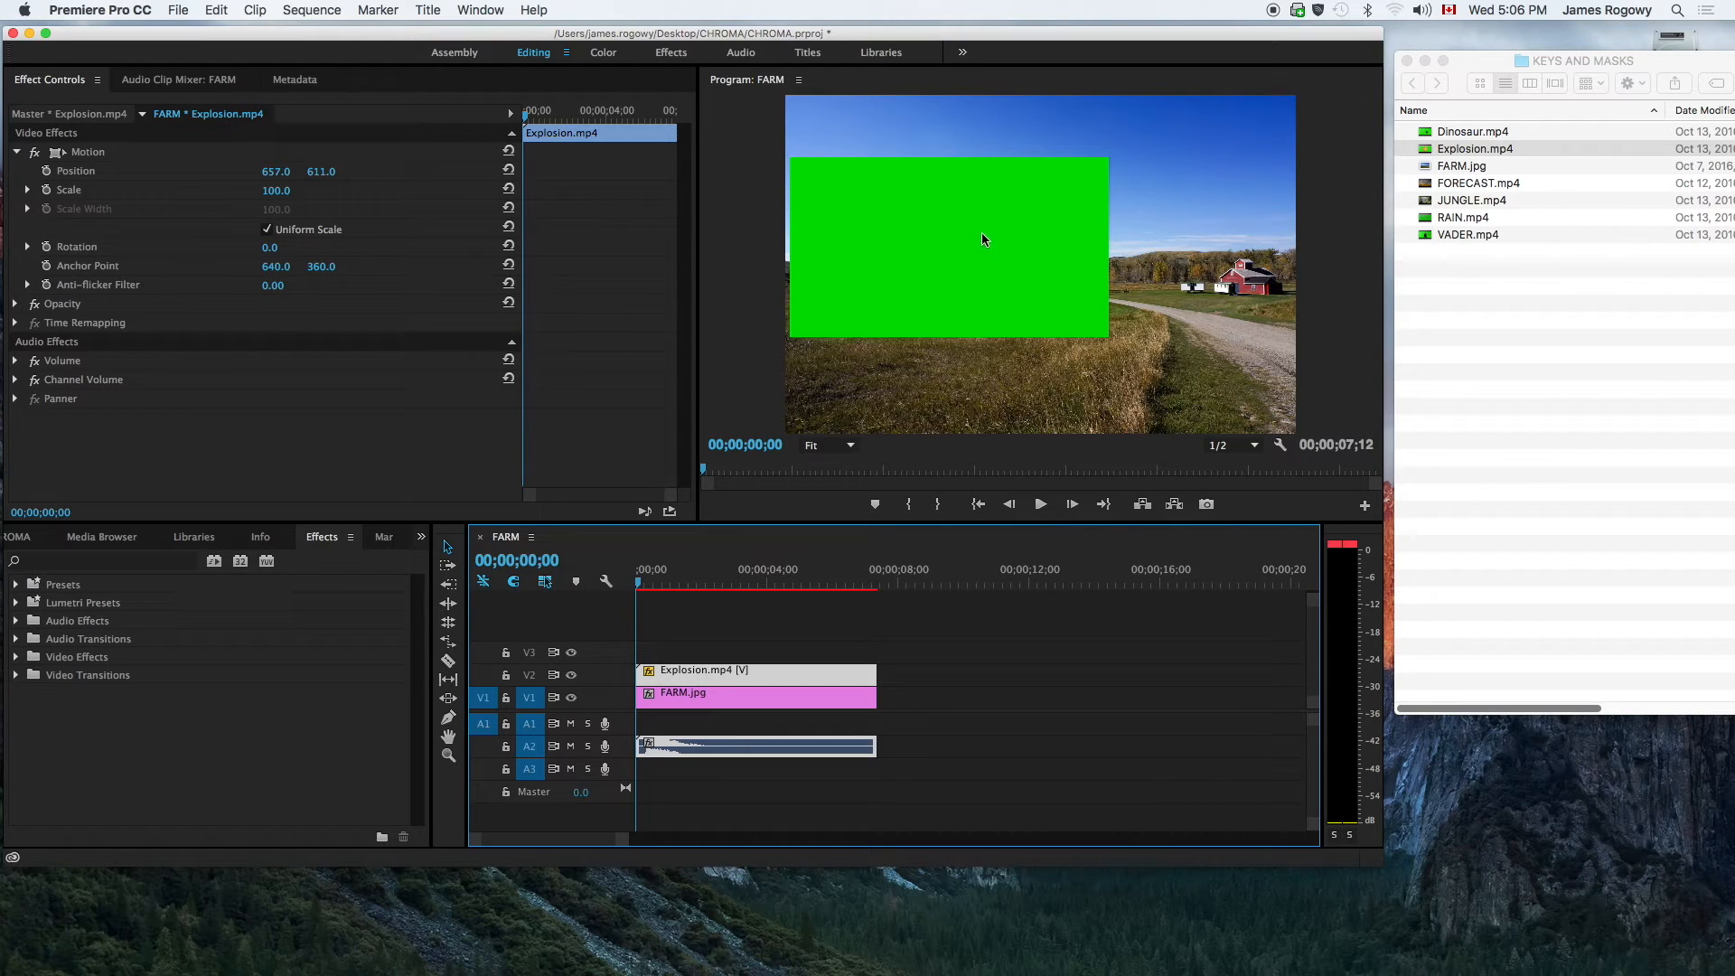
pyautogui.moveTo(652, 579)
pyautogui.mouseDown()
pyautogui.moveTo(757, 578)
pyautogui.moveTo(658, 578)
pyautogui.moveTo(685, 579)
pyautogui.mouseUp()
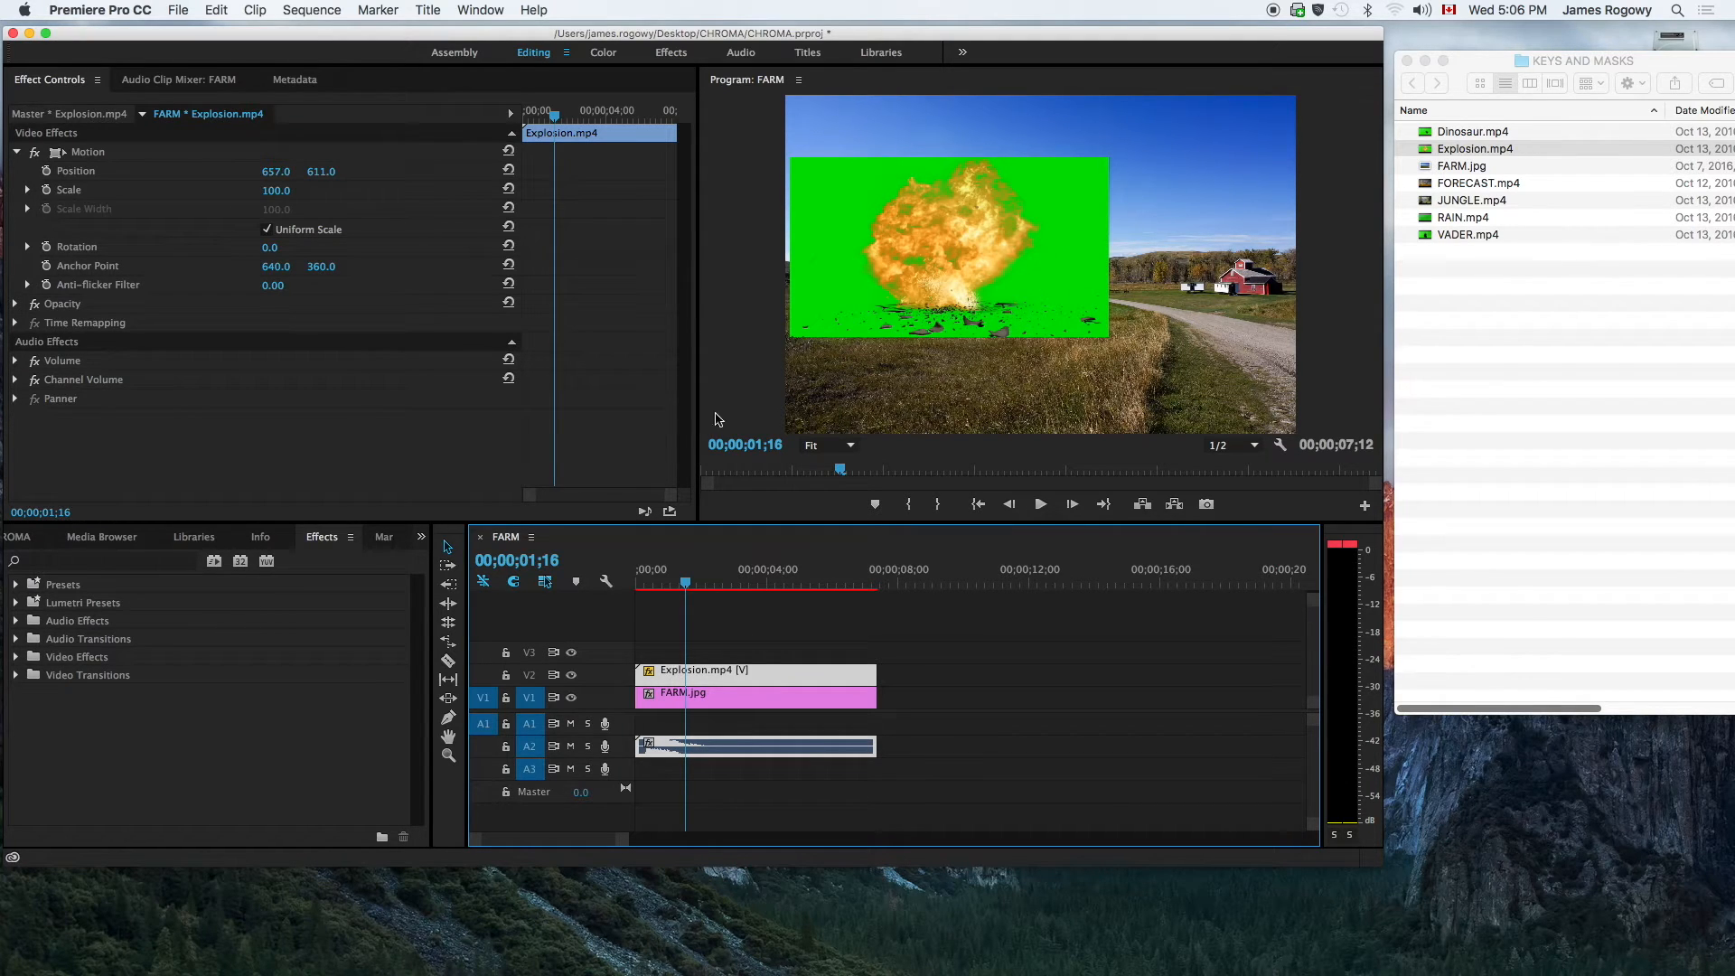
pyautogui.click(327, 541)
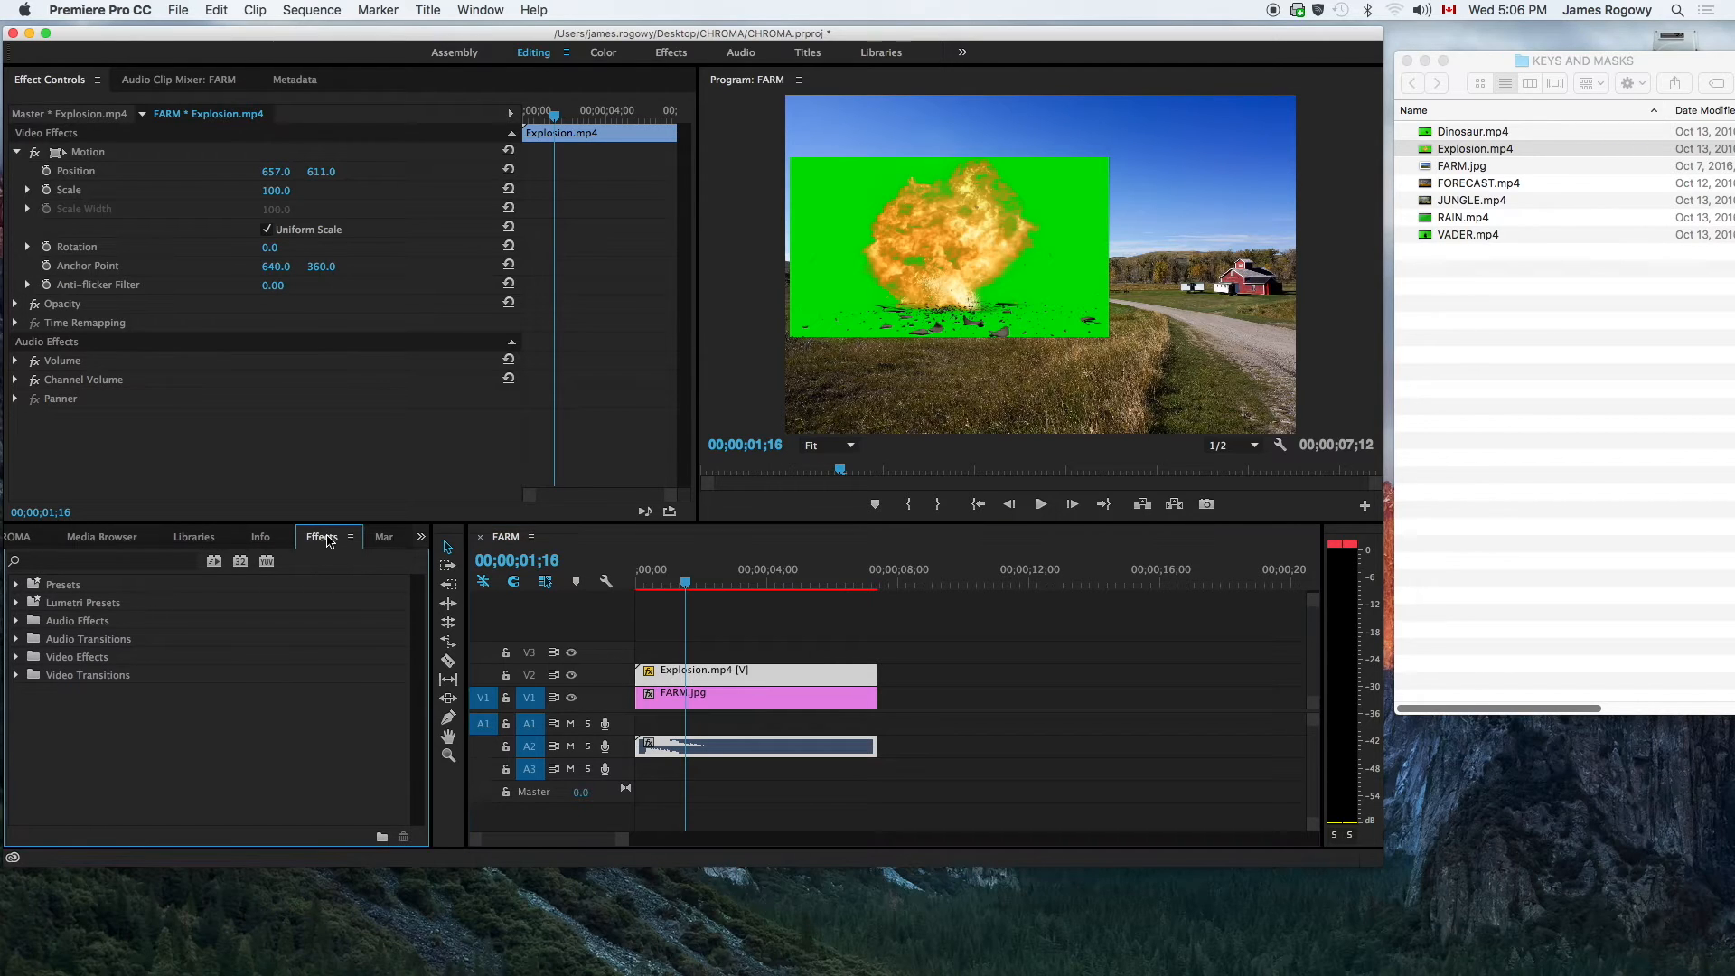
pyautogui.click(15, 659)
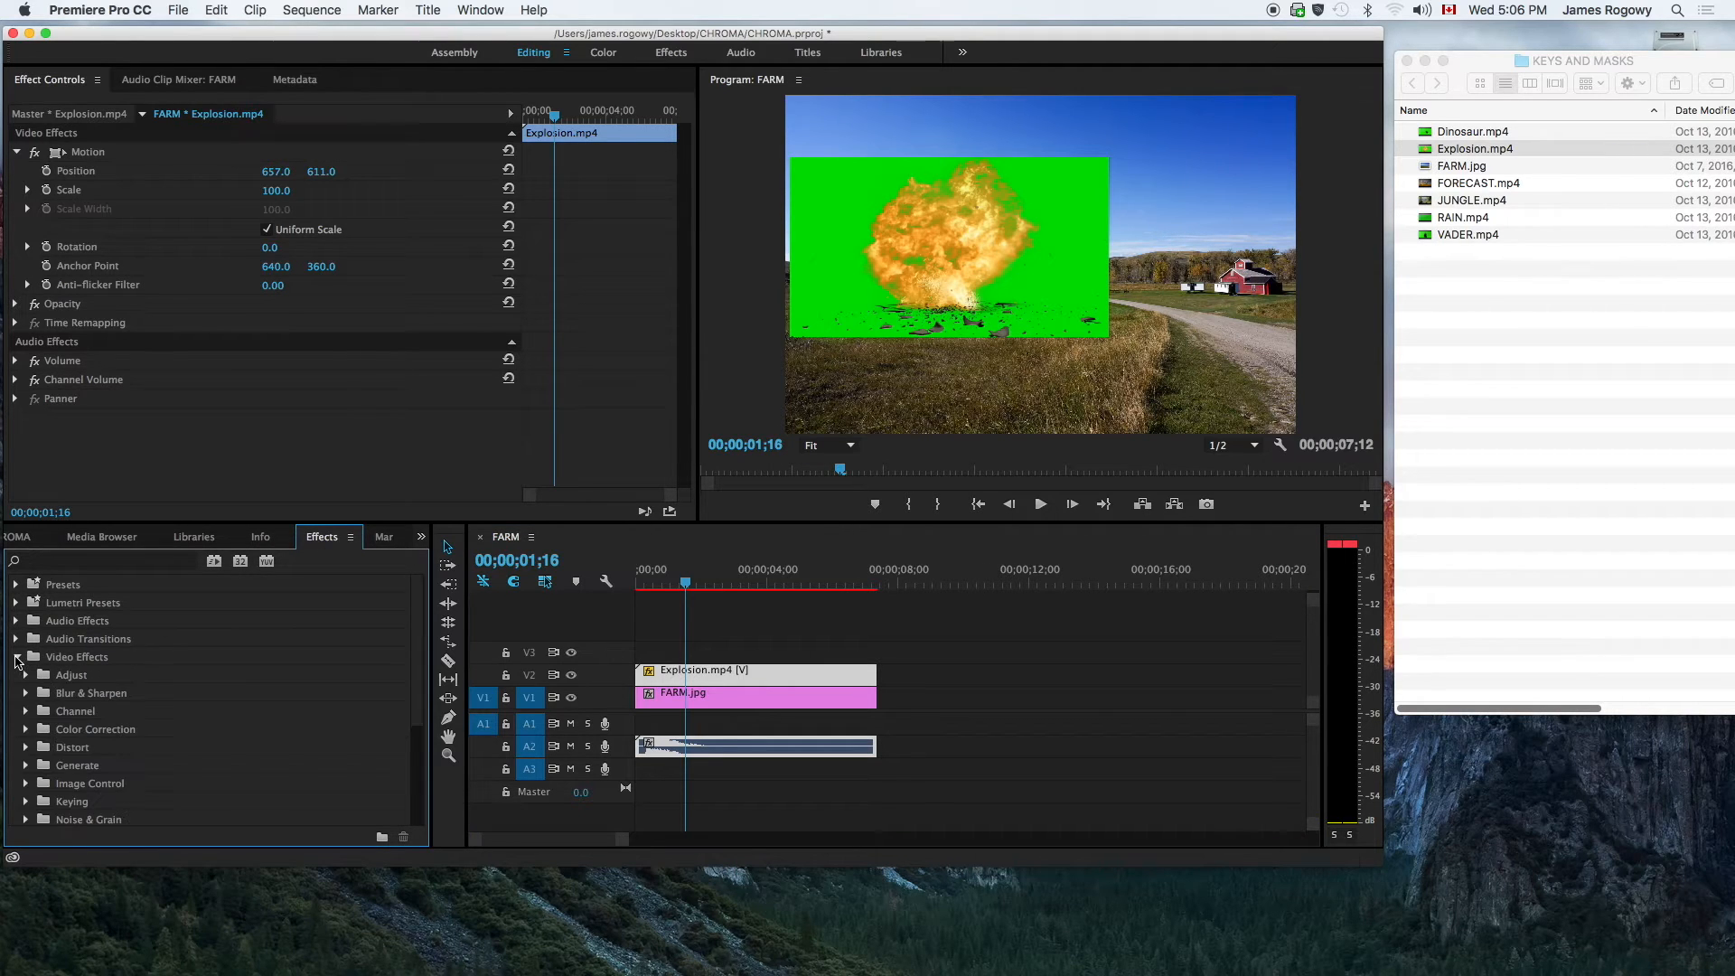
pyautogui.scroll(-3, 61, 684)
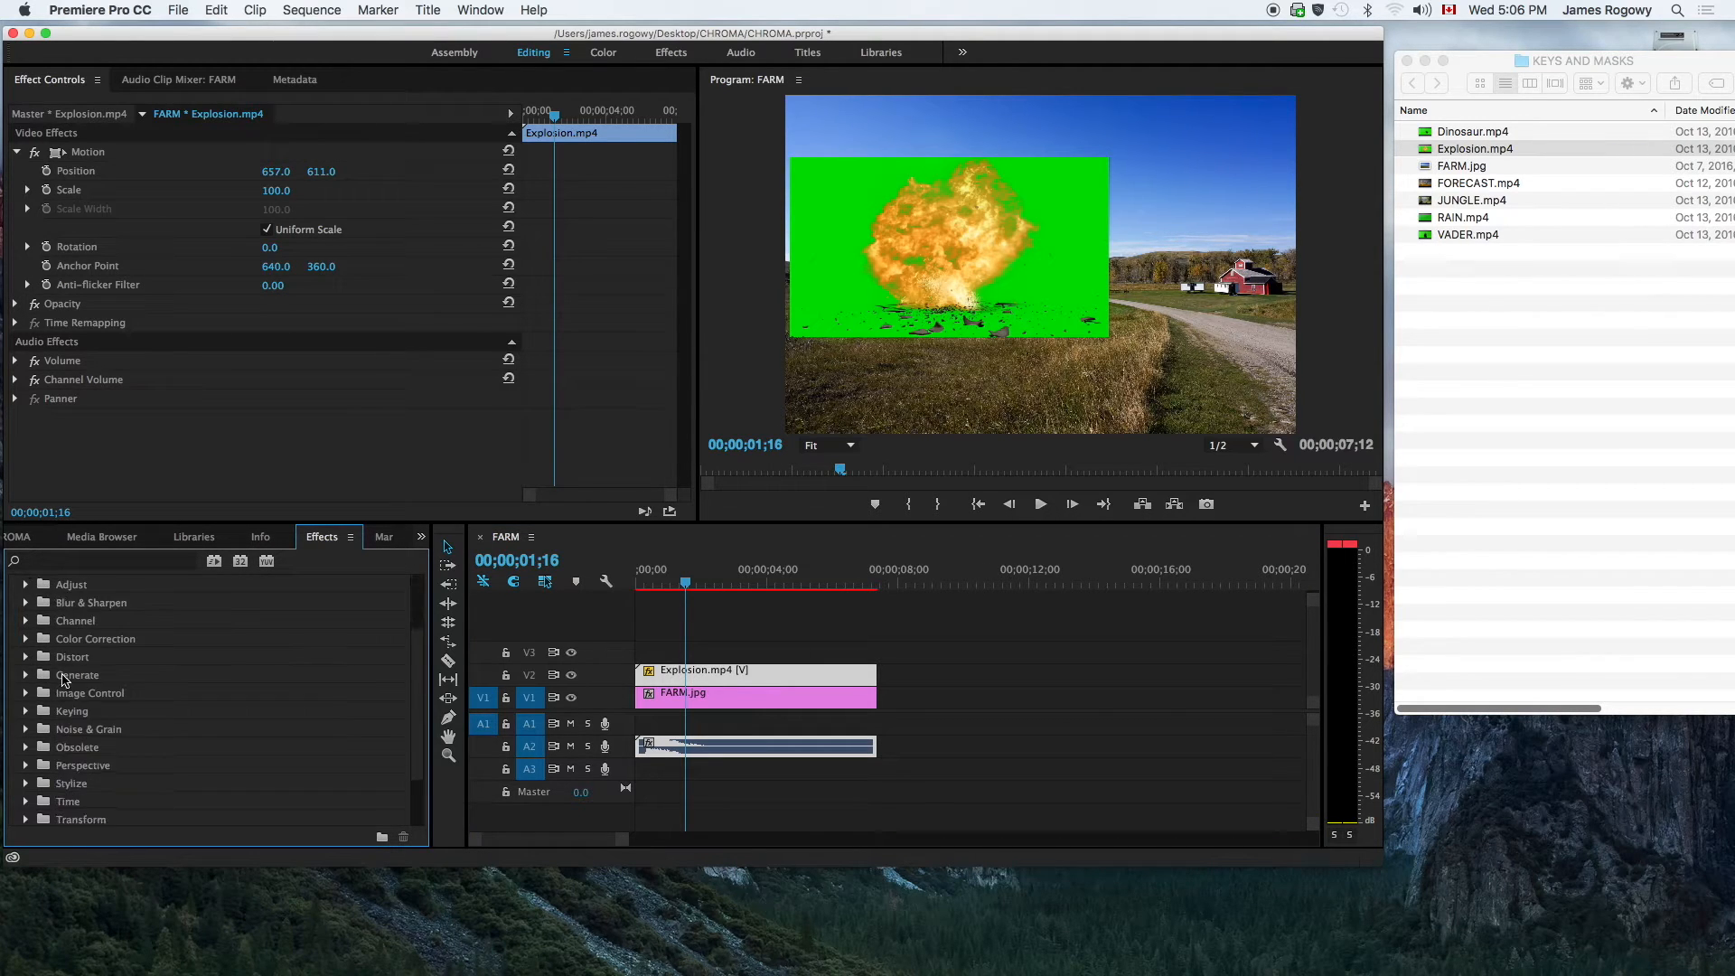
pyautogui.click(25, 713)
pyautogui.scroll(-2, 90, 728)
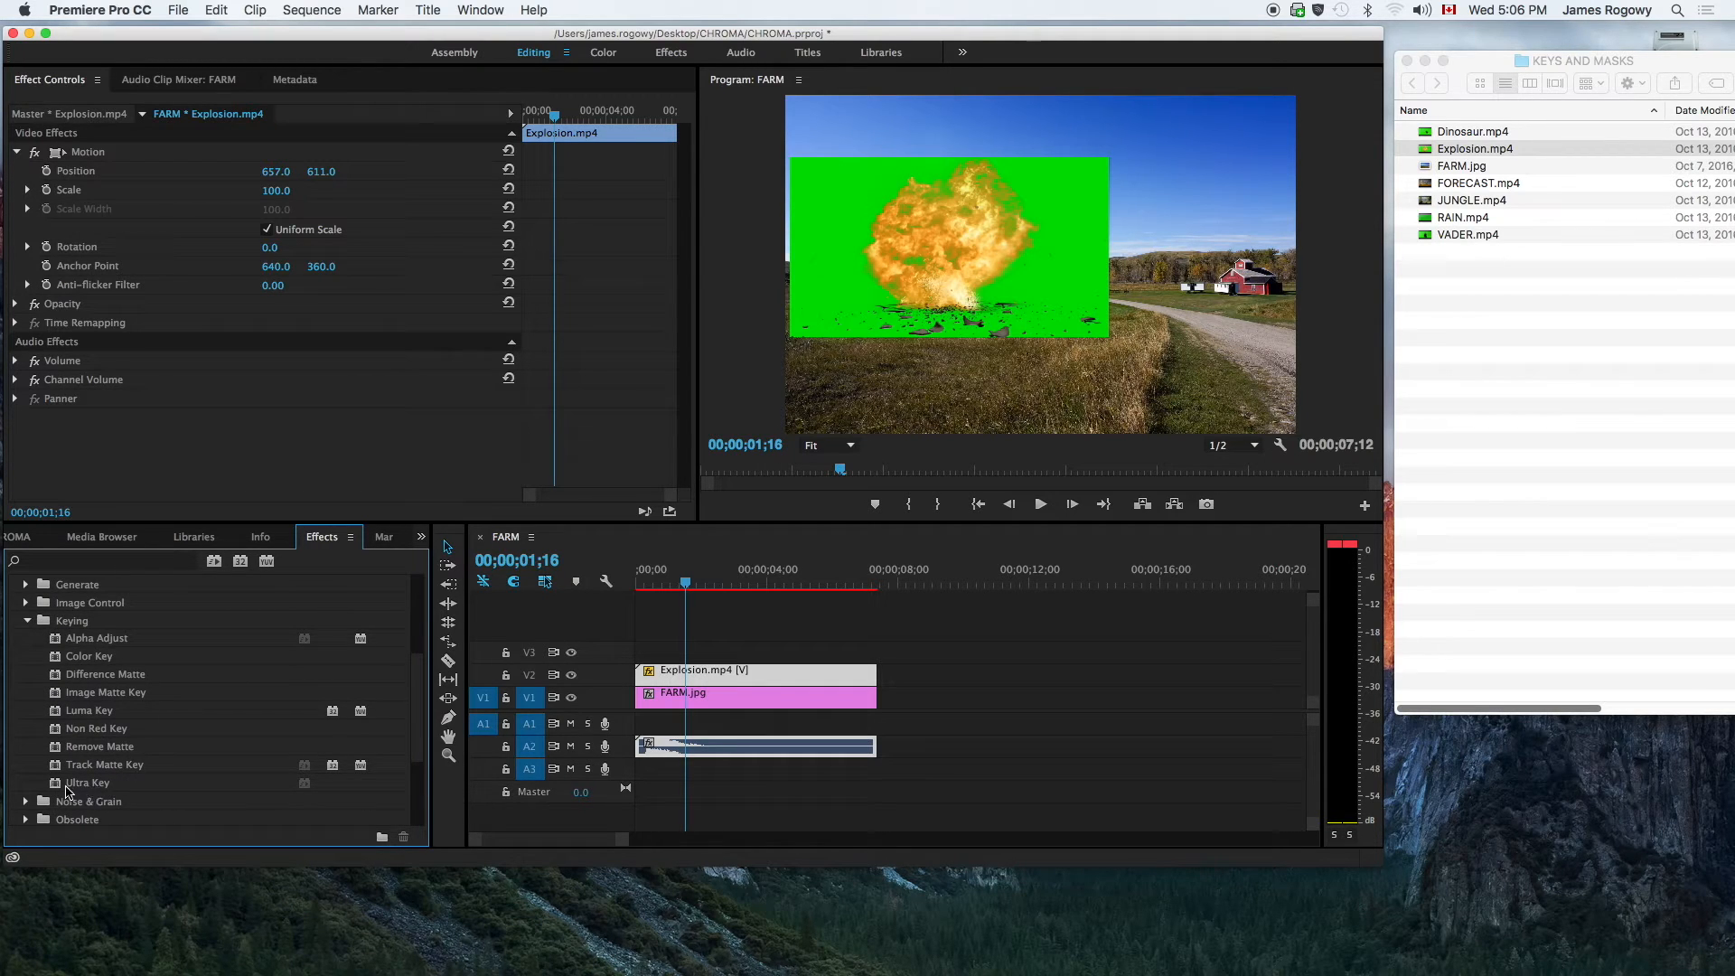
pyautogui.moveTo(55, 785); pyautogui.dragTo(767, 675)
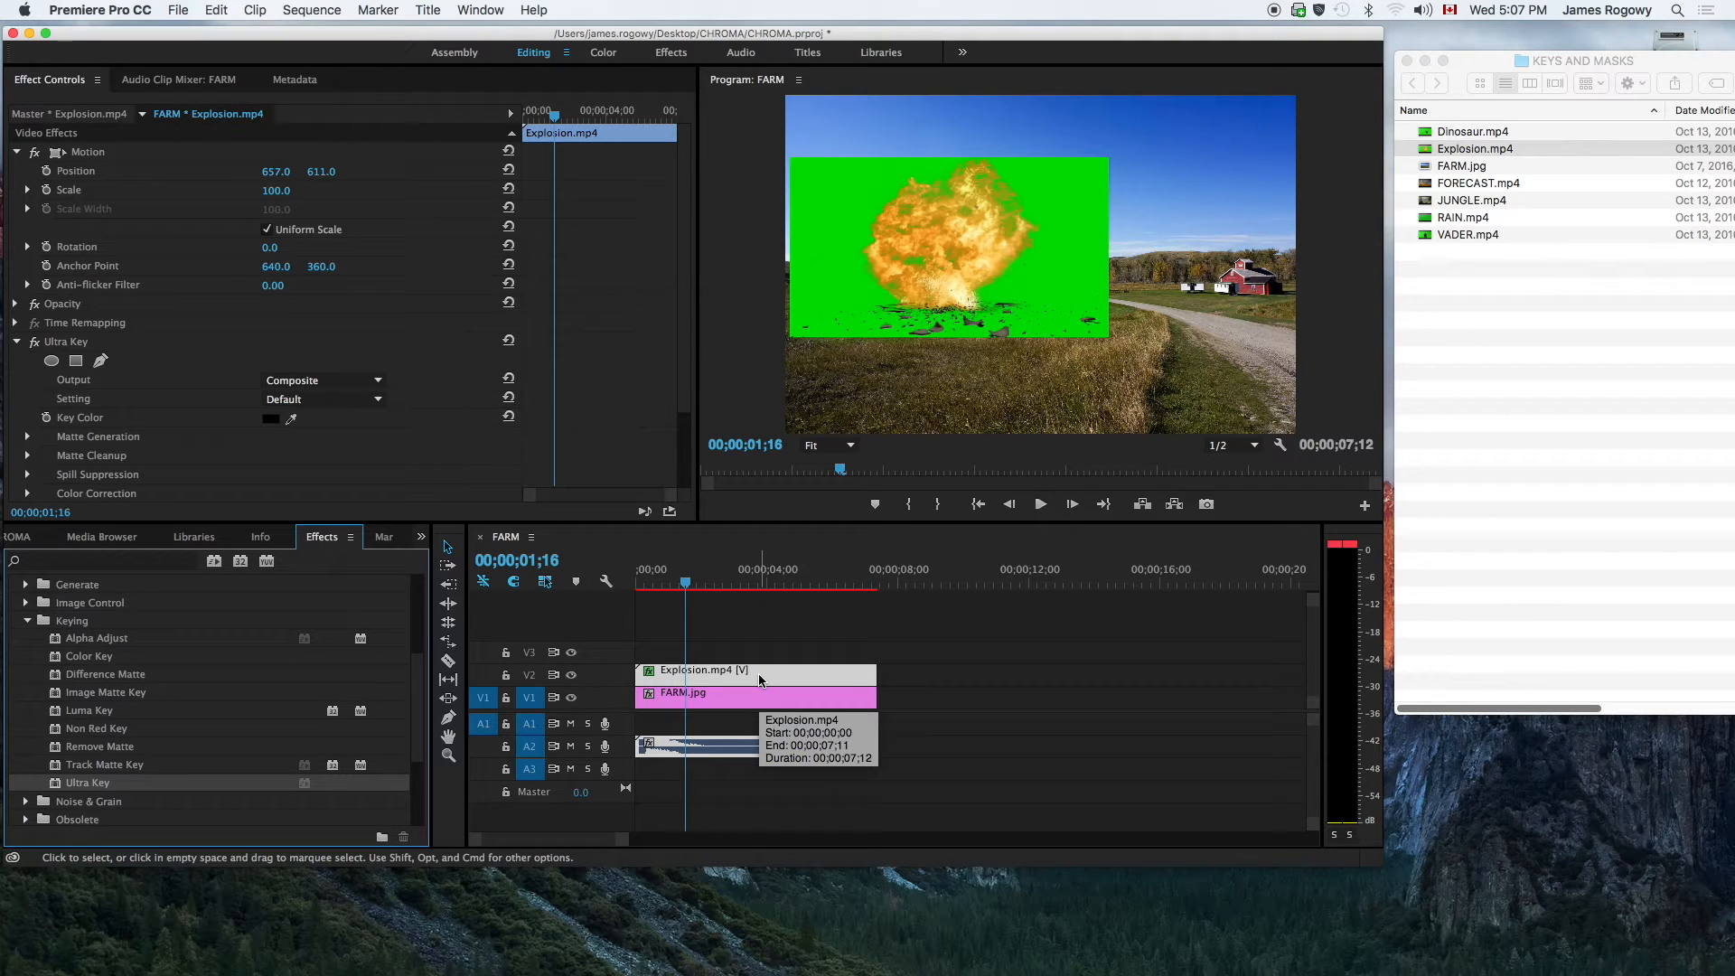
# - Sample the green background around the explosion as the Ultra Key effect's key color
pyautogui.click(261, 537)
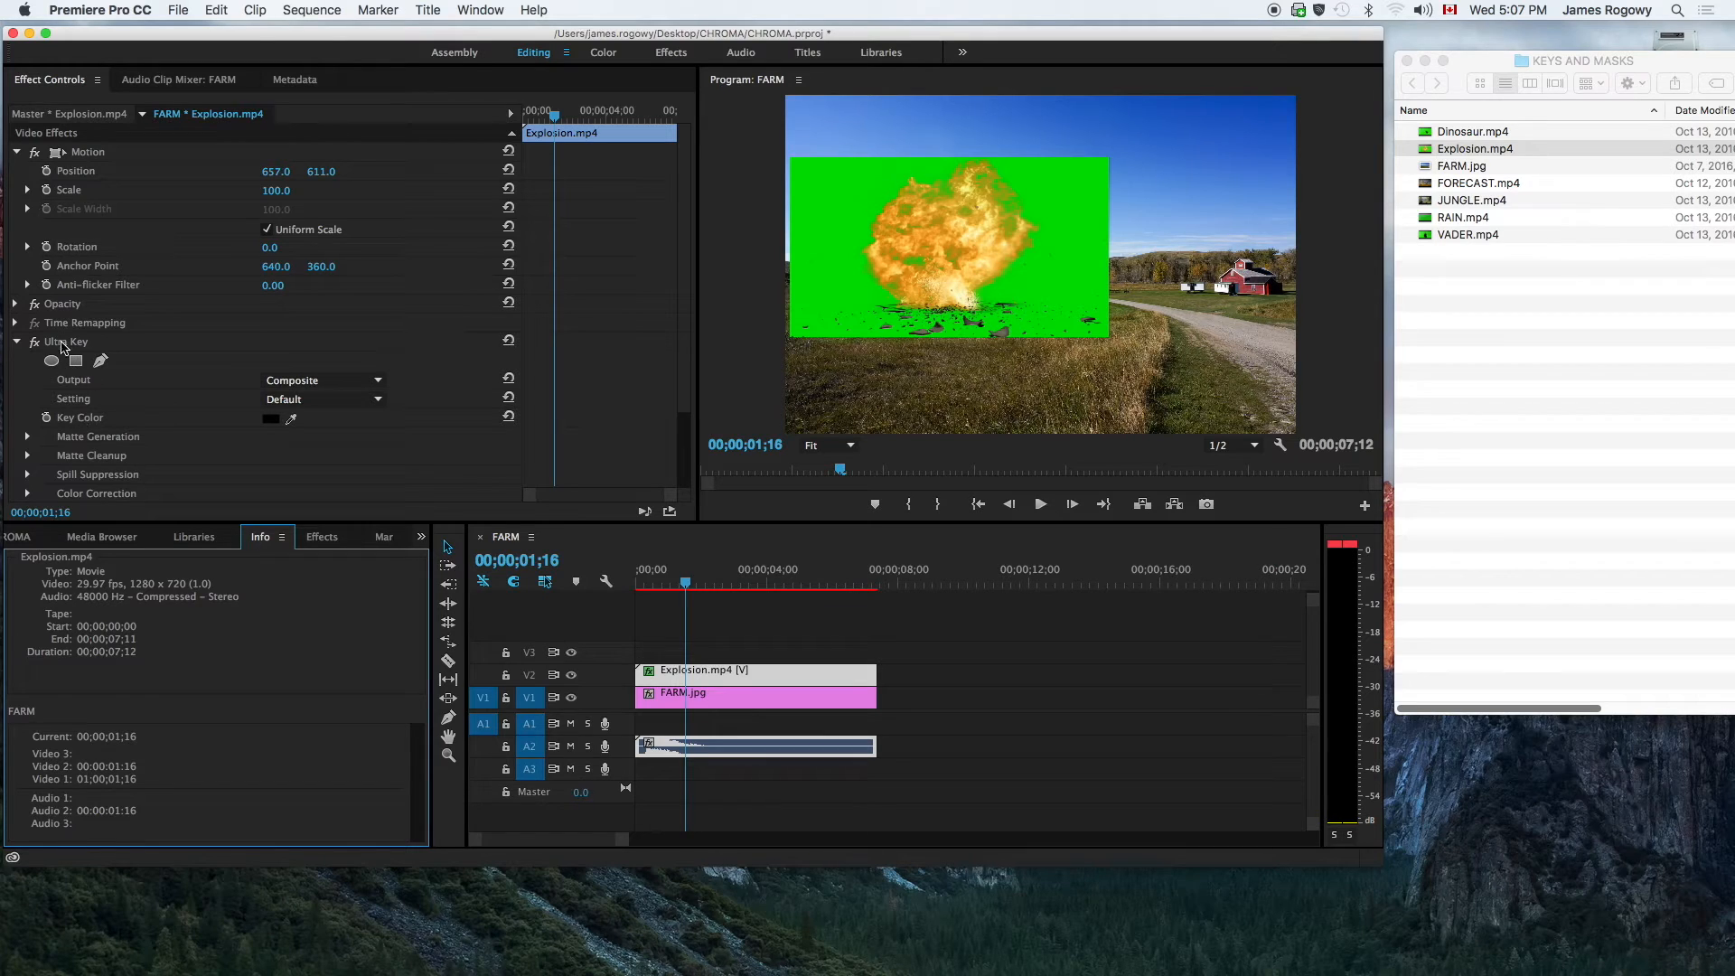
pyautogui.scroll(-2, 281, 444)
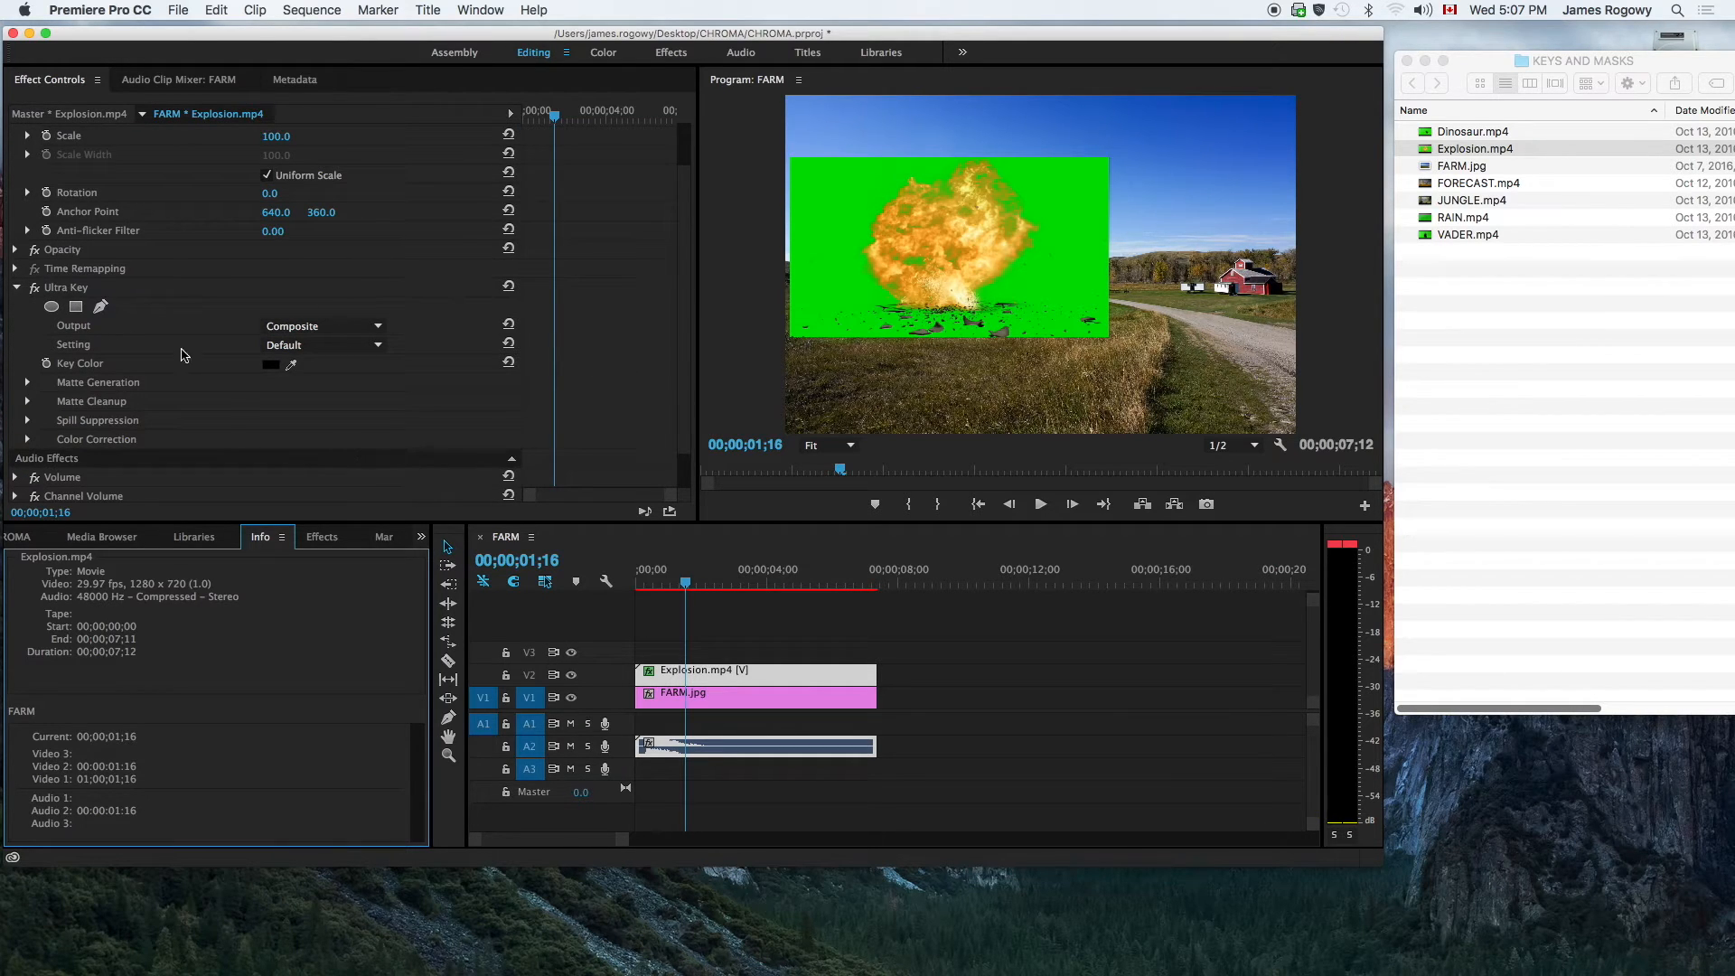
pyautogui.scroll(-2, 188, 376)
pyautogui.scroll(4, 189, 376)
pyautogui.scroll(-2, 190, 371)
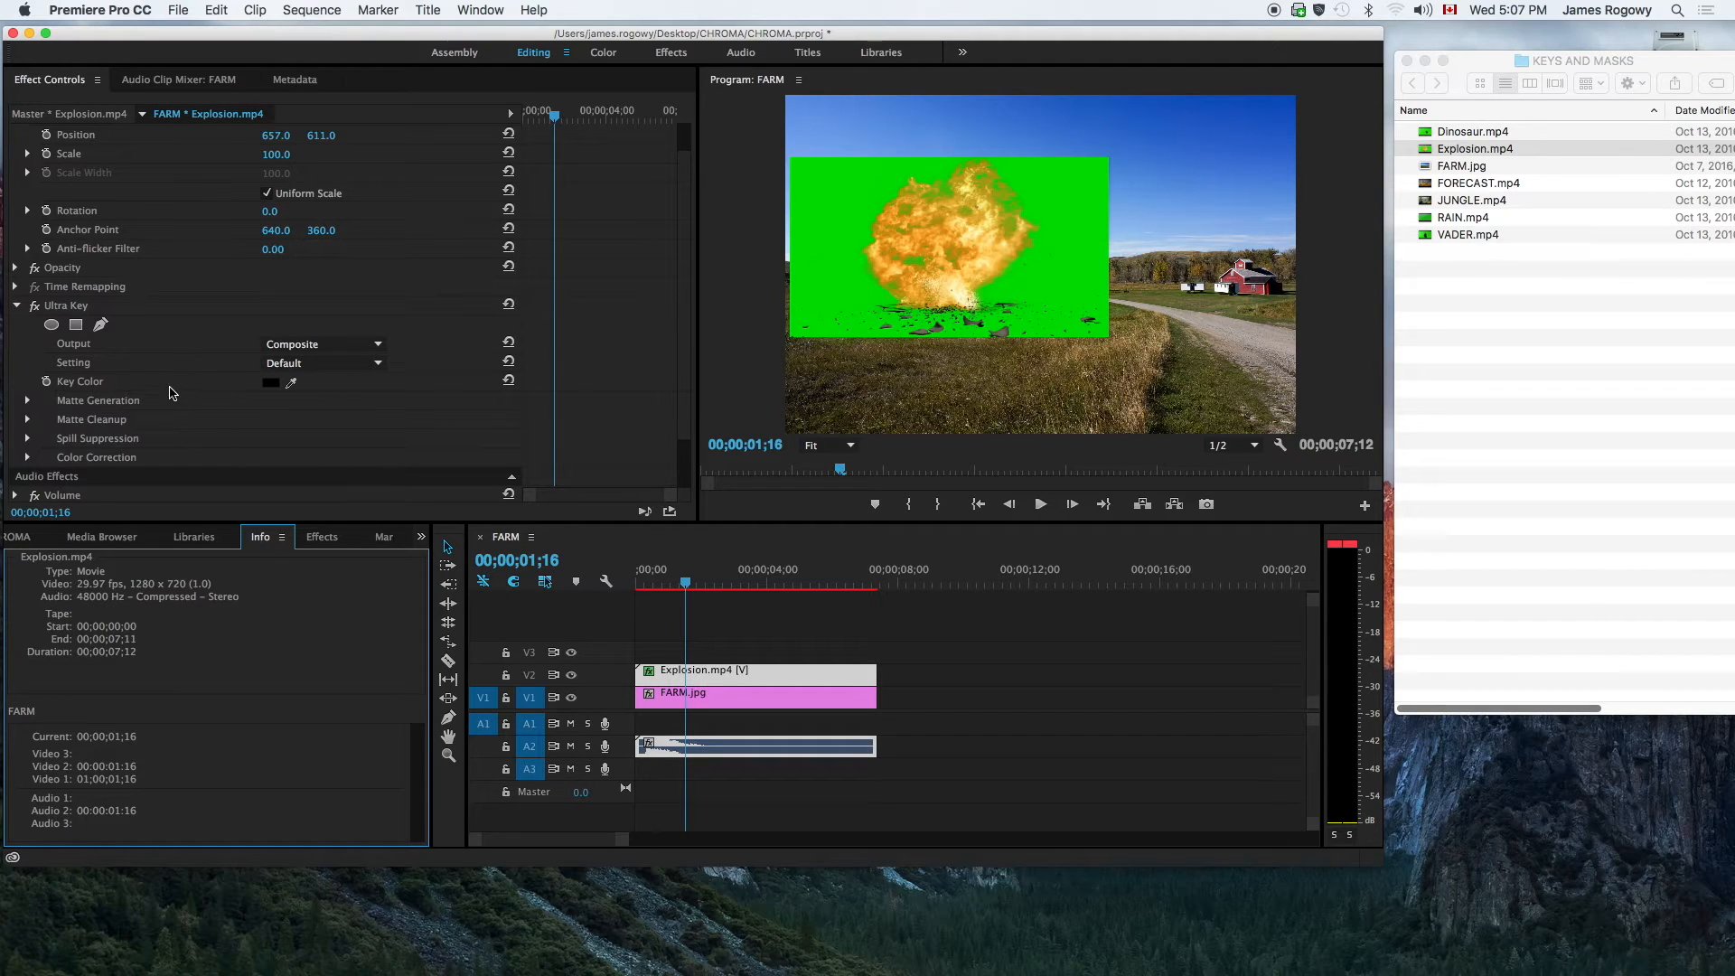
pyautogui.click(291, 381)
pyautogui.moveTo(291, 384); pyautogui.dragTo(871, 218)
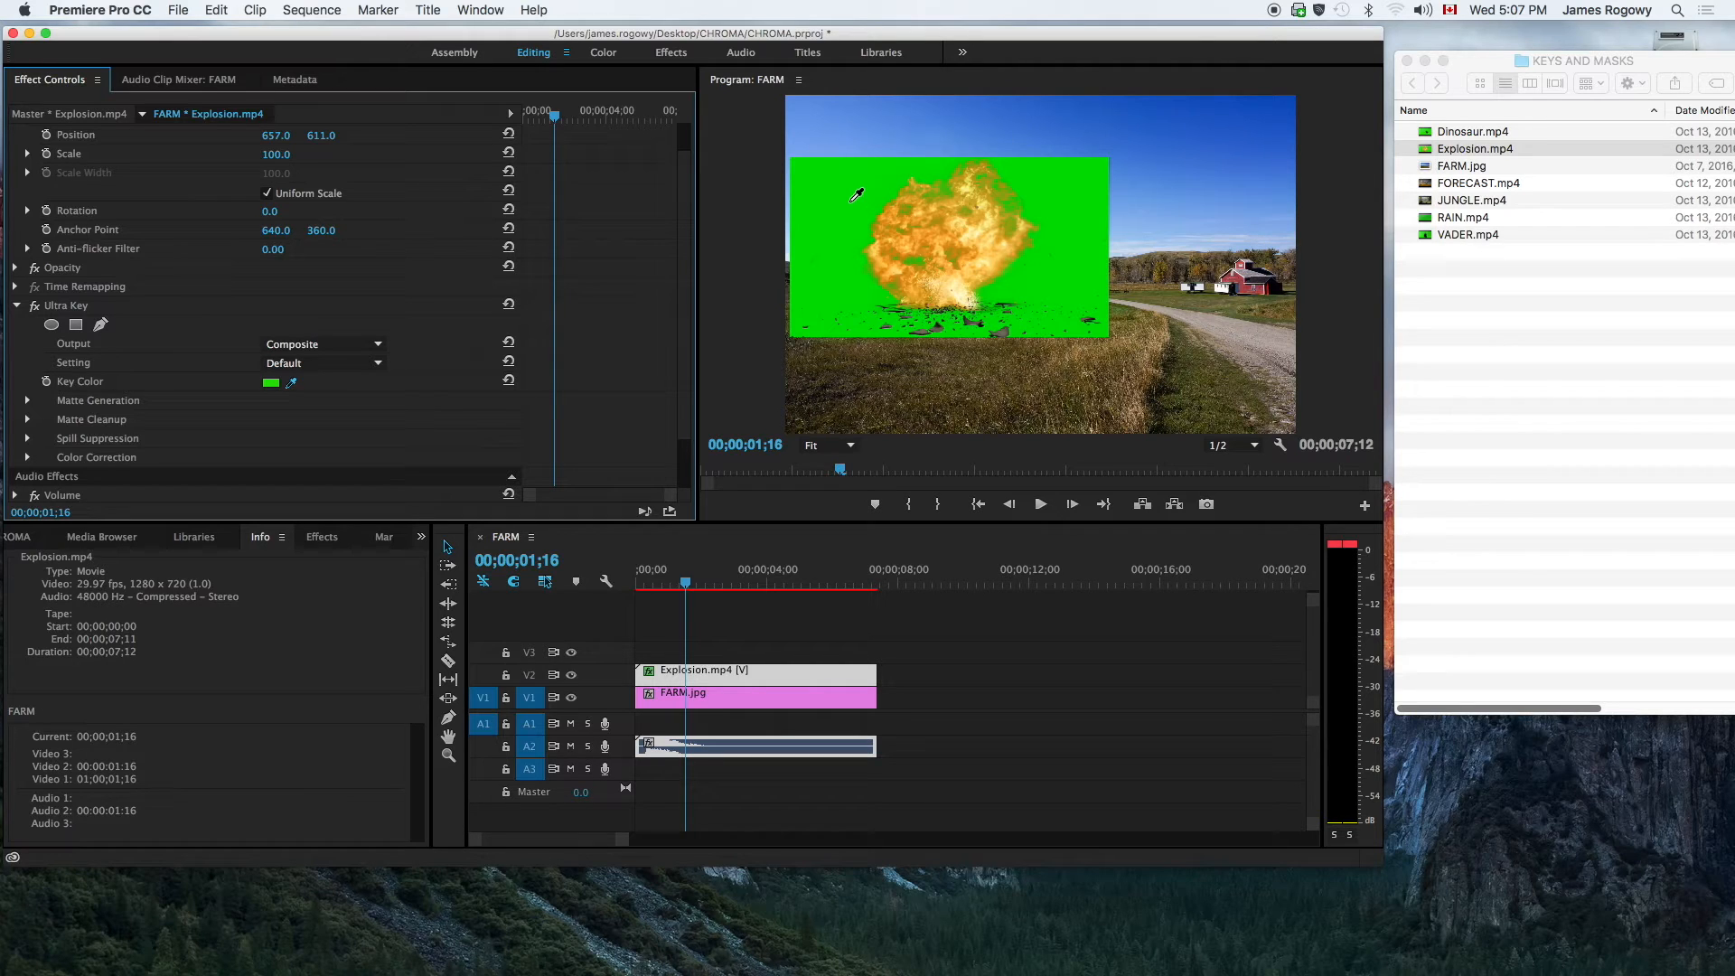
pyautogui.moveTo(849, 201); pyautogui.dragTo(849, 199)
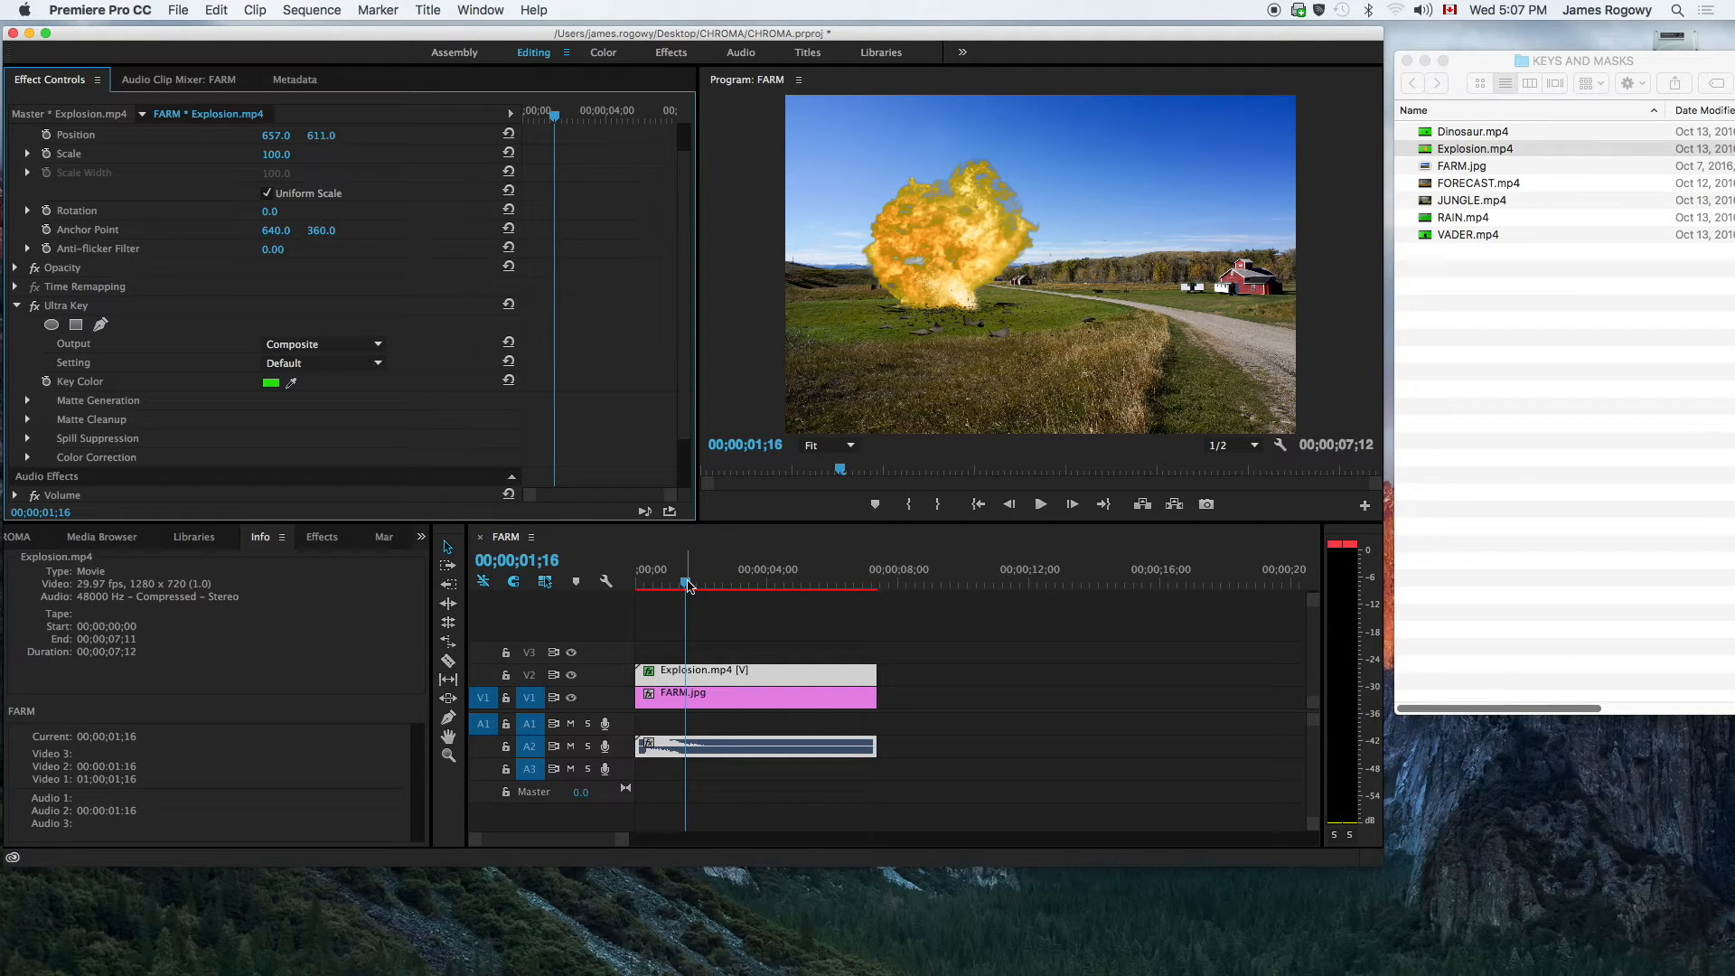
# - Play the keyed explosion over the farm background from the start of the sequence twice
pyautogui.moveTo(688, 586); pyautogui.dragTo(636, 586)
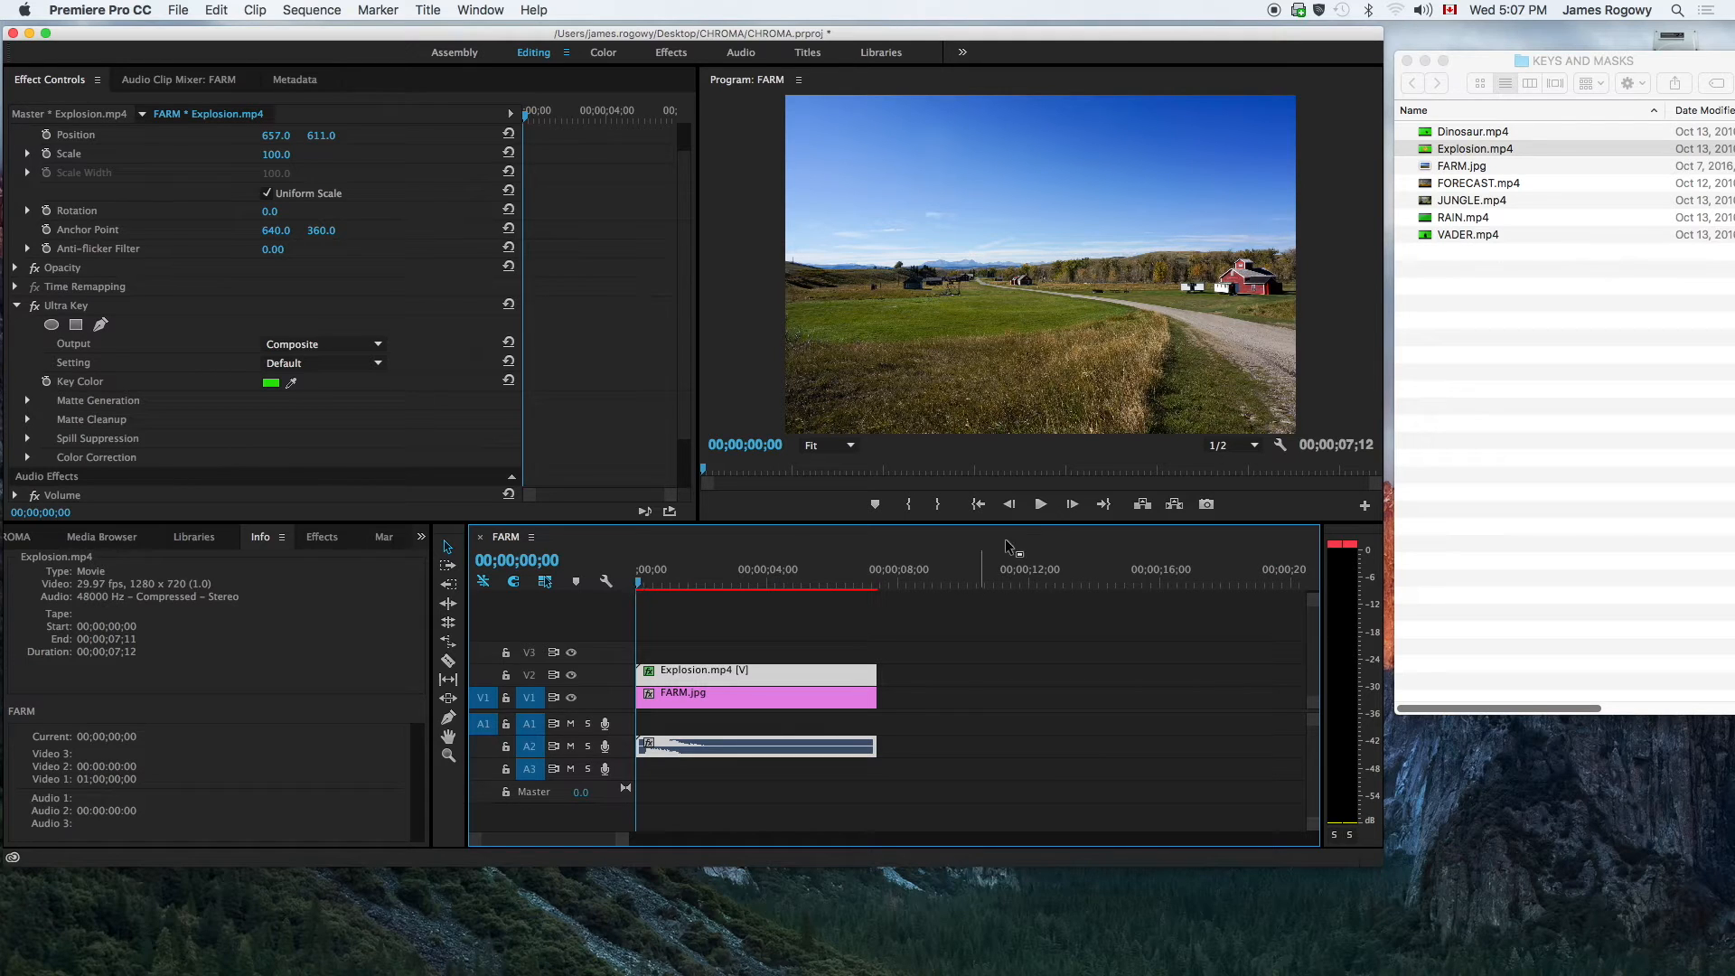
pyautogui.press('space')
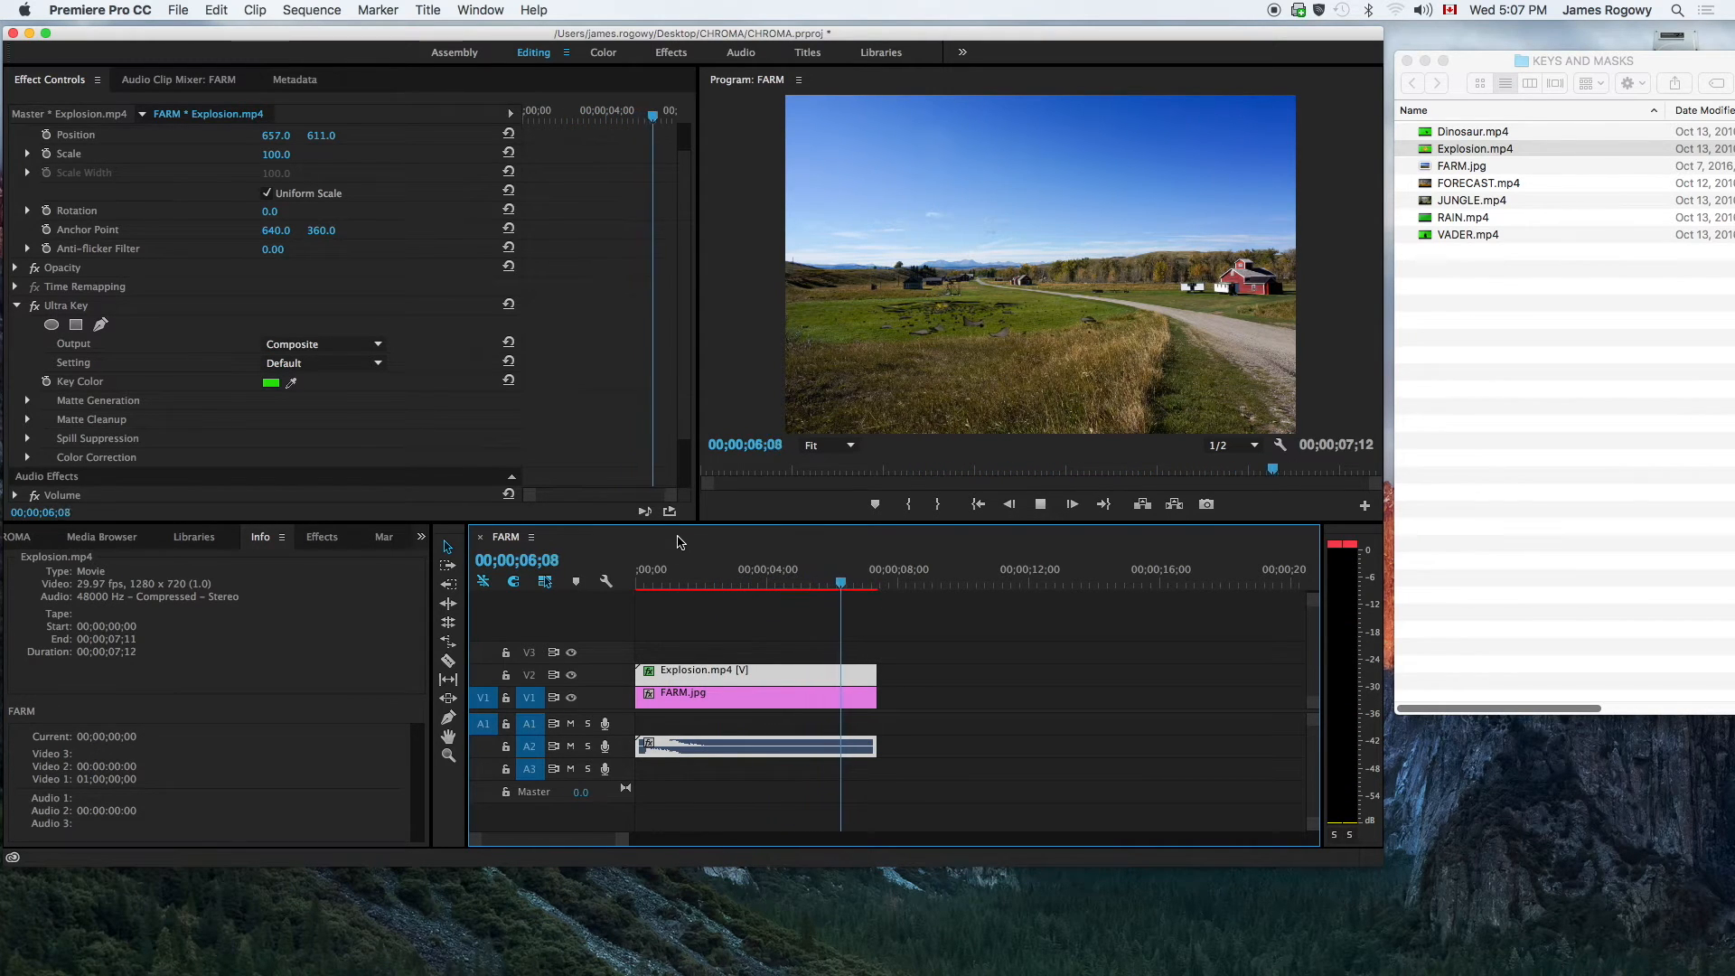
pyautogui.click(637, 568)
pyautogui.press('space')
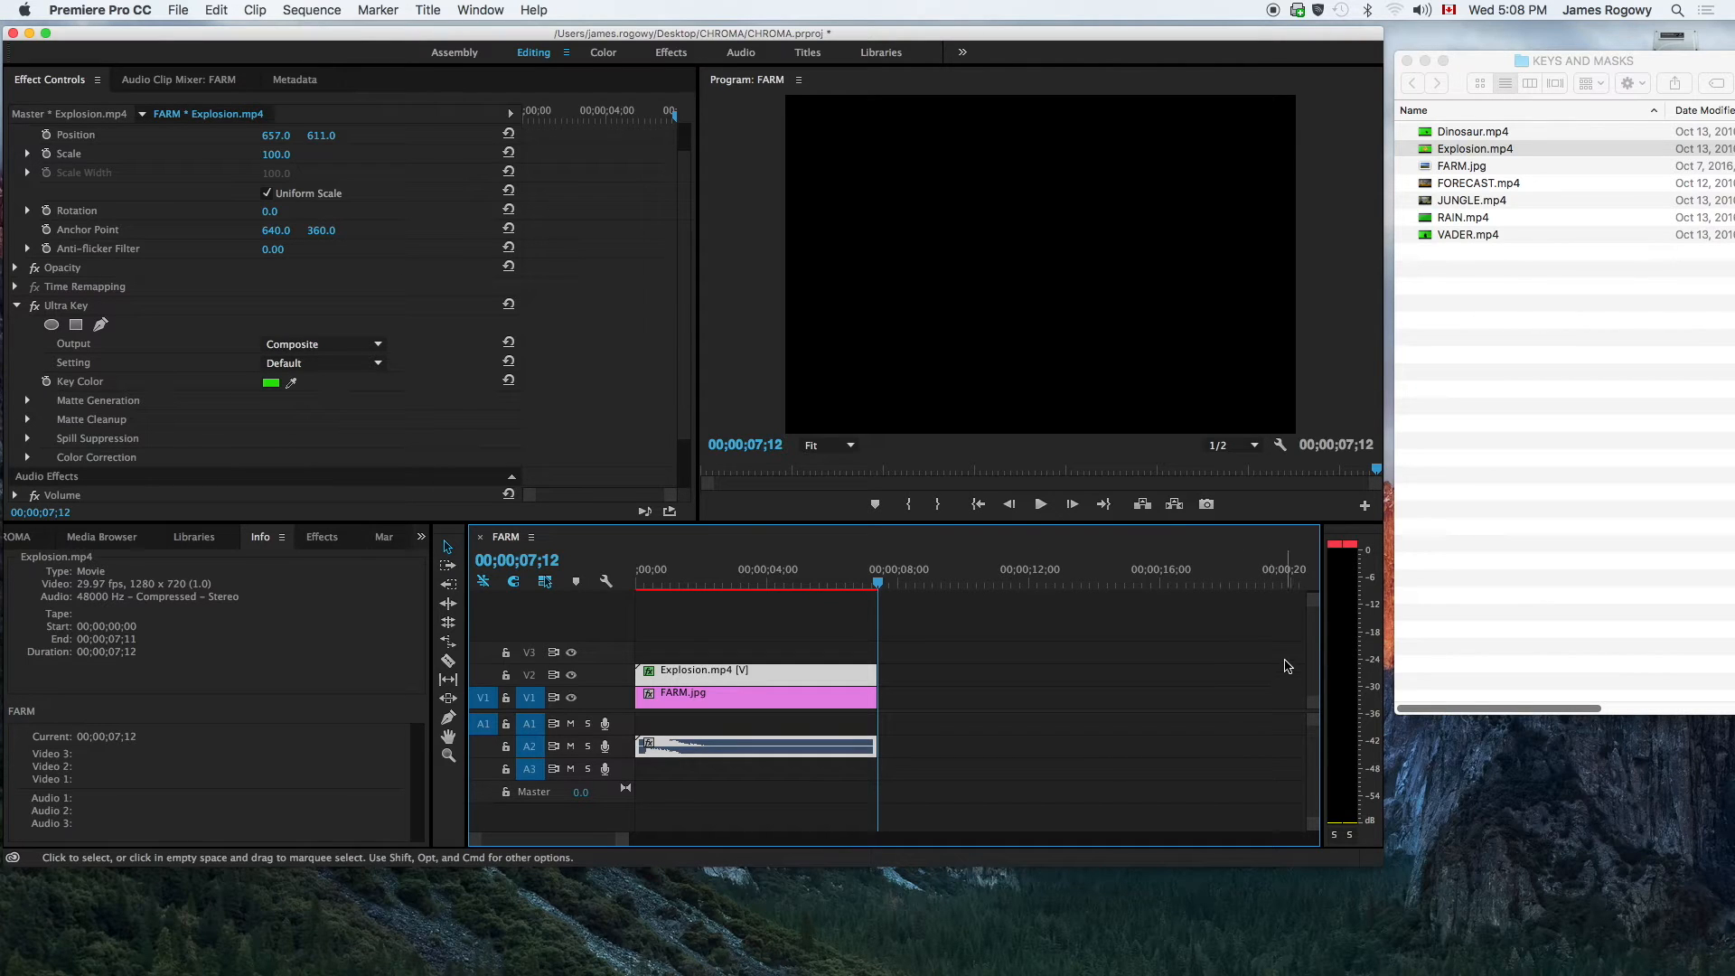
# - Switch to Finder and preview FORECAST.mp4 in the KEYS AND MASKS folder
pyautogui.click(1553, 291)
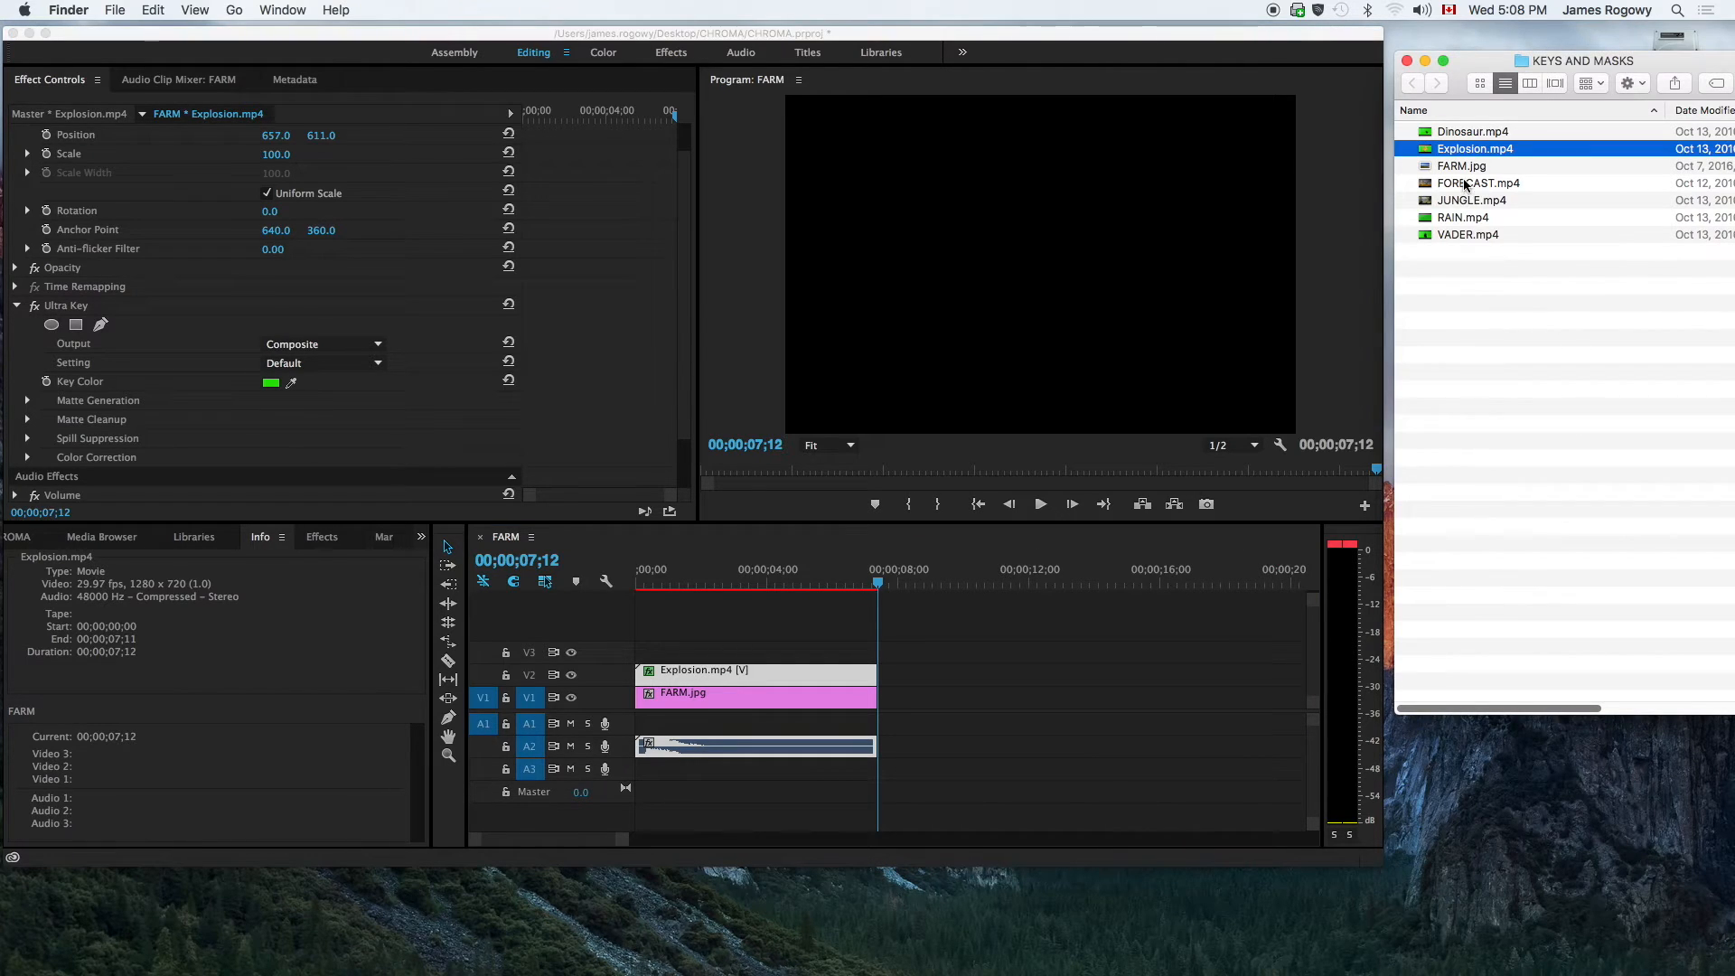
pyautogui.click(1465, 186)
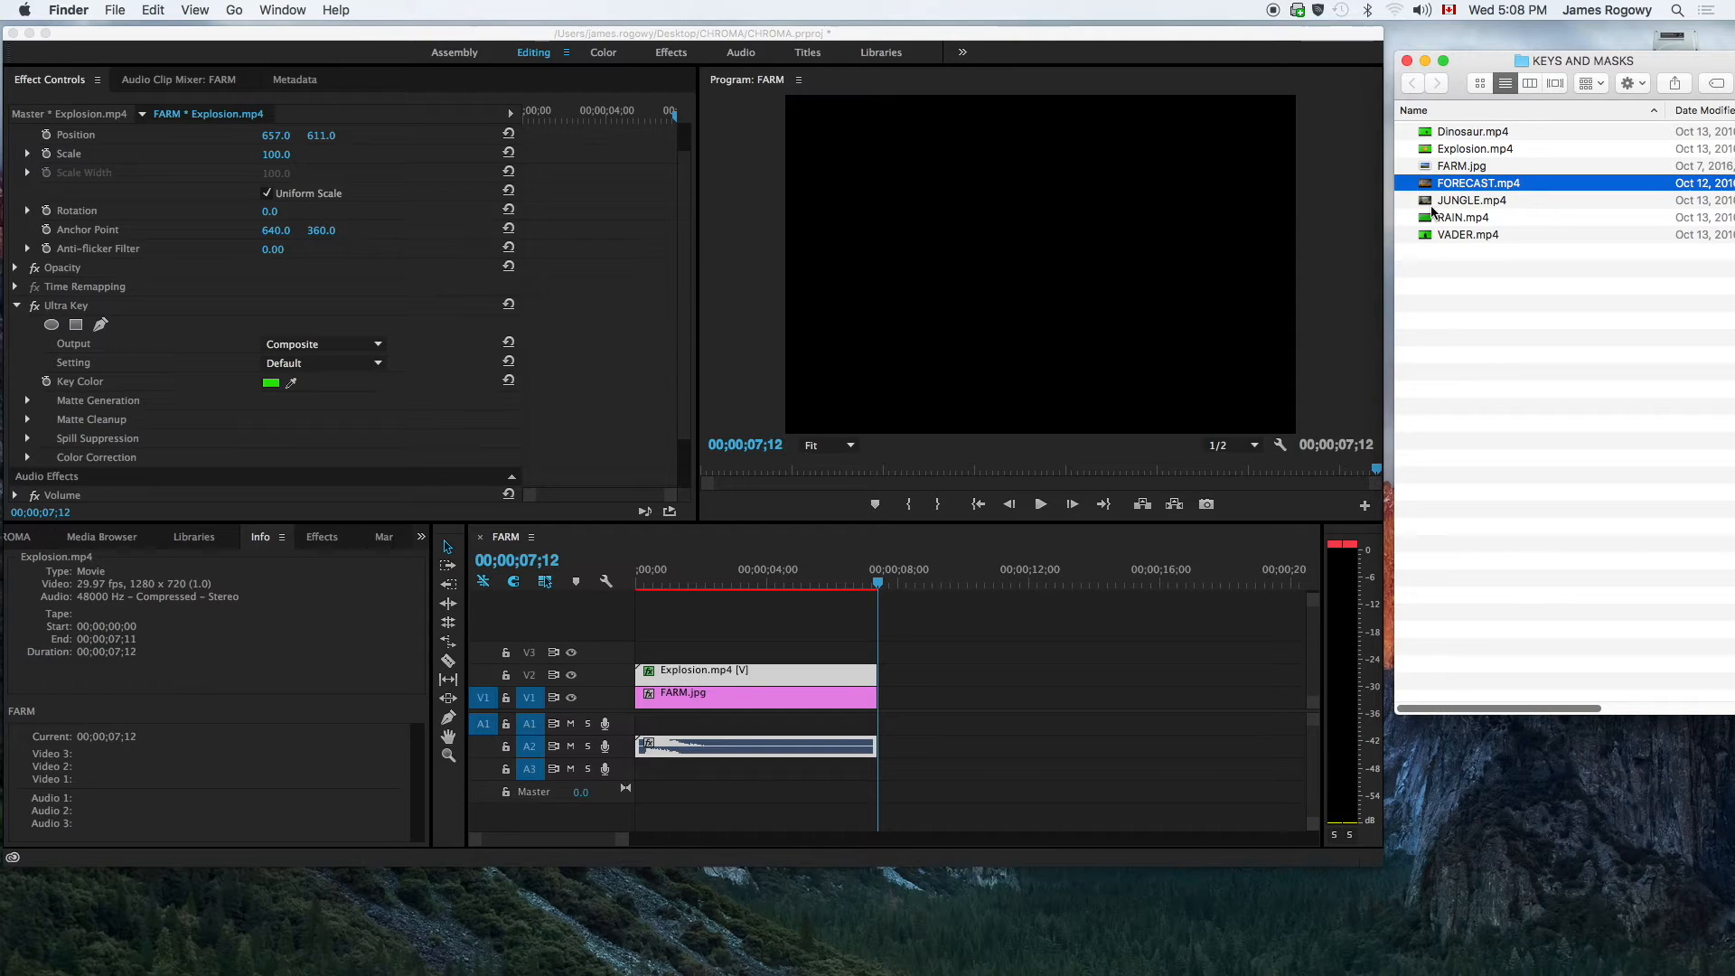
pyautogui.press('space')
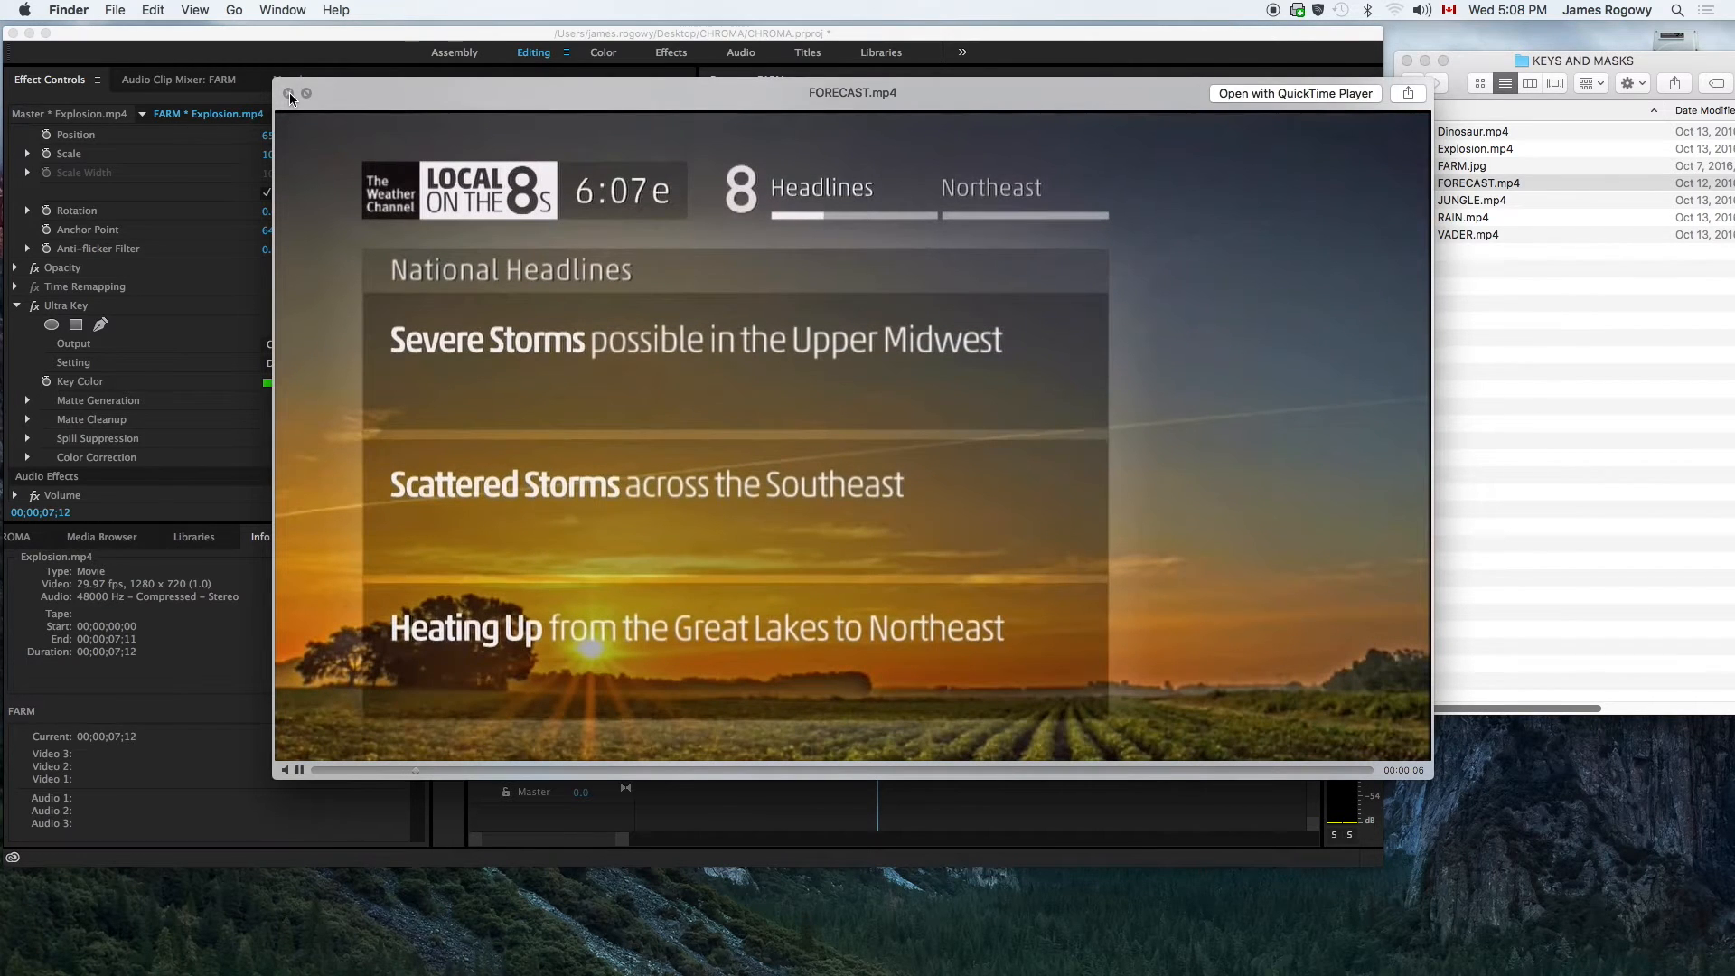
# - Close the FORECAST.mp4 preview and place that clip on track V1 directly after FARM.jpg, starting at 00;00;07;12
pyautogui.click(289, 94)
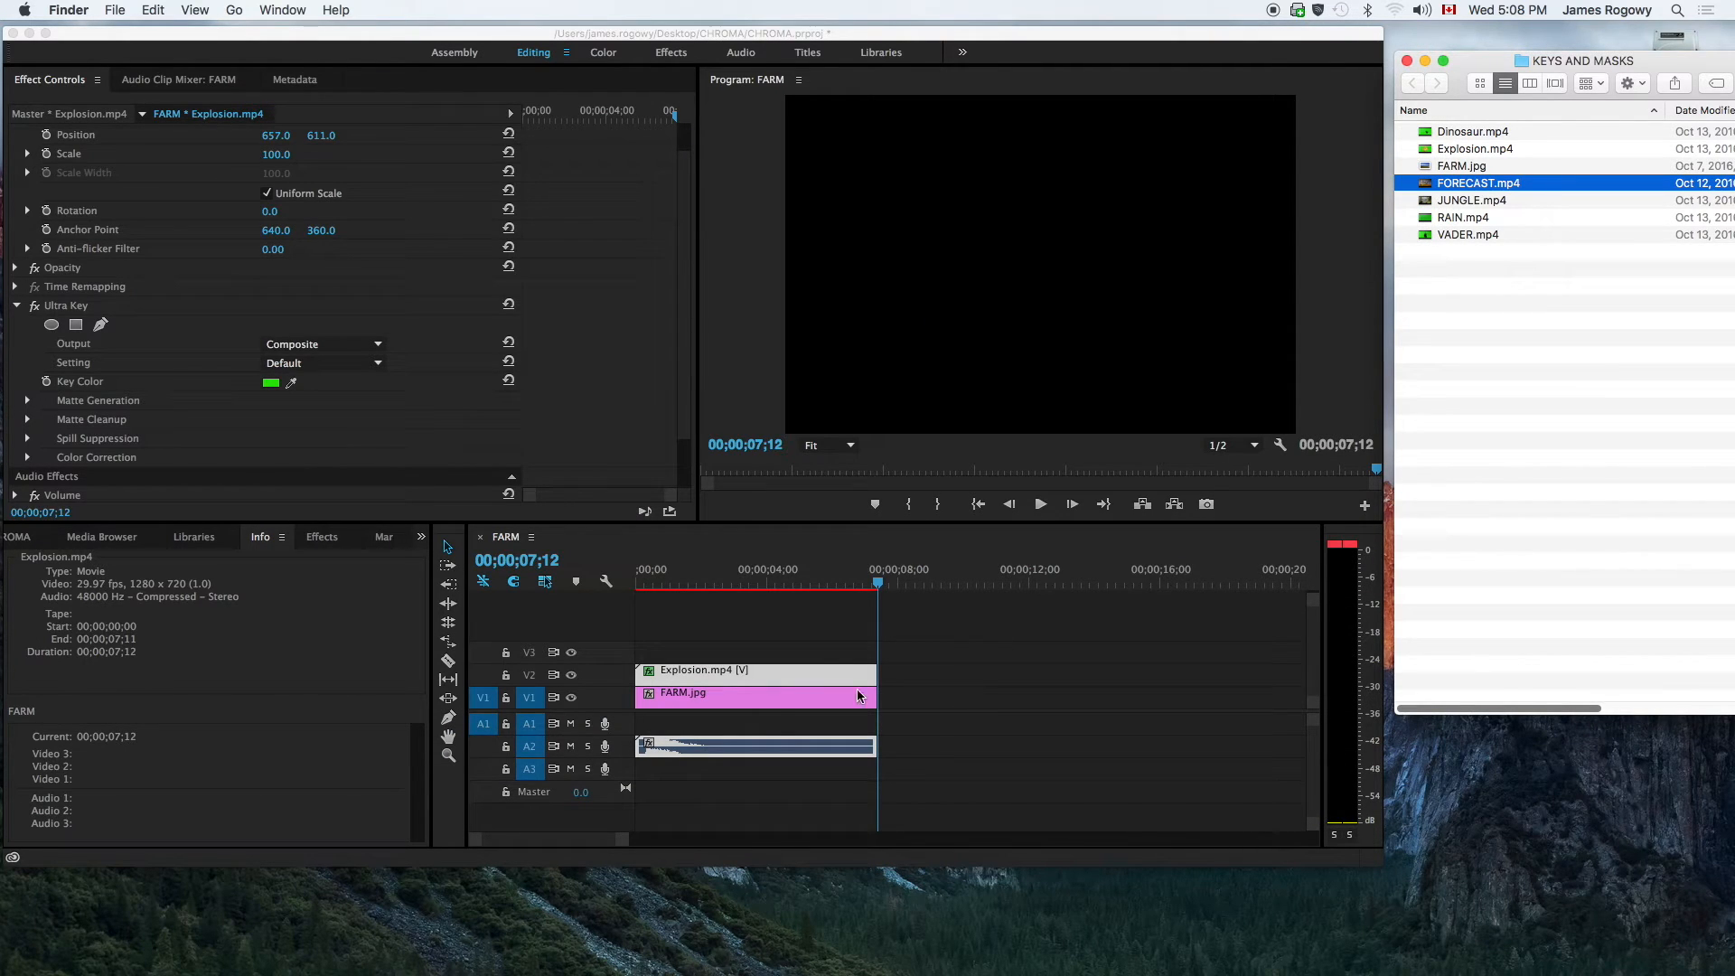
pyautogui.click(647, 585)
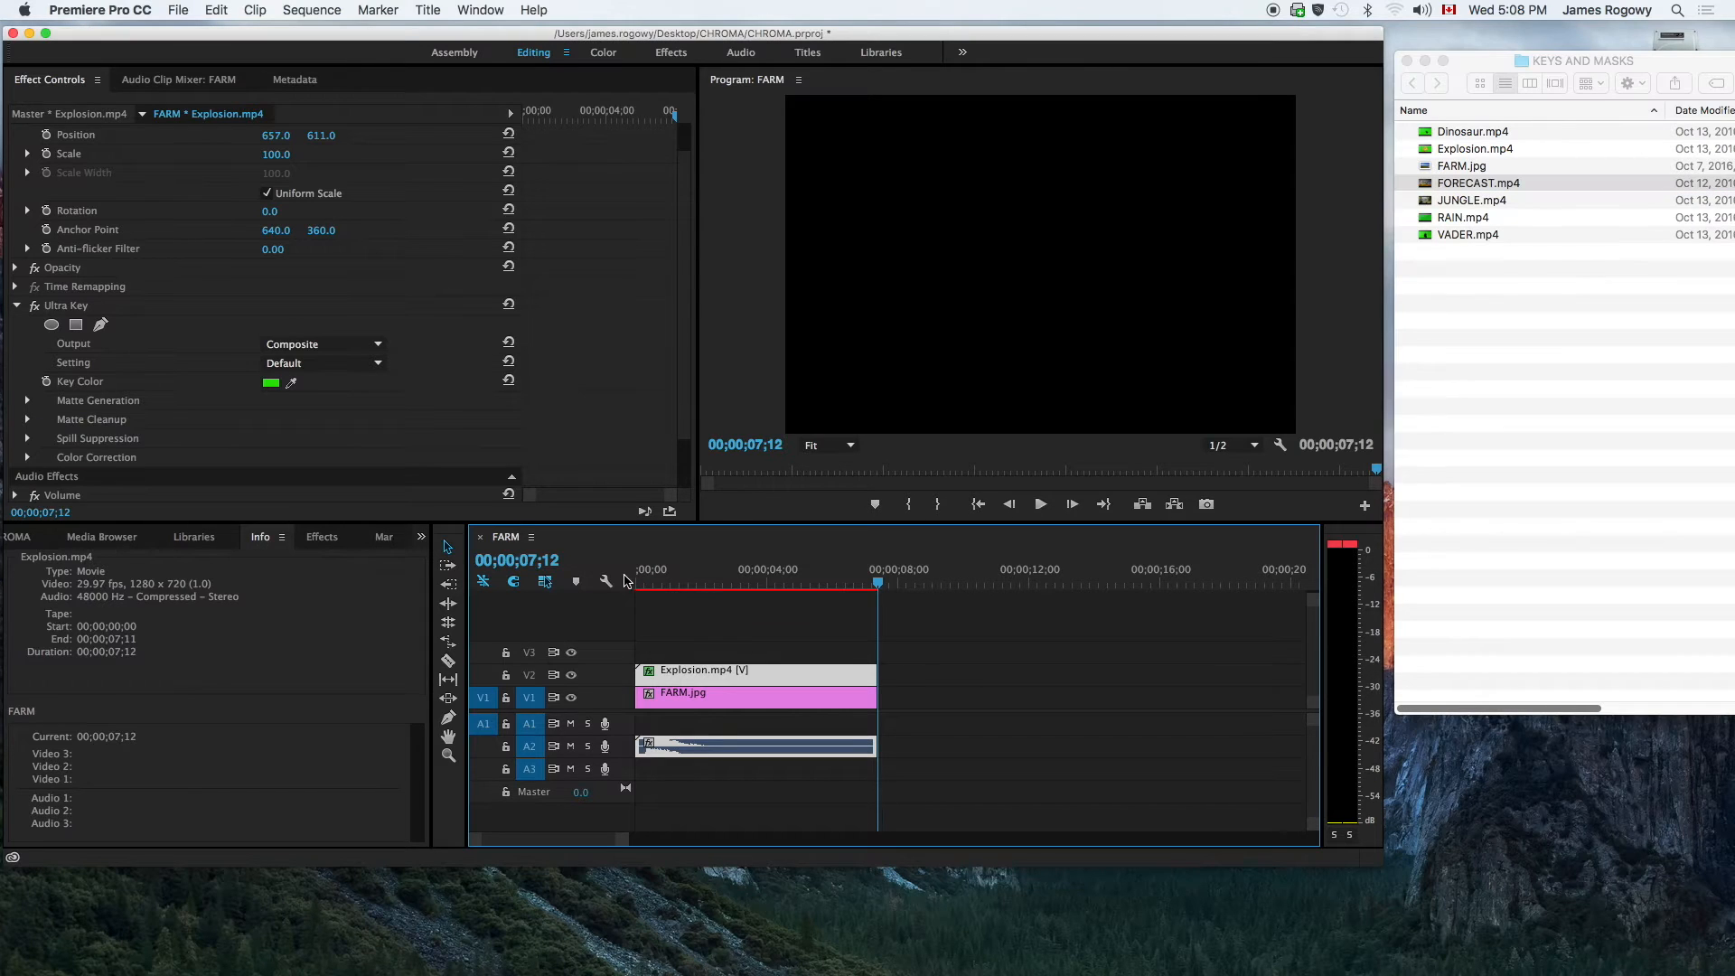
pyautogui.moveTo(647, 583); pyautogui.dragTo(876, 583)
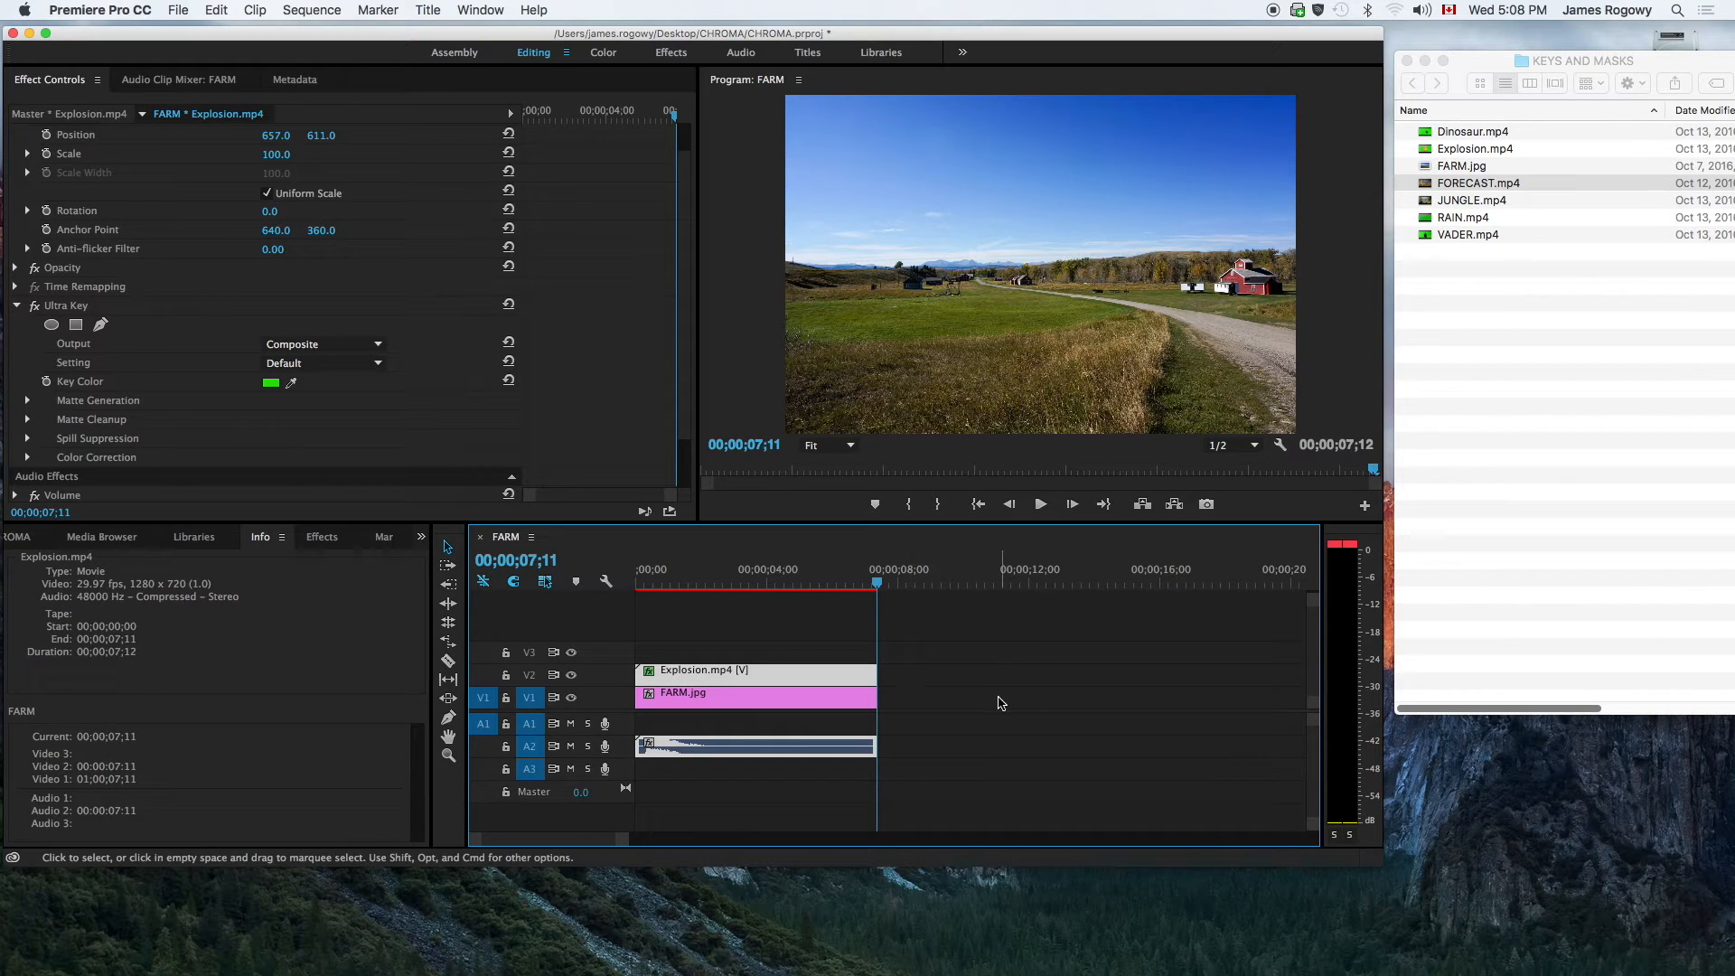
pyautogui.moveTo(1465, 187); pyautogui.dragTo(904, 703)
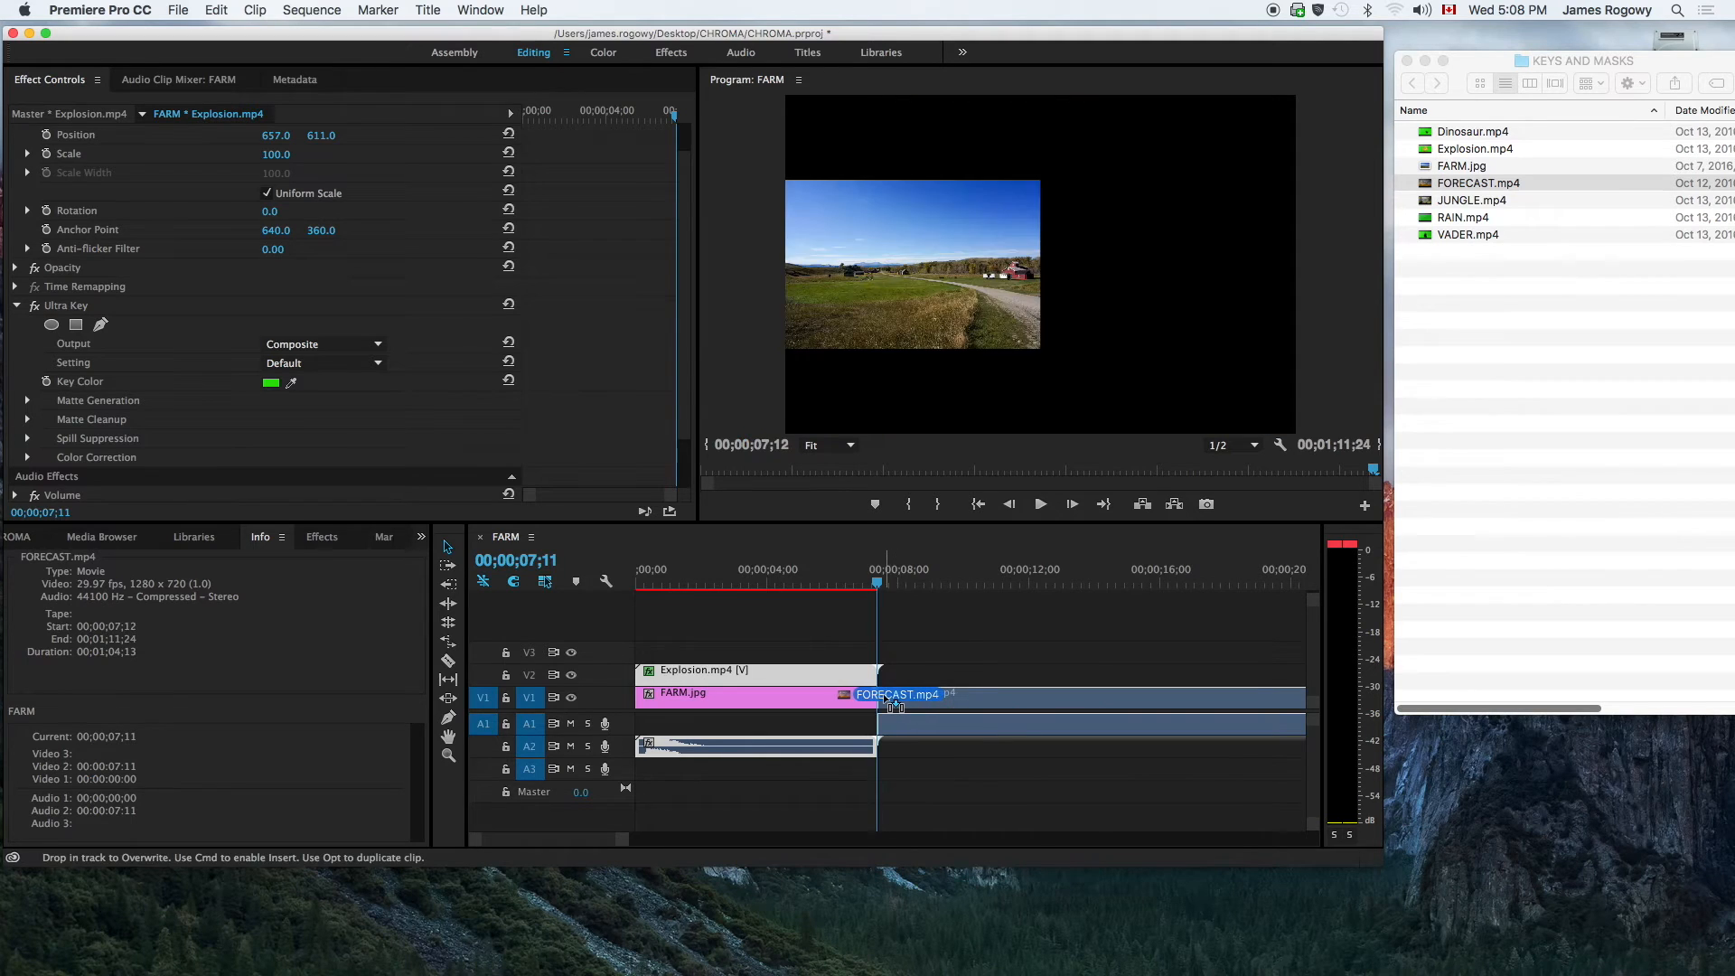
# - Scale the FORECAST.mp4 clip to 161 so it fills the frame's width, and play the sequence to 00;00;11;15
pyautogui.click(865, 564)
pyautogui.moveTo(865, 562); pyautogui.dragTo(909, 569)
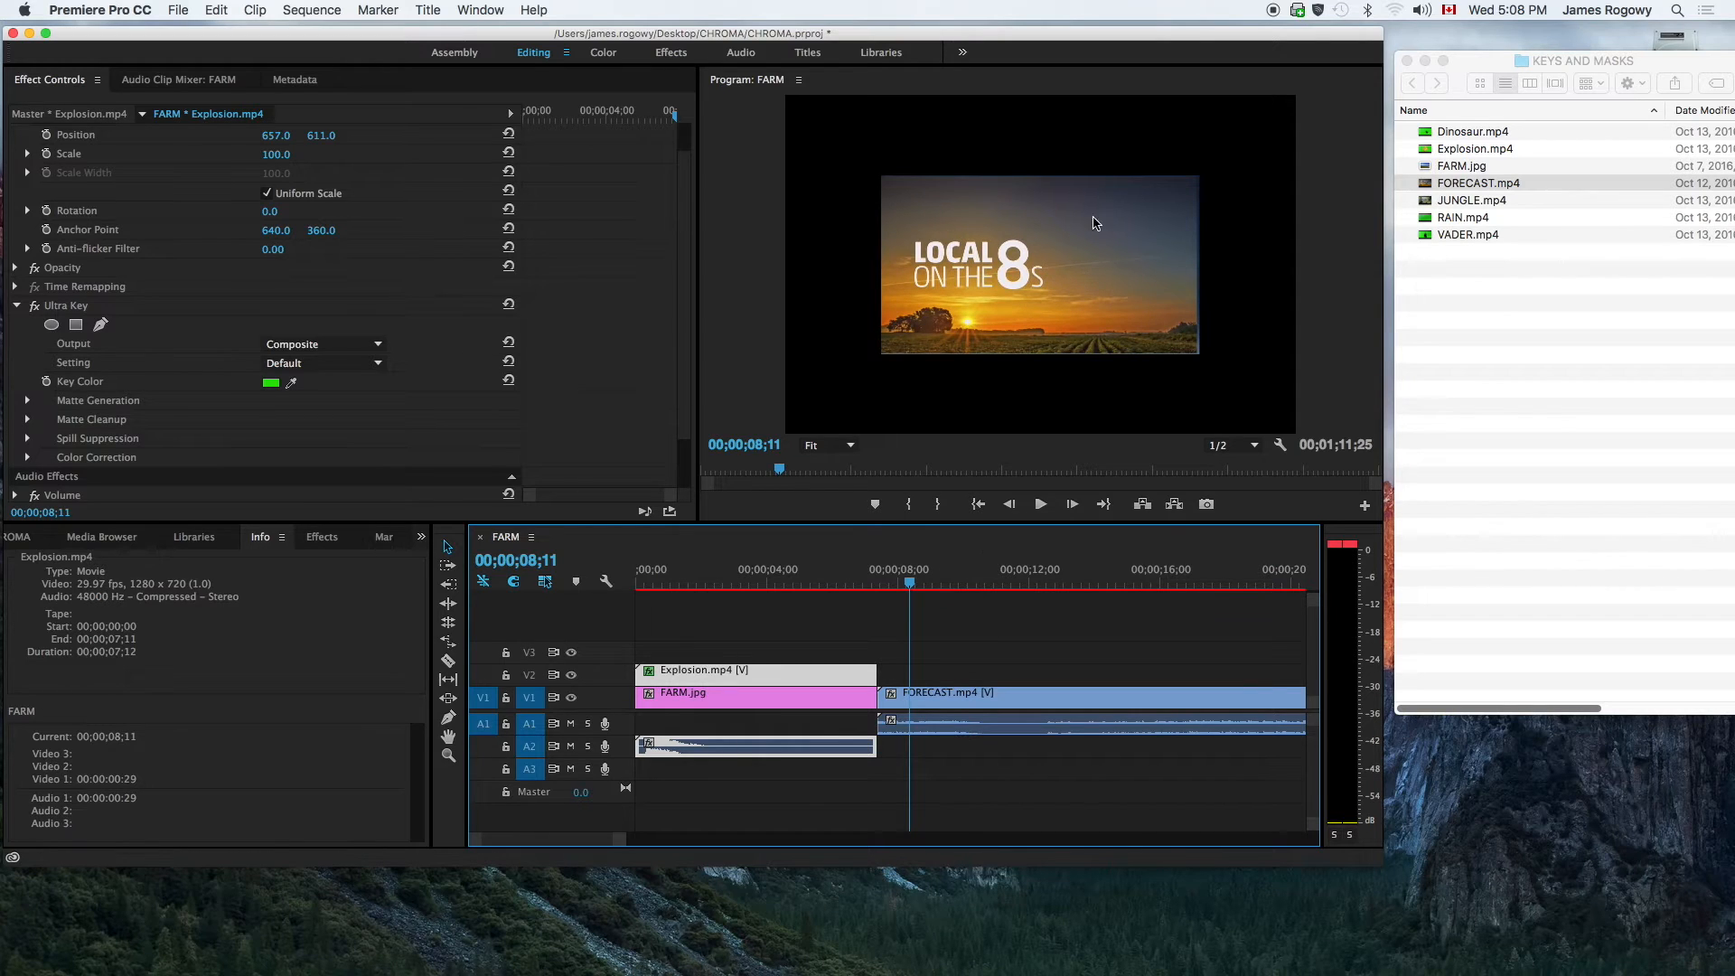
pyautogui.click(797, 578)
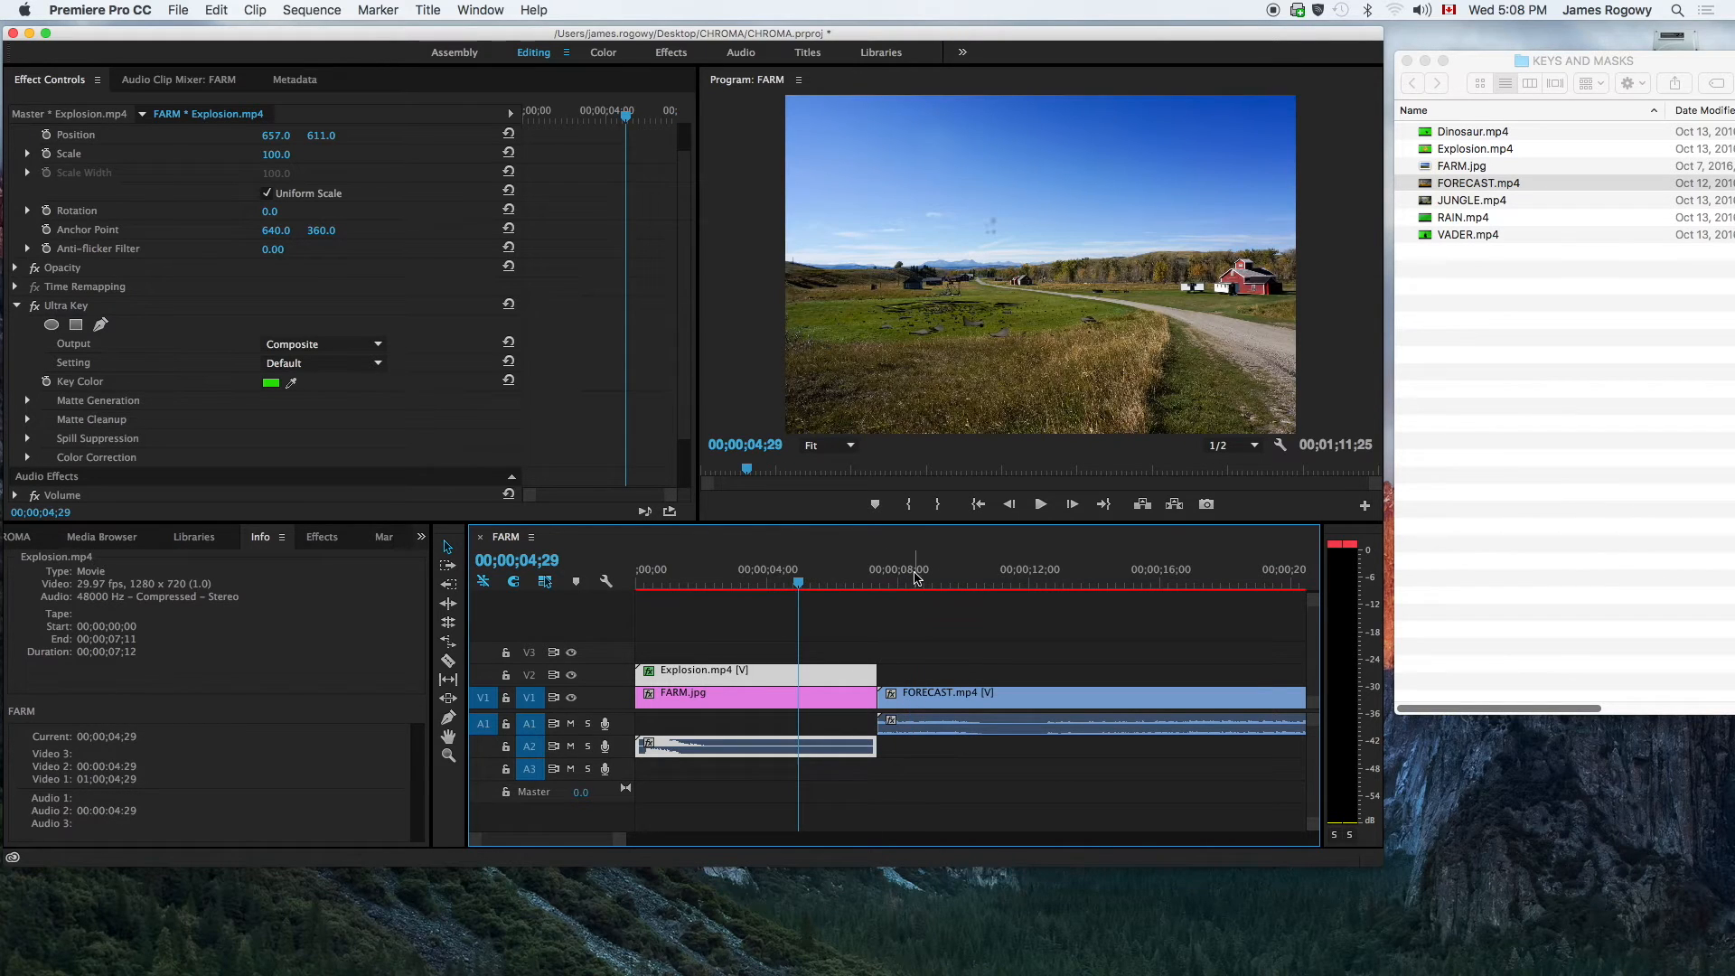
pyautogui.click(915, 574)
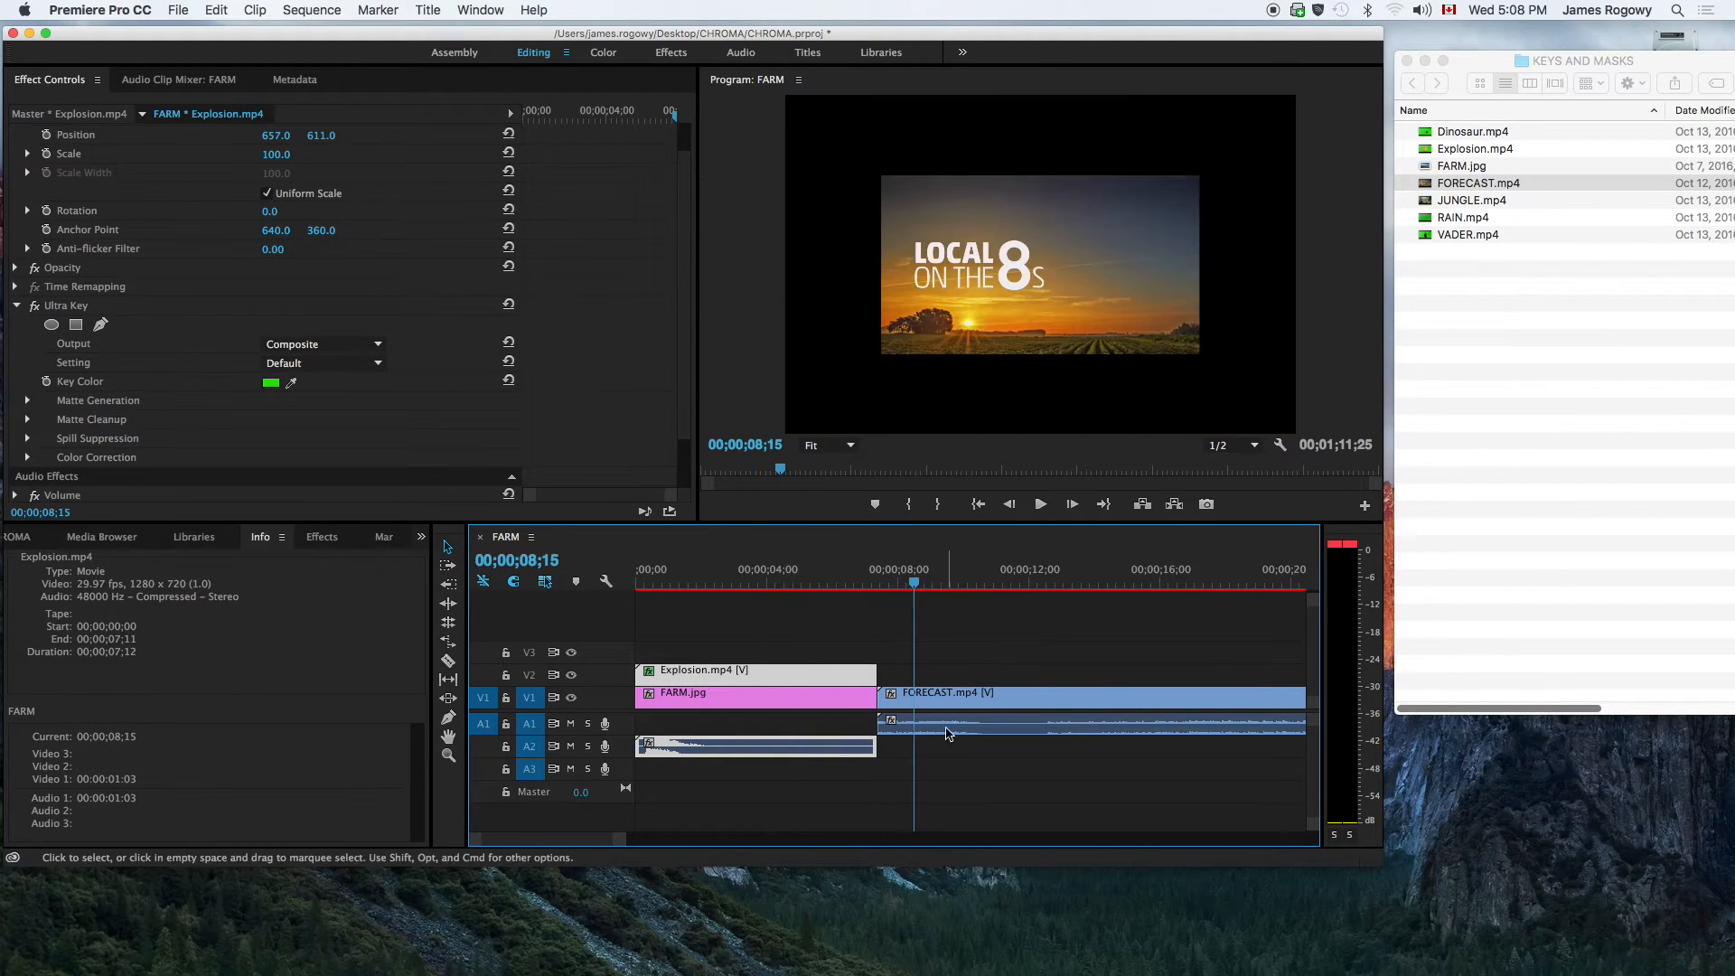
pyautogui.click(952, 697)
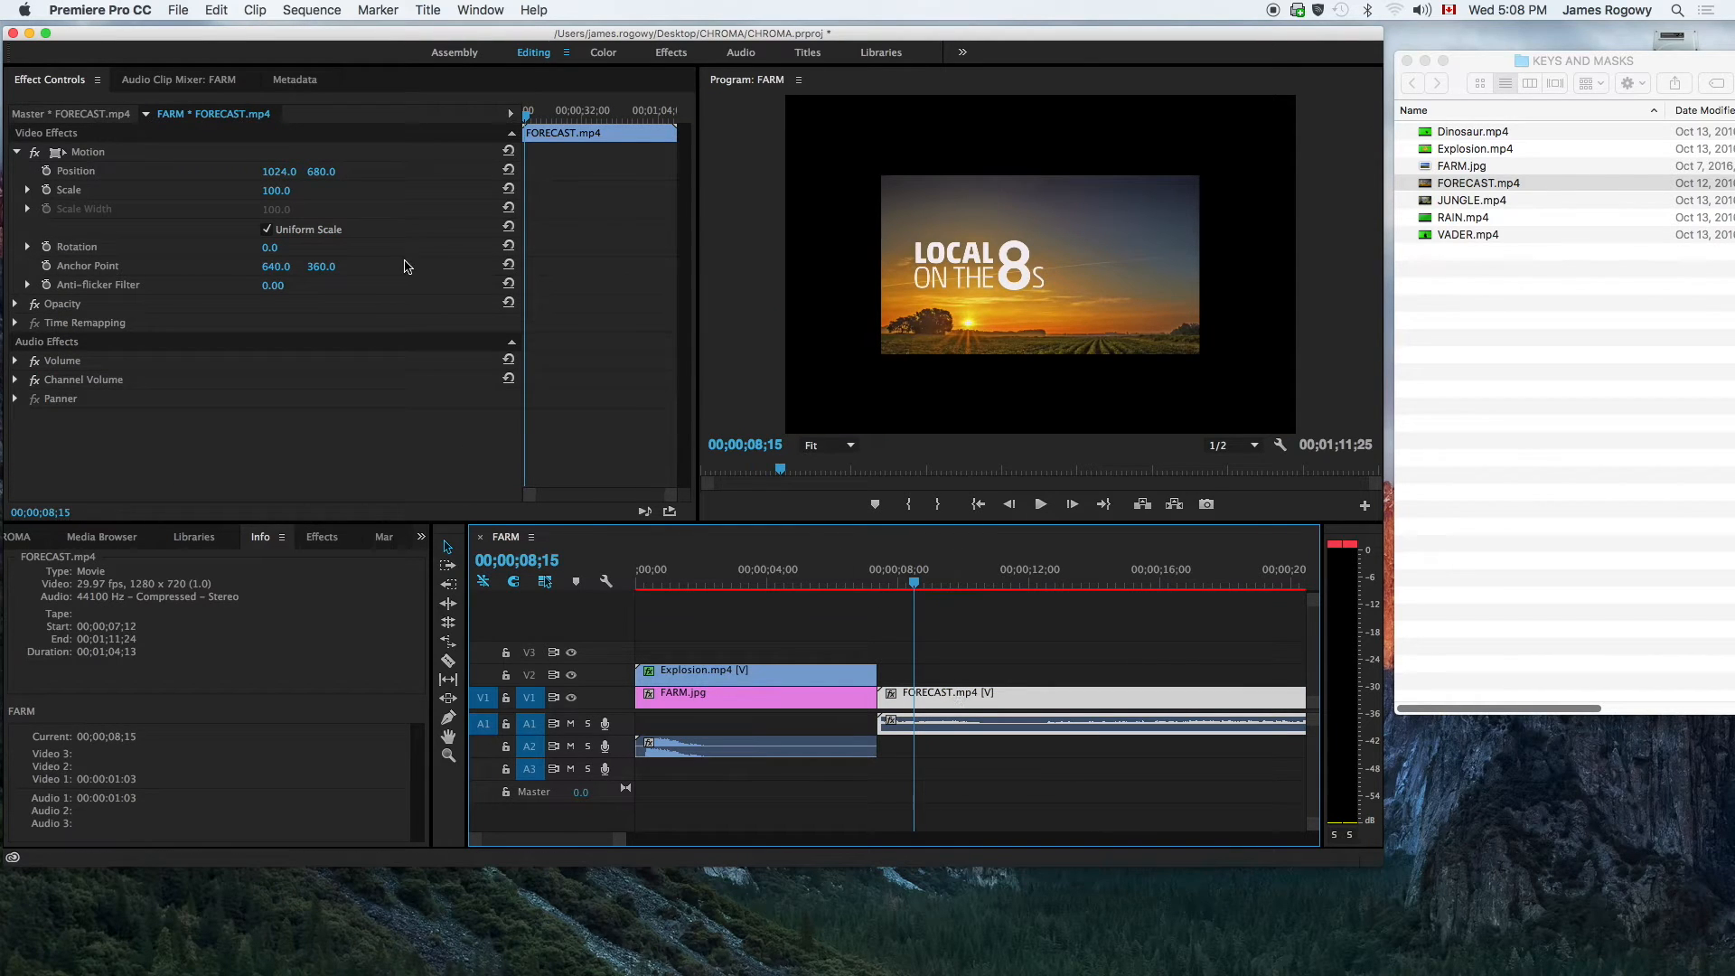
pyautogui.moveTo(277, 194); pyautogui.dragTo(335, 193)
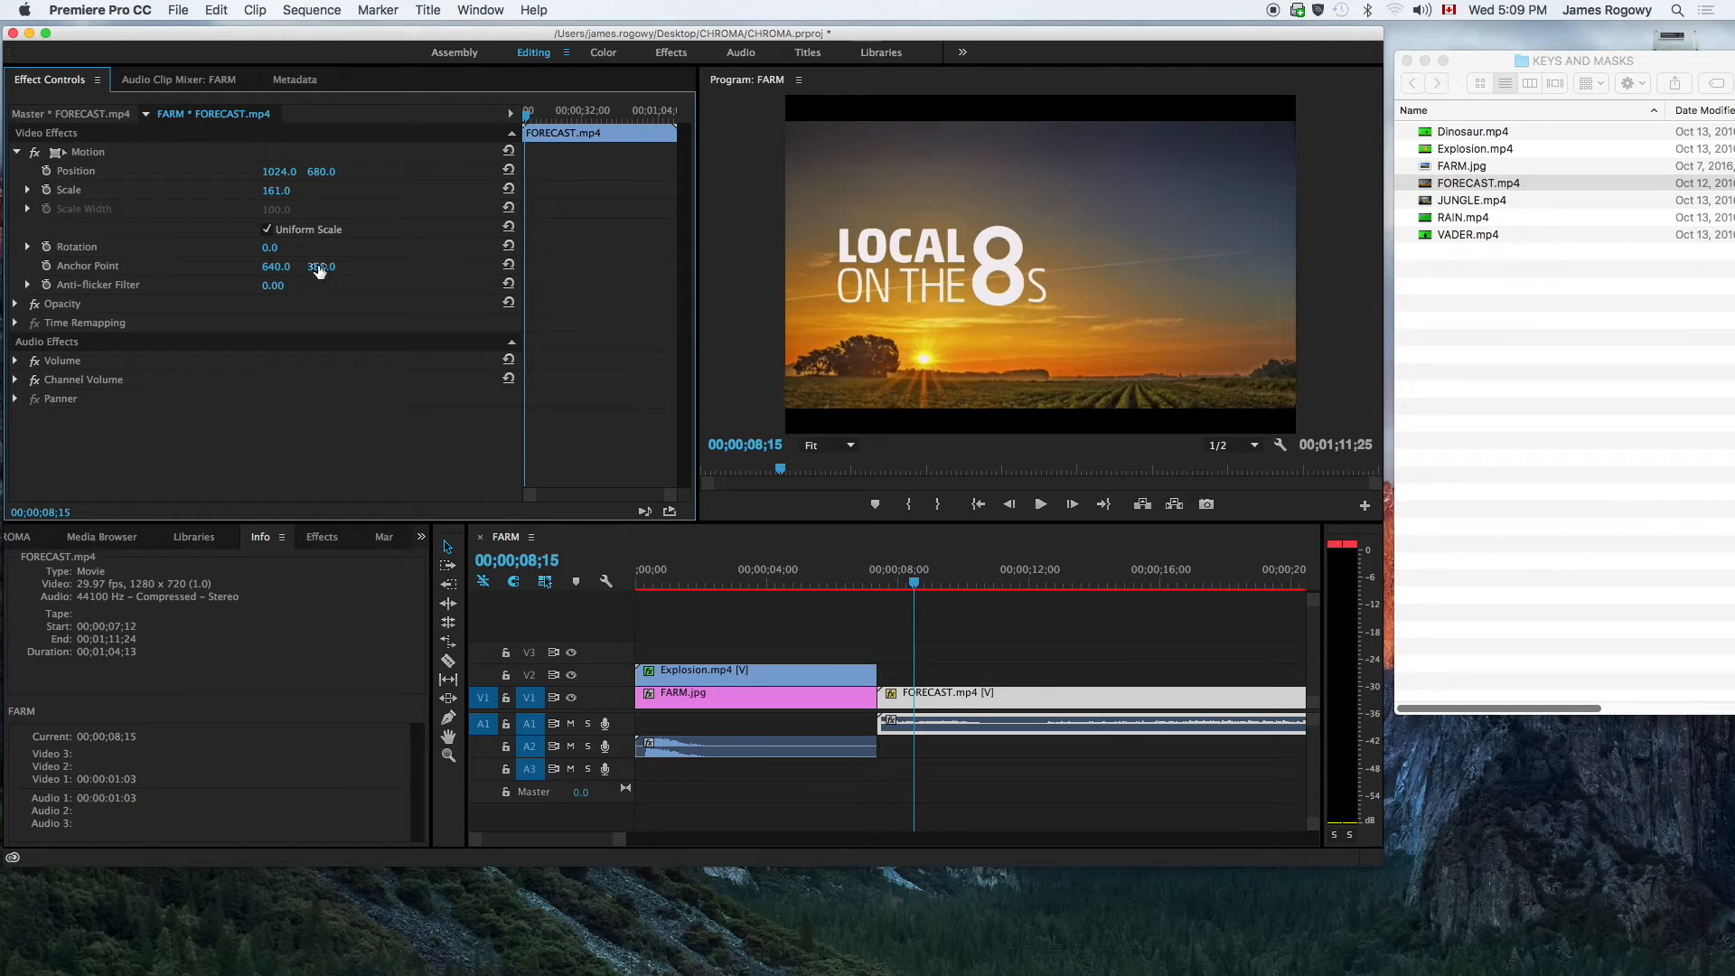
pyautogui.click(845, 583)
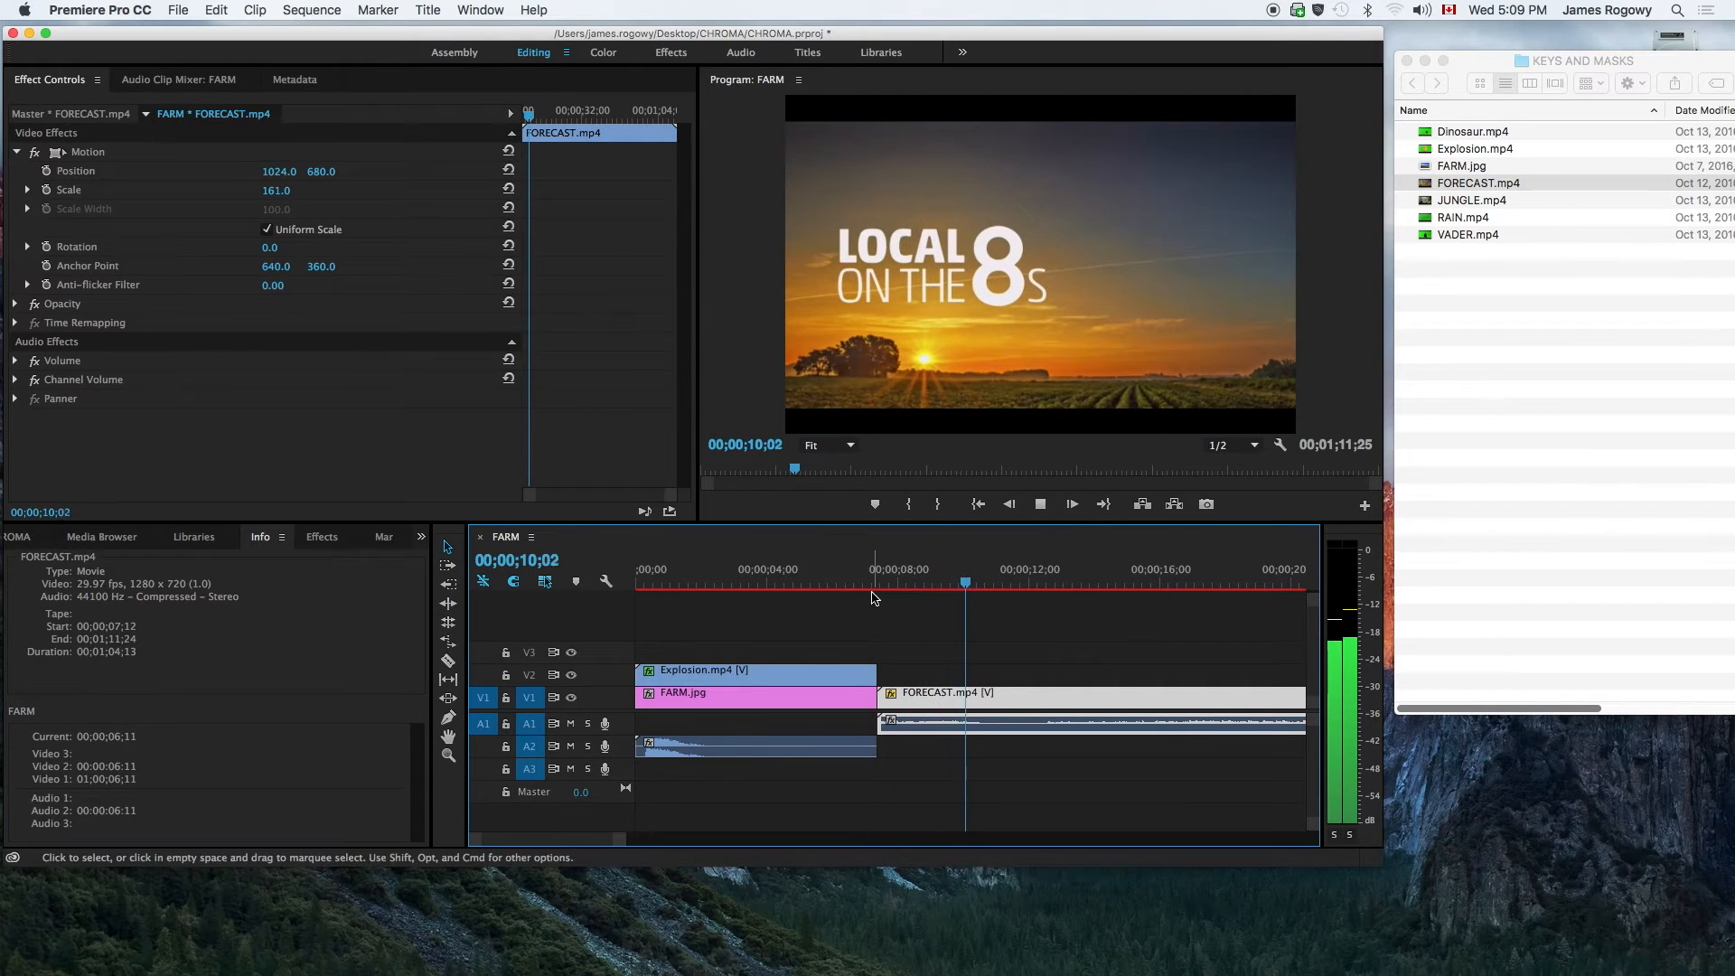
pyautogui.press('space')
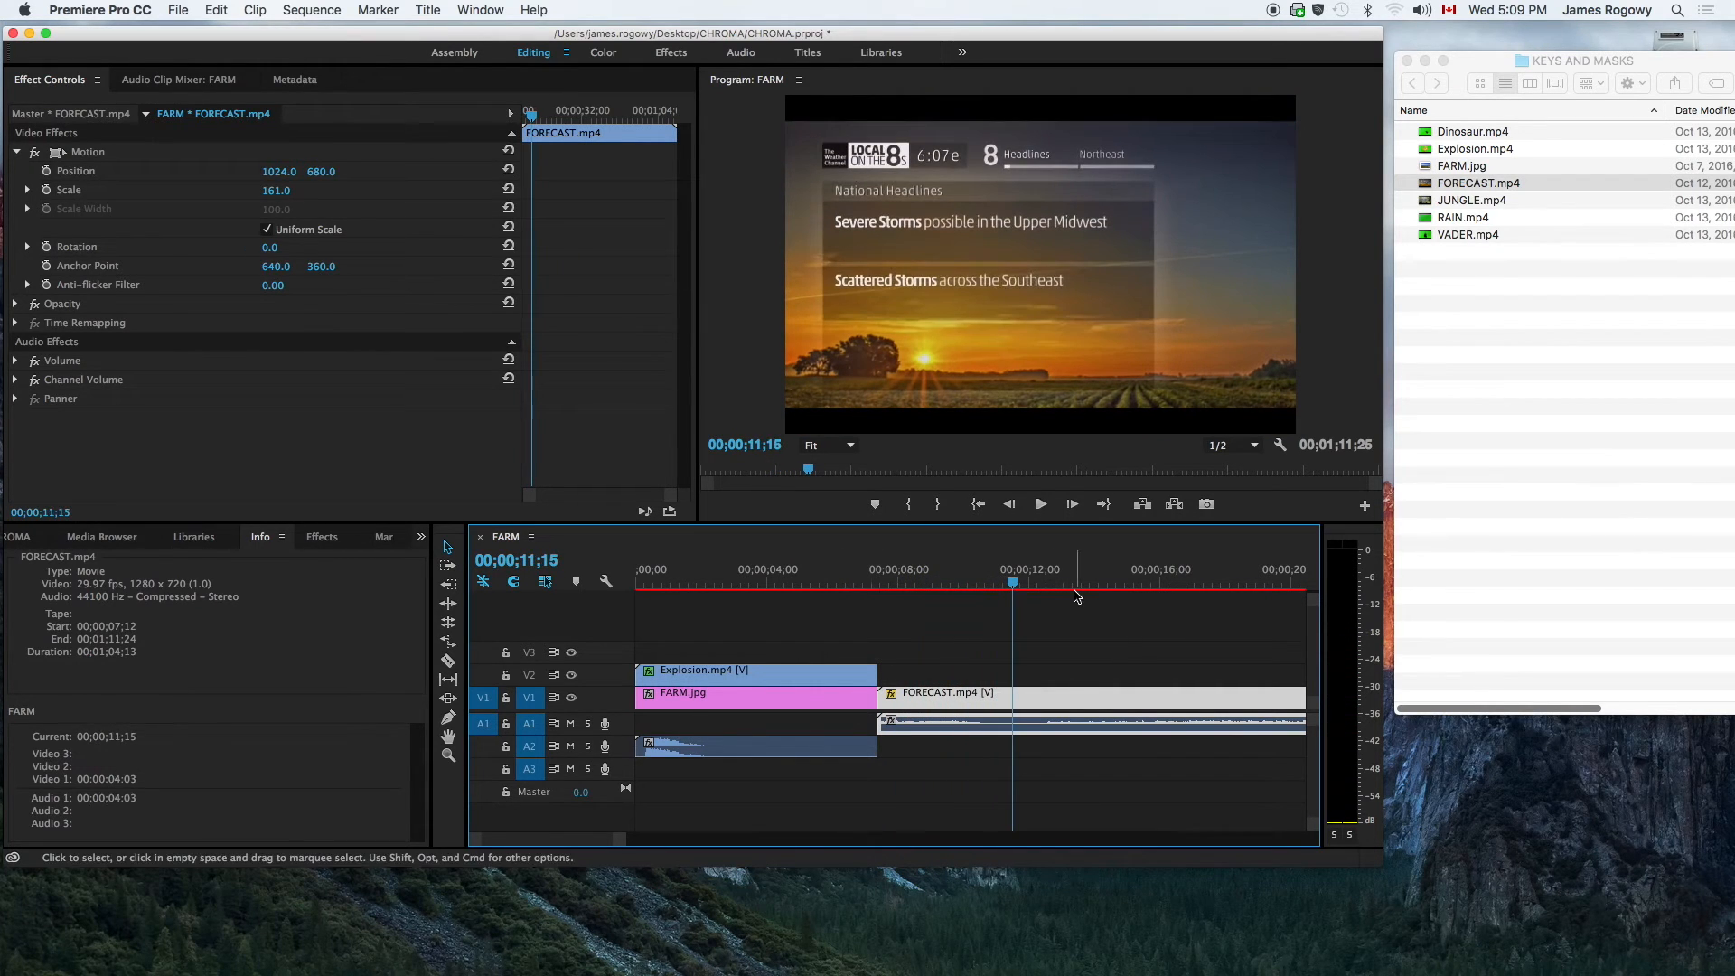
# - Preview VADER.mp4 in Finder's KEYS AND MASKS folder and place it on track V2 above FORECAST.mp4, starting at about 10 seconds
pyautogui.click(1527, 320)
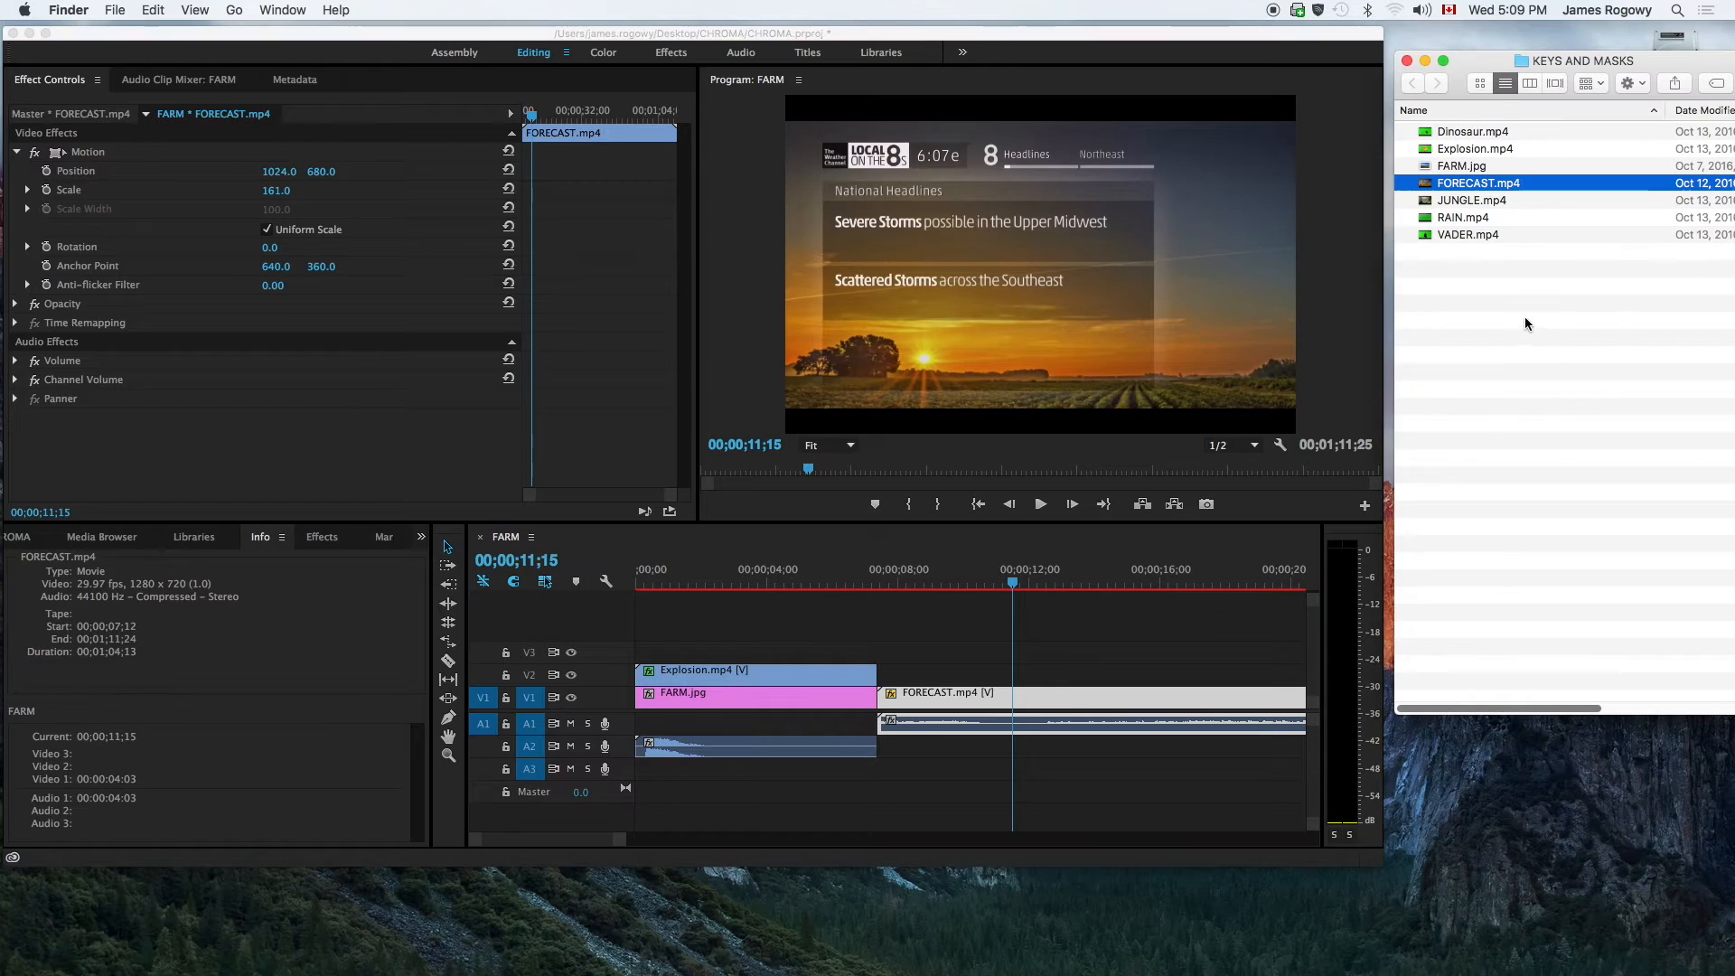
pyautogui.click(1447, 234)
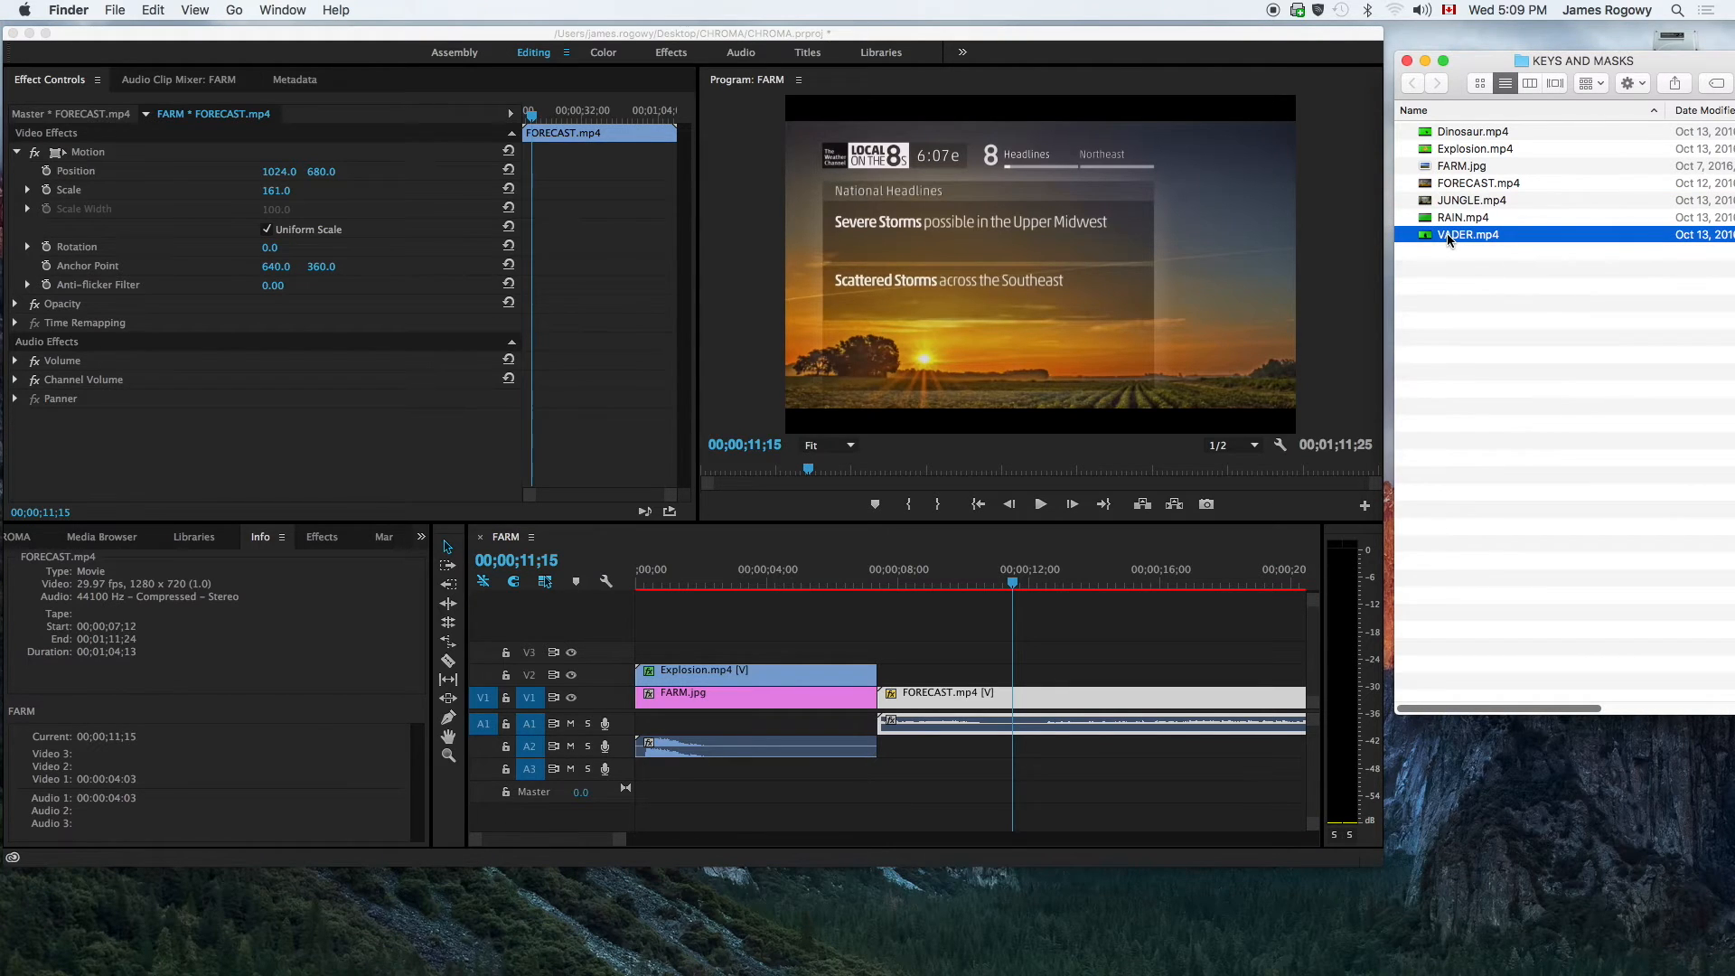
pyautogui.press('space')
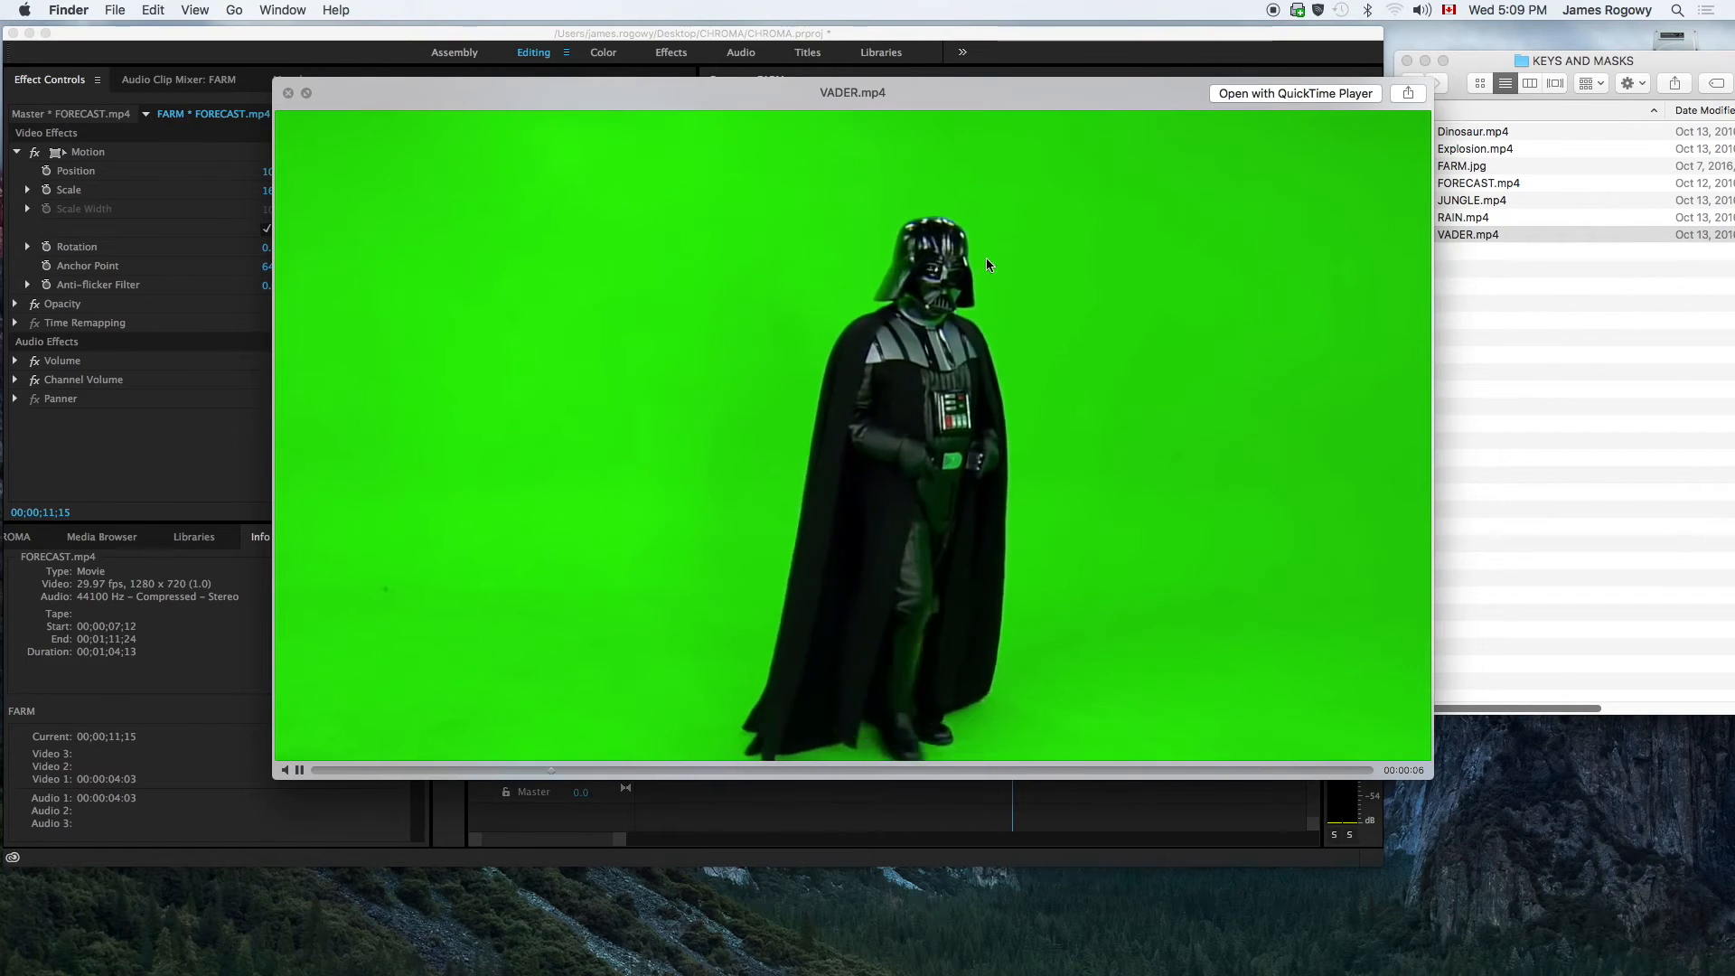
pyautogui.press('space')
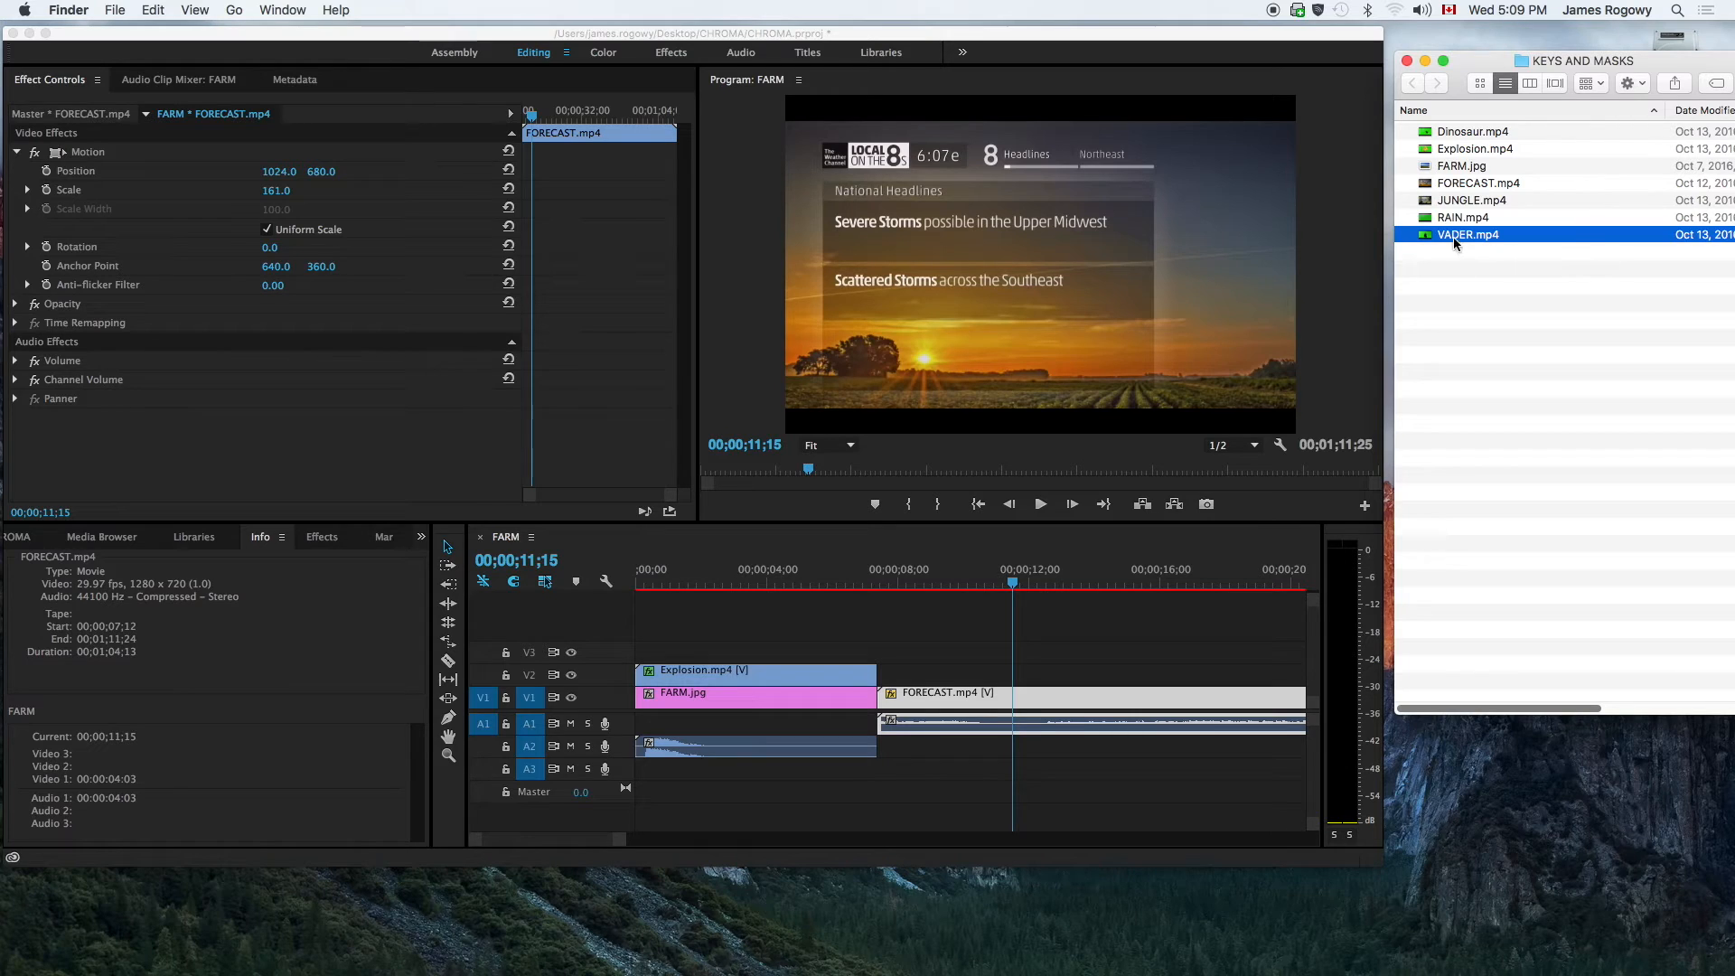
pyautogui.moveTo(1454, 235); pyautogui.dragTo(963, 673)
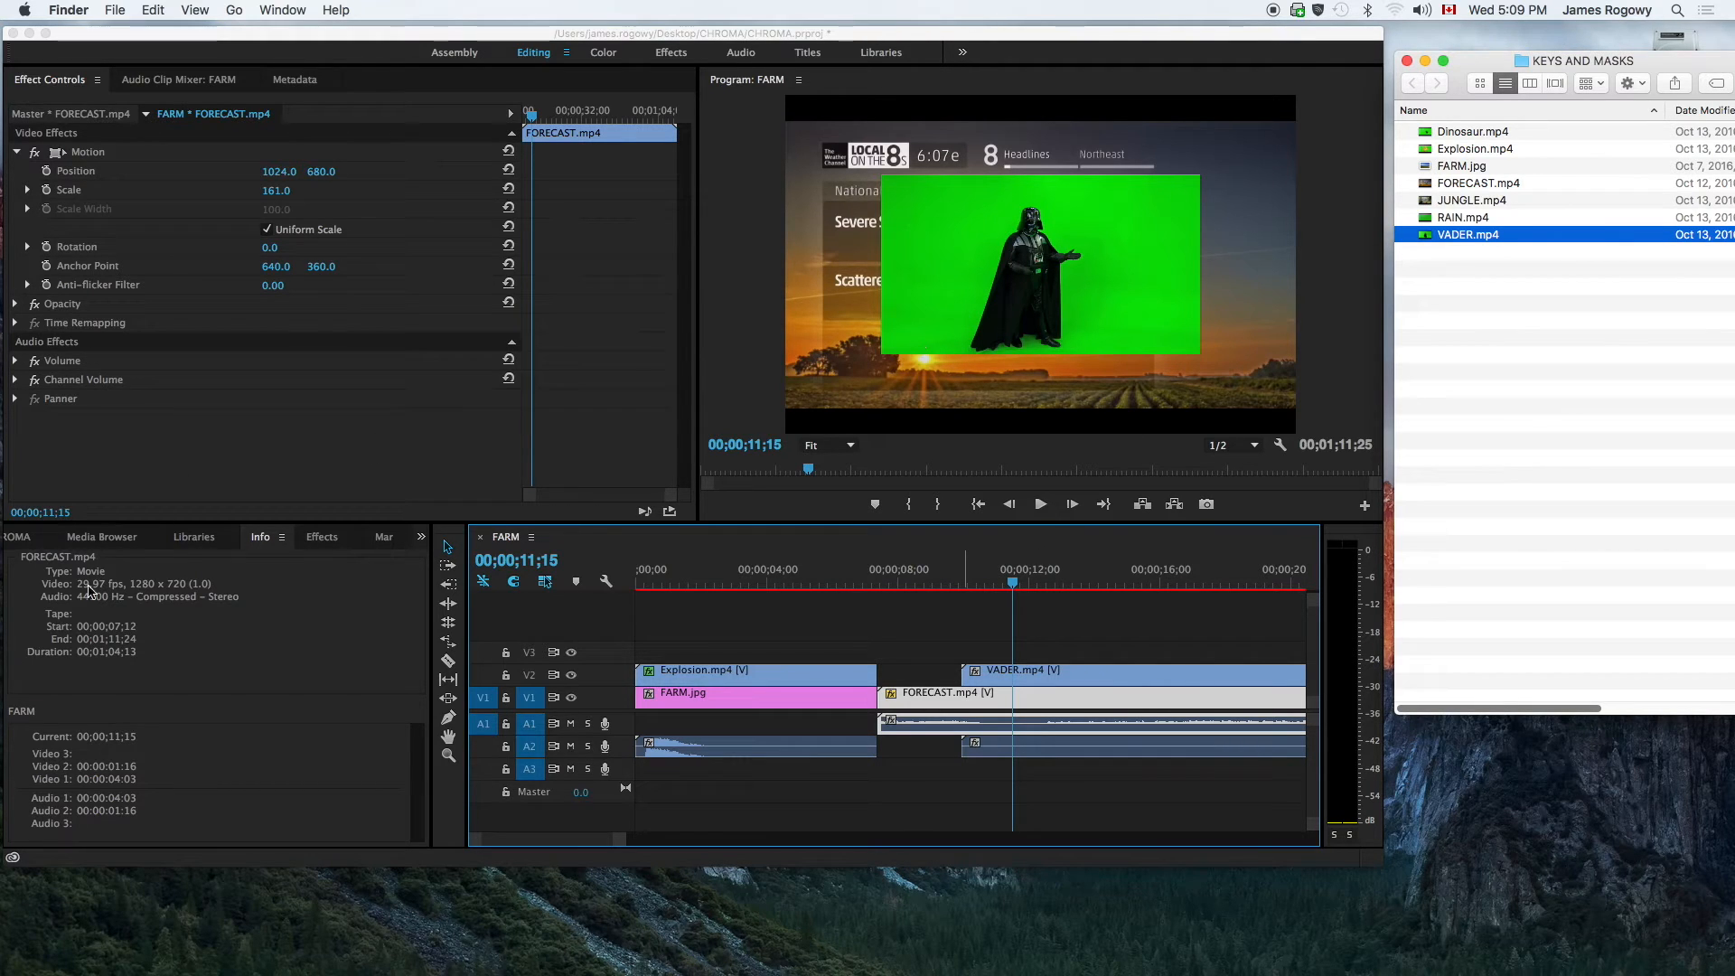
# - Apply the Ultra Key effect to the VADER.mp4 clip and sample its green background as the key color
pyautogui.click(307, 542)
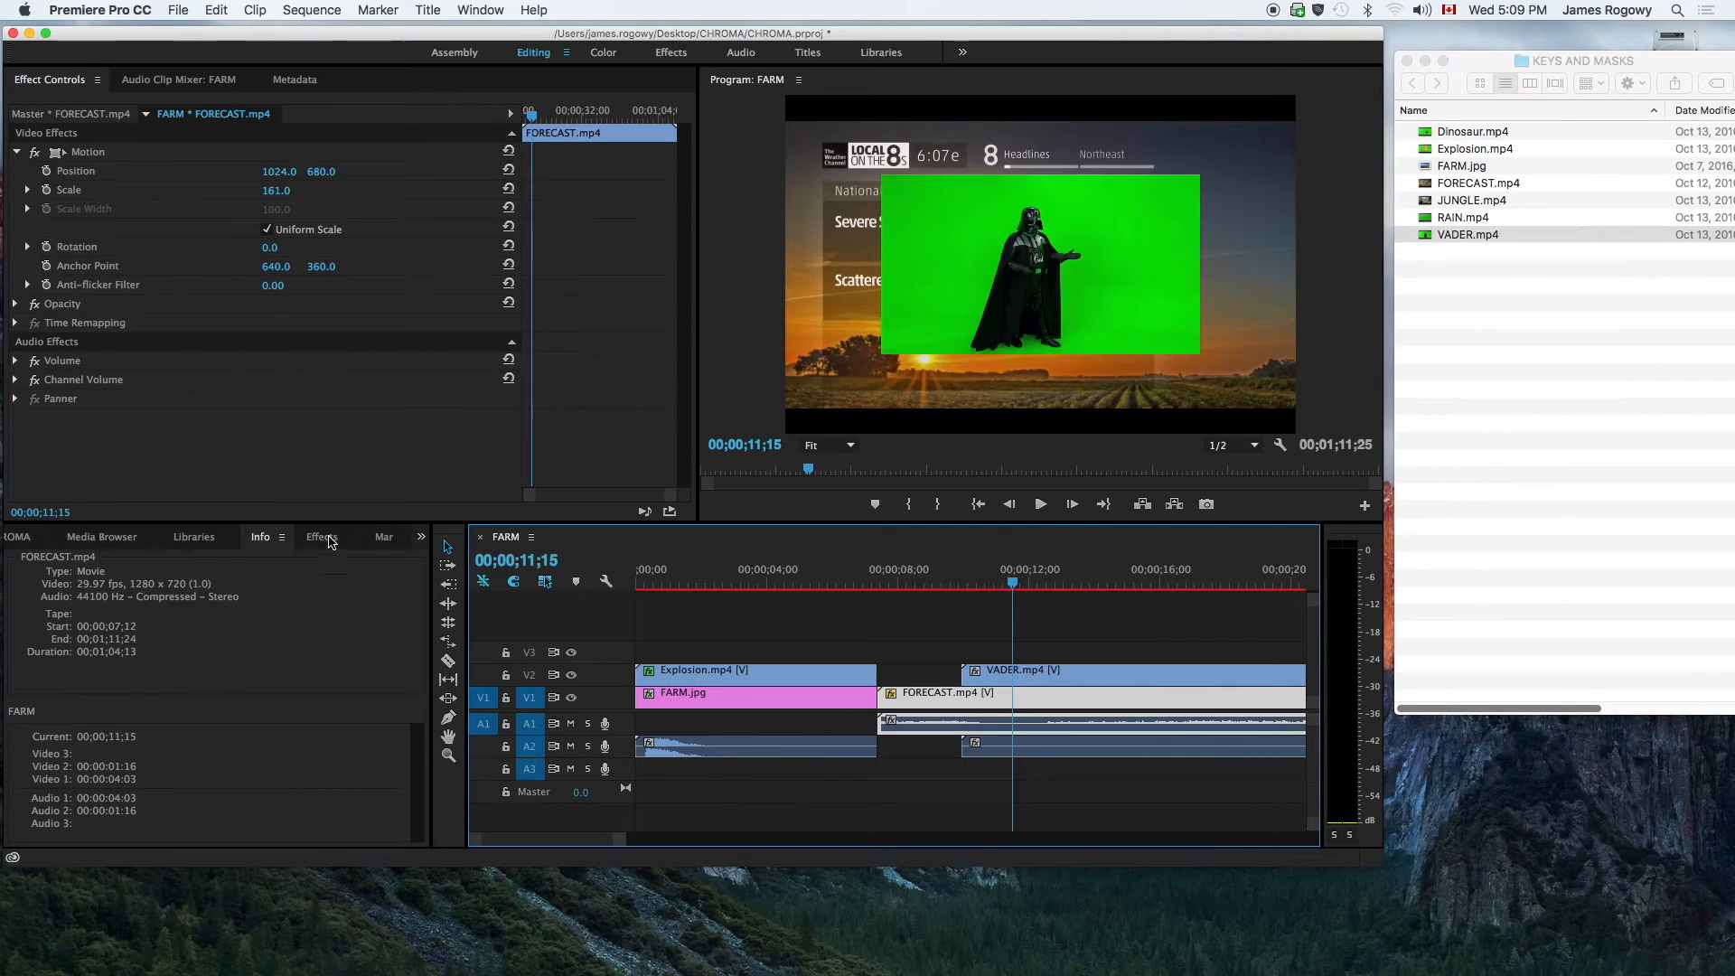
pyautogui.click(330, 540)
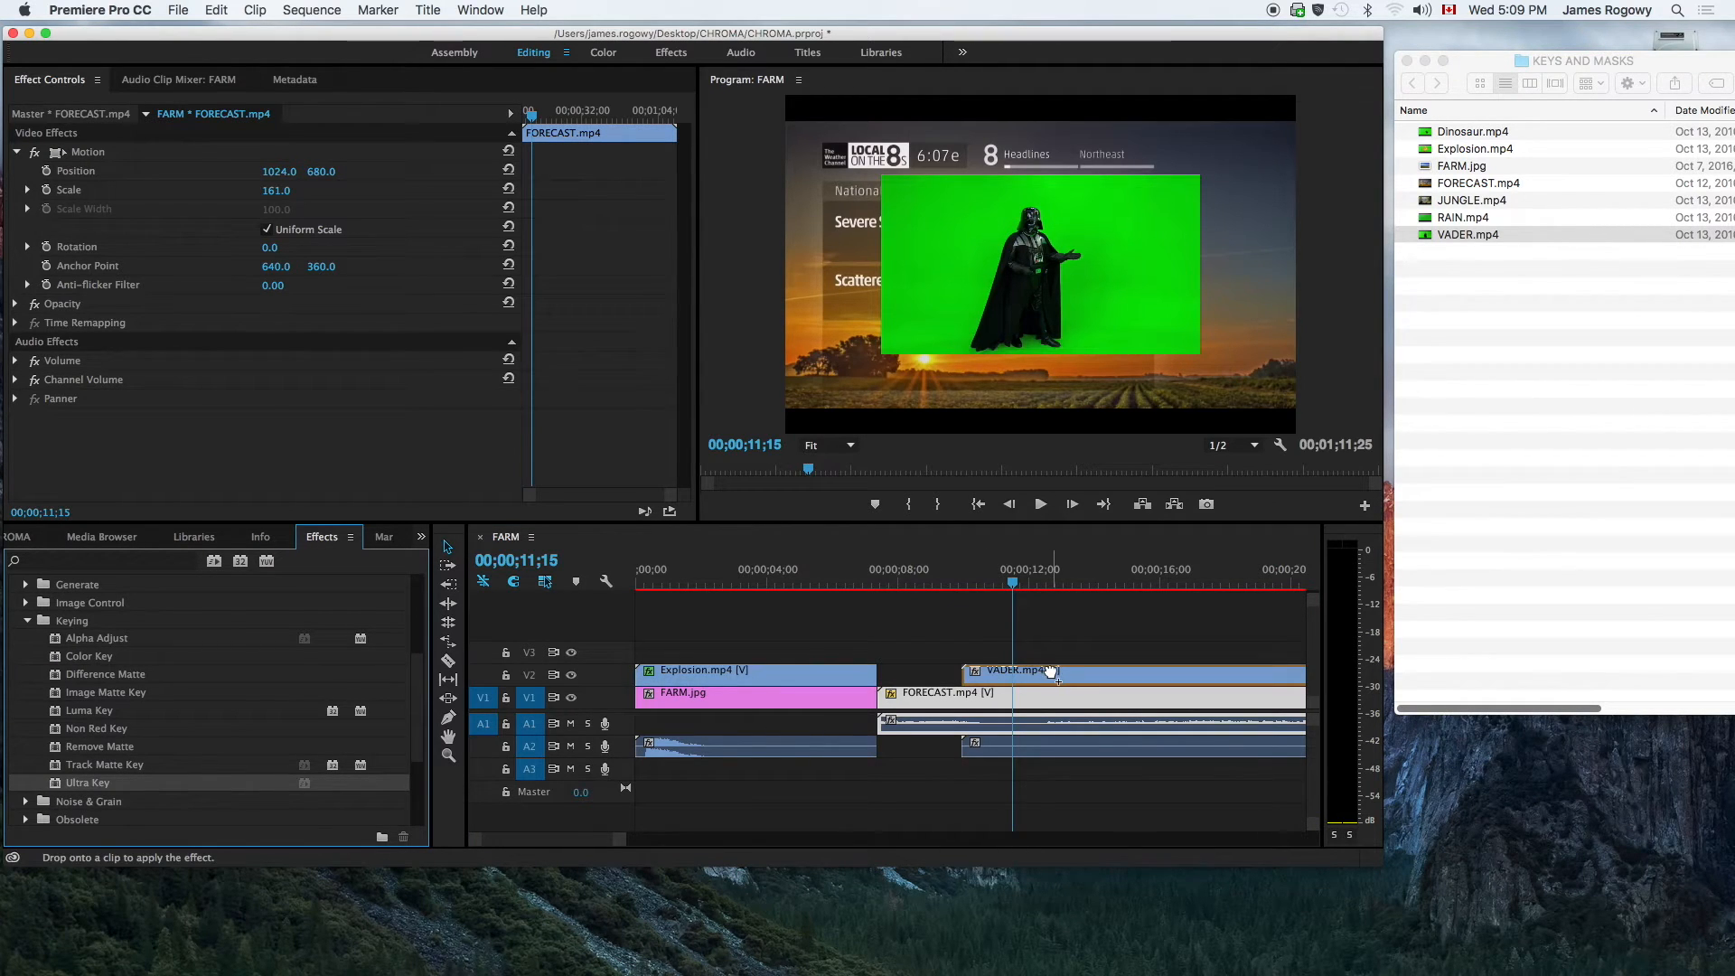
pyautogui.moveTo(1051, 670); pyautogui.dragTo(1051, 671)
pyautogui.click(294, 416)
pyautogui.click(1127, 270)
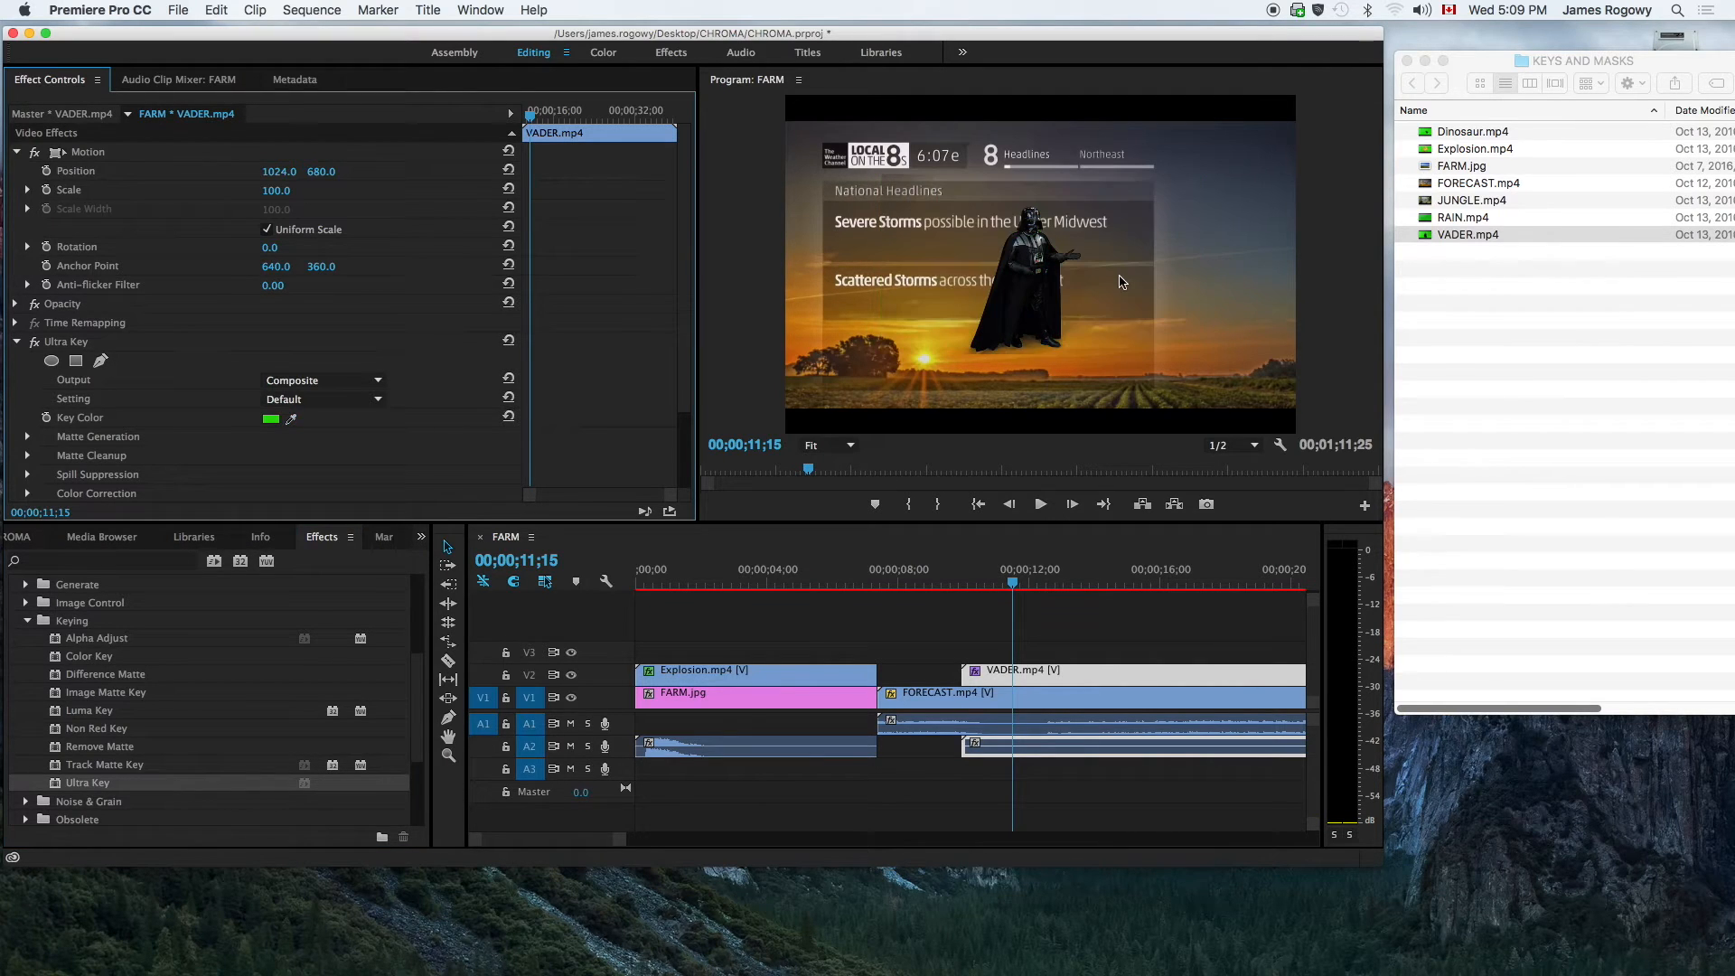
# - At 00;00;10;13, scale the VADER.mp4 clip to 192 and set its position to 1736, 602
pyautogui.moveTo(1014, 586); pyautogui.dragTo(979, 596)
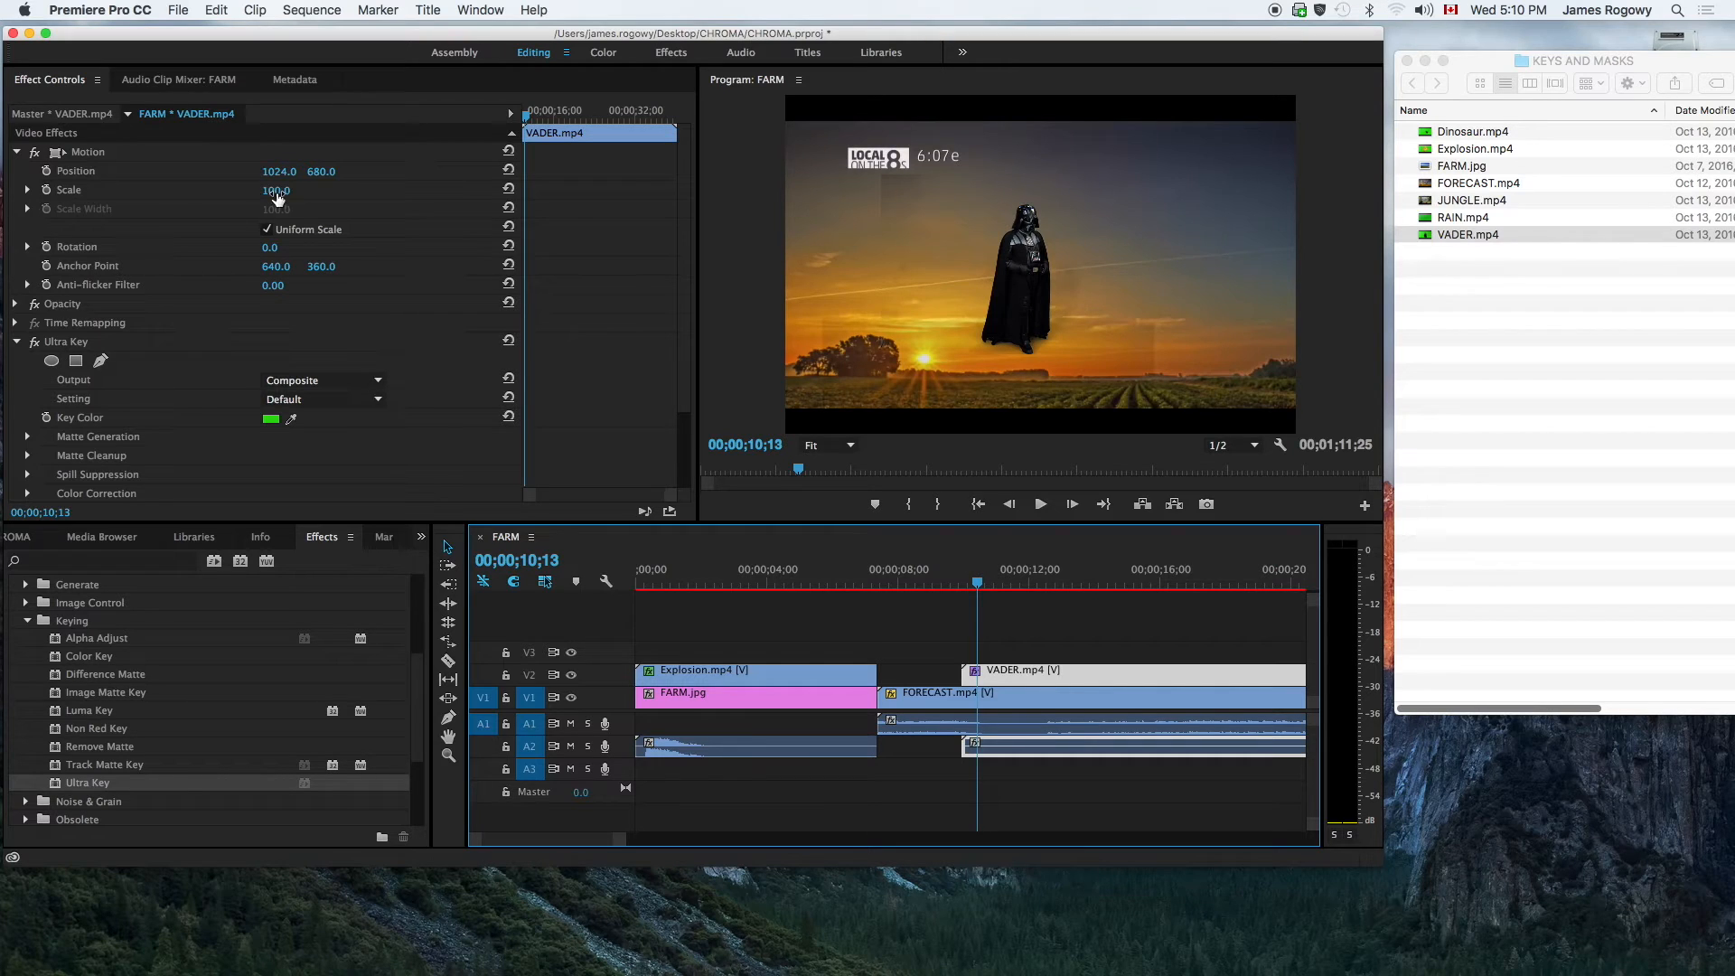
pyautogui.moveTo(278, 199); pyautogui.dragTo(363, 198)
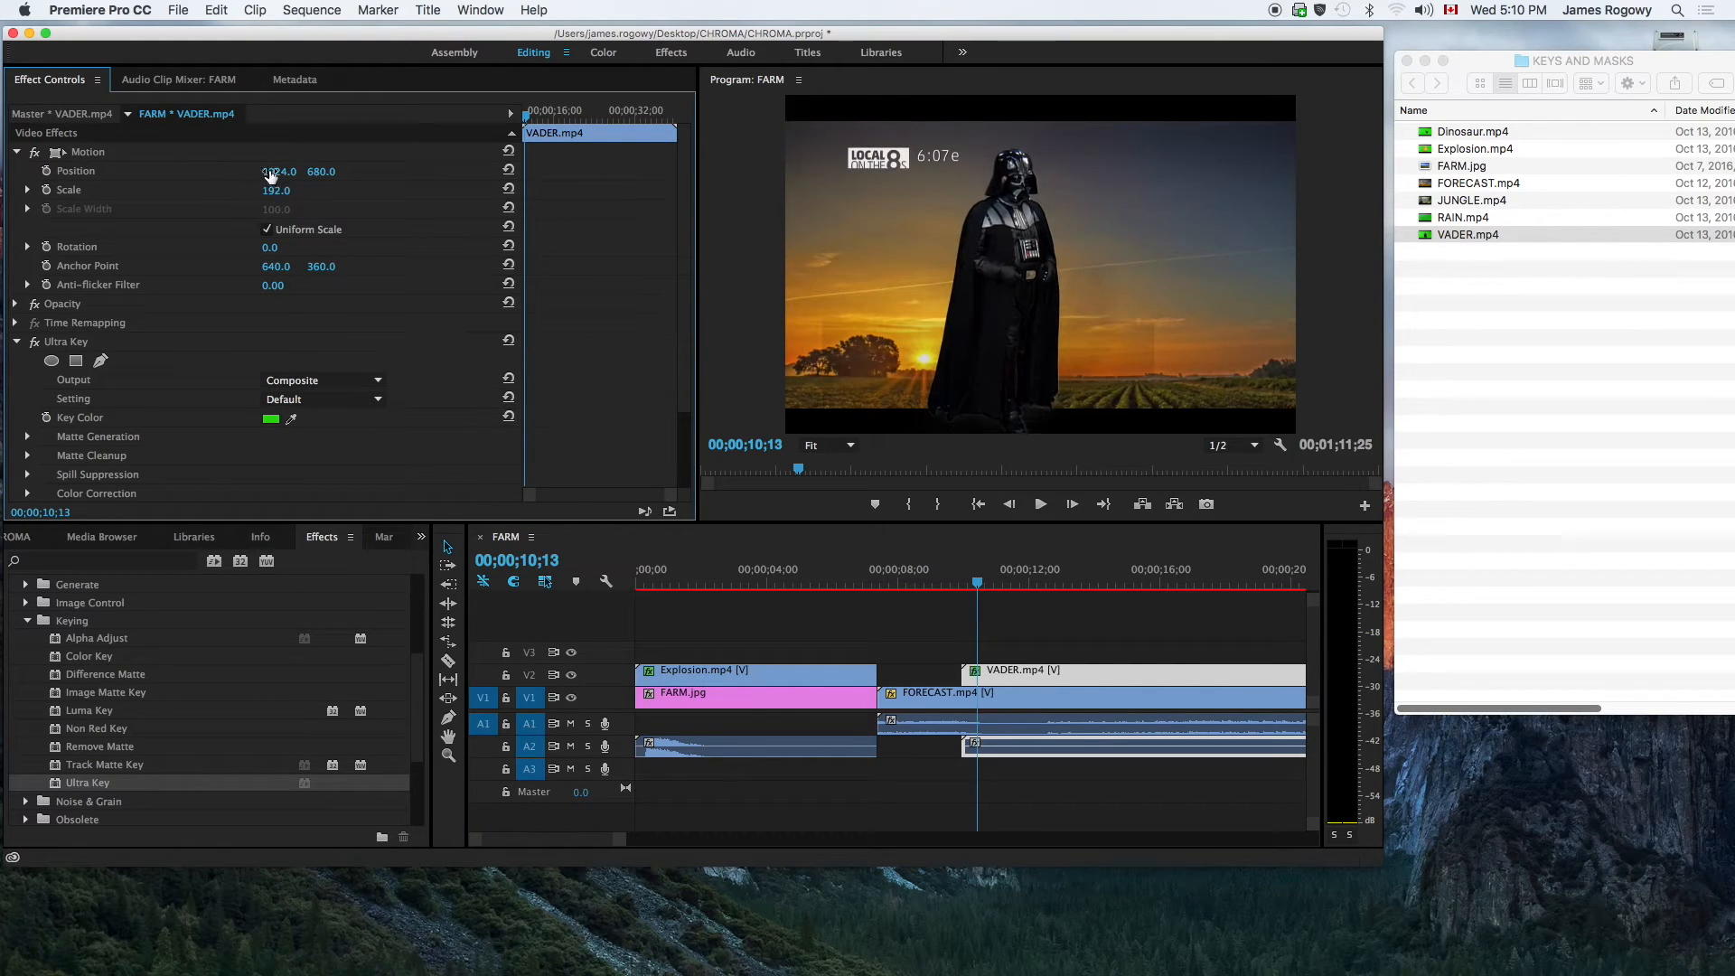
pyautogui.moveTo(321, 171); pyautogui.dragTo(921, 171)
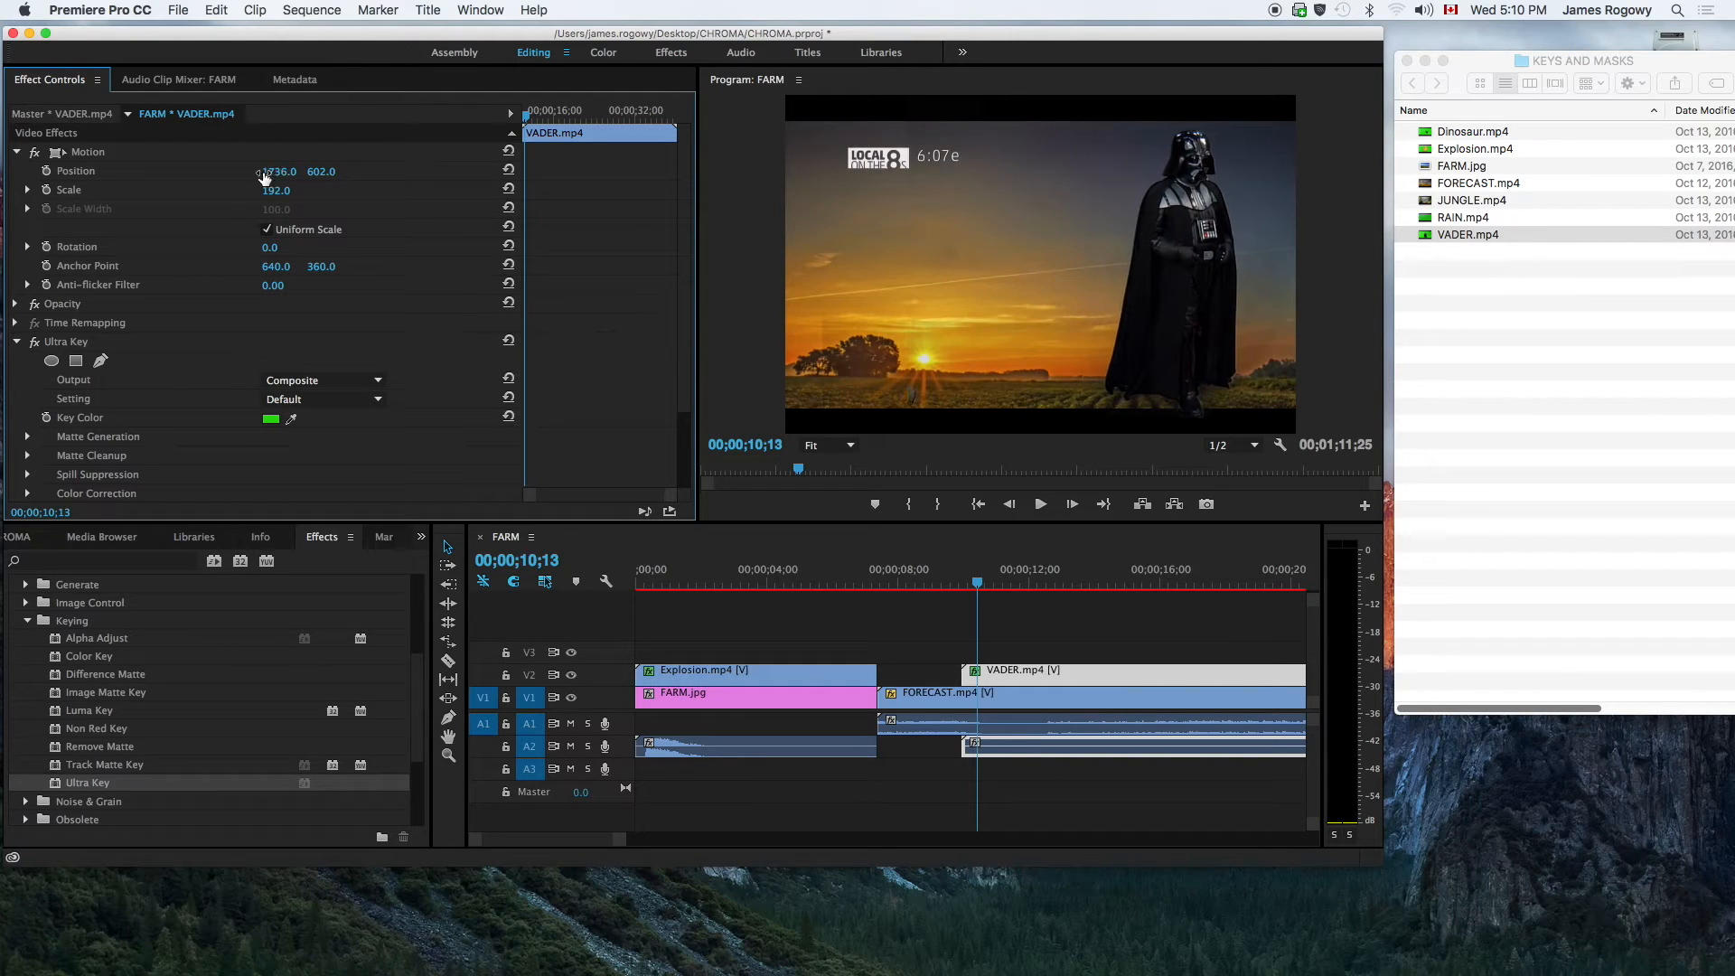
# - Scrub the forecast intro to 00;00;10;23 and move the VADER.mp4 clip to start at that time
pyautogui.click(938, 582)
pyautogui.moveTo(903, 583); pyautogui.dragTo(992, 598)
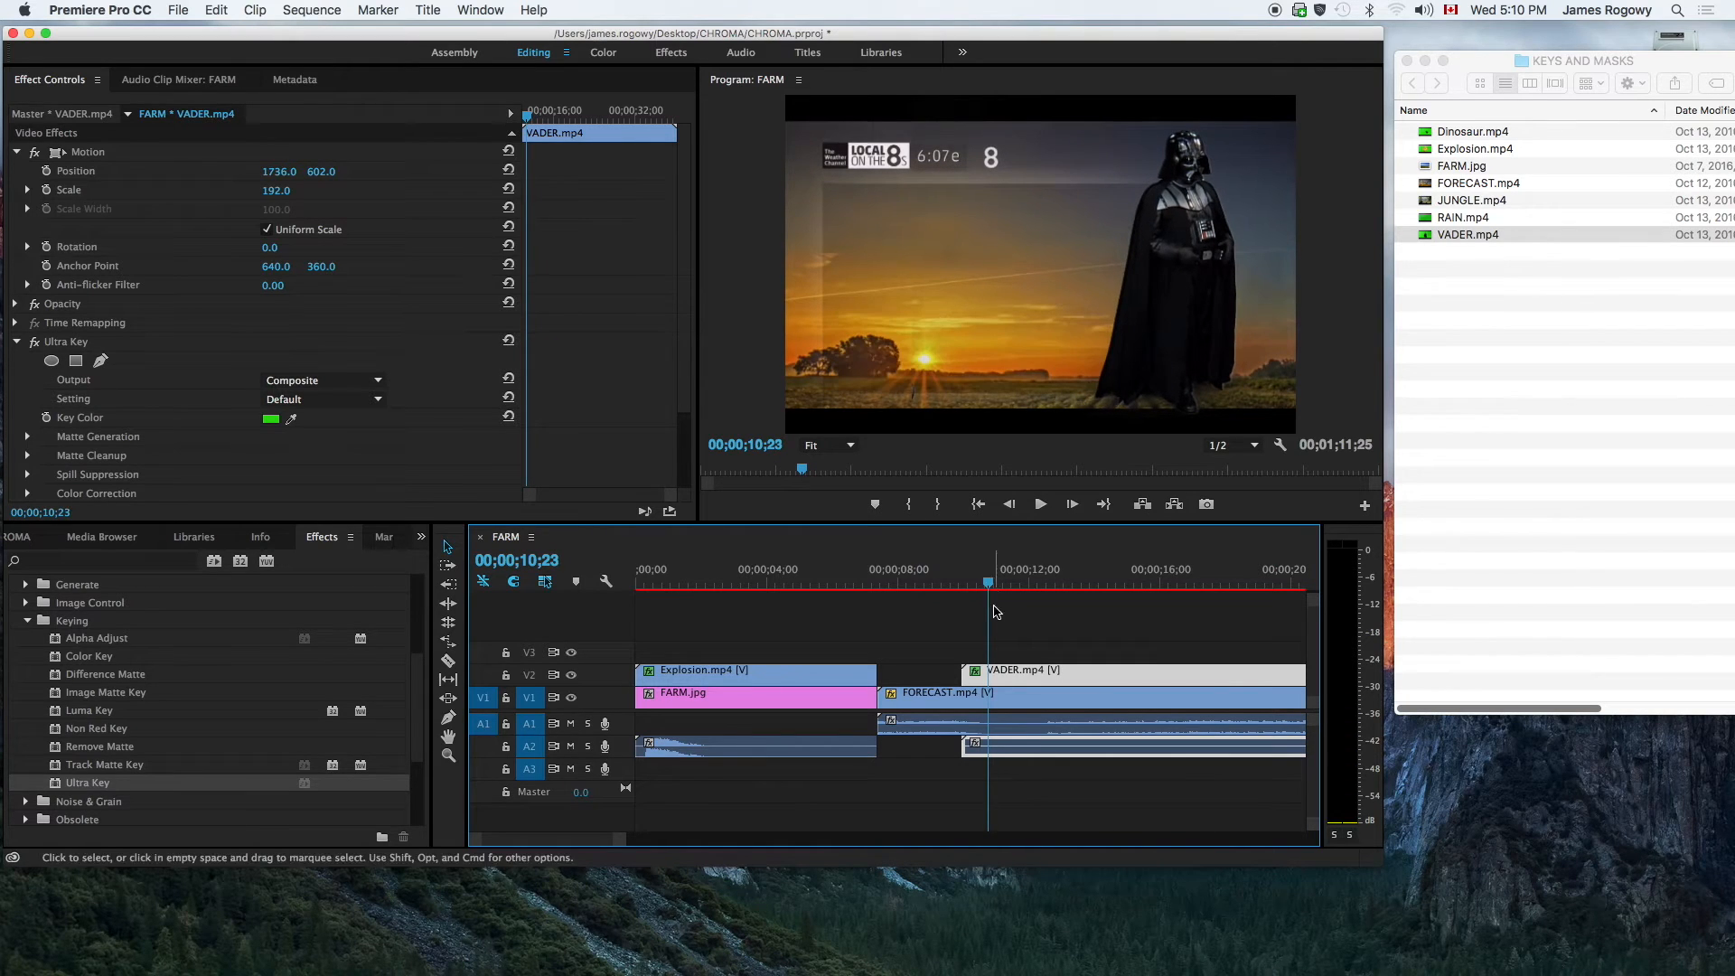
pyautogui.moveTo(1011, 674); pyautogui.dragTo(1036, 669)
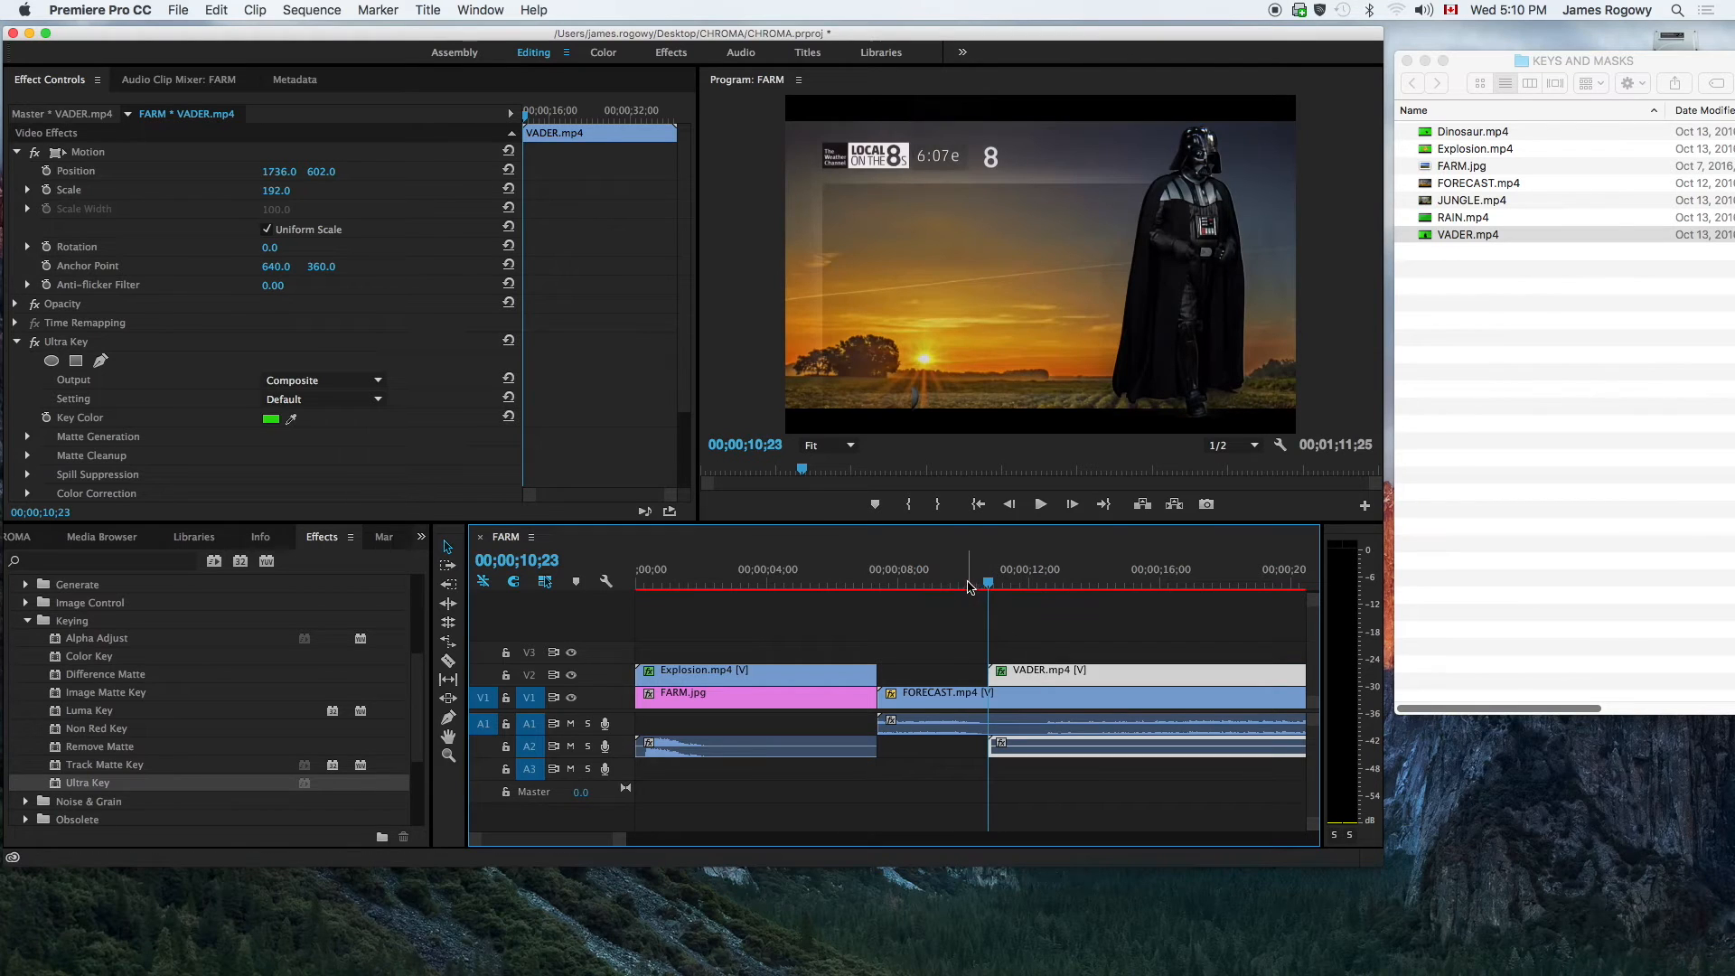
# - Play the keyed Vader footage over the forecast and lower the system volume during playback
pyautogui.press('space')
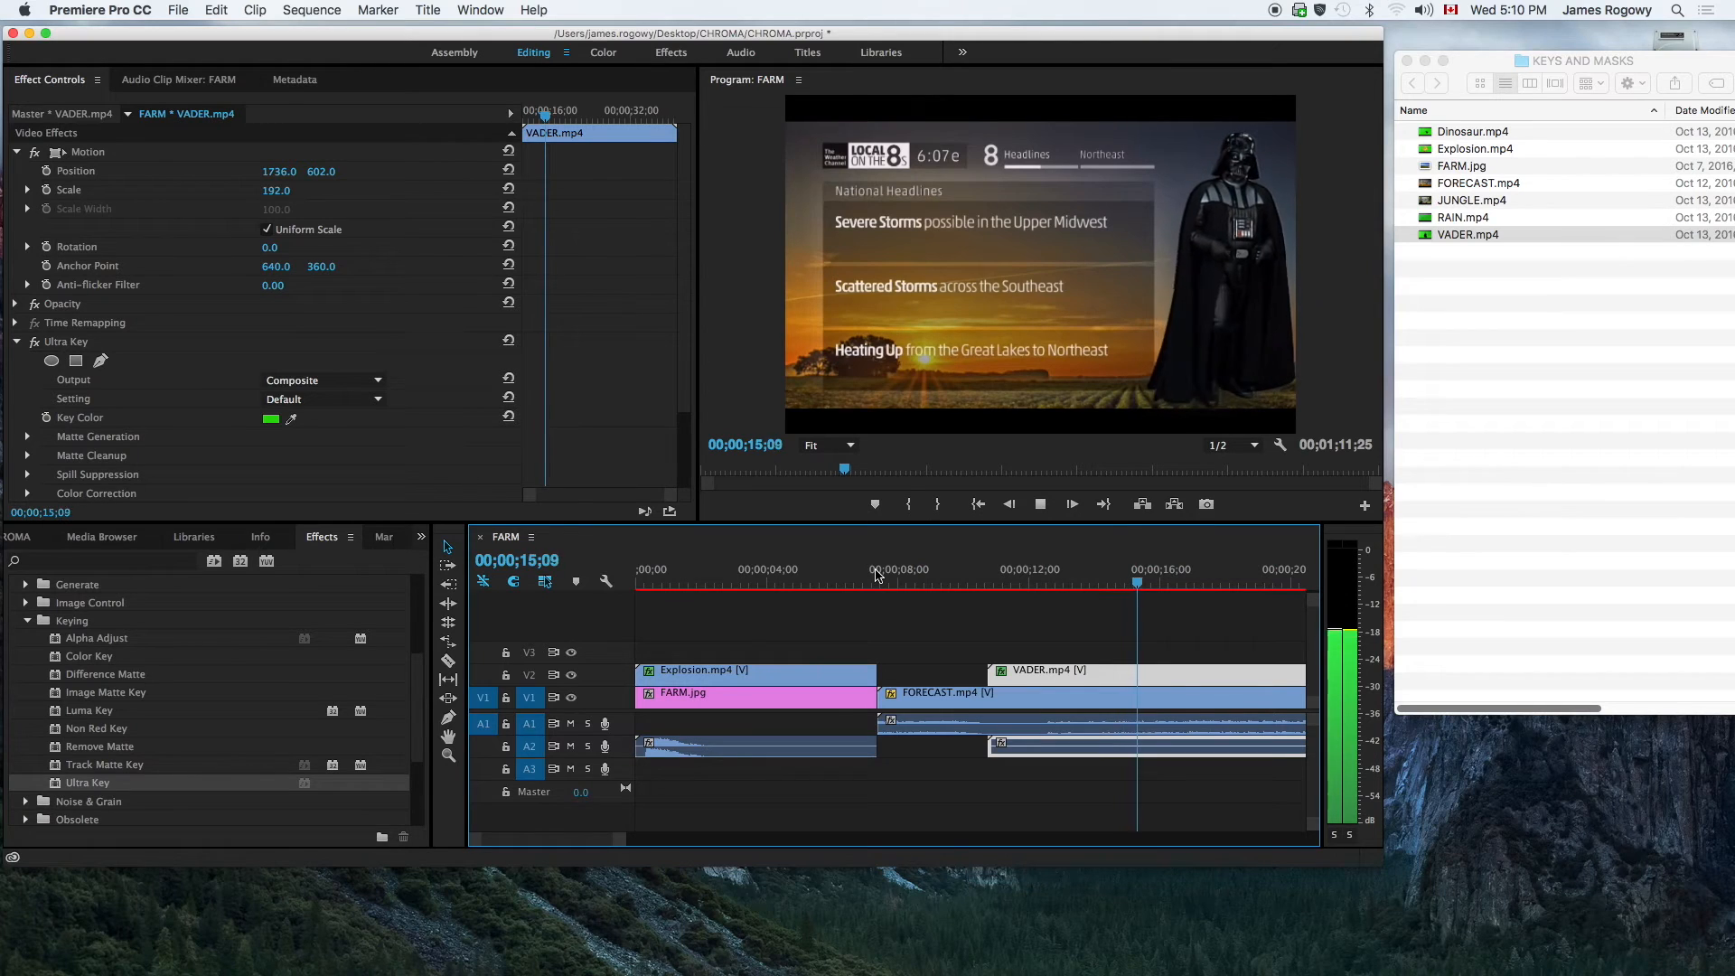
pyautogui.press('XF86AudioRaiseVolume')
pyautogui.press('XF86AudioLowerVolume')
pyautogui.press('XF86AudioLowerVolume')
pyautogui.press('XF86AudioLowerVolume')
pyautogui.press('XF86AudioLowerVolume')
pyautogui.press('XF86AudioLowerVolume')
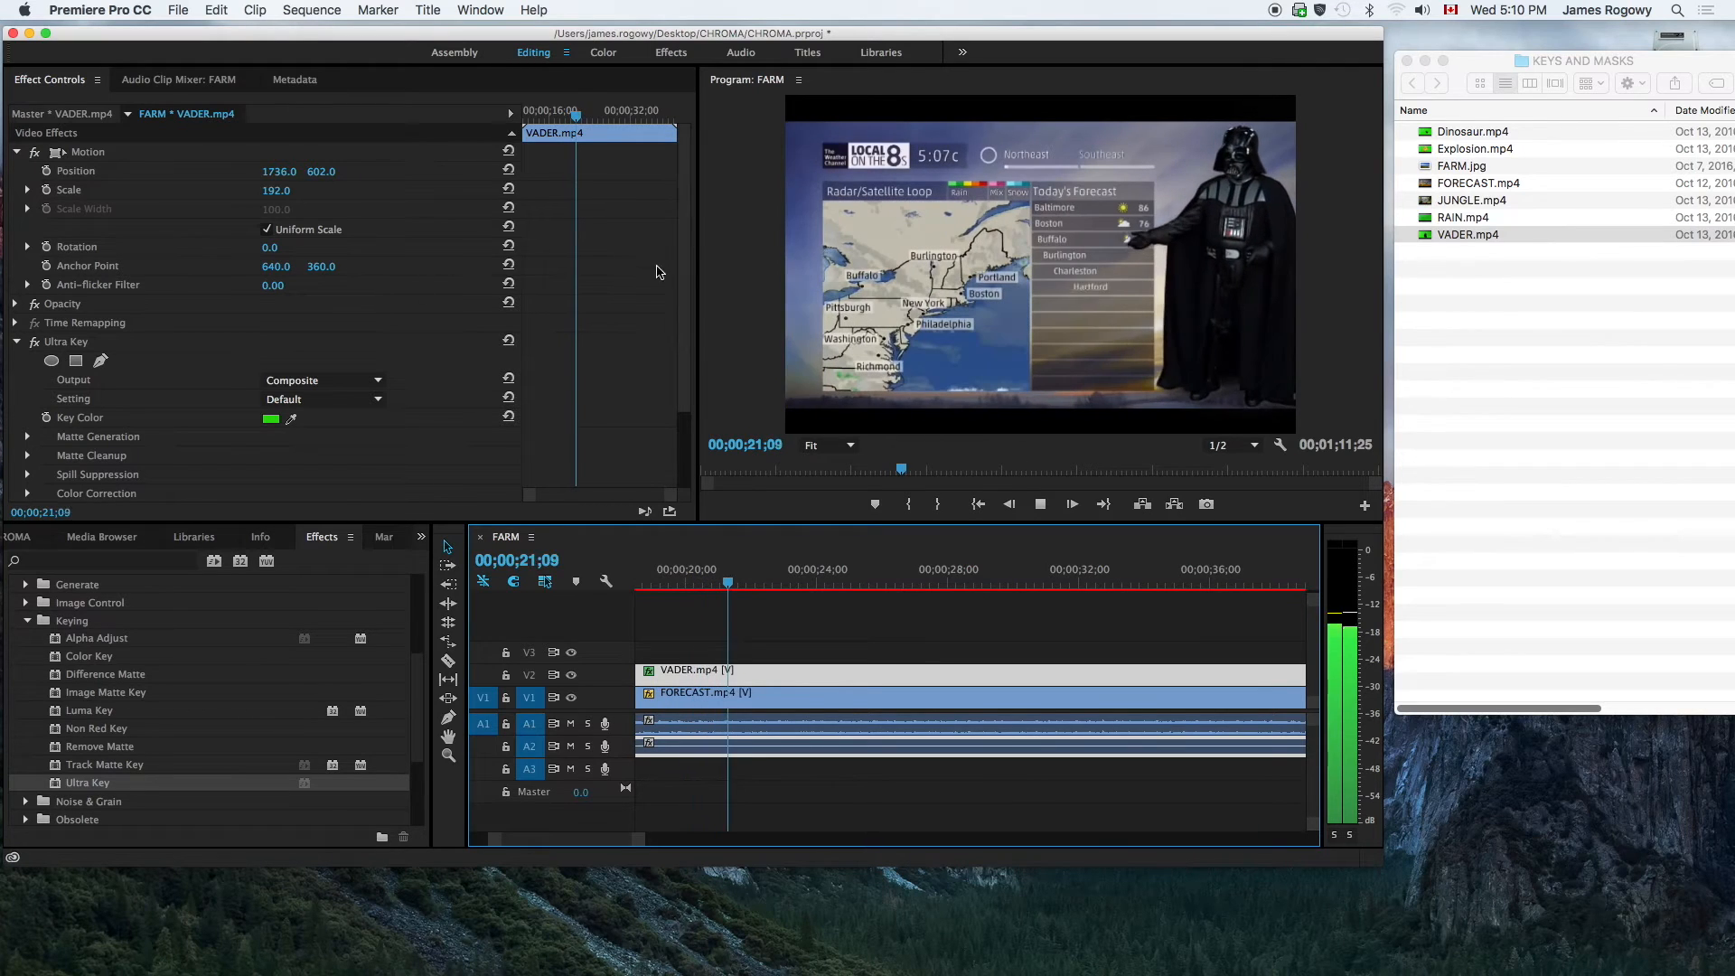
# - Stop playback at 00;00;32;26 and set the VADER.mp4 clip's position to 1633, 611
pyautogui.moveTo(321, 172); pyautogui.dragTo(314, 172)
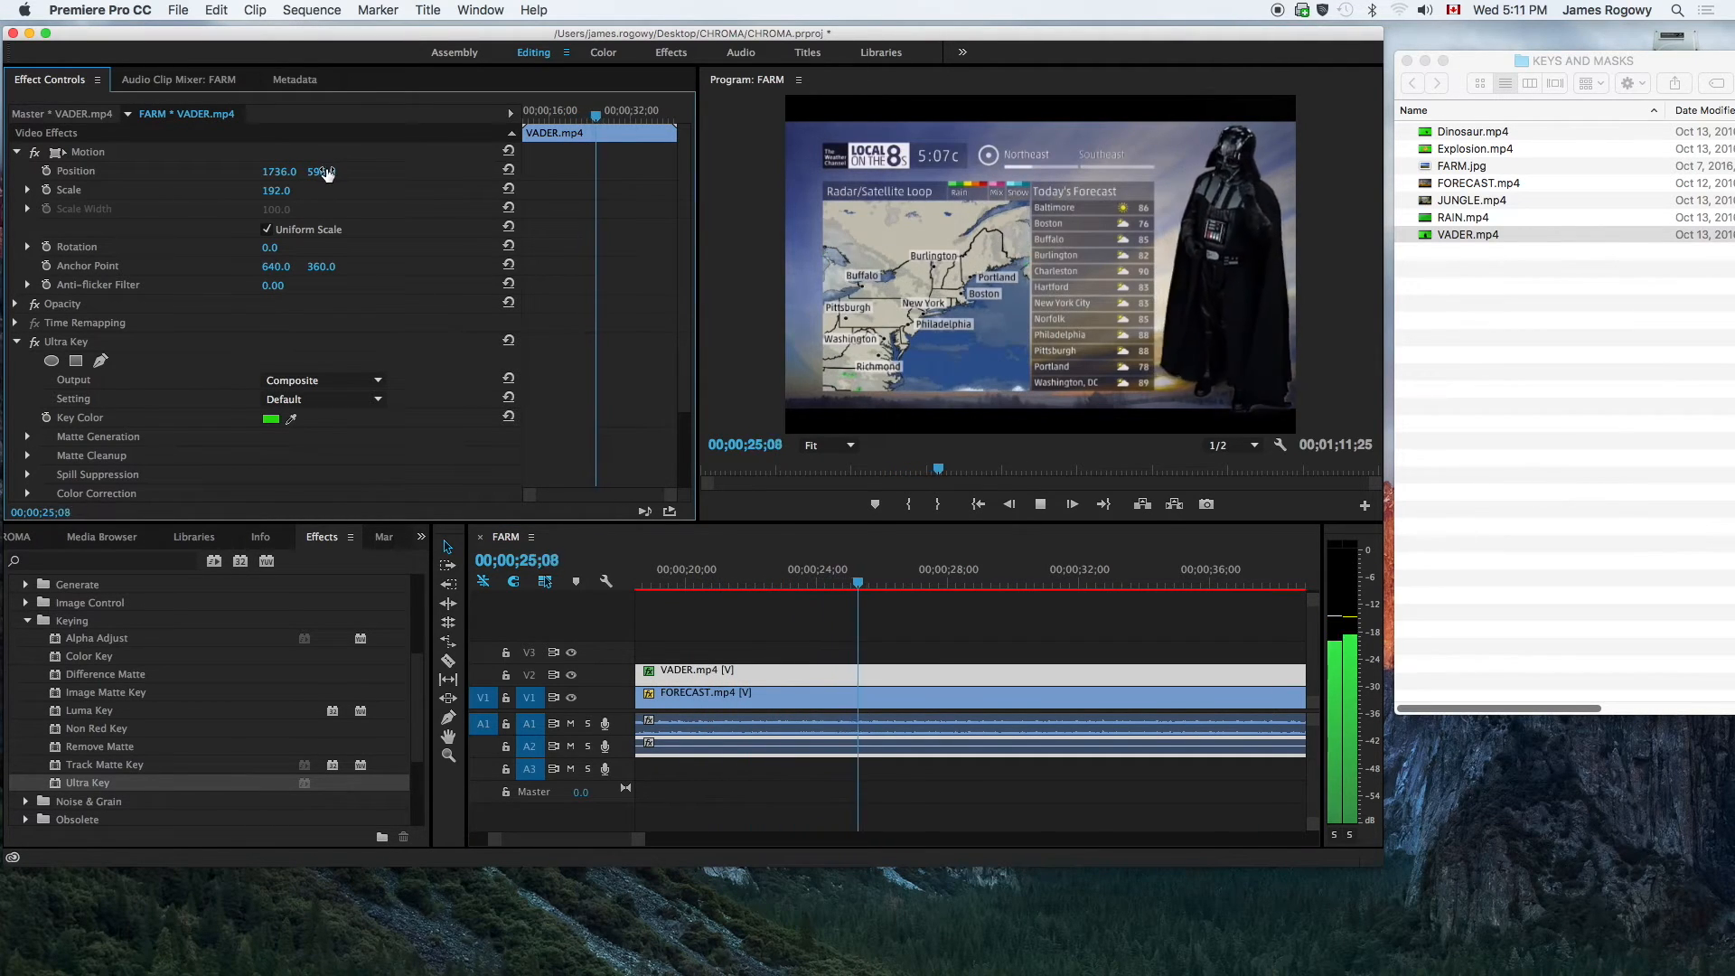
pyautogui.moveTo(325, 173); pyautogui.dragTo(333, 173)
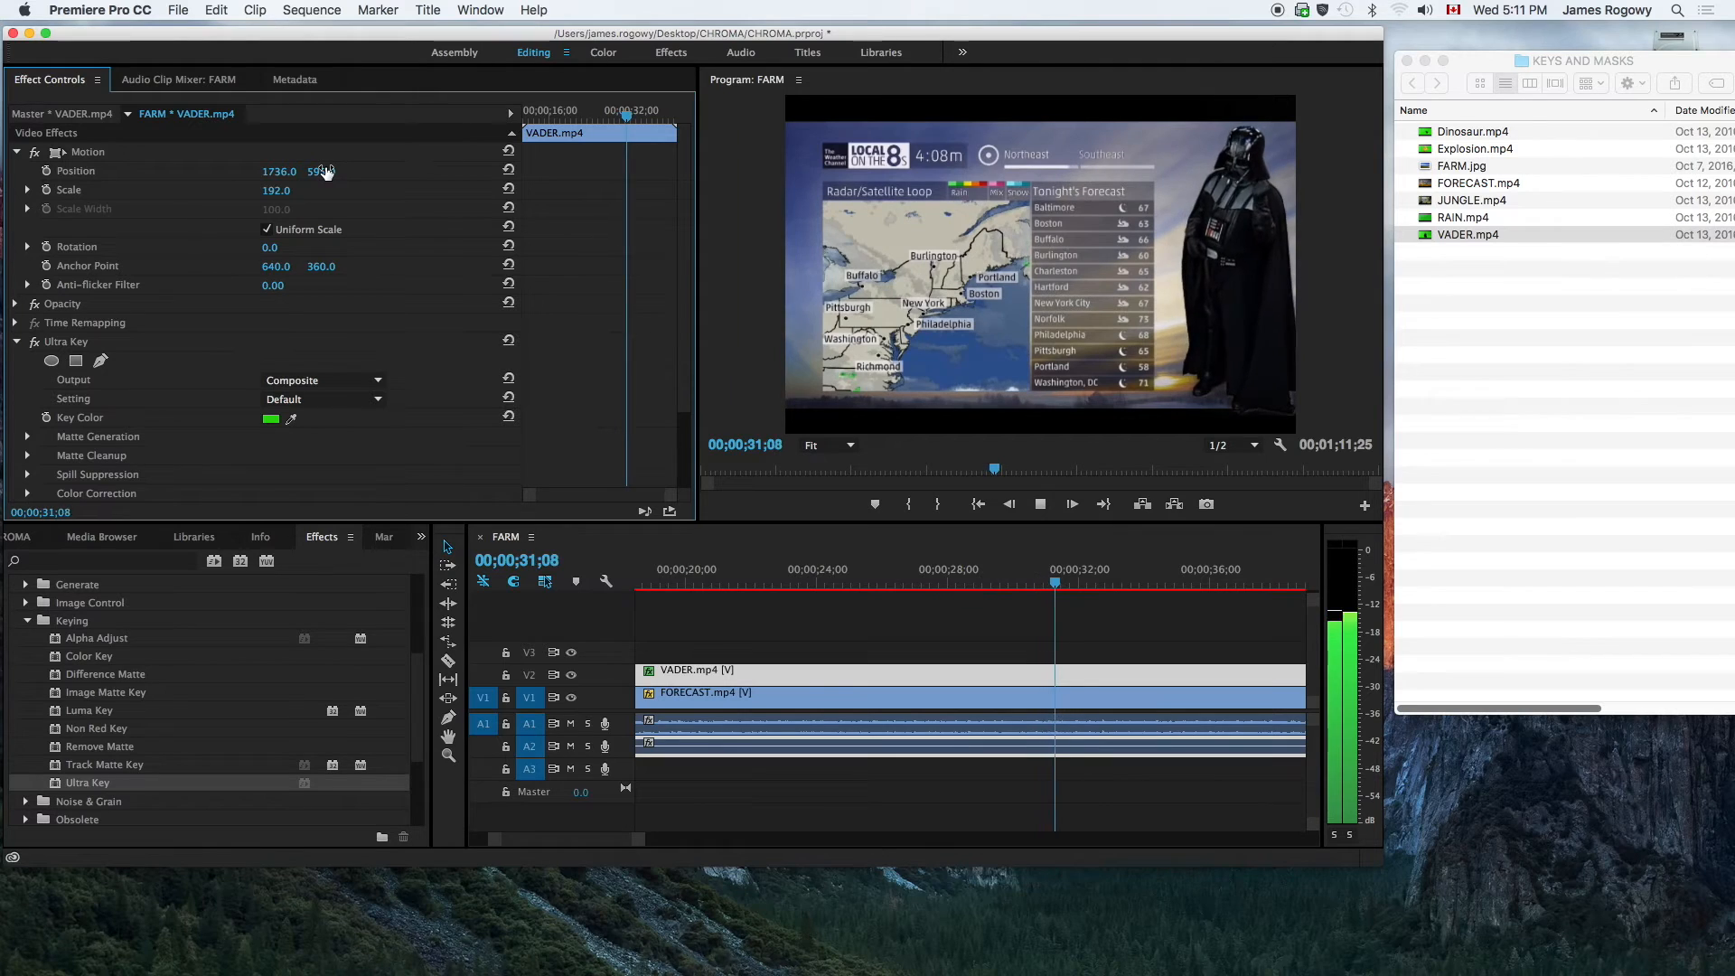
pyautogui.press('space')
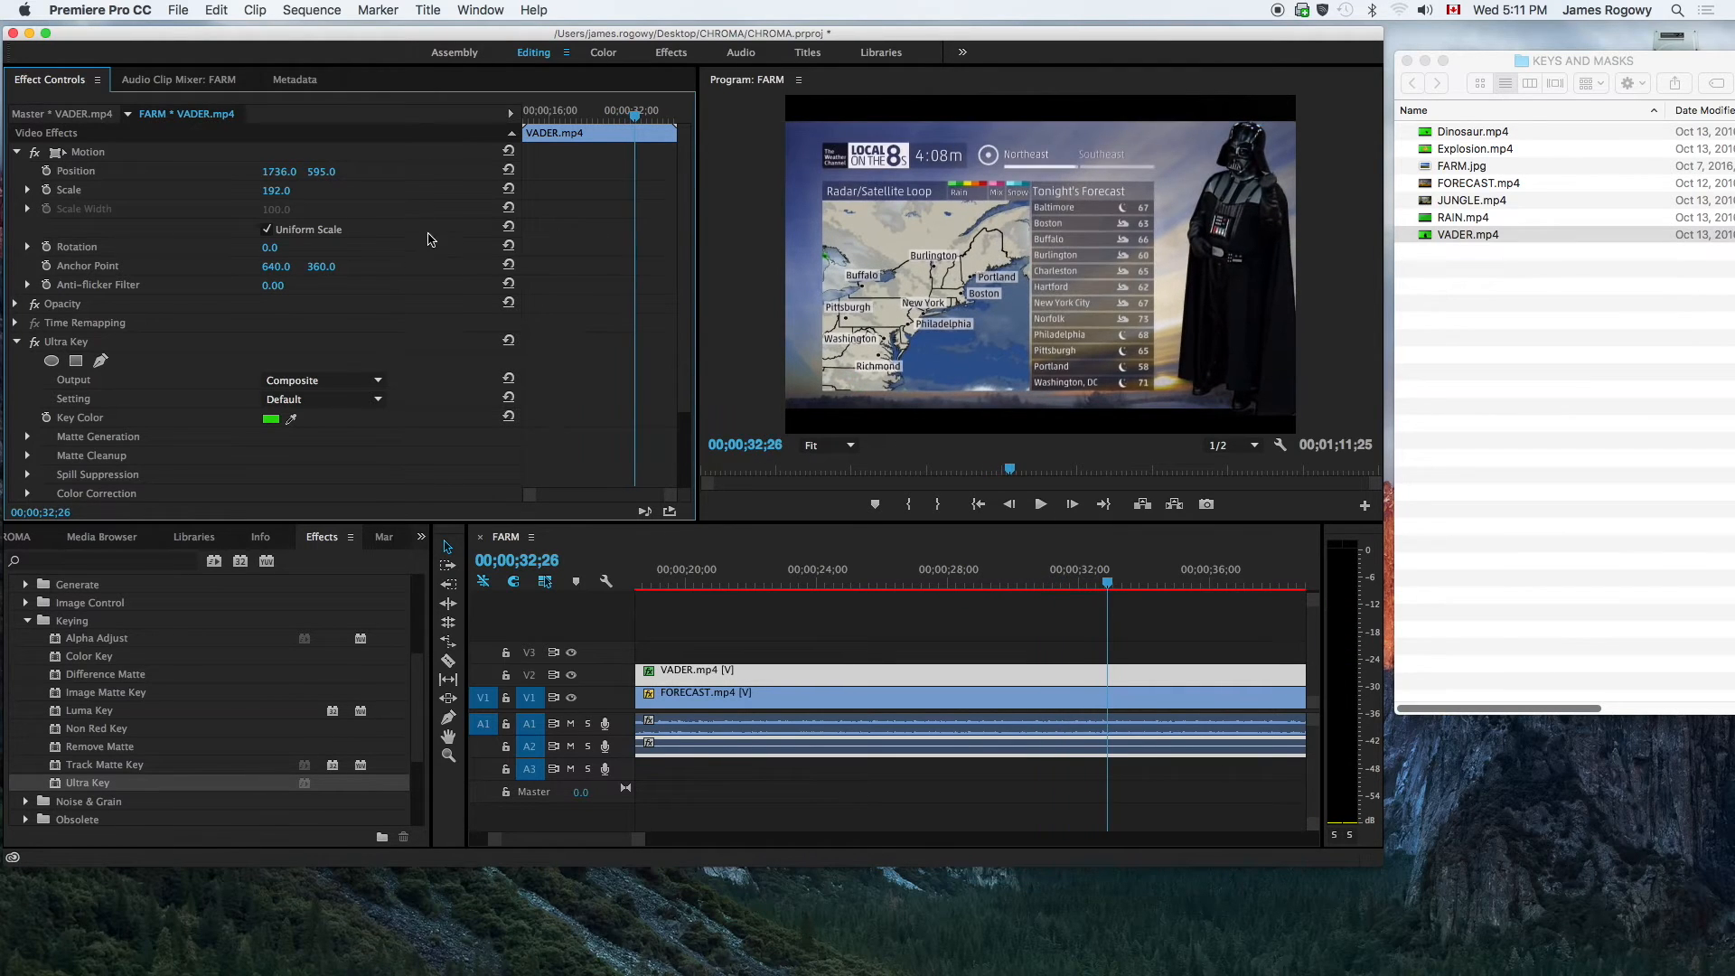
pyautogui.click(1062, 678)
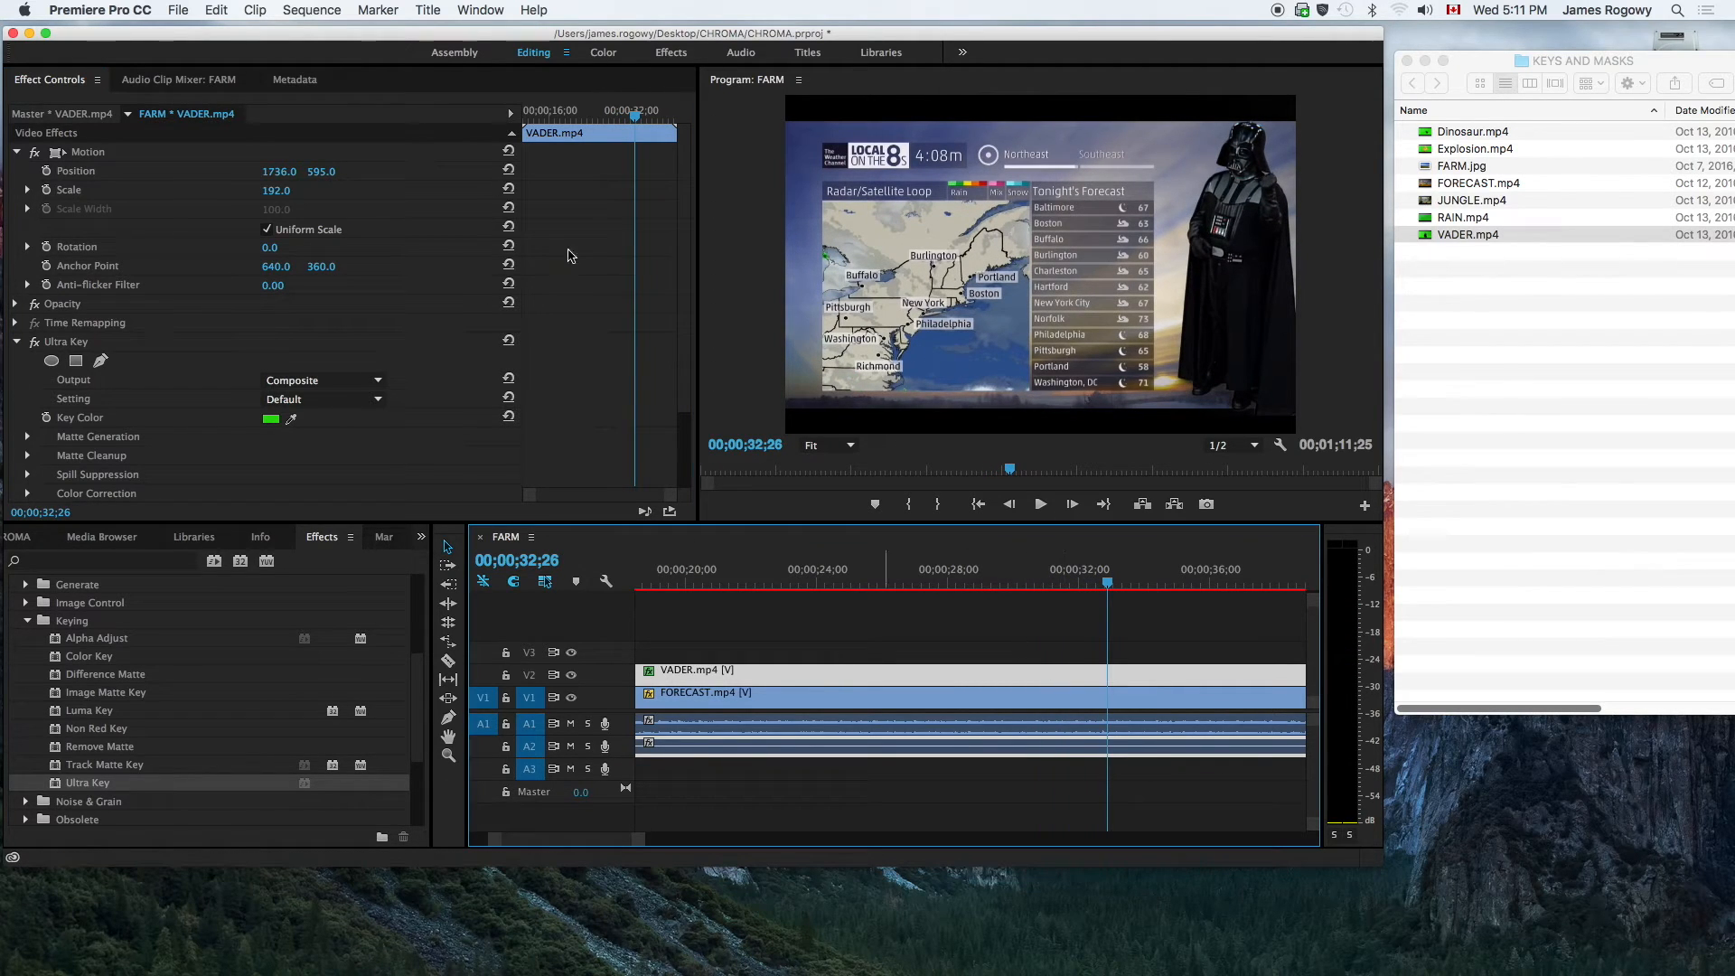
pyautogui.moveTo(326, 173); pyautogui.dragTo(304, 172)
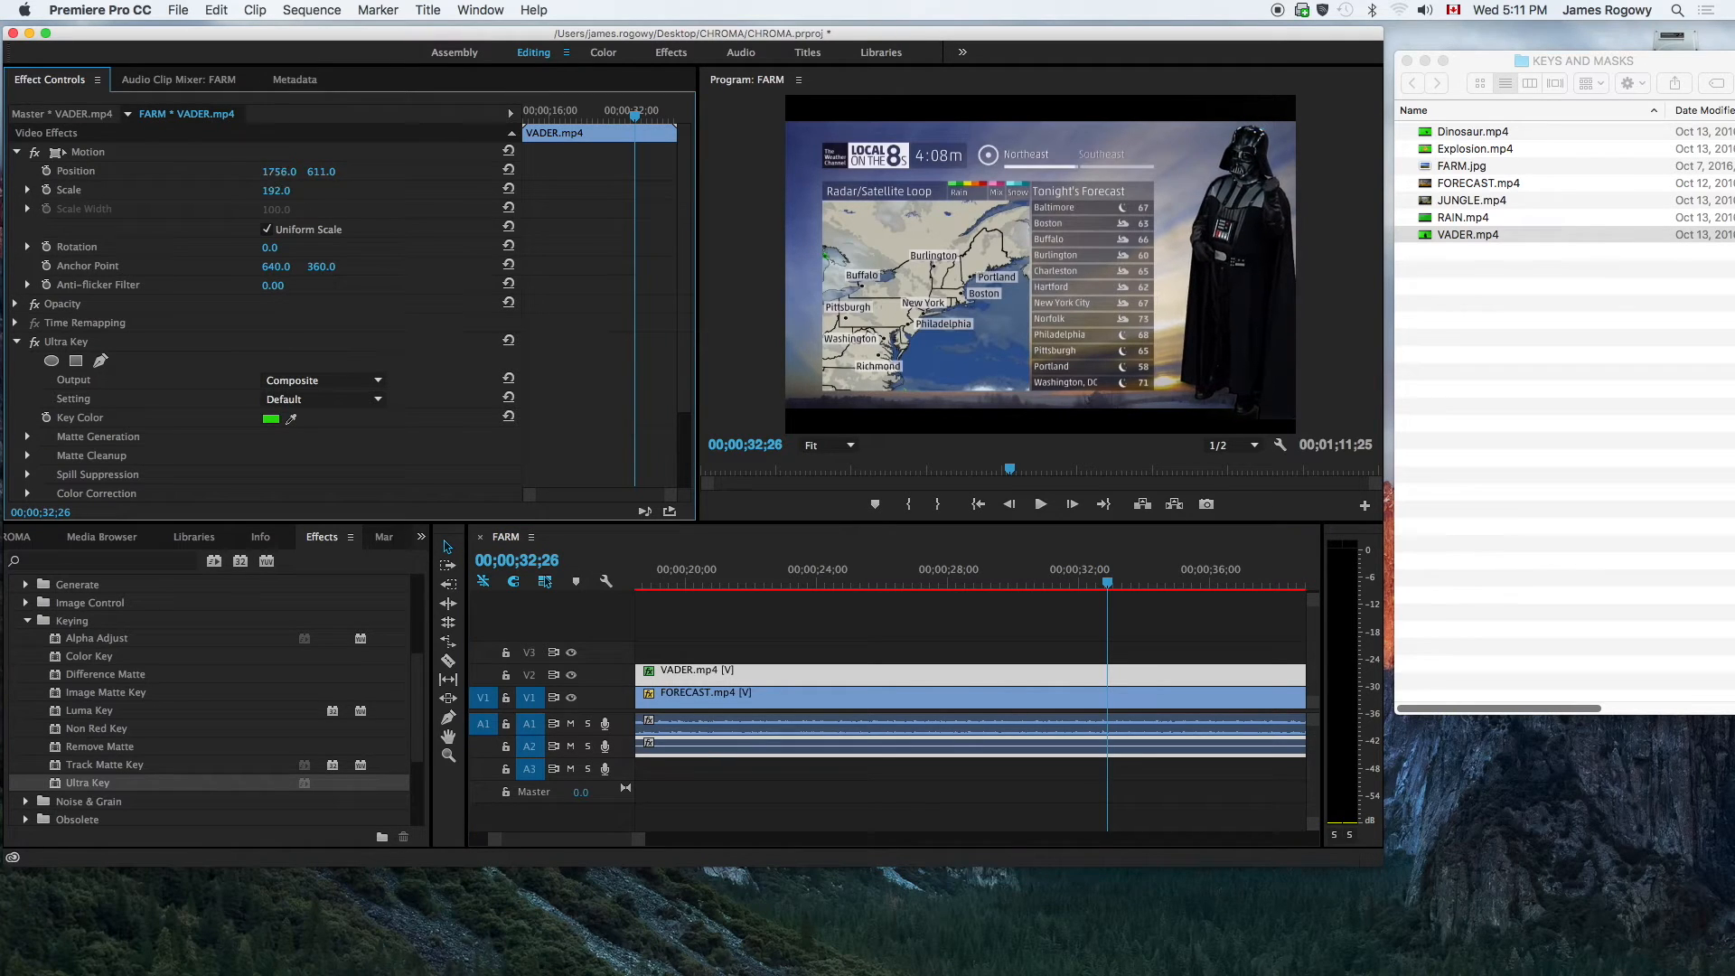
pyautogui.moveTo(279, 171); pyautogui.dragTo(253, 171)
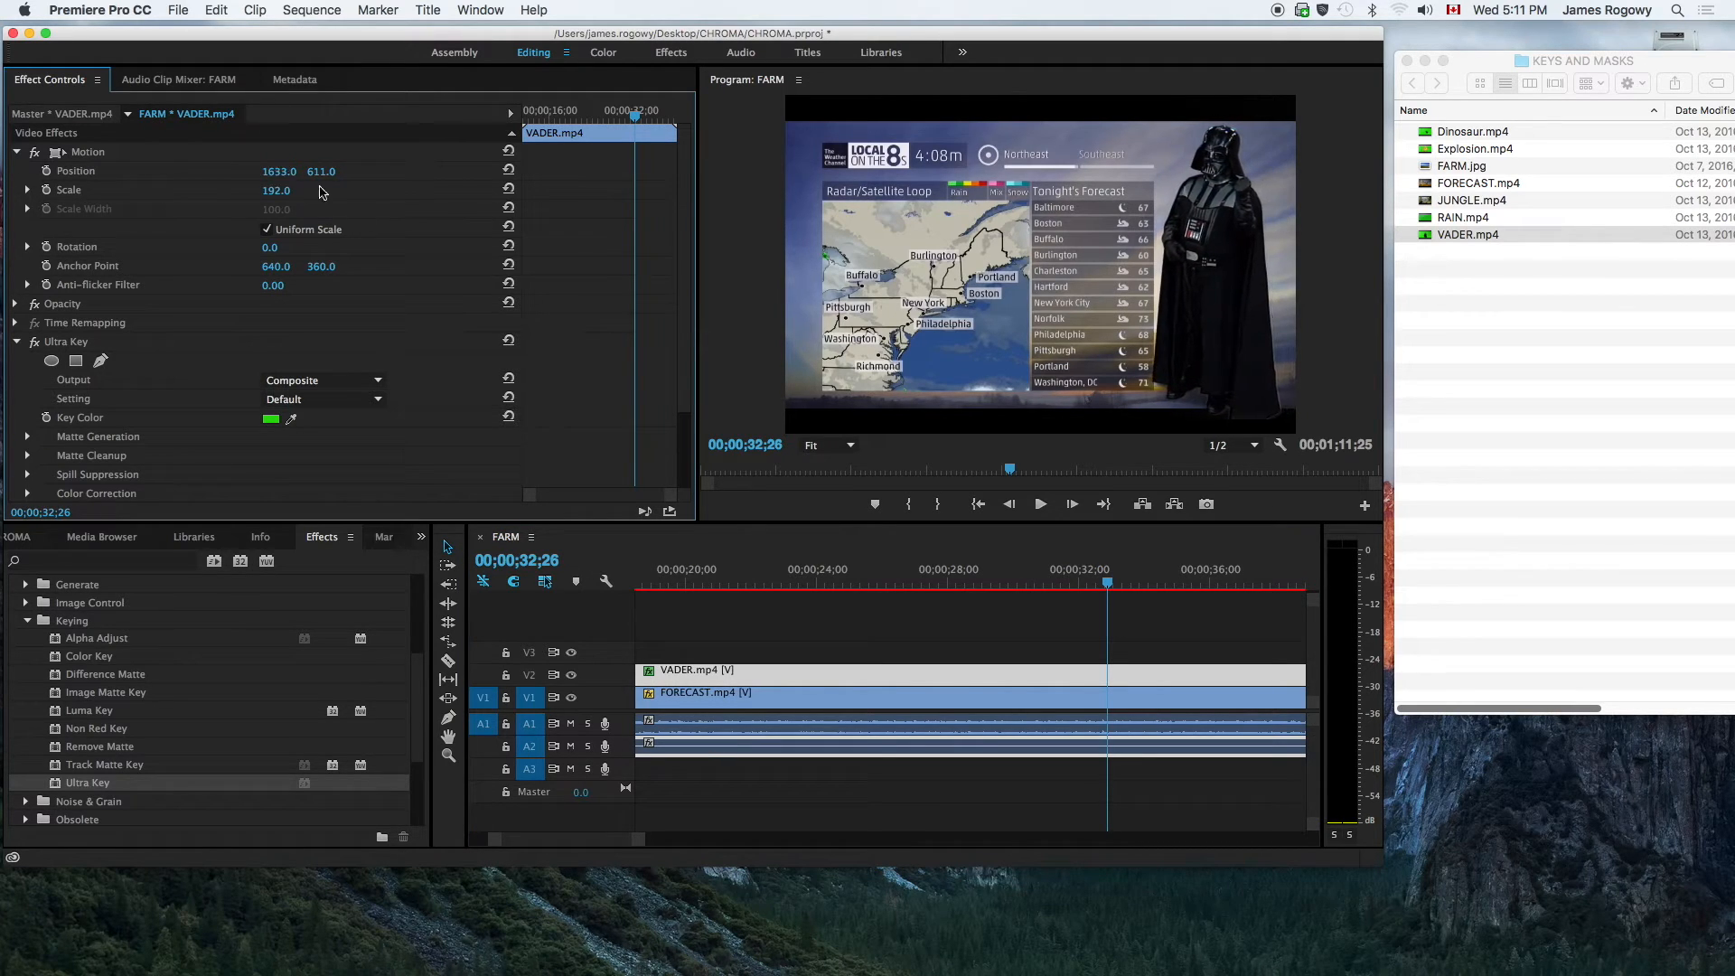
# - Play the repositioned Vader composite up to 00;00;40;24 and select the FORECAST.mp4 clip
pyautogui.press('space')
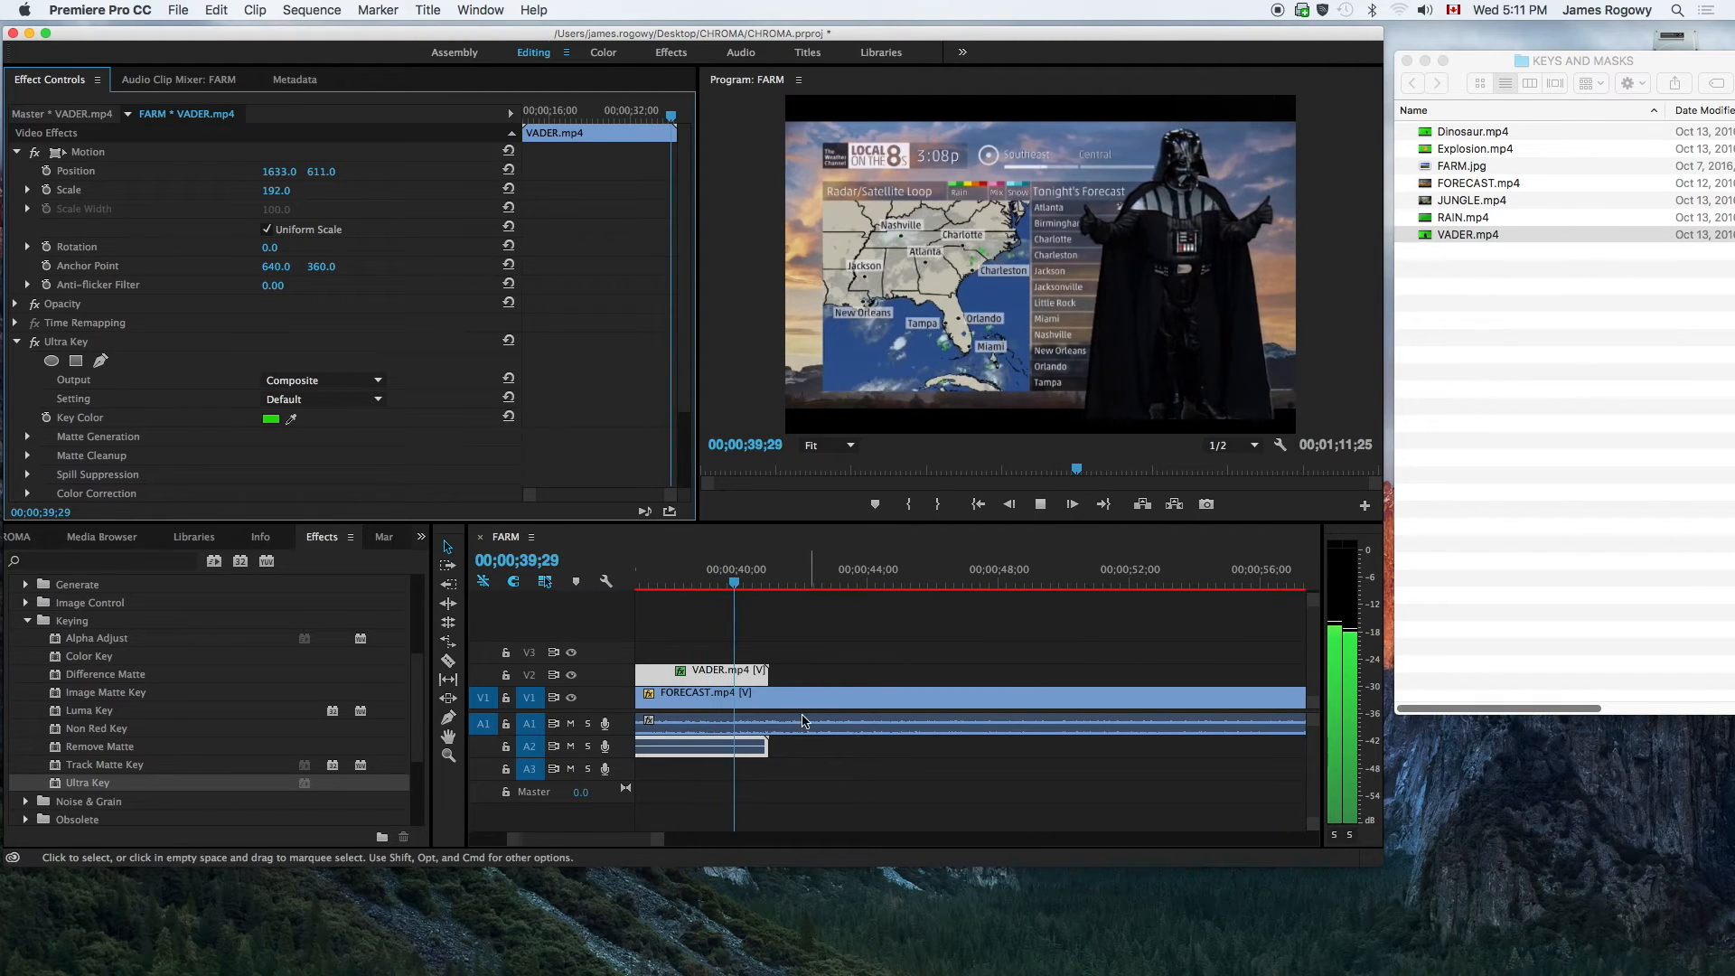
pyautogui.press('space')
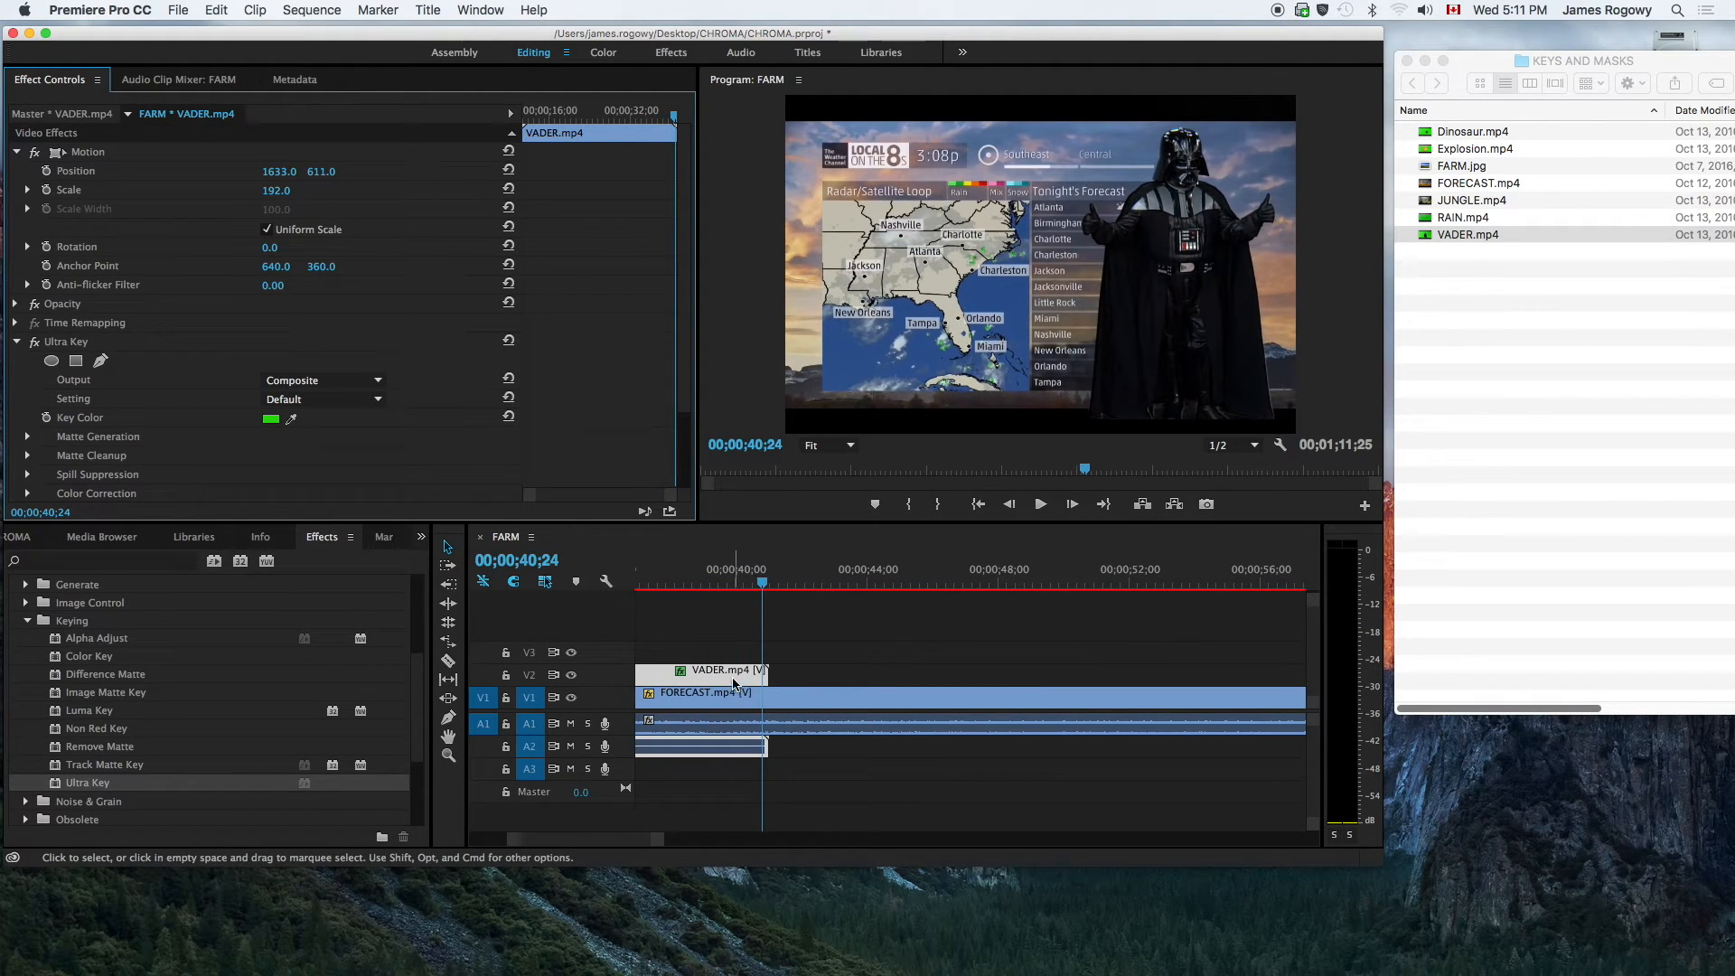
pyautogui.click(820, 699)
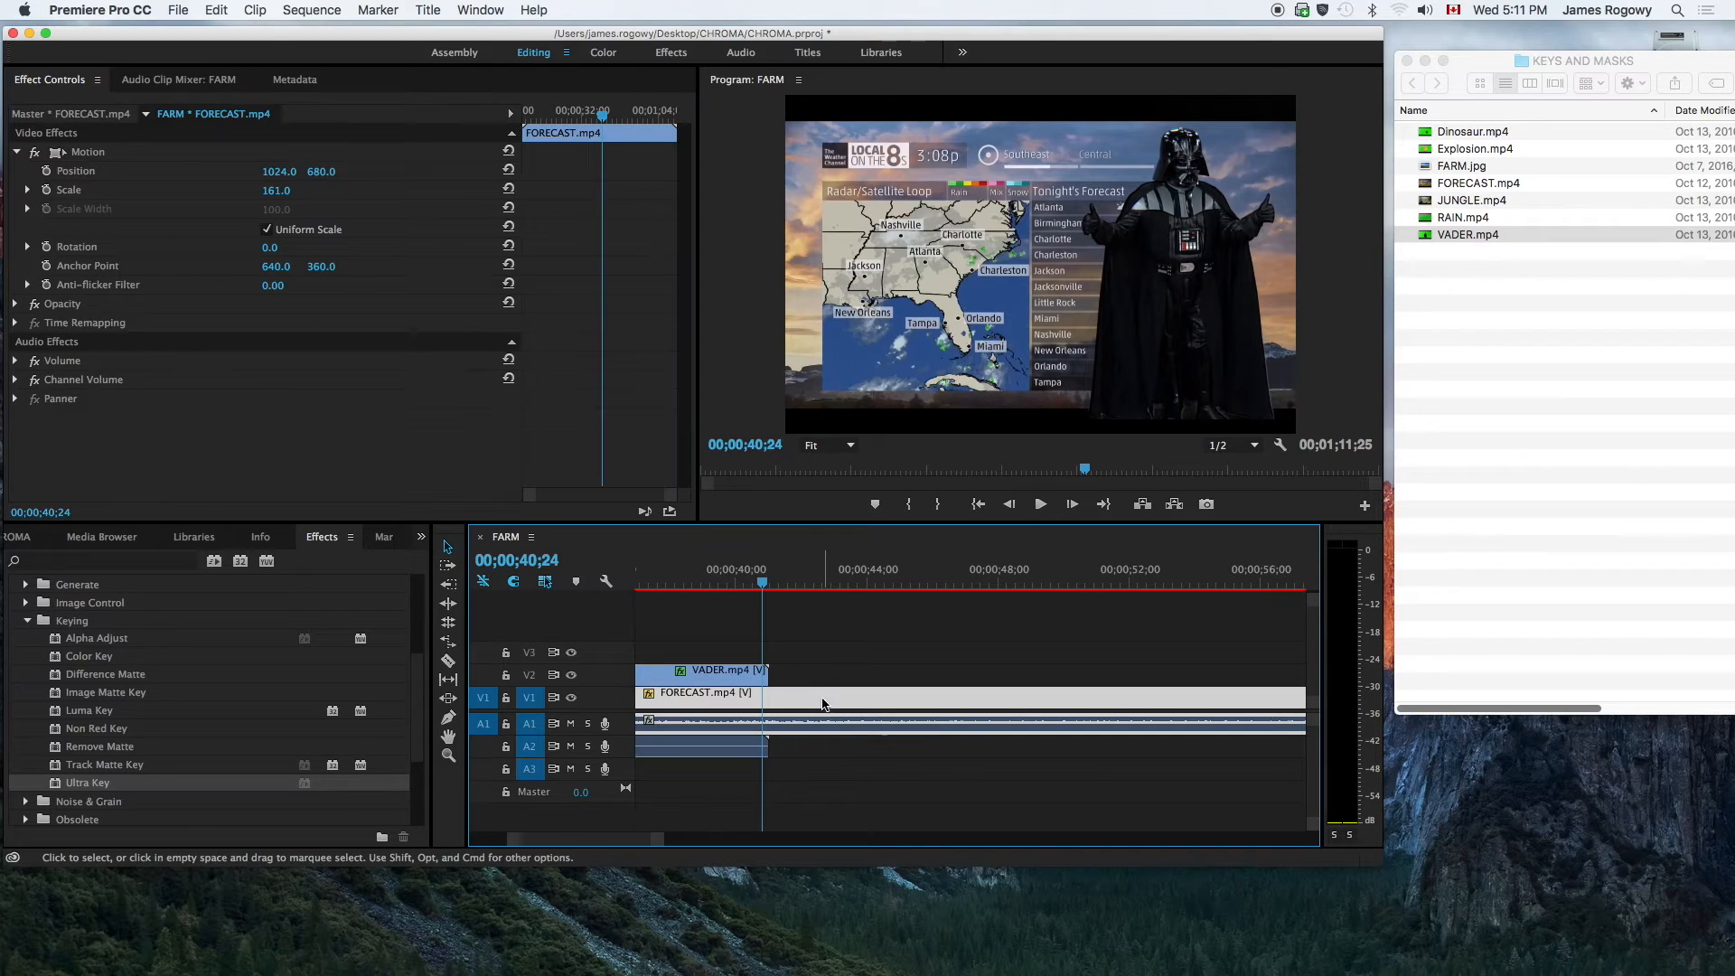
# - Trim the end of the FORECAST.mp4 clip to the end of VADER.mp4 and scrub the closing seconds to 00;00;39;21
pyautogui.moveTo(660, 846); pyautogui.dragTo(766, 840)
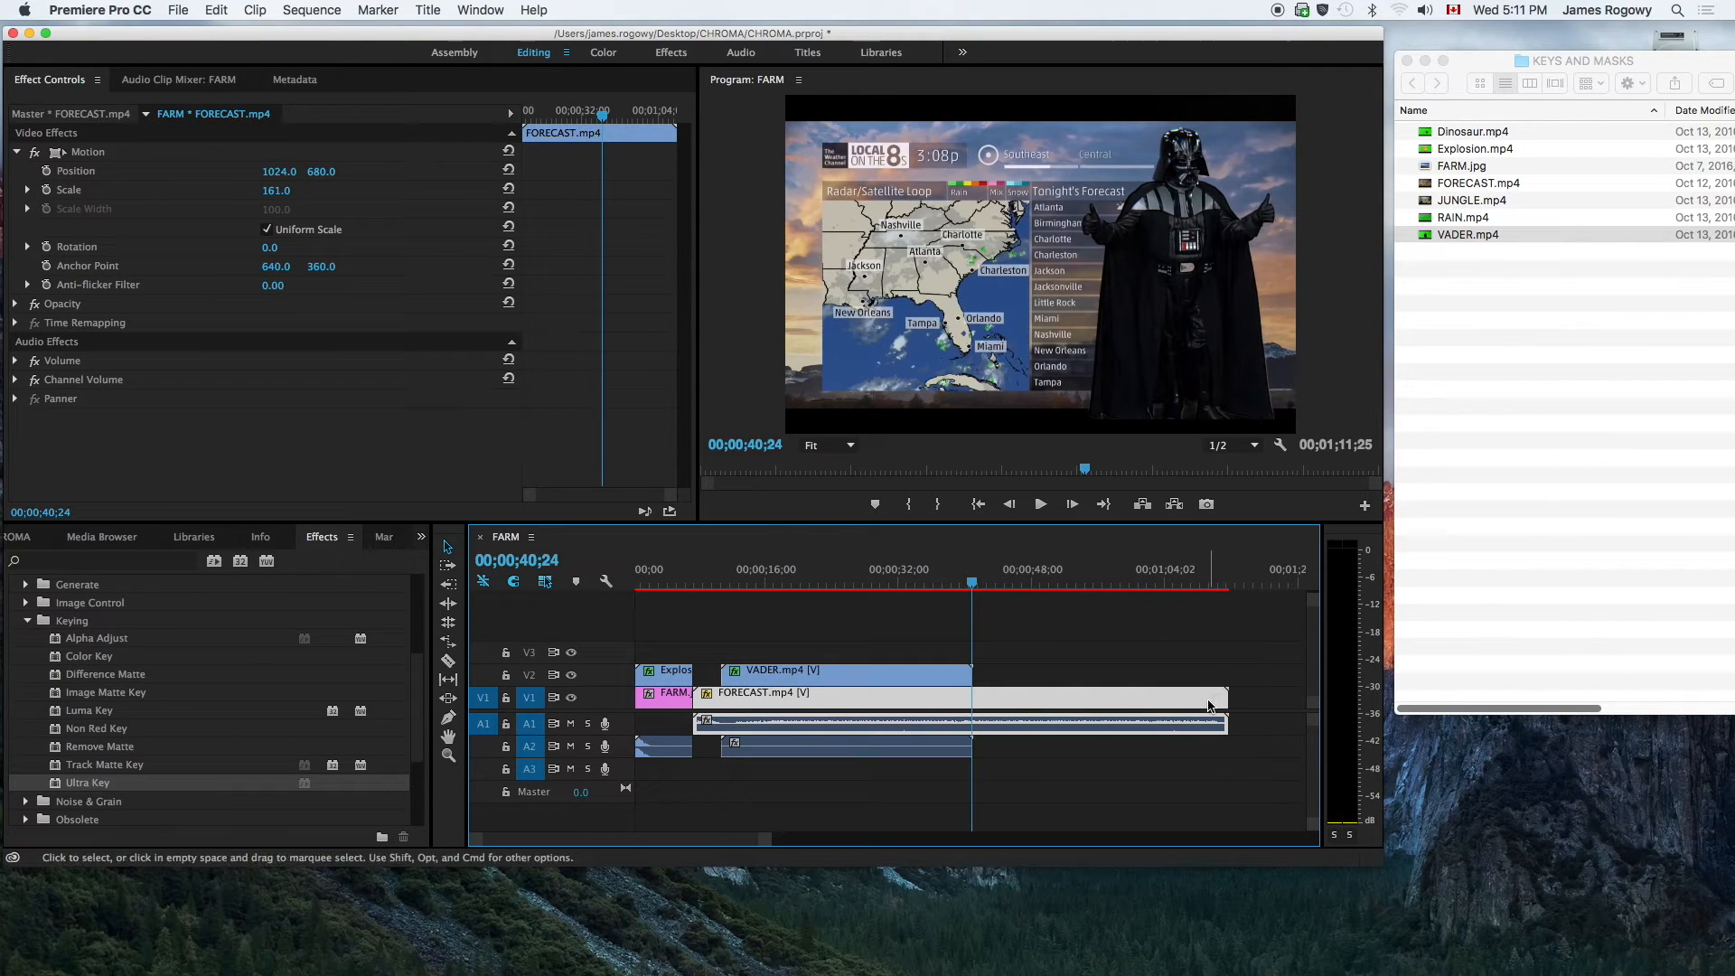
pyautogui.moveTo(1225, 696); pyautogui.dragTo(971, 695)
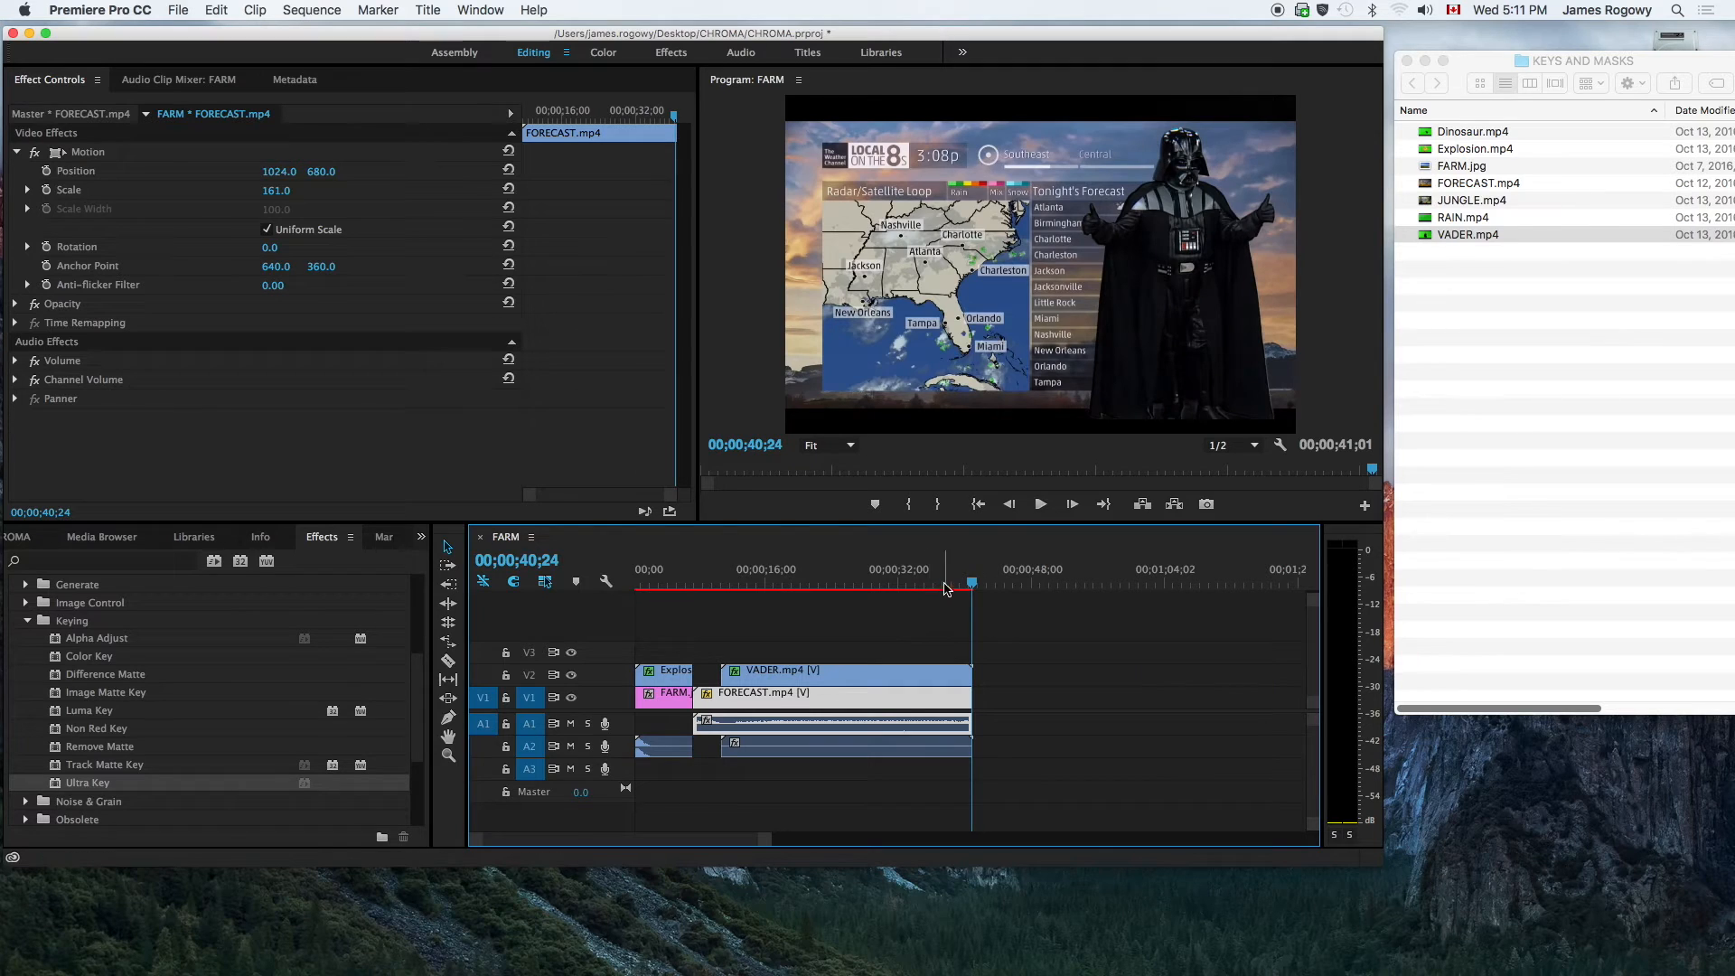
pyautogui.moveTo(973, 587); pyautogui.dragTo(930, 599)
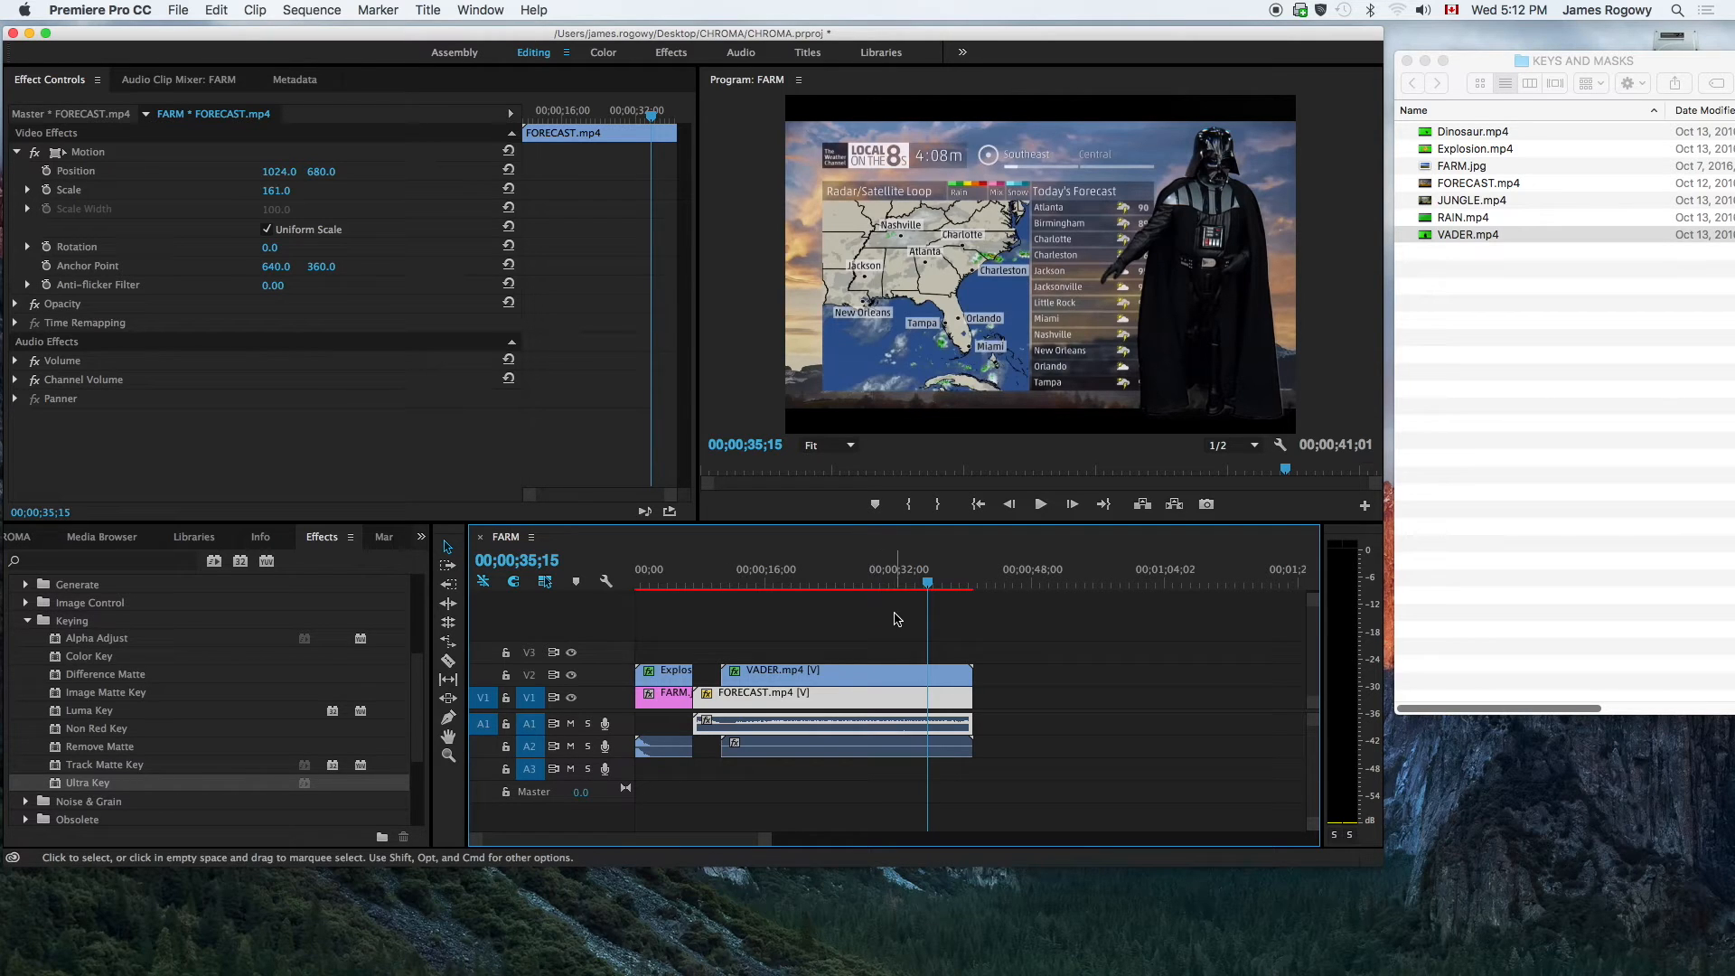
pyautogui.click(947, 579)
pyautogui.moveTo(948, 579)
pyautogui.mouseDown()
pyautogui.moveTo(976, 579)
pyautogui.moveTo(788, 577)
pyautogui.moveTo(965, 579)
pyautogui.mouseUp()
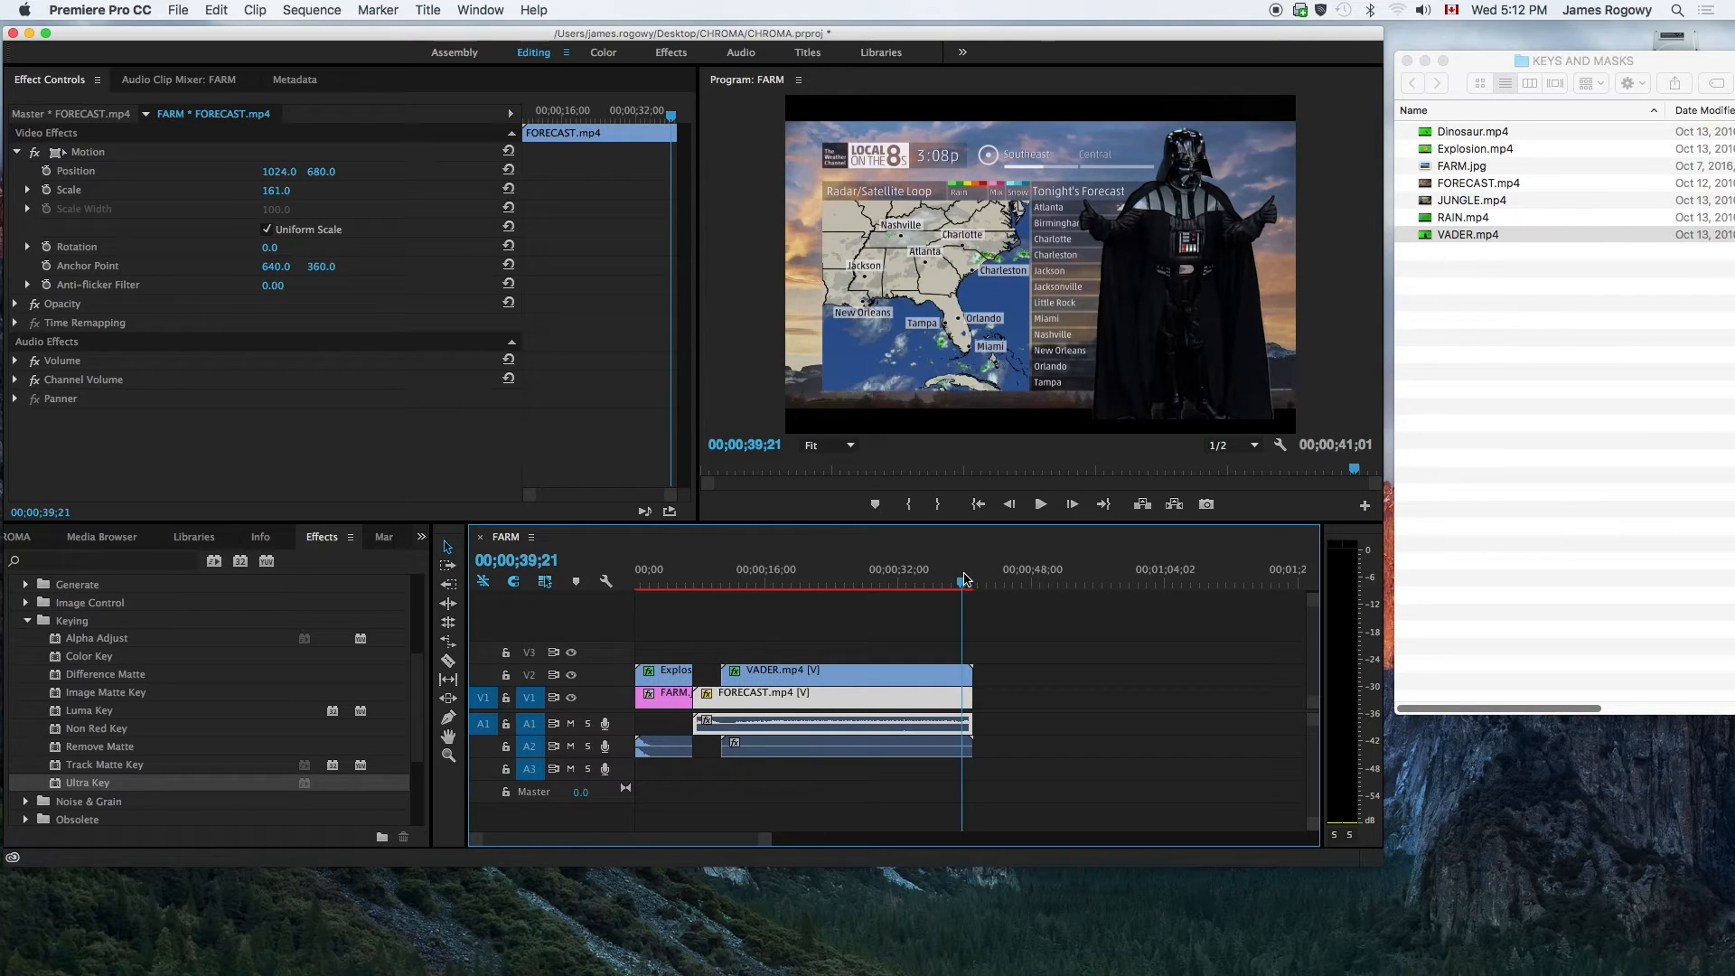
# - Preview JUNGLE.mp4 from the KEYS AND MASKS folder and raise the system volume during playback
pyautogui.moveTo(763, 841); pyautogui.dragTo(775, 838)
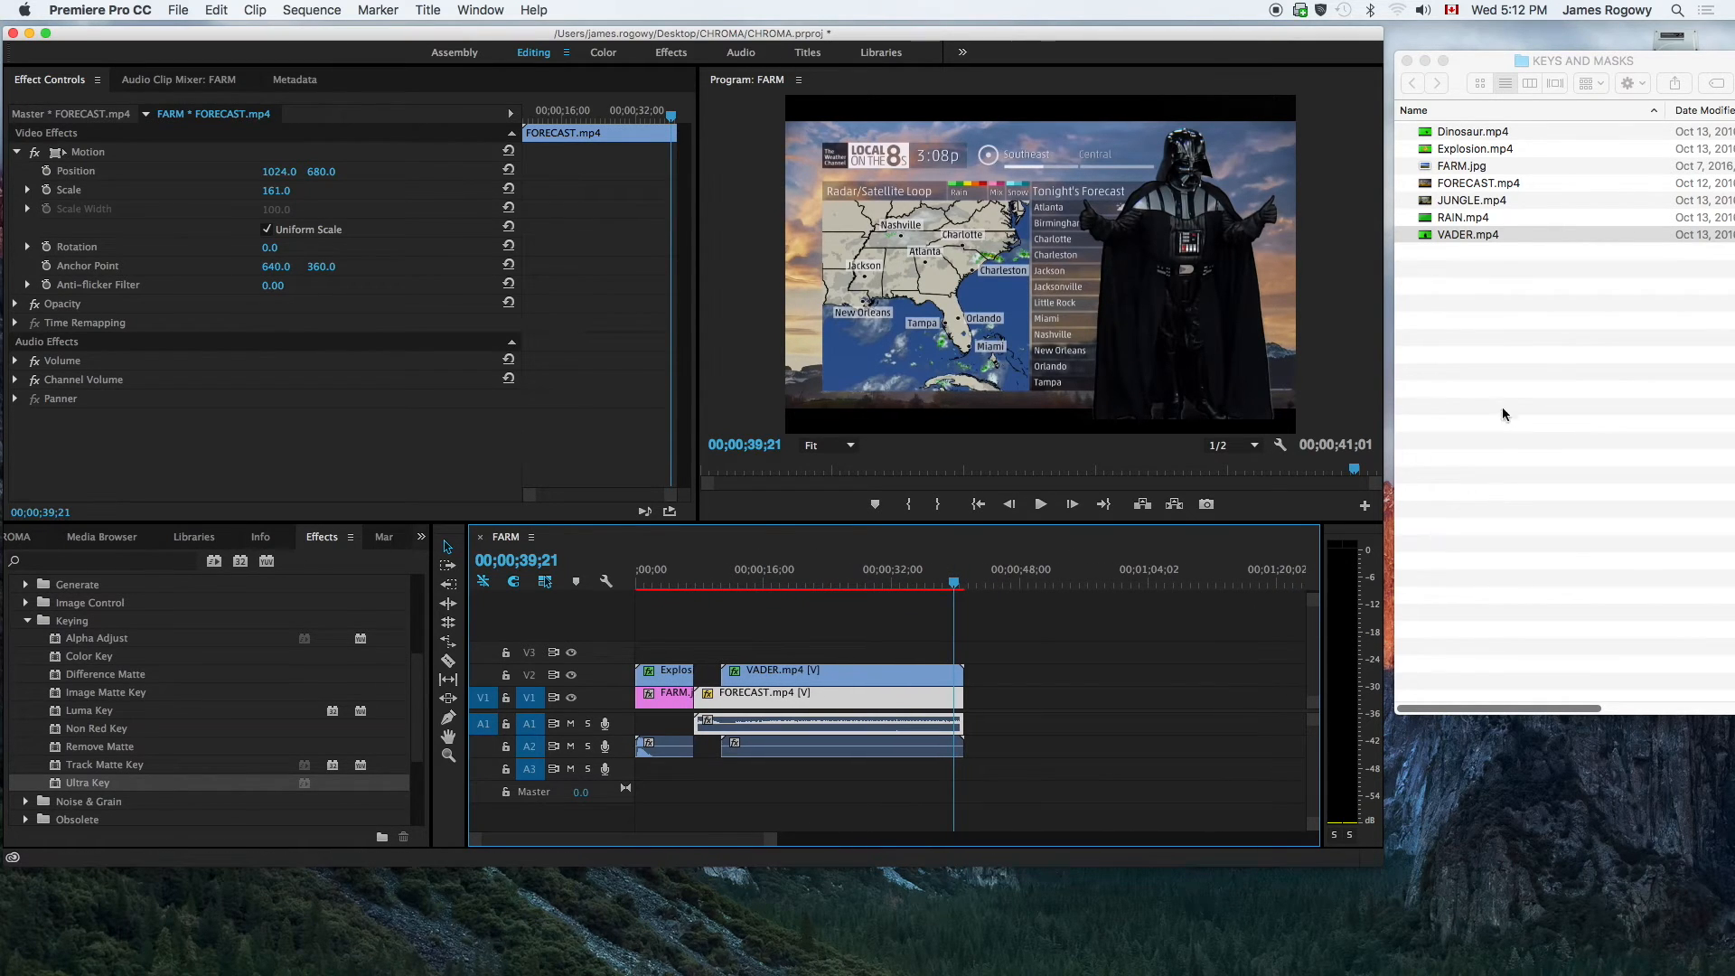
pyautogui.click(1489, 353)
pyautogui.click(1463, 202)
pyautogui.press('space')
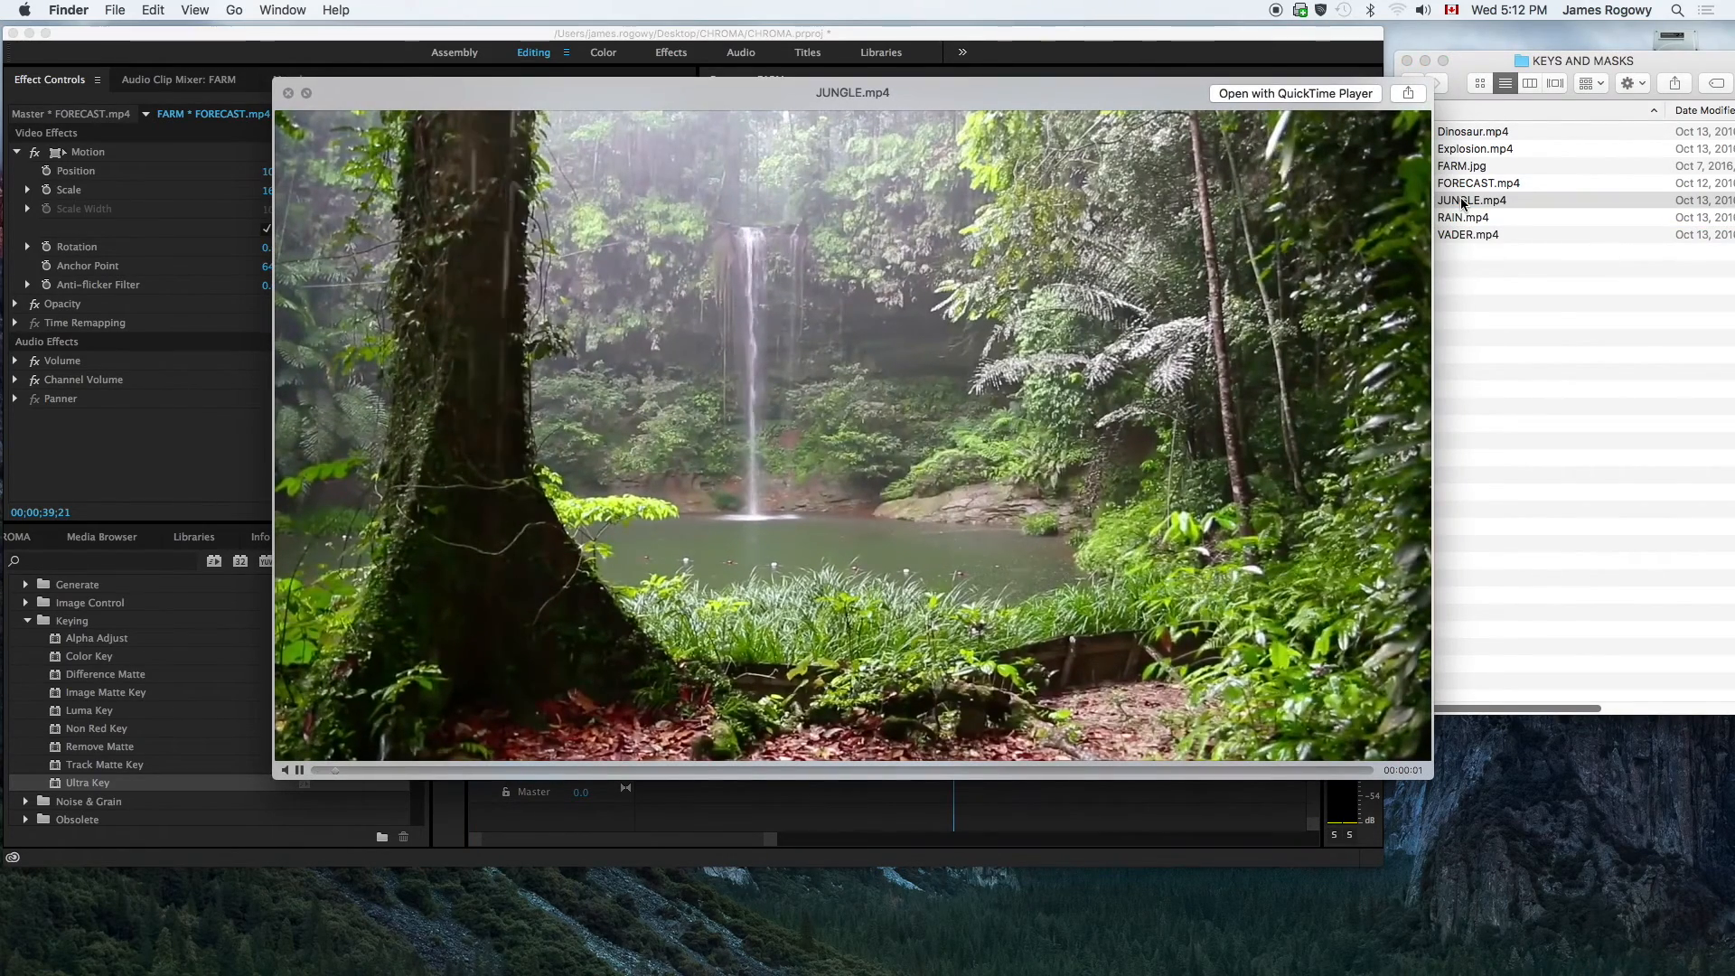
pyautogui.press('XF86AudioRaiseVolume')
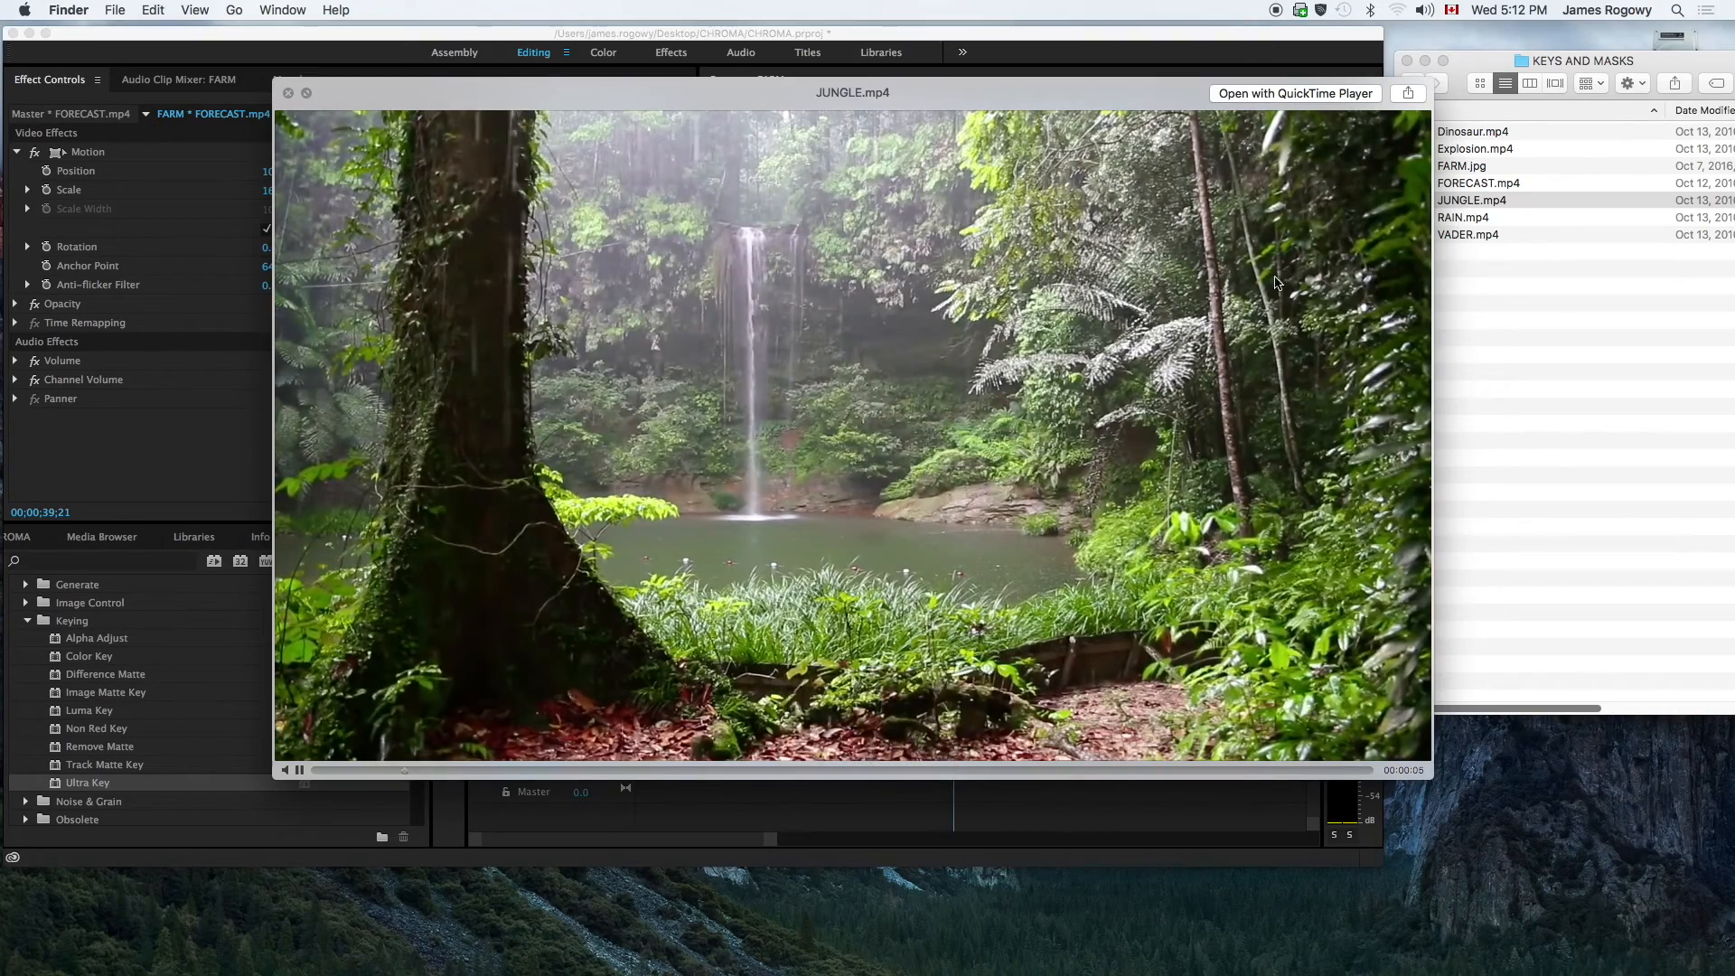
pyautogui.press('space')
pyautogui.press('space')
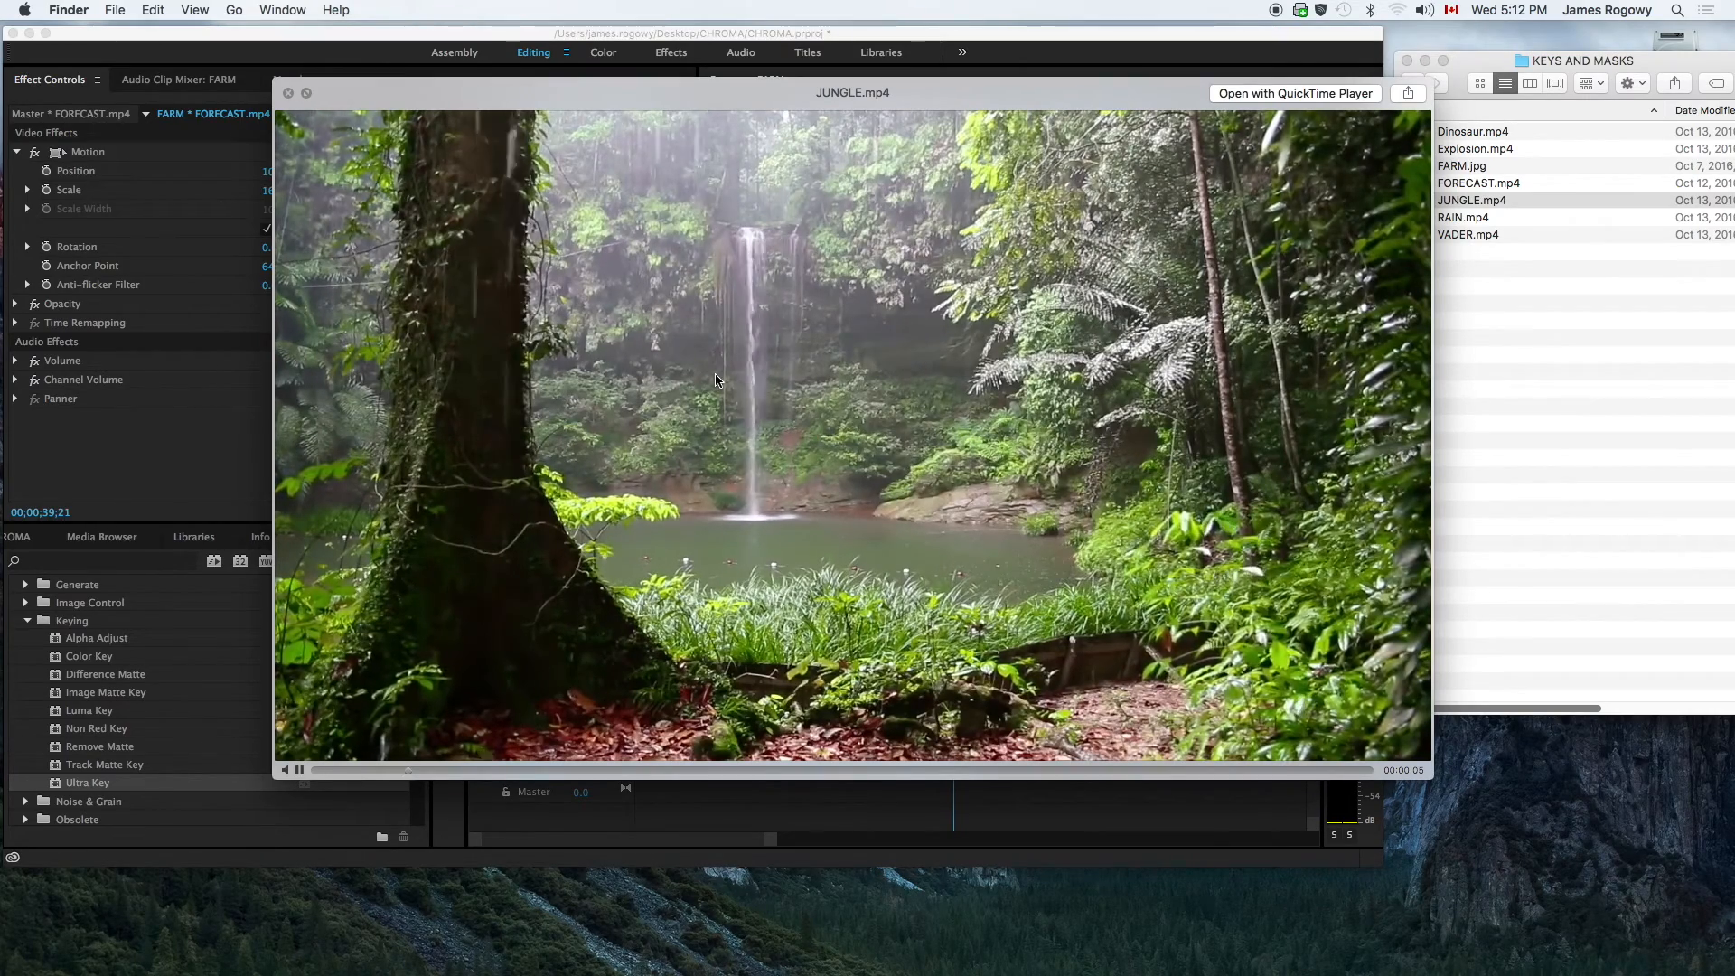
pyautogui.press('space')
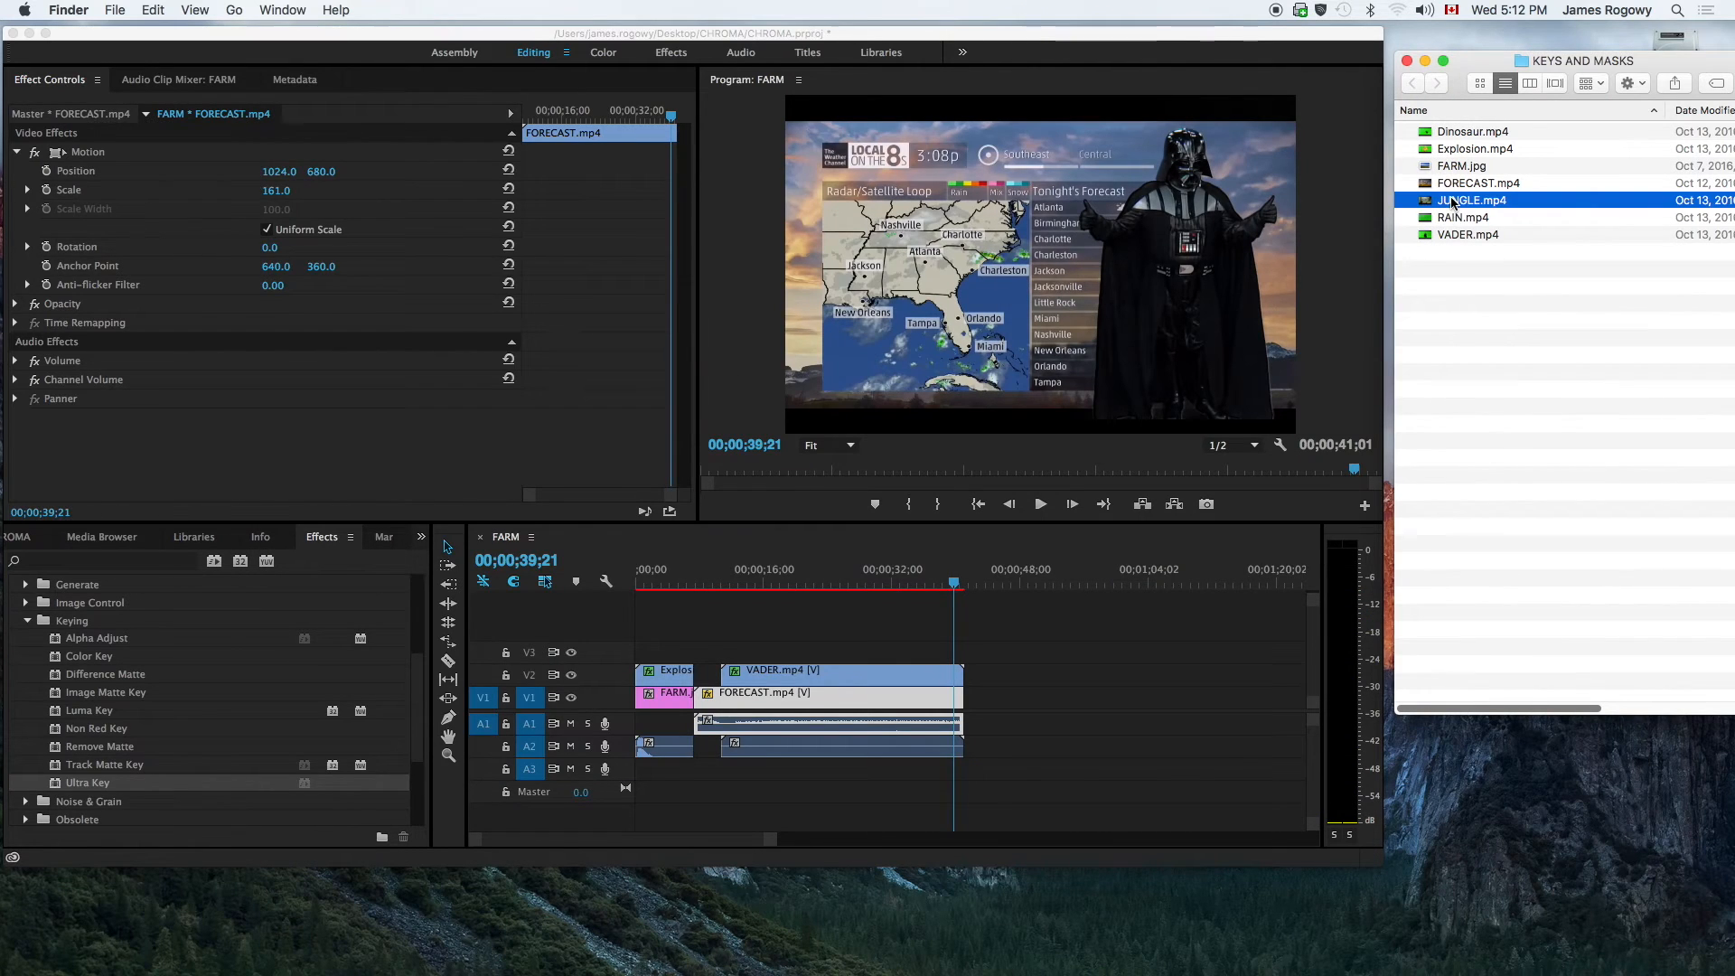
# - Place JUNGLE.mp4 on track V1 directly after FORECAST.mp4 and enlarge the Premiere Pro window
pyautogui.moveTo(1464, 200); pyautogui.dragTo(973, 699)
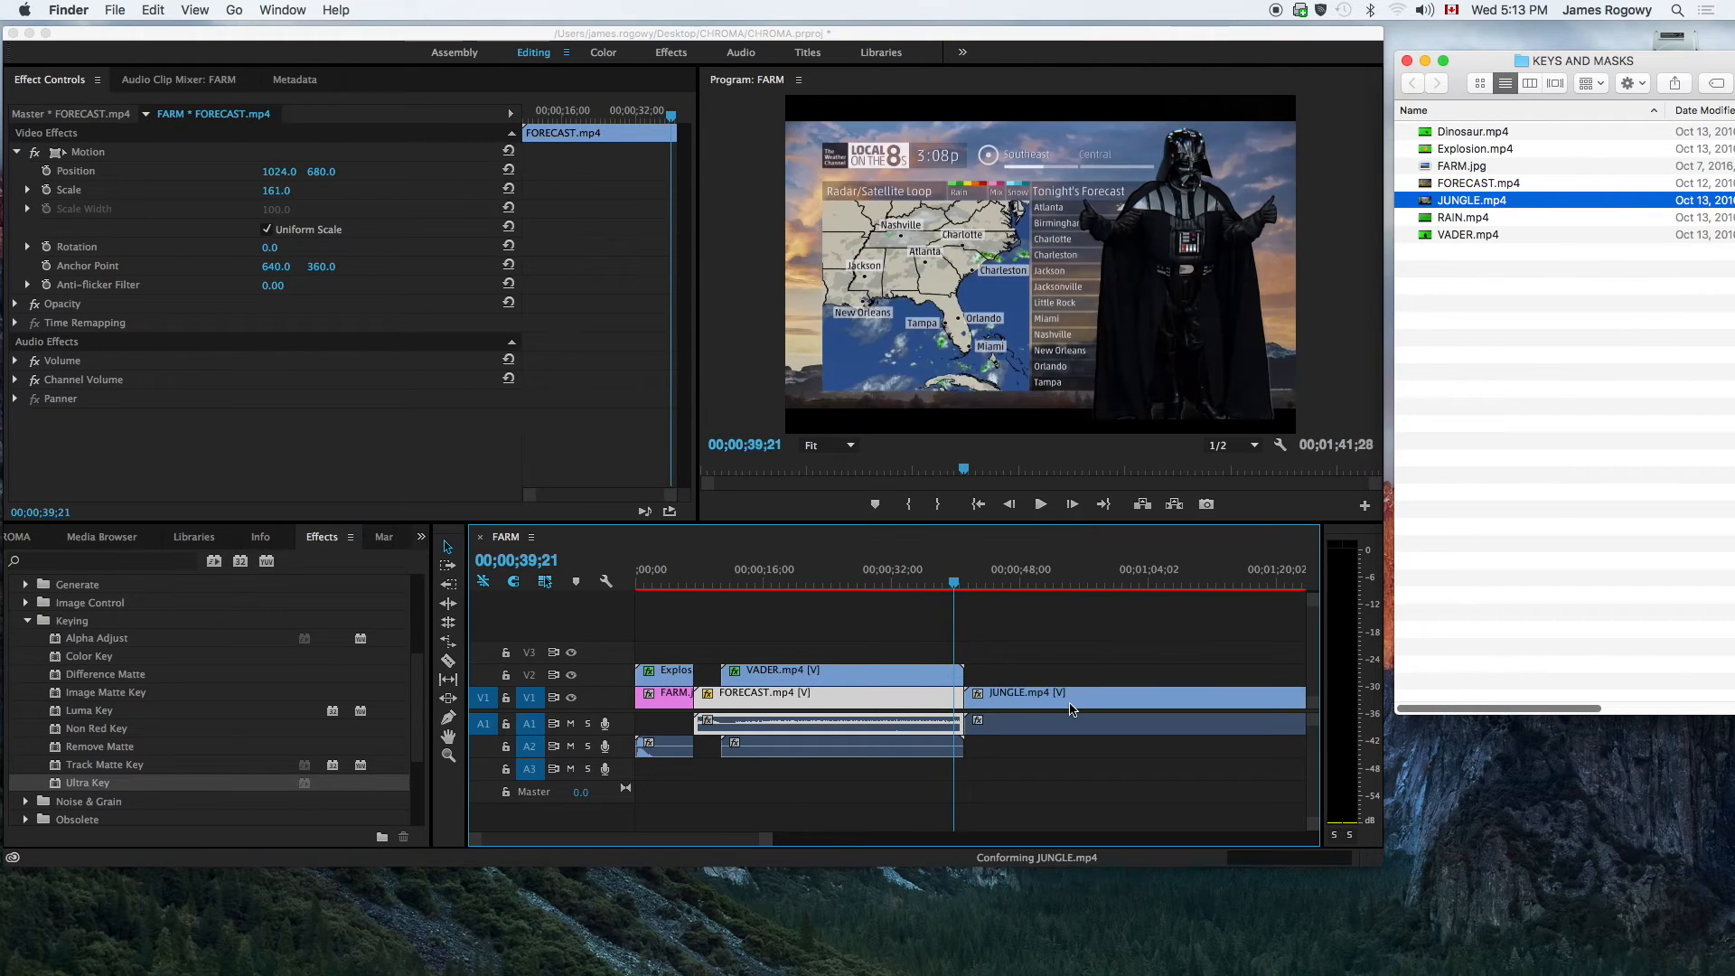
pyautogui.moveTo(1380, 867); pyautogui.dragTo(1463, 895)
pyautogui.moveTo(972, 30)
pyautogui.mouseDown()
pyautogui.moveTo(949, 30)
pyautogui.moveTo(965, 34)
pyautogui.mouseUp()
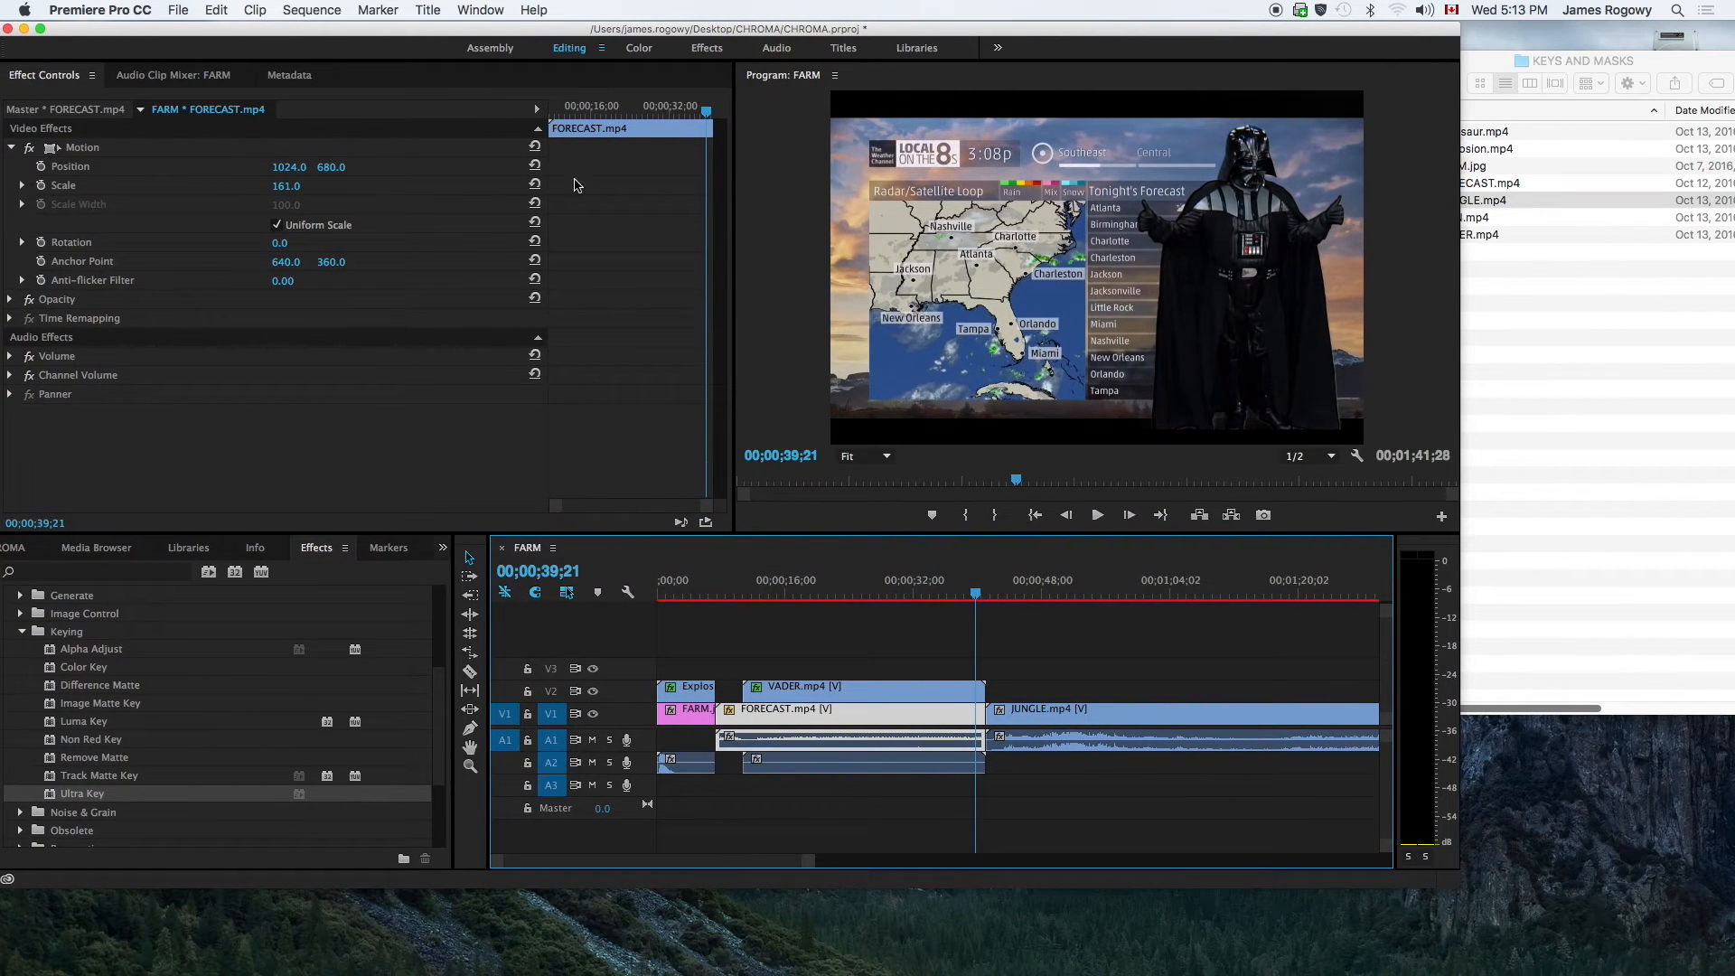
# - Scale the JUNGLE.mp4 clip to 160 to fill the frame and move the playhead to 00;00;45;12
pyautogui.moveTo(1005, 586)
pyautogui.mouseDown()
pyautogui.moveTo(1076, 593)
pyautogui.moveTo(1013, 596)
pyautogui.mouseUp()
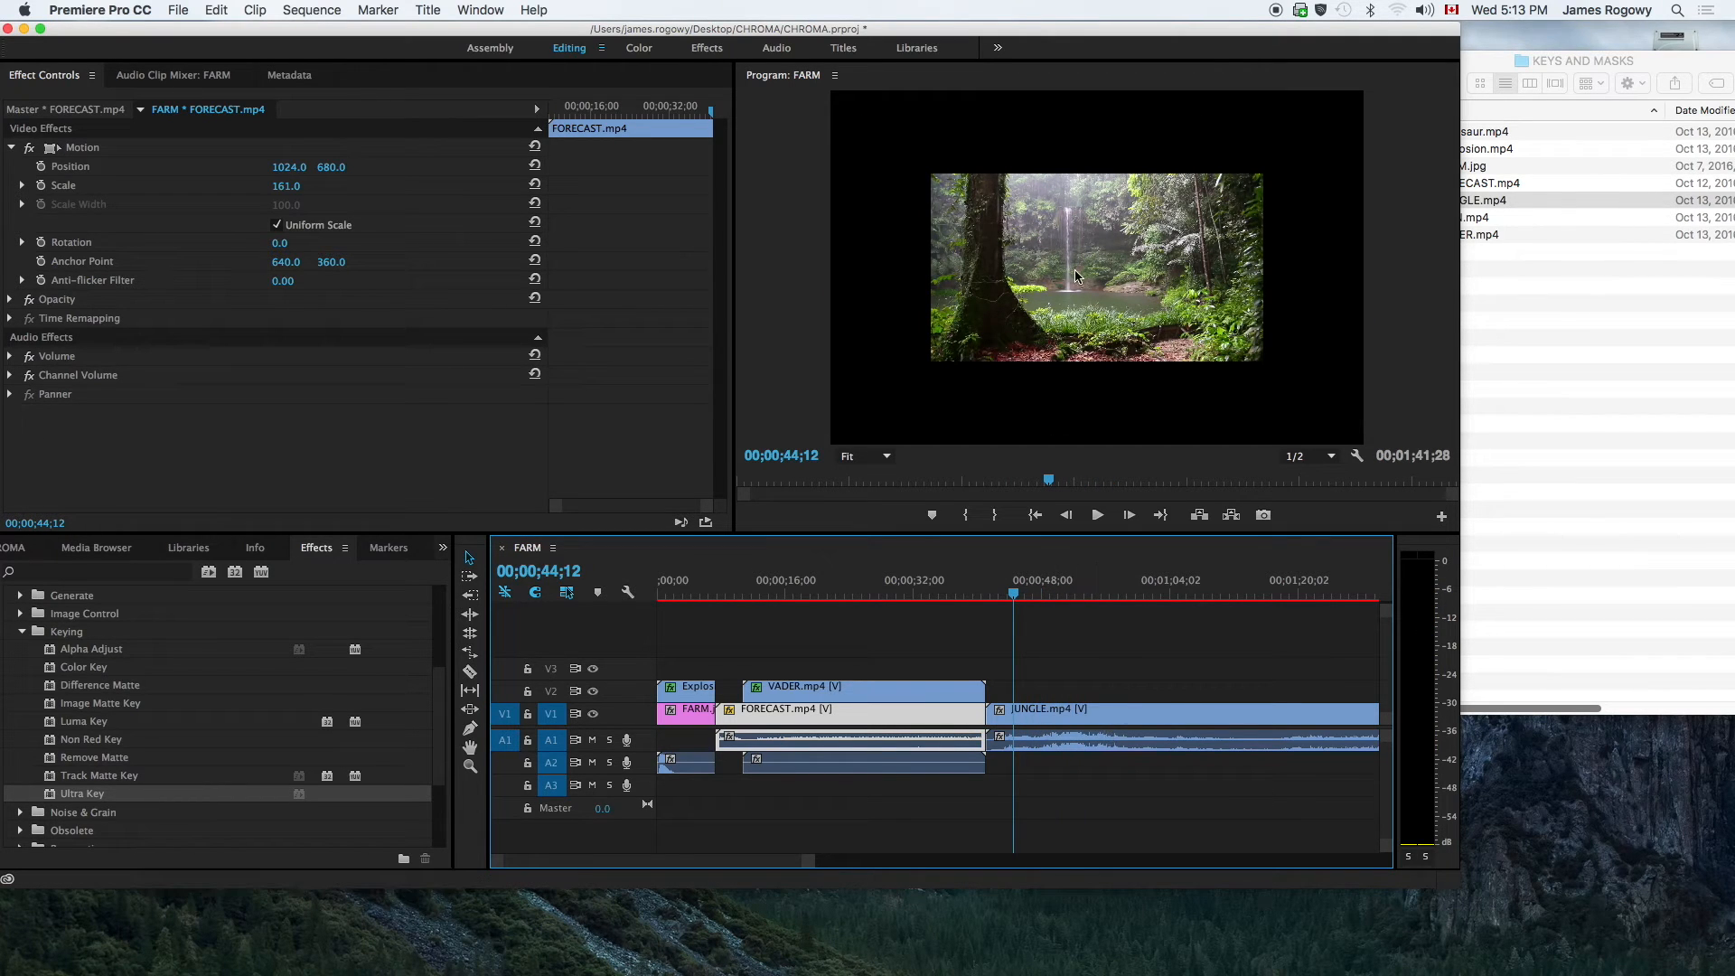
pyautogui.click(1113, 716)
pyautogui.moveTo(278, 186); pyautogui.dragTo(333, 186)
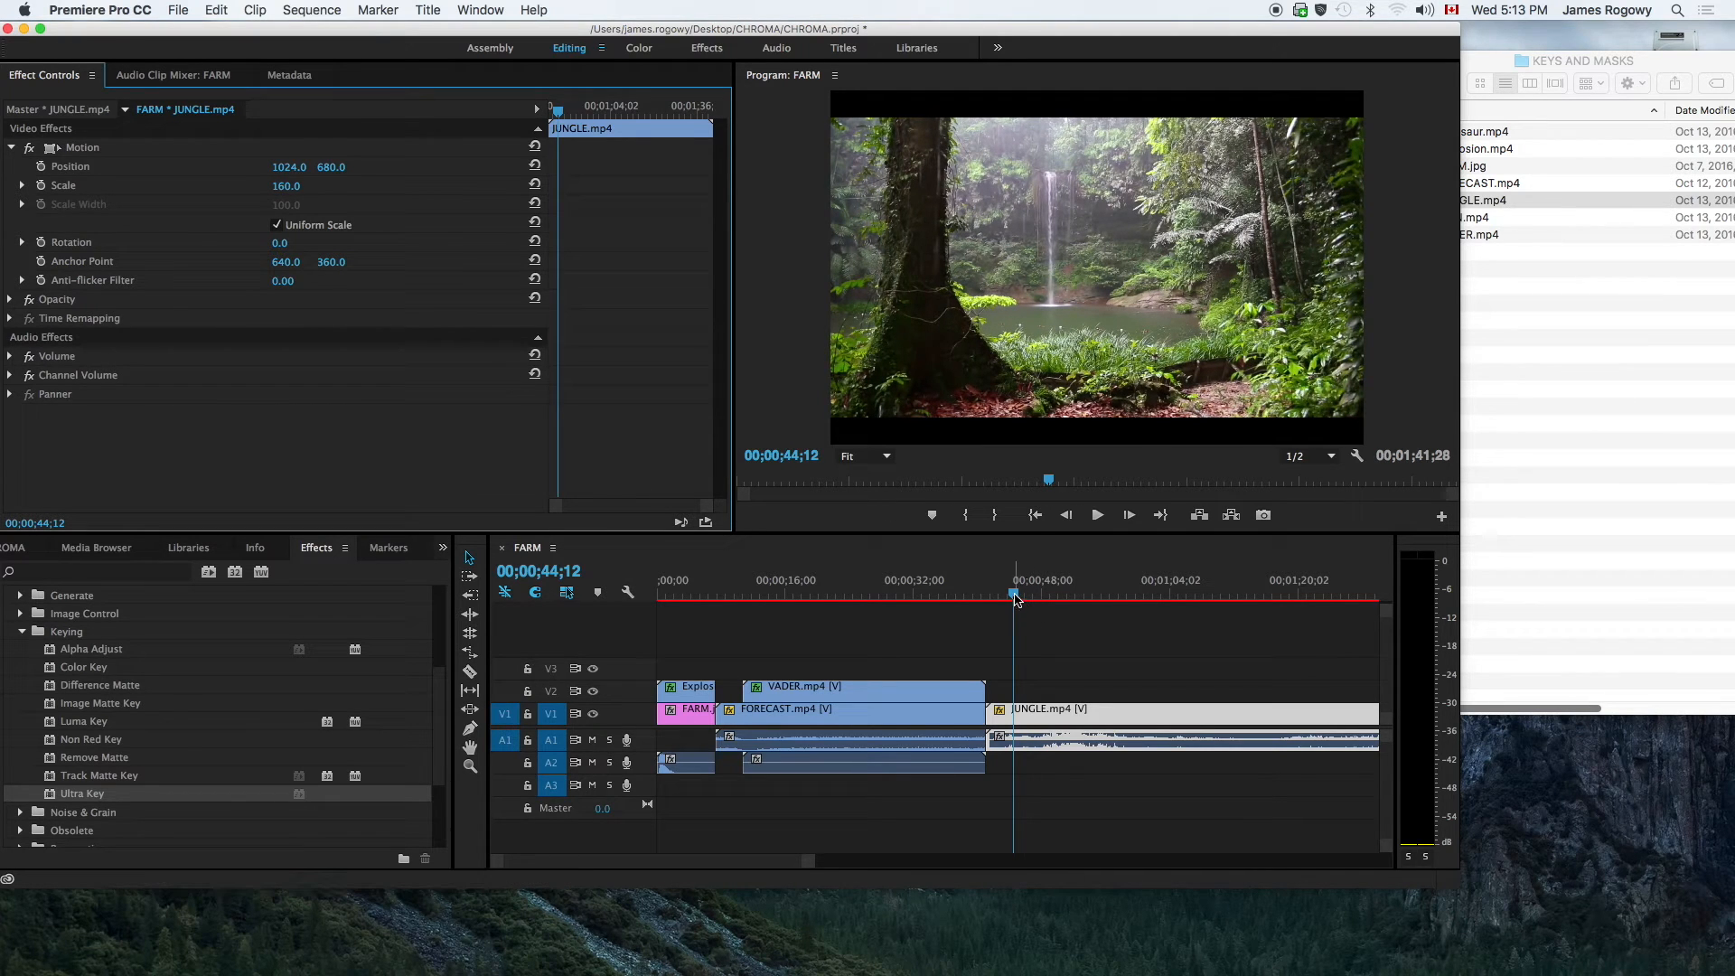
pyautogui.moveTo(1016, 599)
pyautogui.mouseDown()
pyautogui.moveTo(956, 599)
pyautogui.moveTo(1027, 599)
pyautogui.mouseUp()
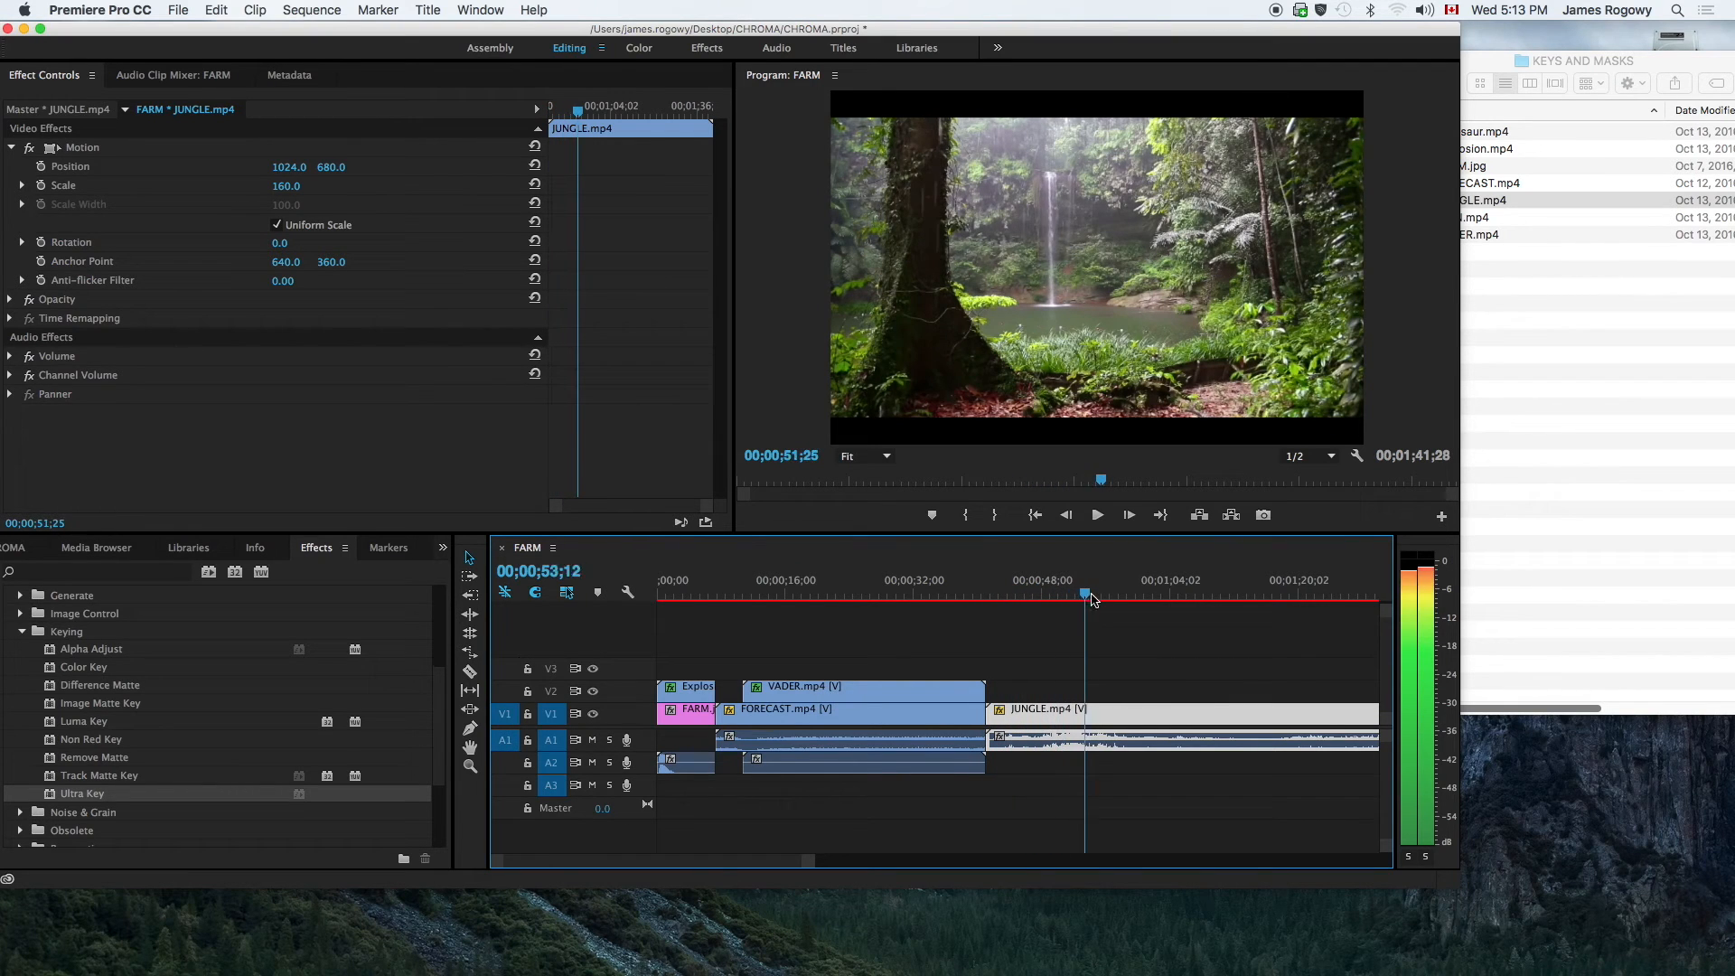
pyautogui.moveTo(1027, 599); pyautogui.dragTo(1021, 599)
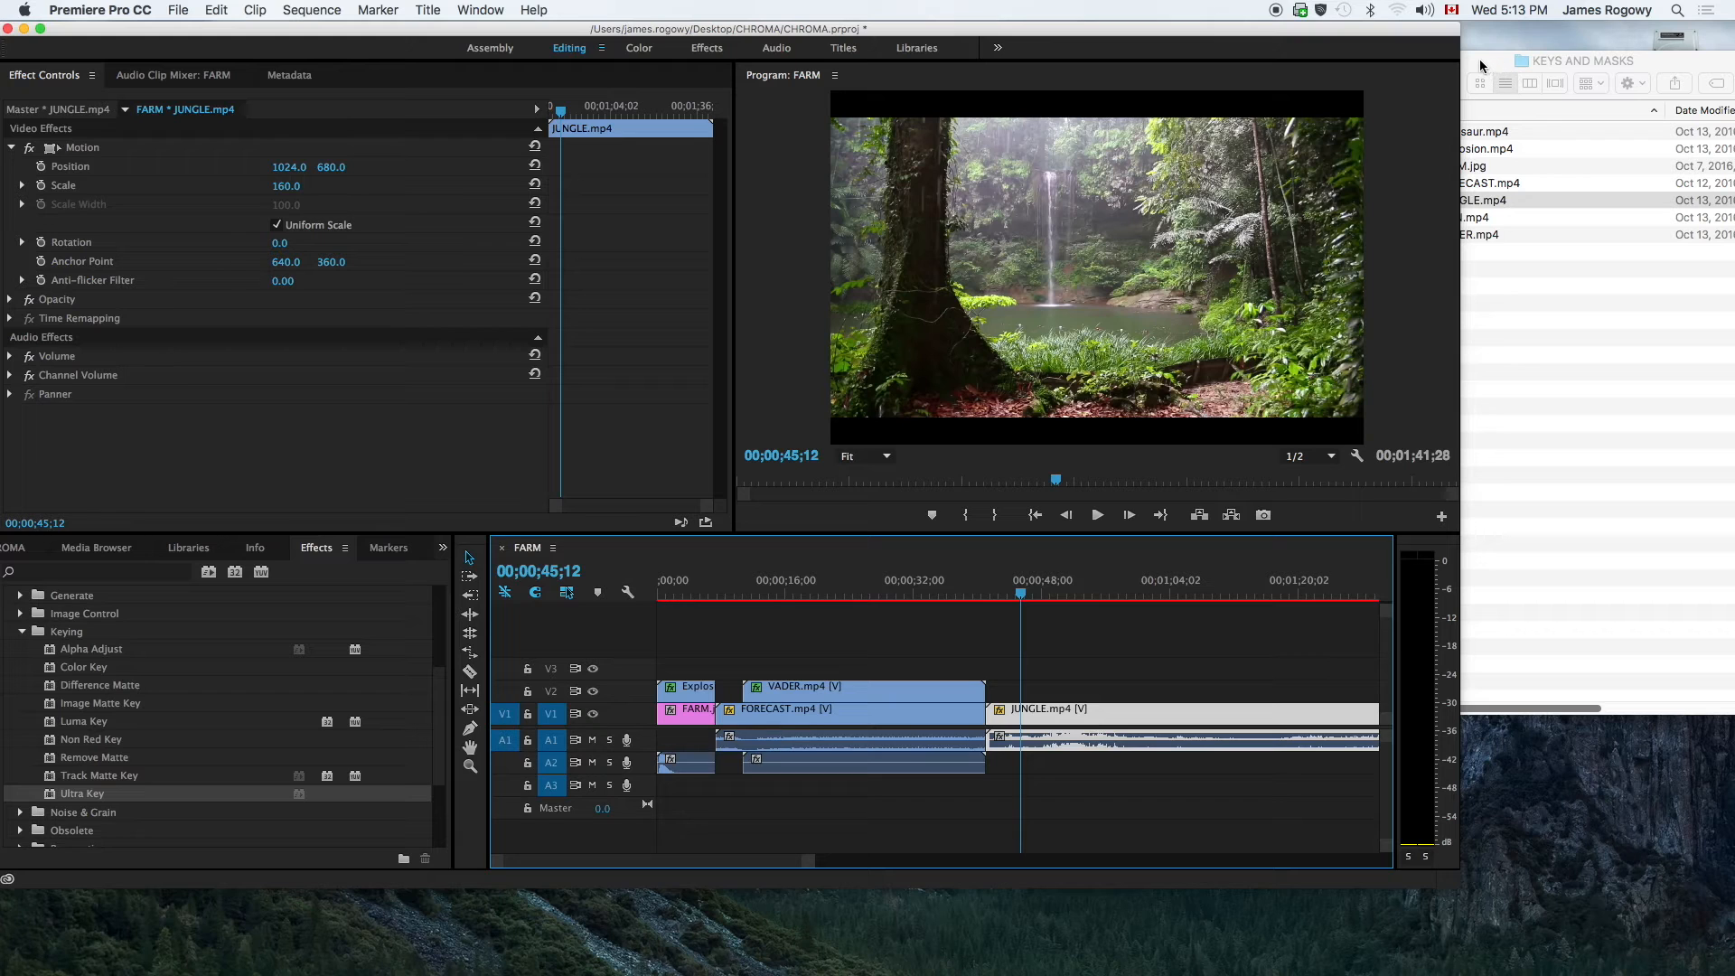
# - Preview Dinosaur.mp4 from the KEYS AND MASKS folder and place it on track V2 above JUNGLE.mp4, starting at 00;00;45;12
pyautogui.moveTo(1478, 58); pyautogui.dragTo(1553, 57)
pyautogui.click(1546, 132)
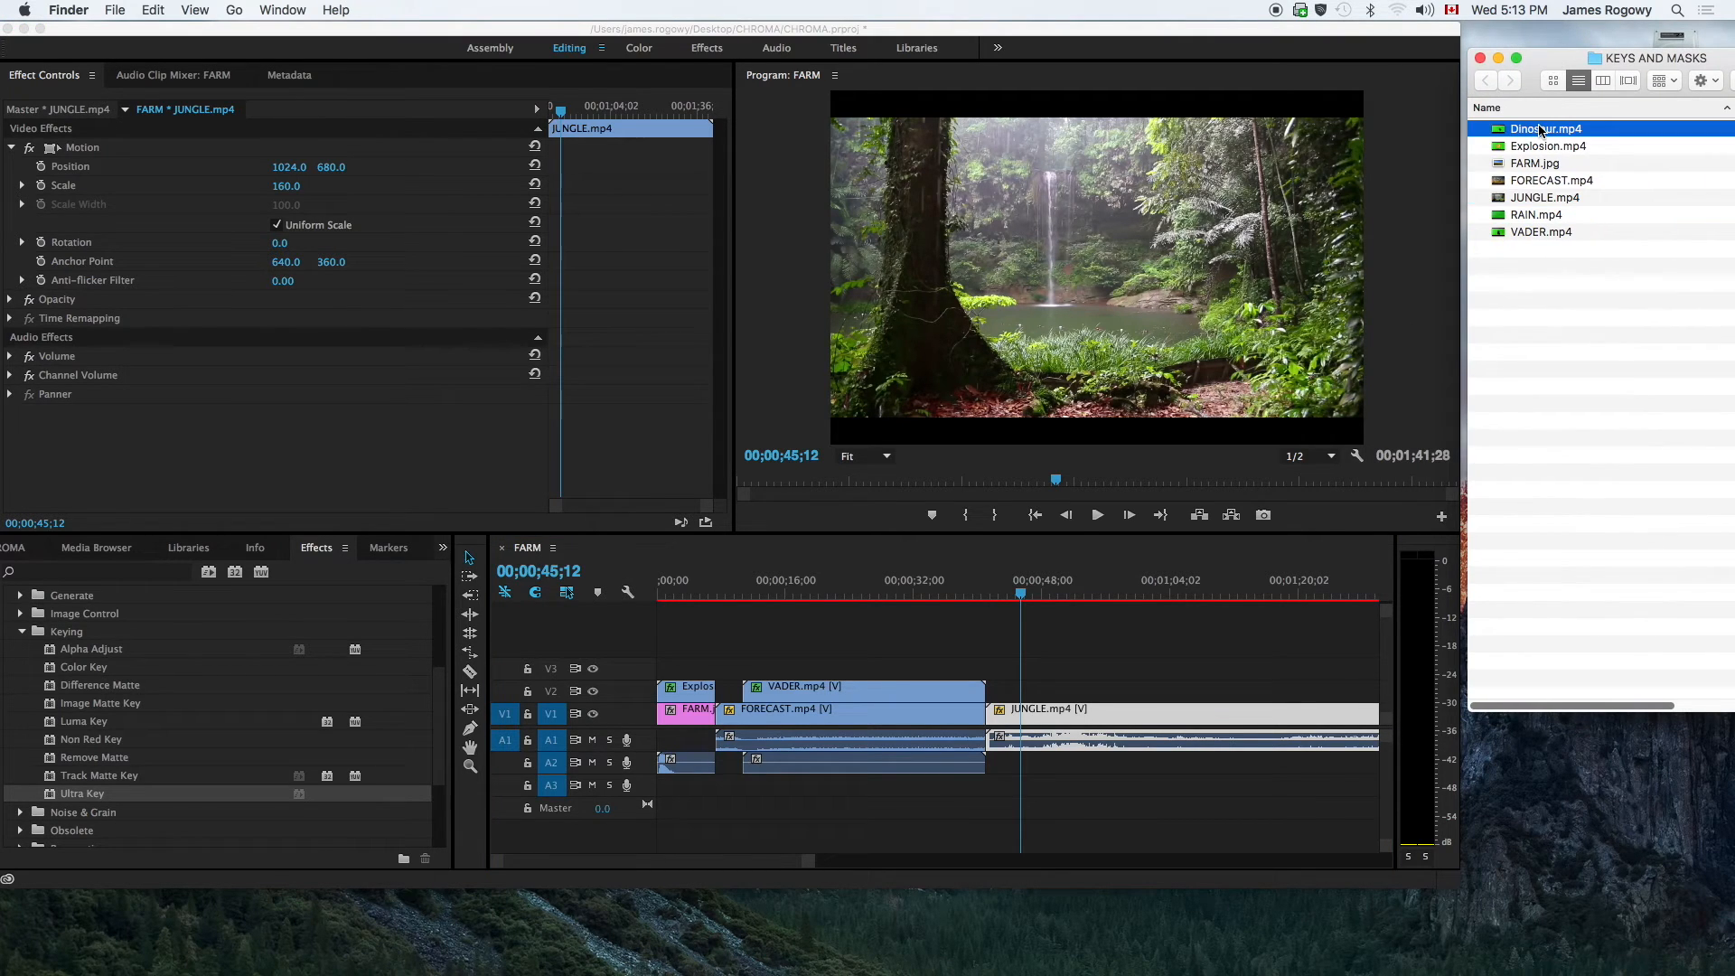
pyautogui.press('space')
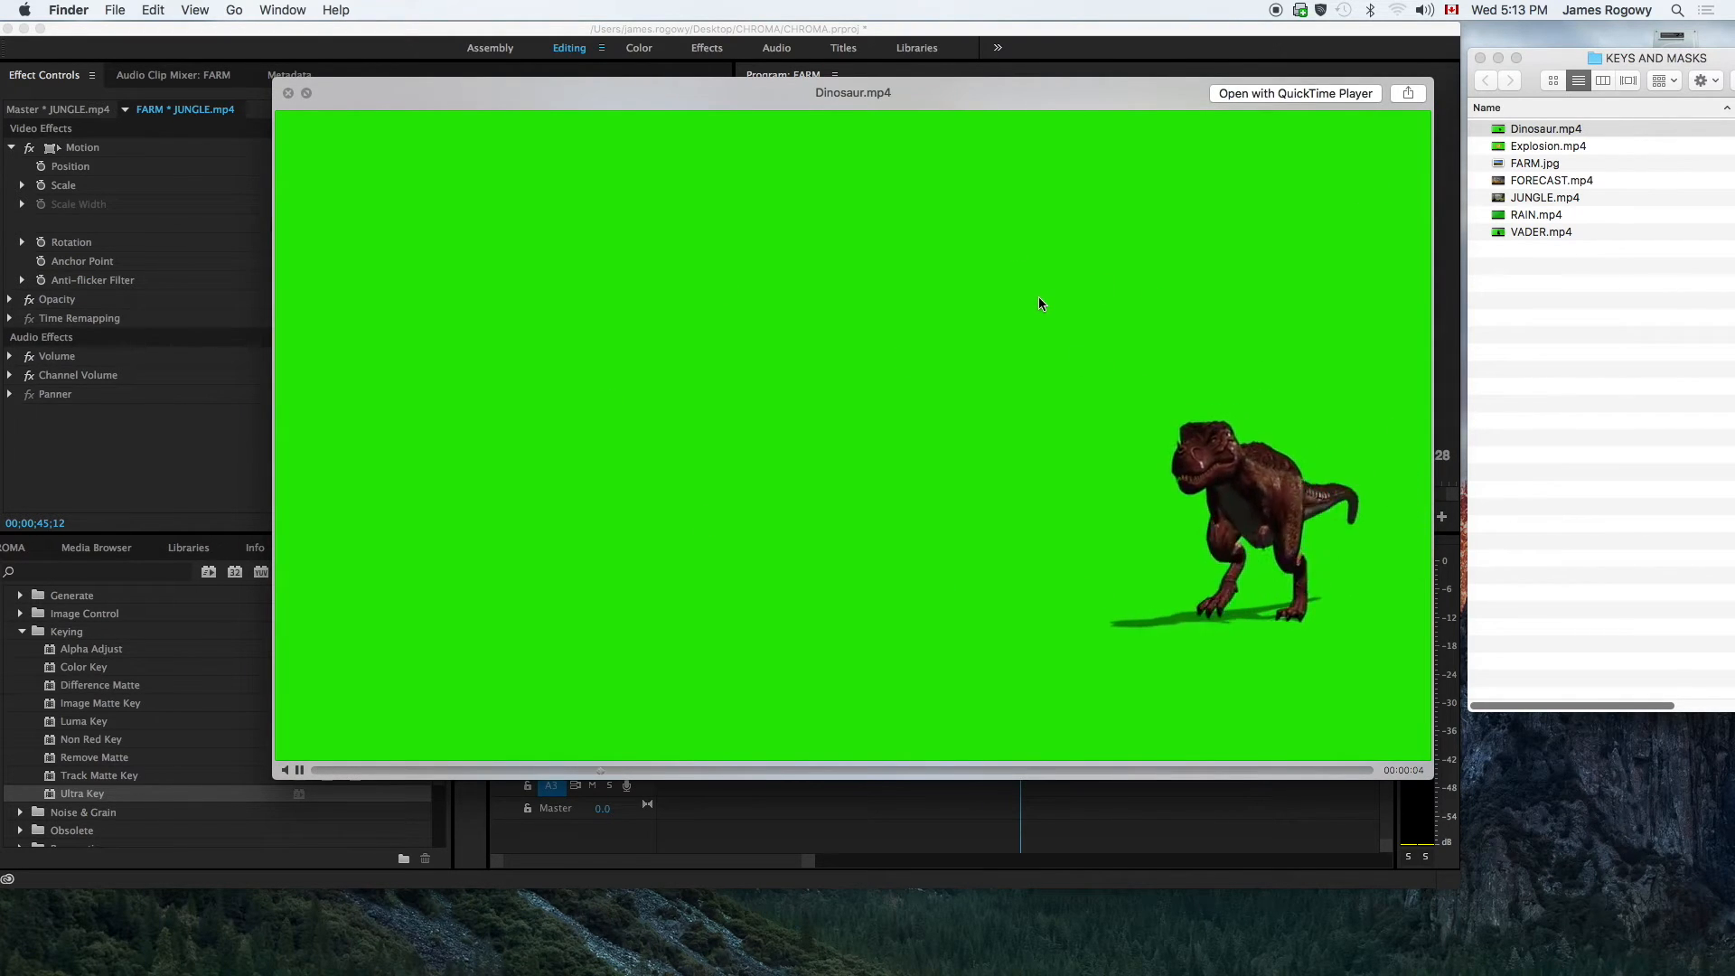
pyautogui.press('space')
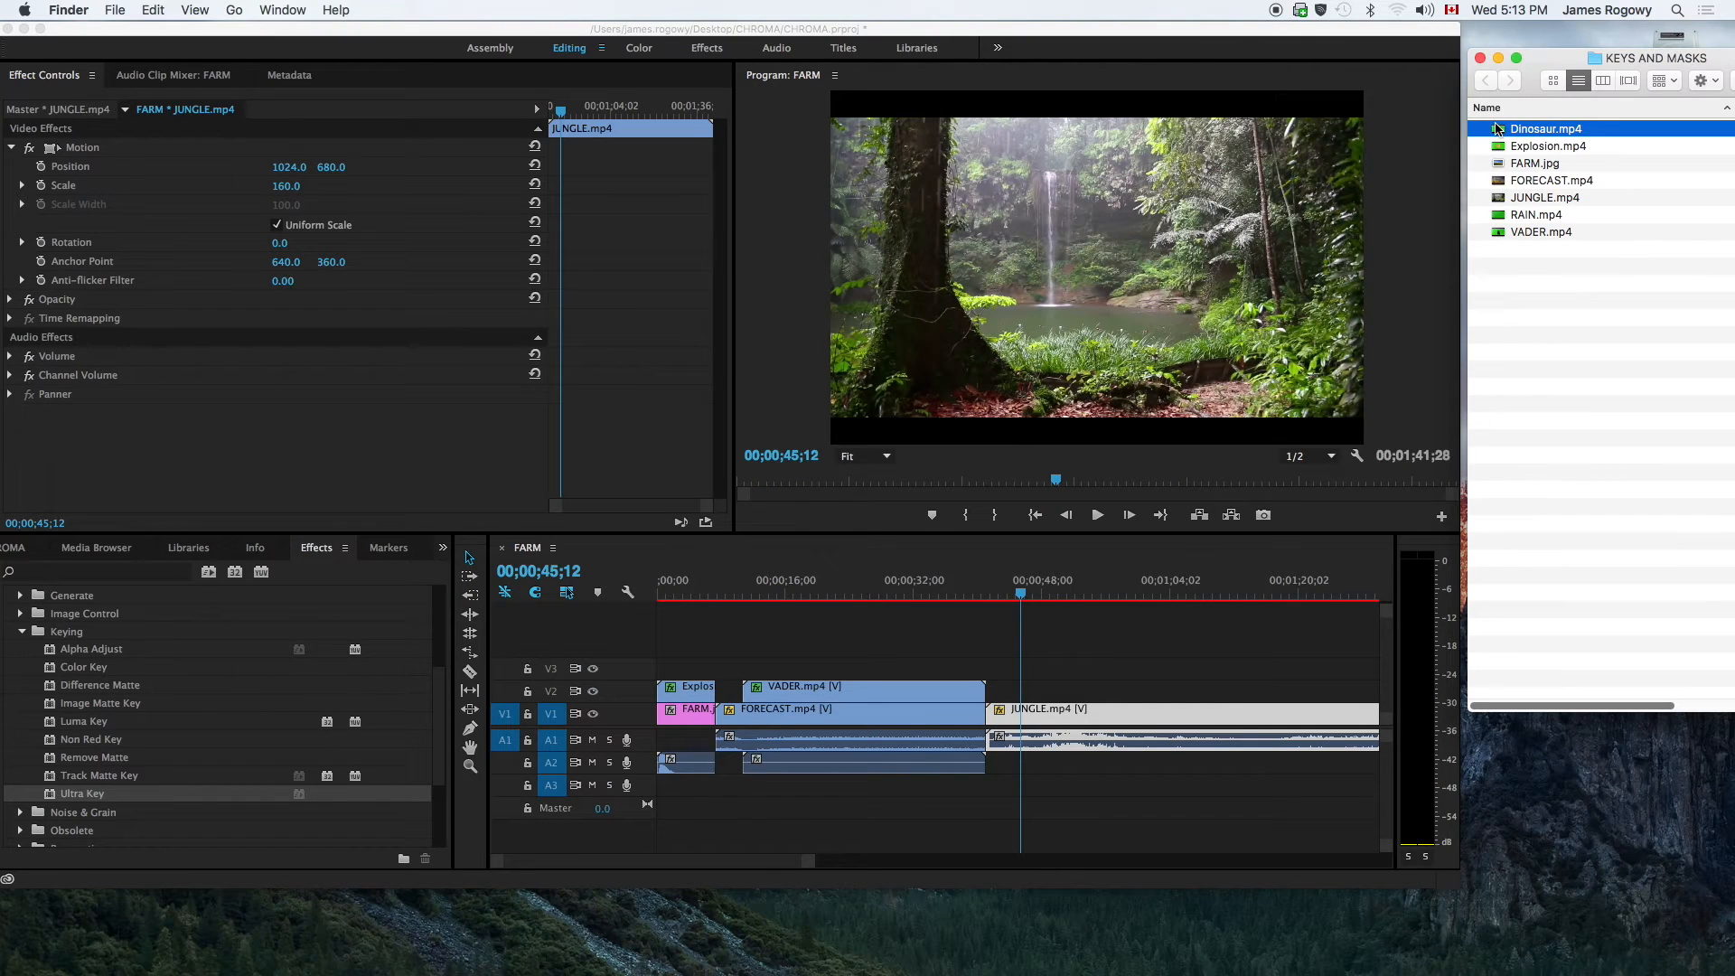
pyautogui.moveTo(1500, 135); pyautogui.dragTo(1034, 685)
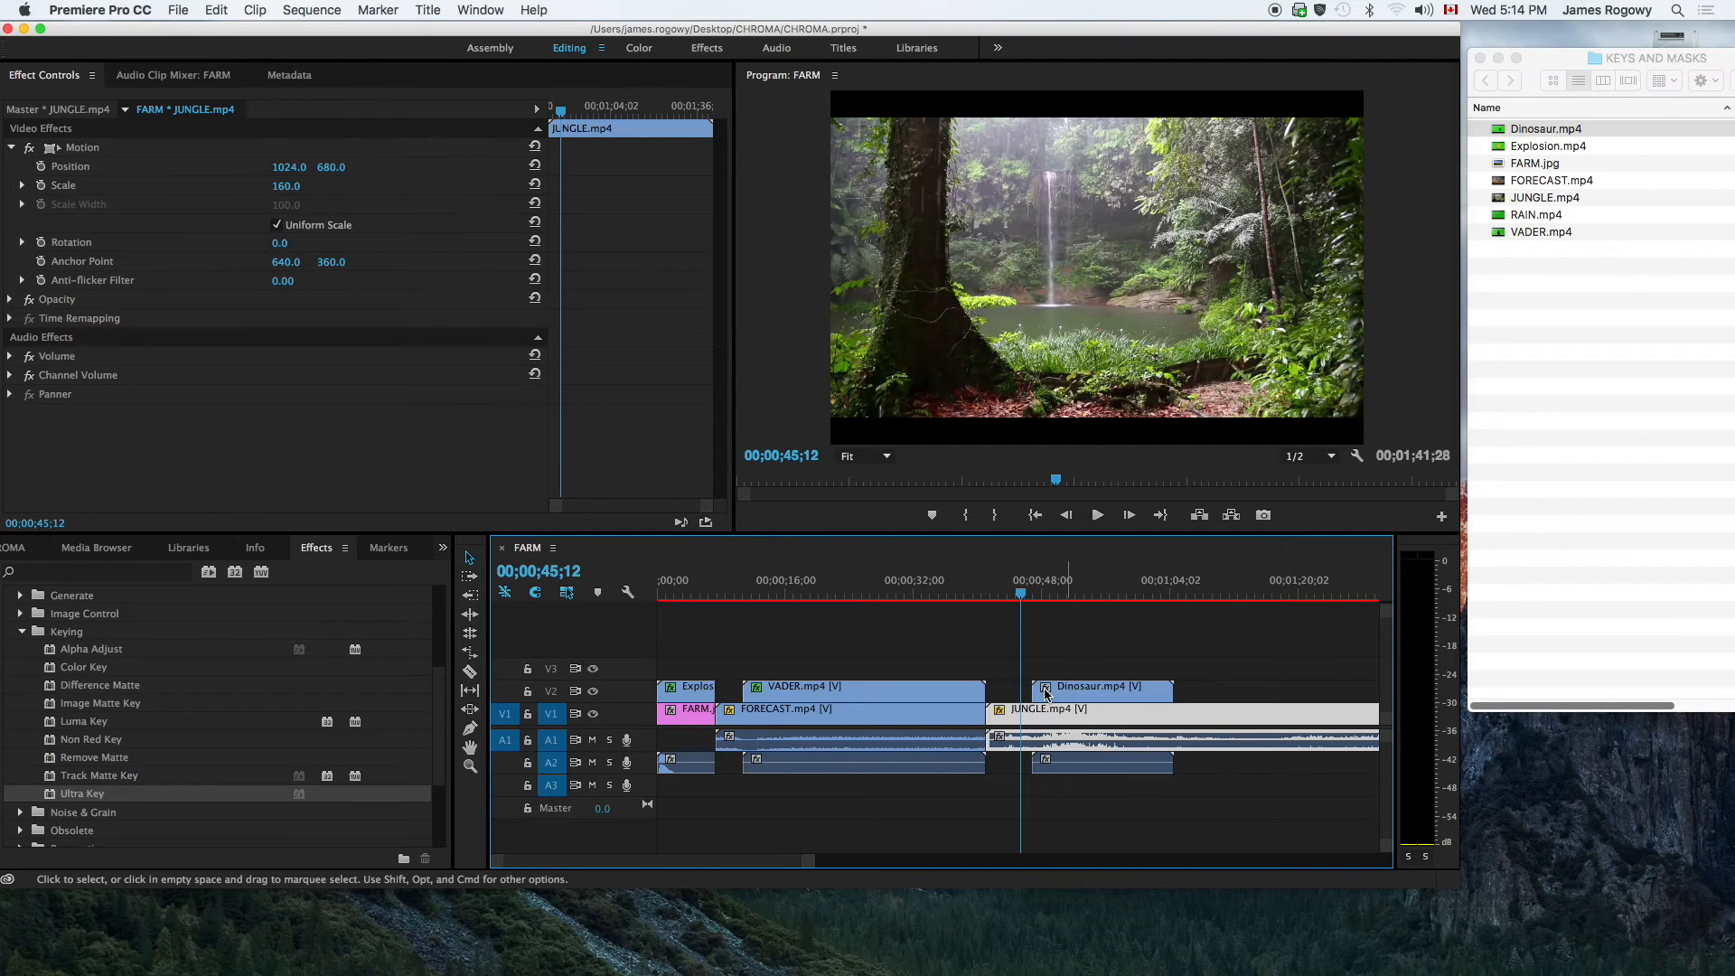
# - Play the jungle section from 00;00;41;11 into the Dinosaur.mp4 clip and stop at 00;00;46;01
pyautogui.moveTo(1005, 591); pyautogui.dragTo(991, 591)
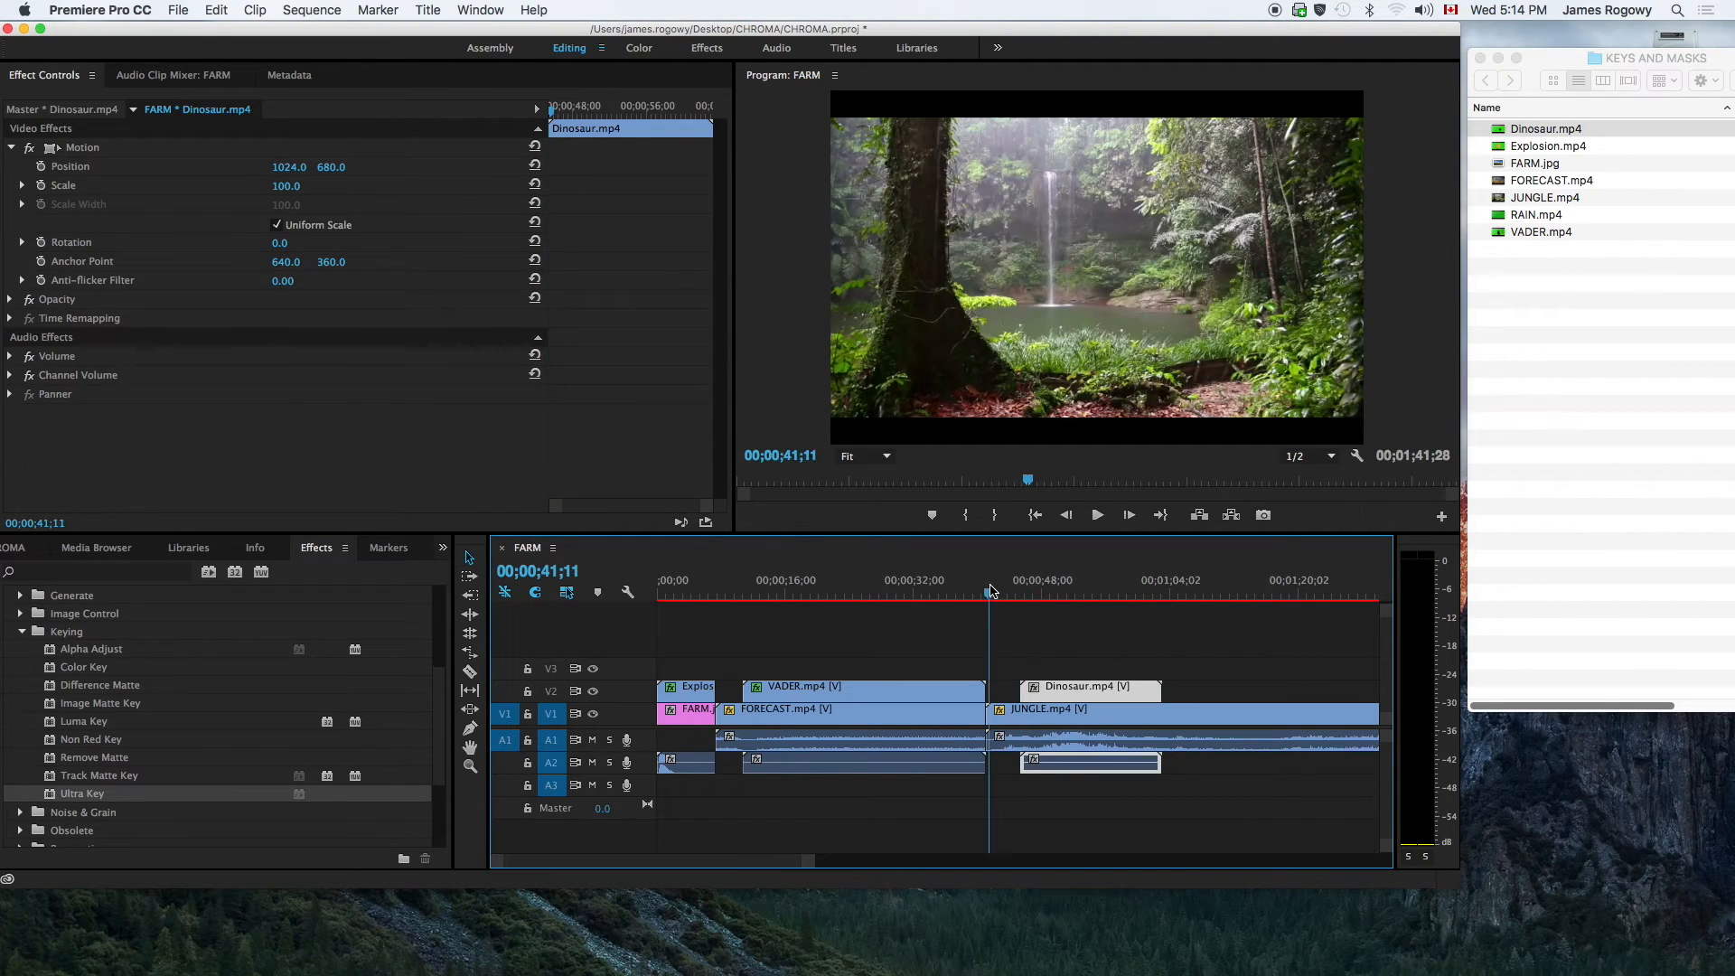
pyautogui.press('space')
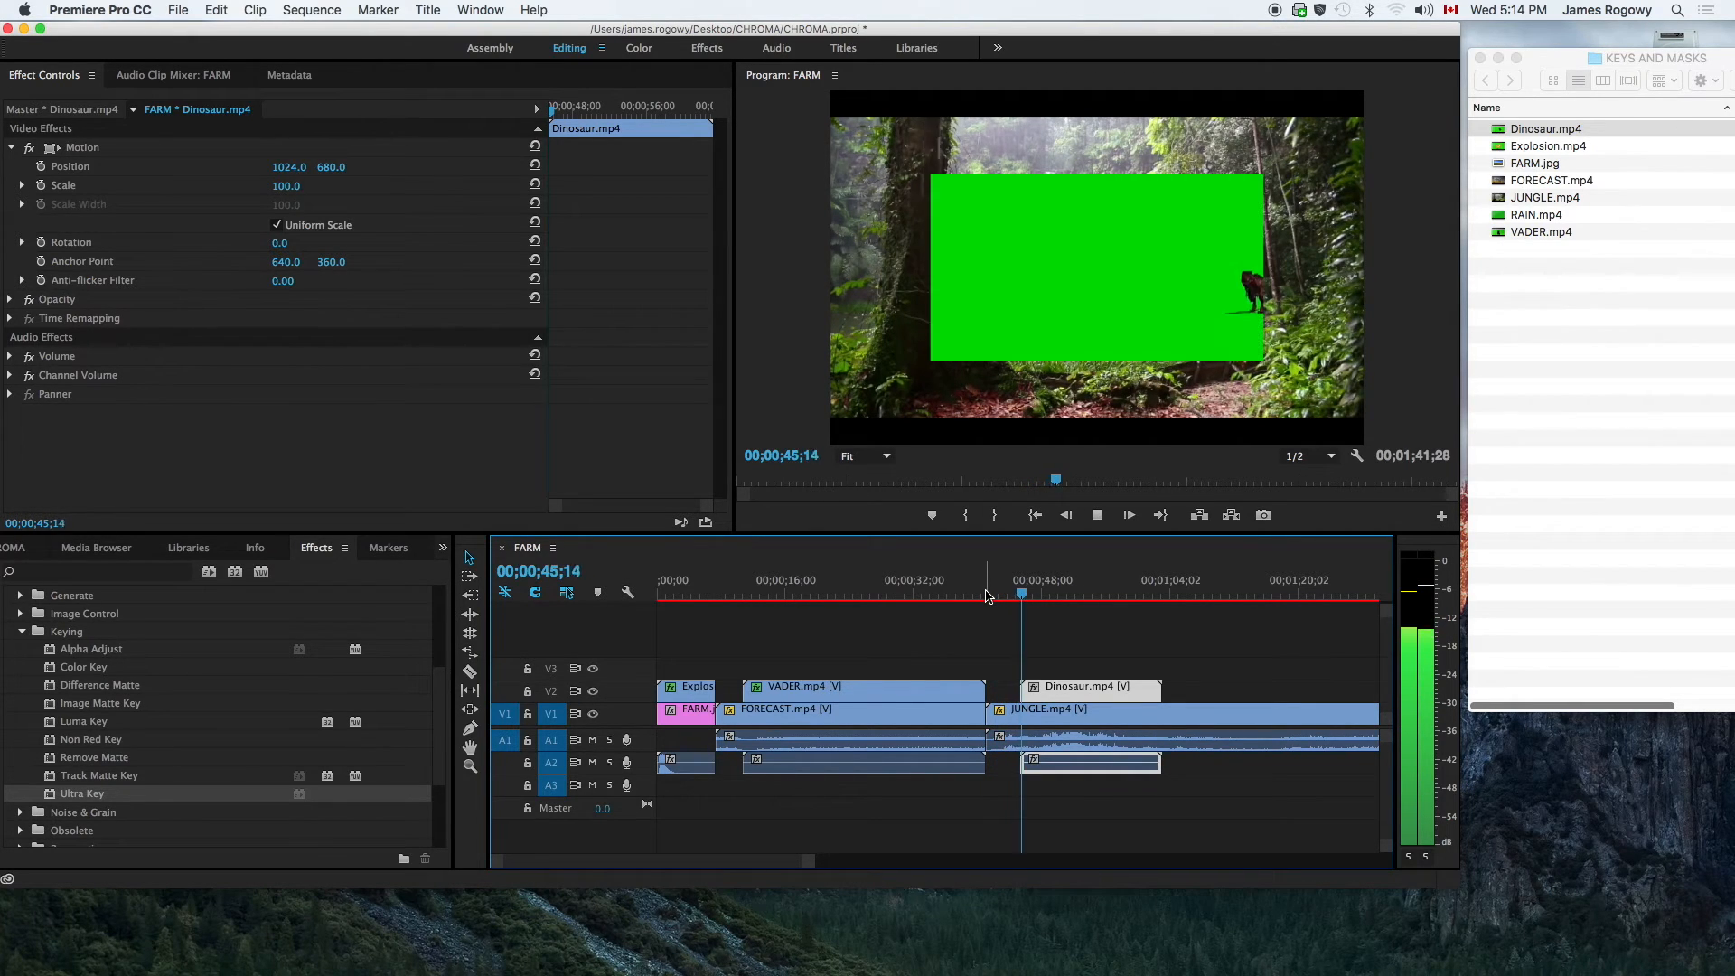
pyautogui.press('space')
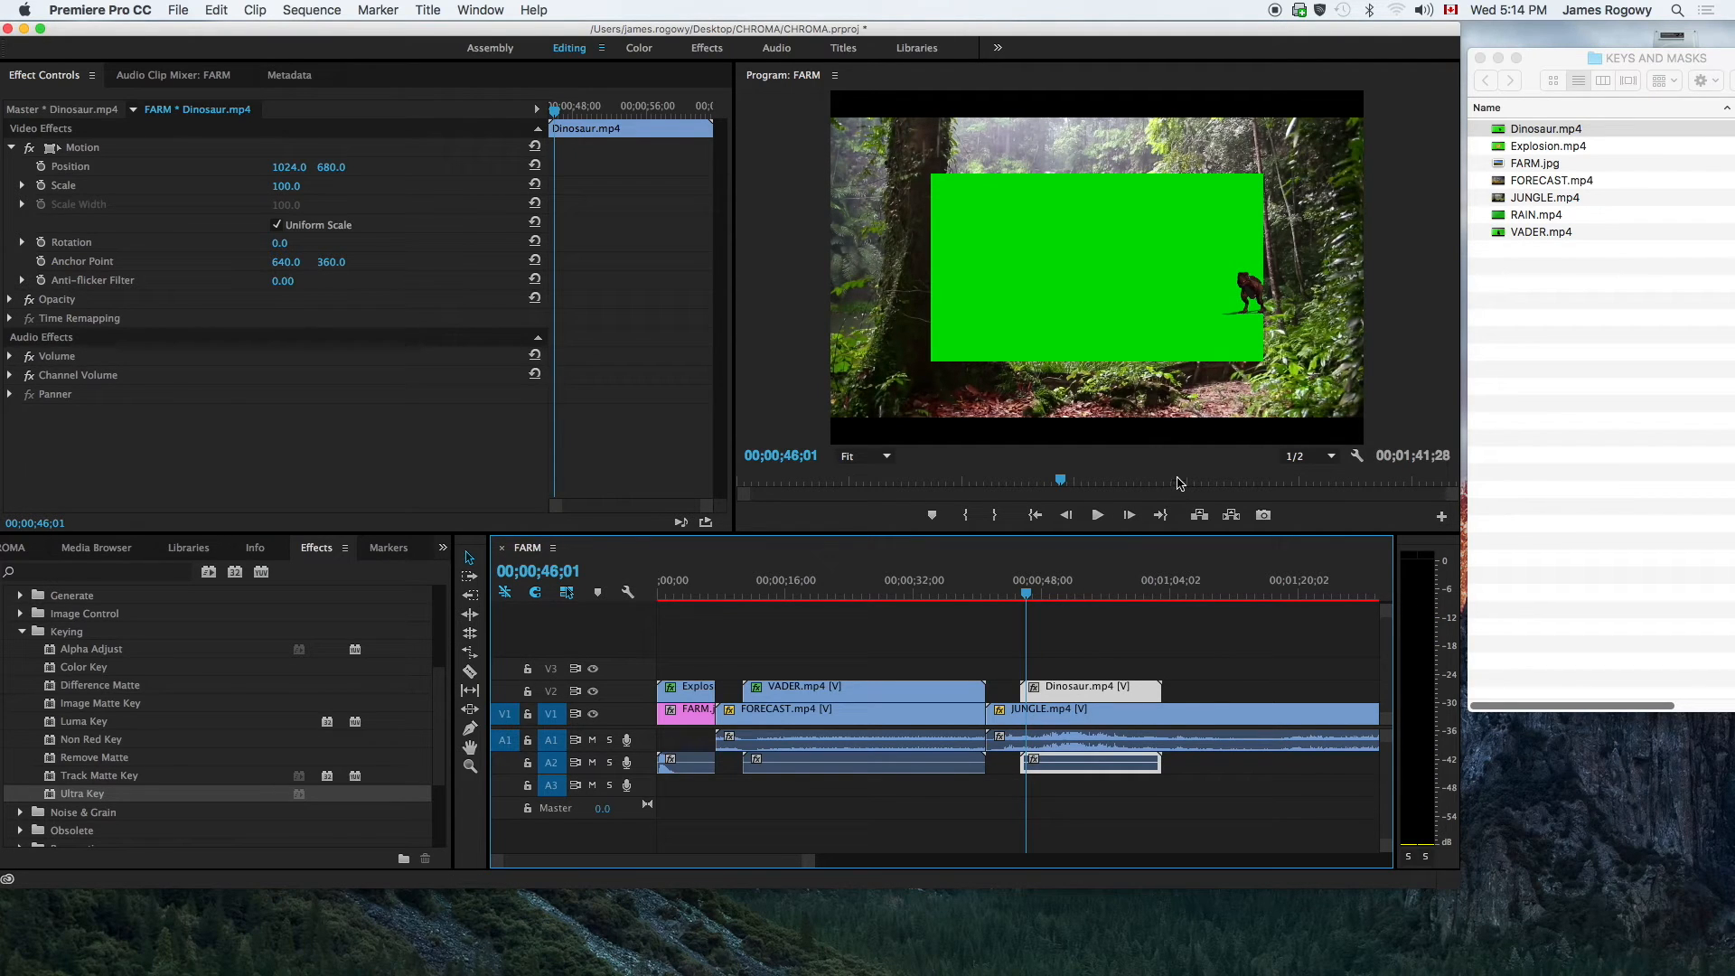
# - Set the Dinosaur.mp4 clip's scale to 160 and scrub to its end at 00;01;02;25
pyautogui.moveTo(1030, 598); pyautogui.dragTo(1105, 600)
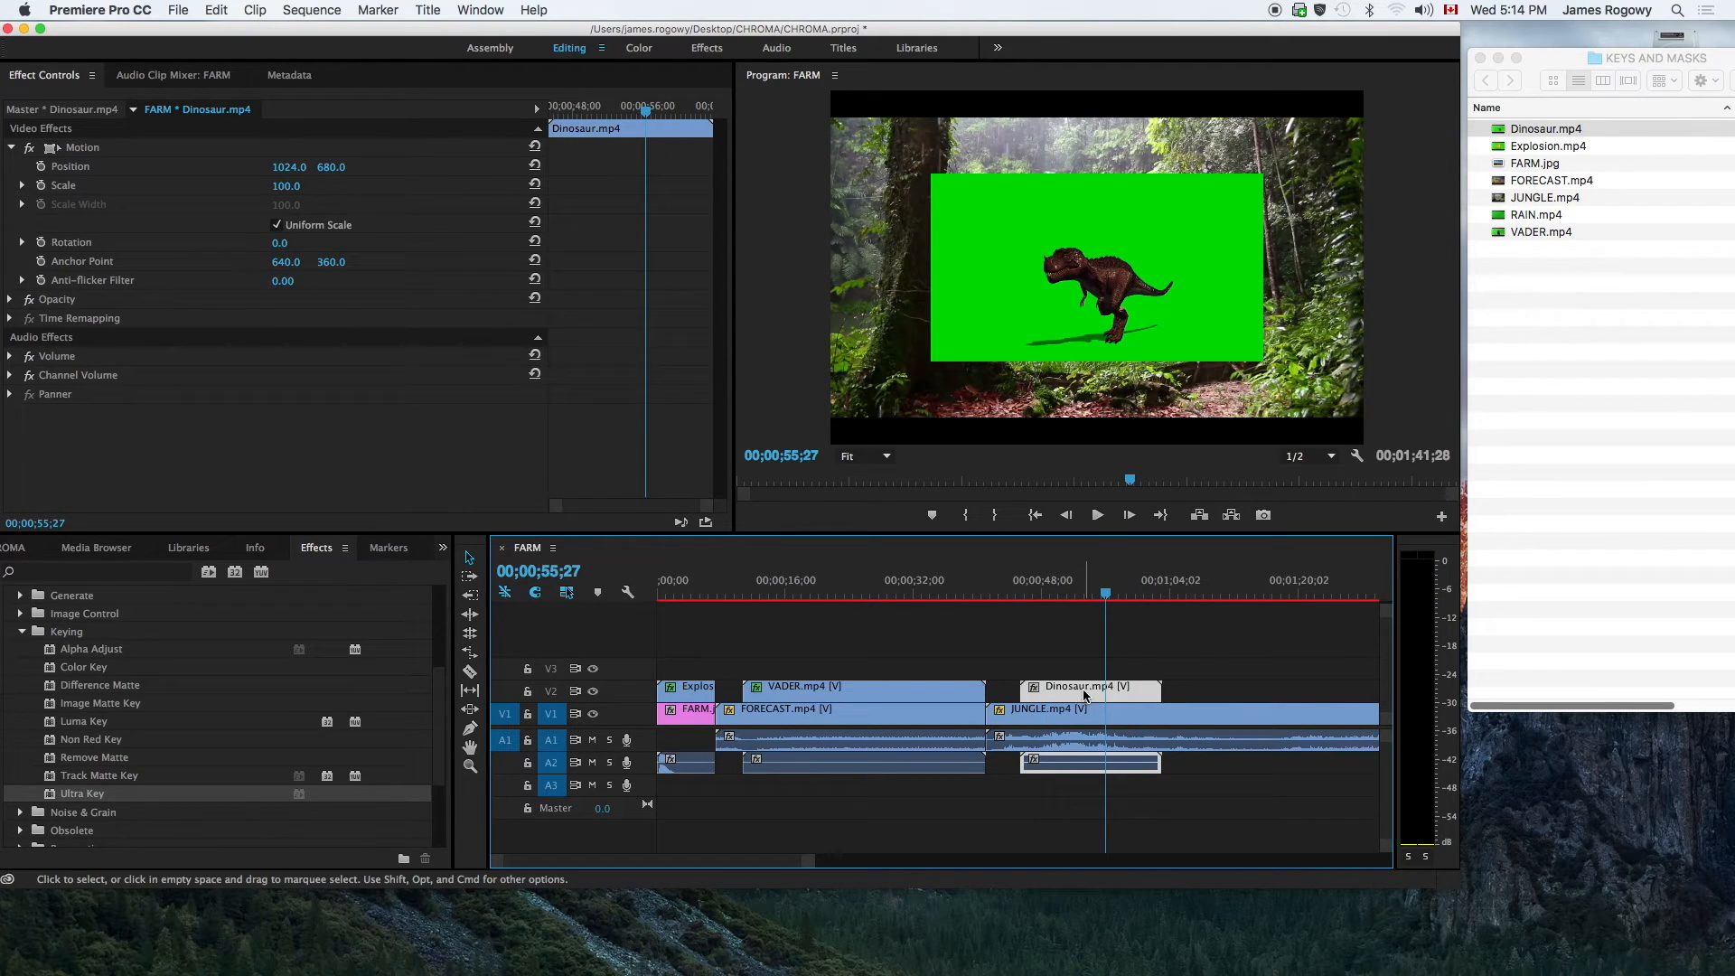
pyautogui.moveTo(283, 191); pyautogui.dragTo(339, 191)
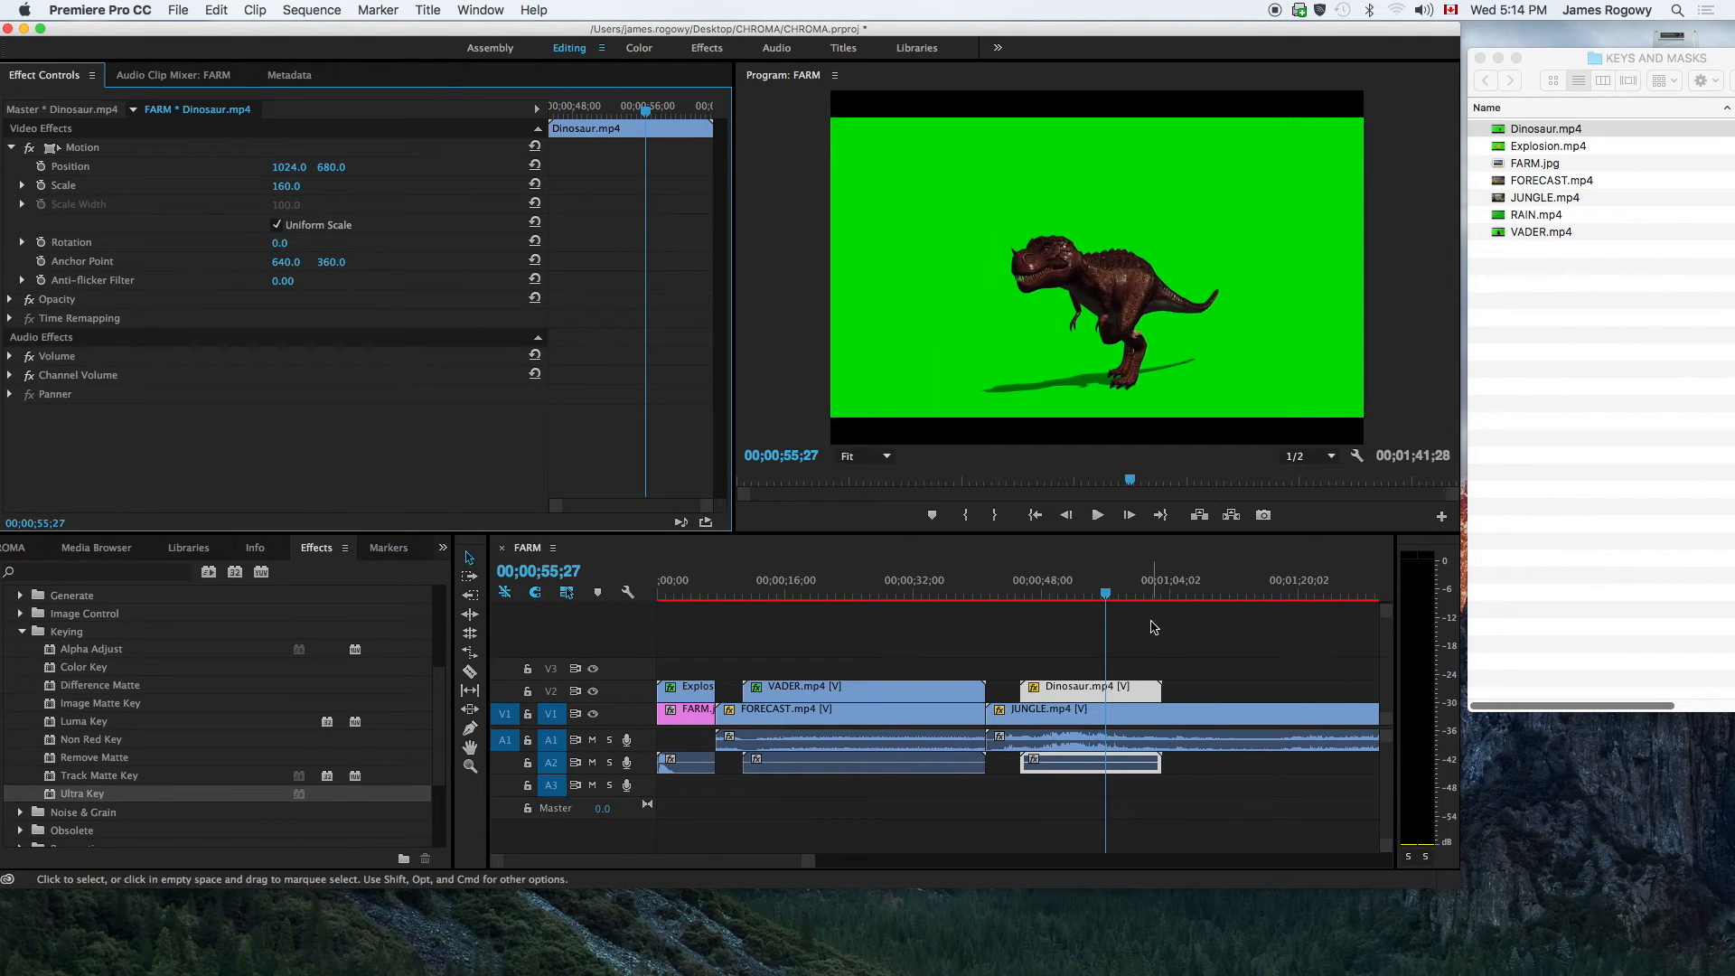
pyautogui.click(1107, 595)
pyautogui.moveTo(1107, 596); pyautogui.dragTo(1159, 601)
# - Trim the end of the JUNGLE.mp4 clip so it finishes together with Dinosaur.mp4
pyautogui.moveTo(815, 860); pyautogui.dragTo(865, 958)
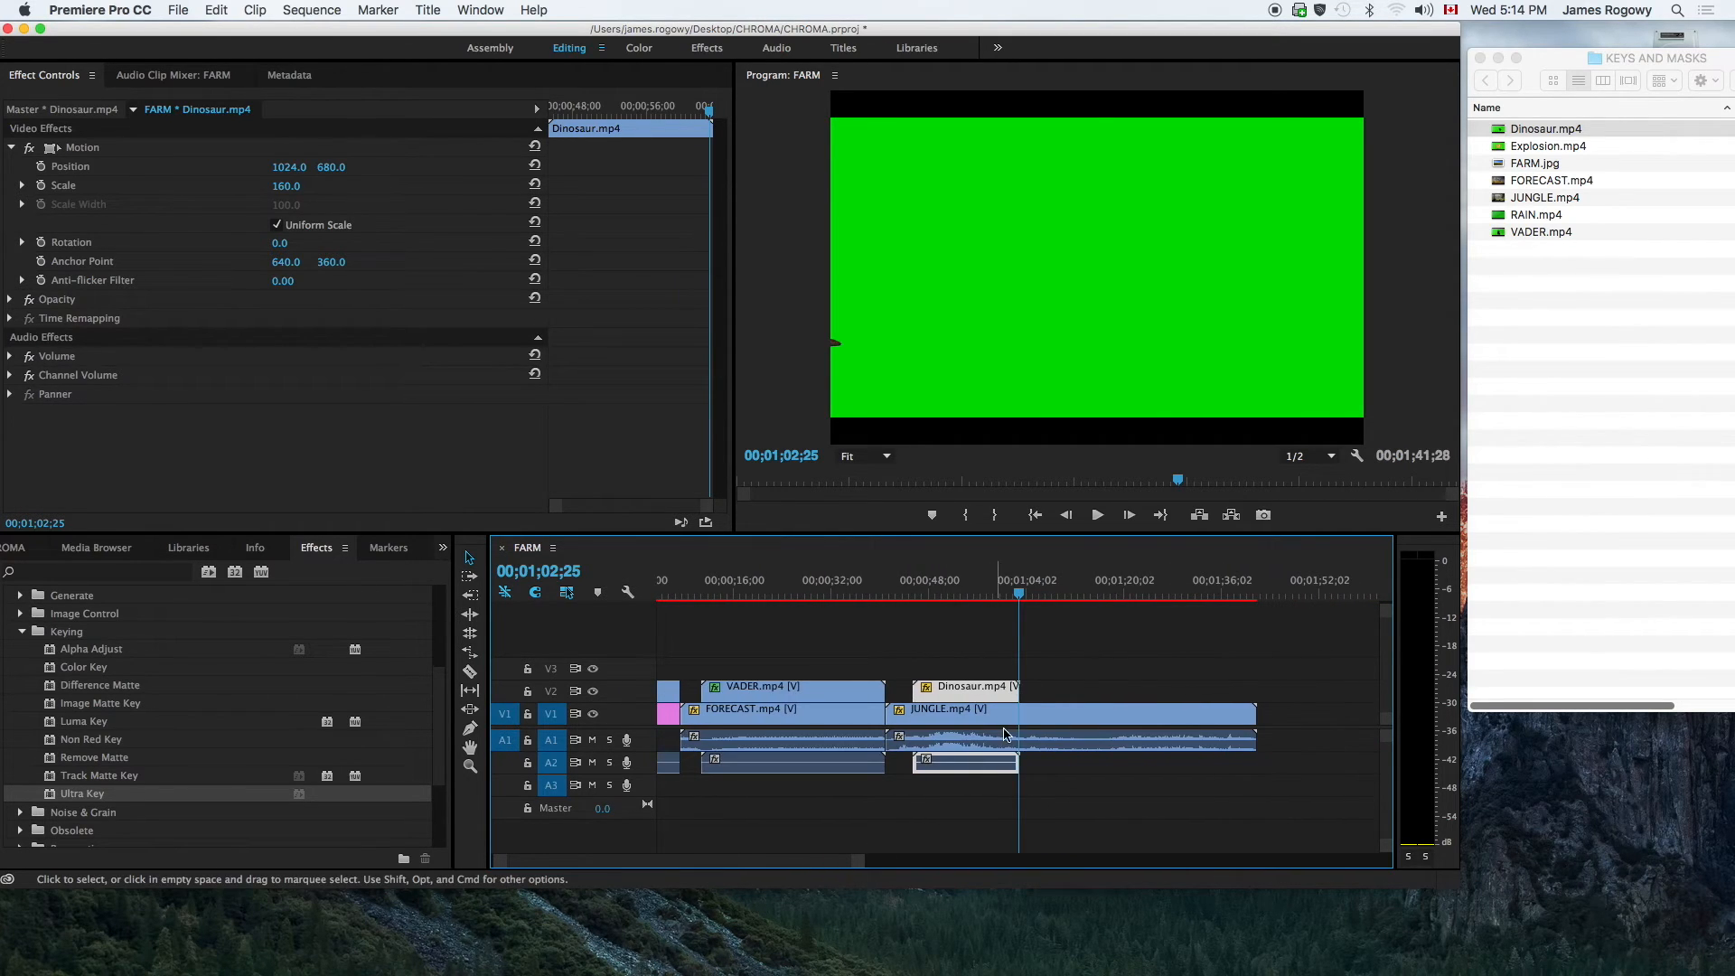
pyautogui.click(1069, 712)
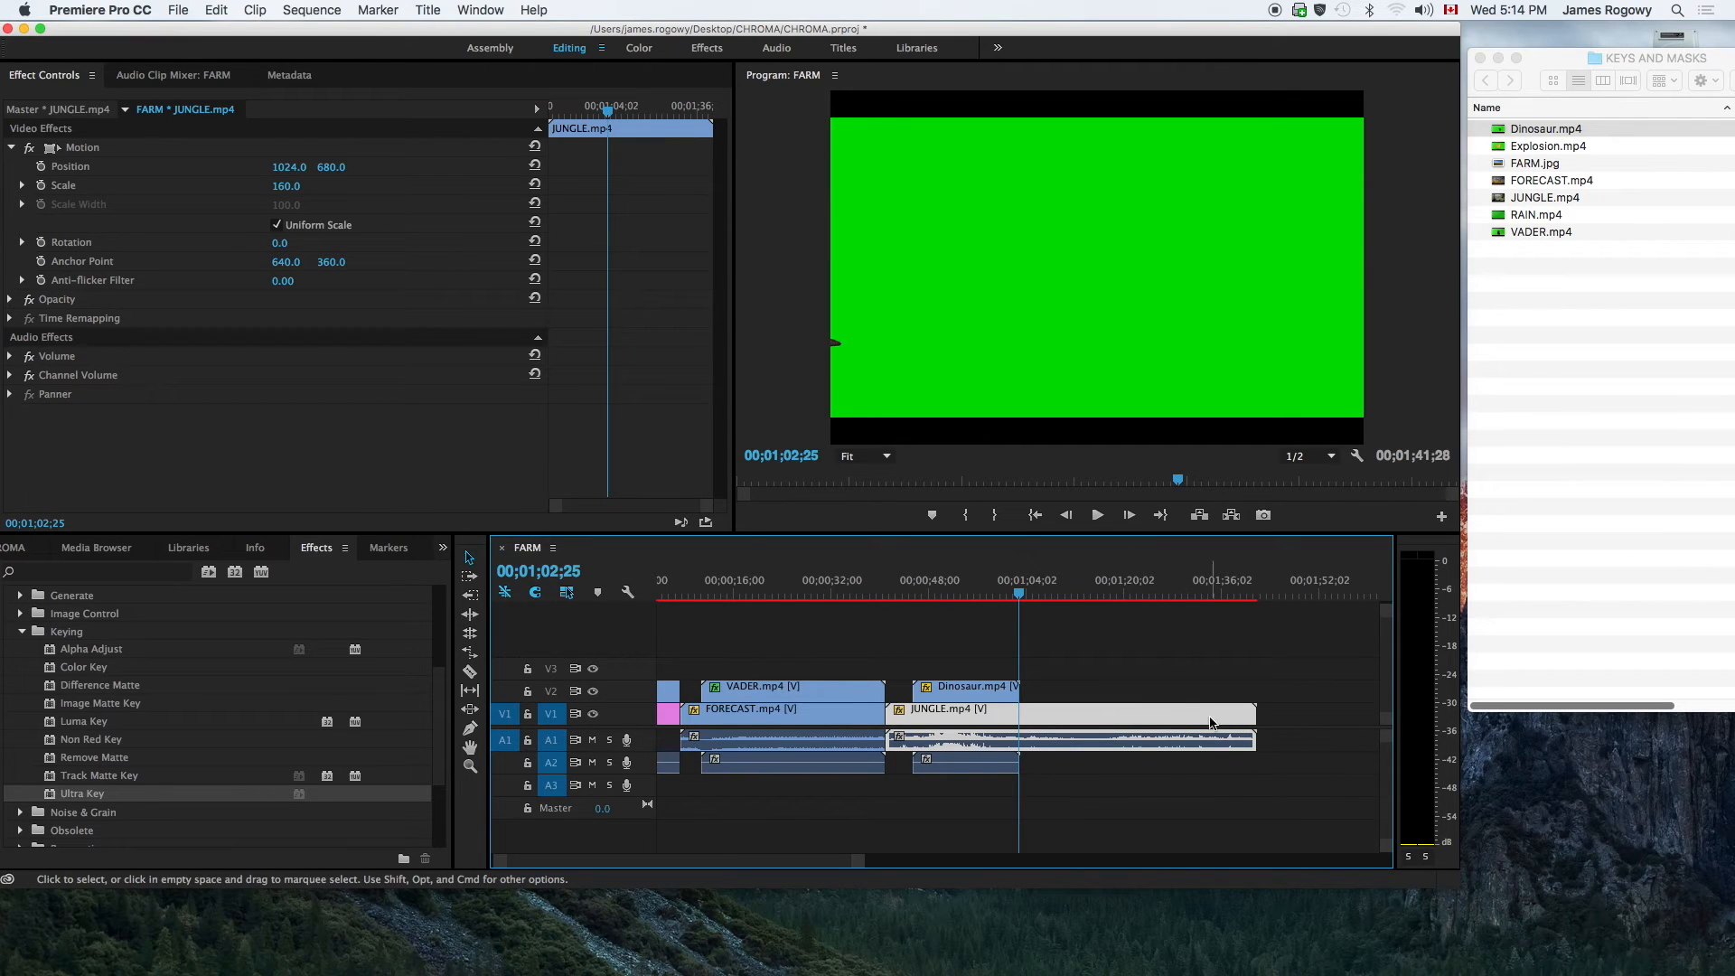
pyautogui.moveTo(1252, 715); pyautogui.dragTo(1018, 715)
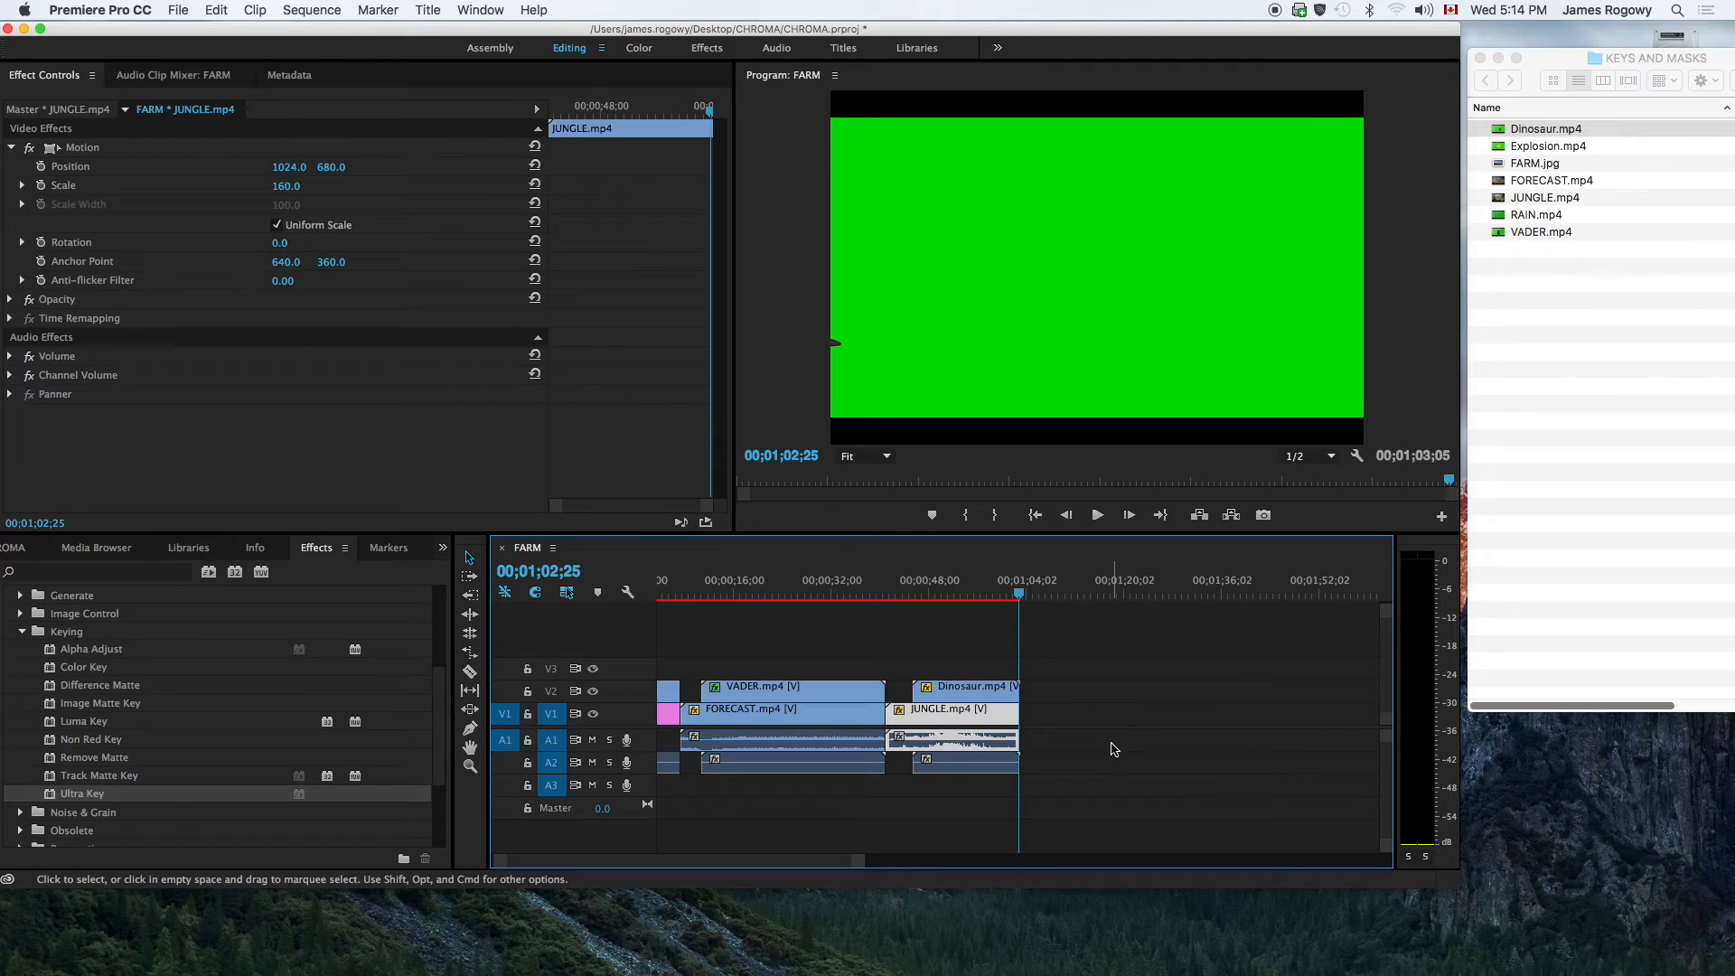
# - Apply Ultra Key to the Dinosaur.mp4 clip and sample its green background at 00;00;52;18 as the key color
pyautogui.moveTo(1022, 597); pyautogui.dragTo(956, 596)
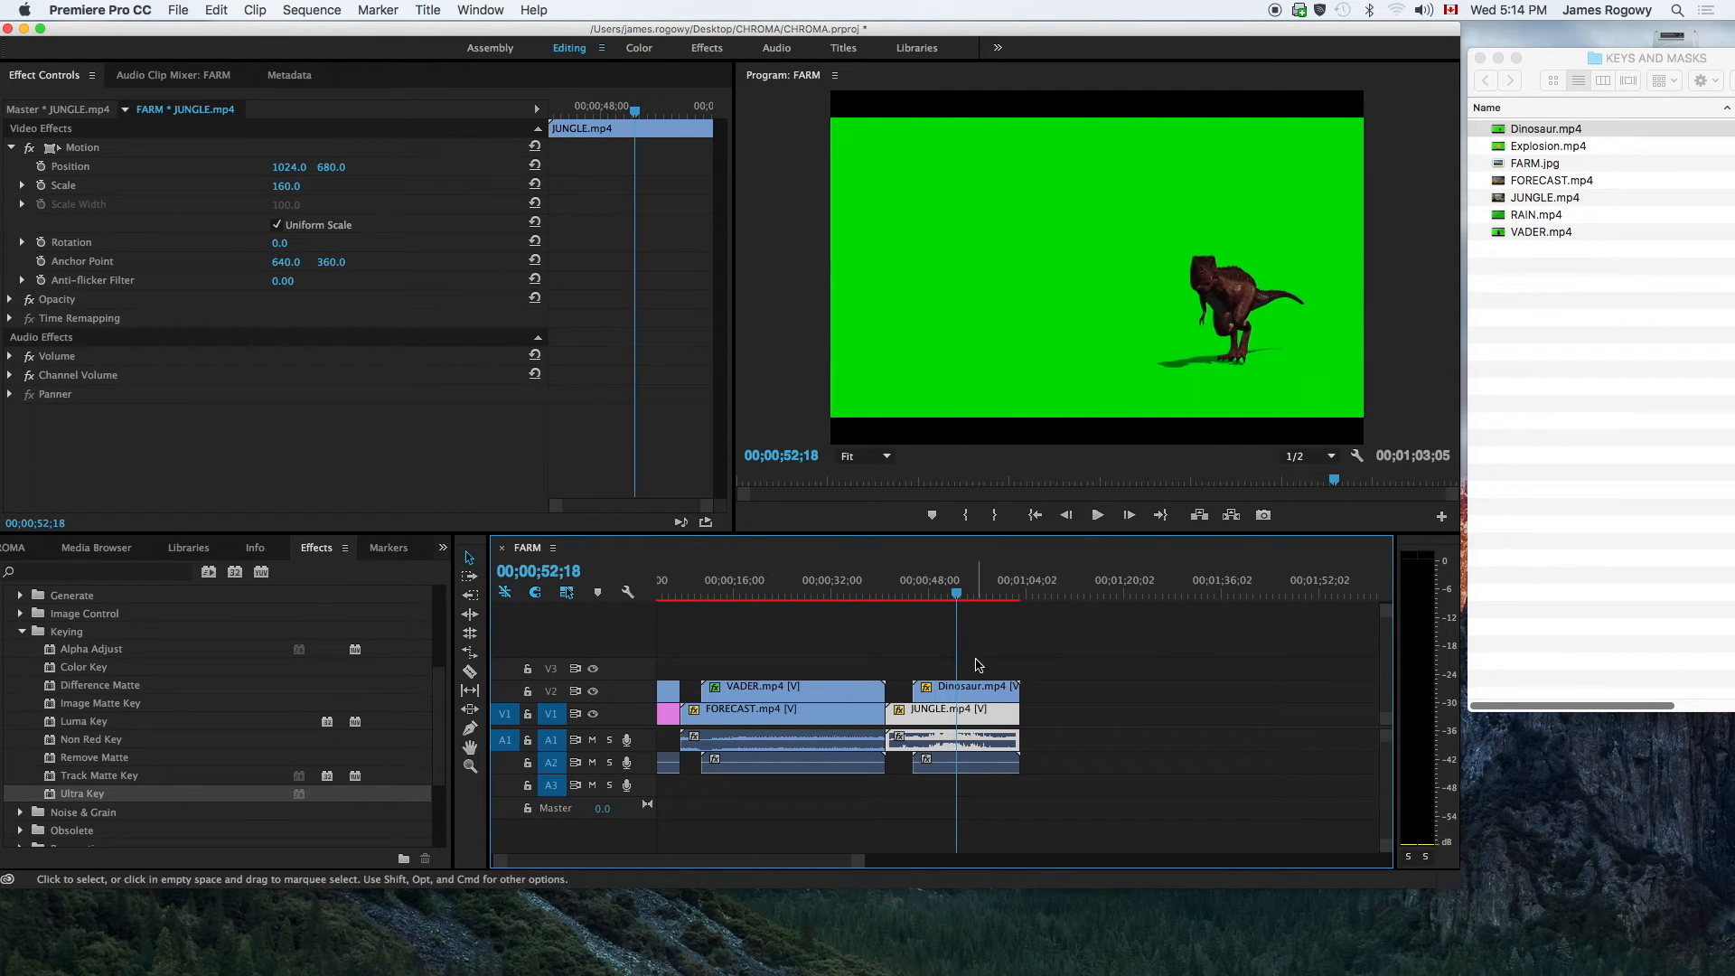
pyautogui.click(971, 688)
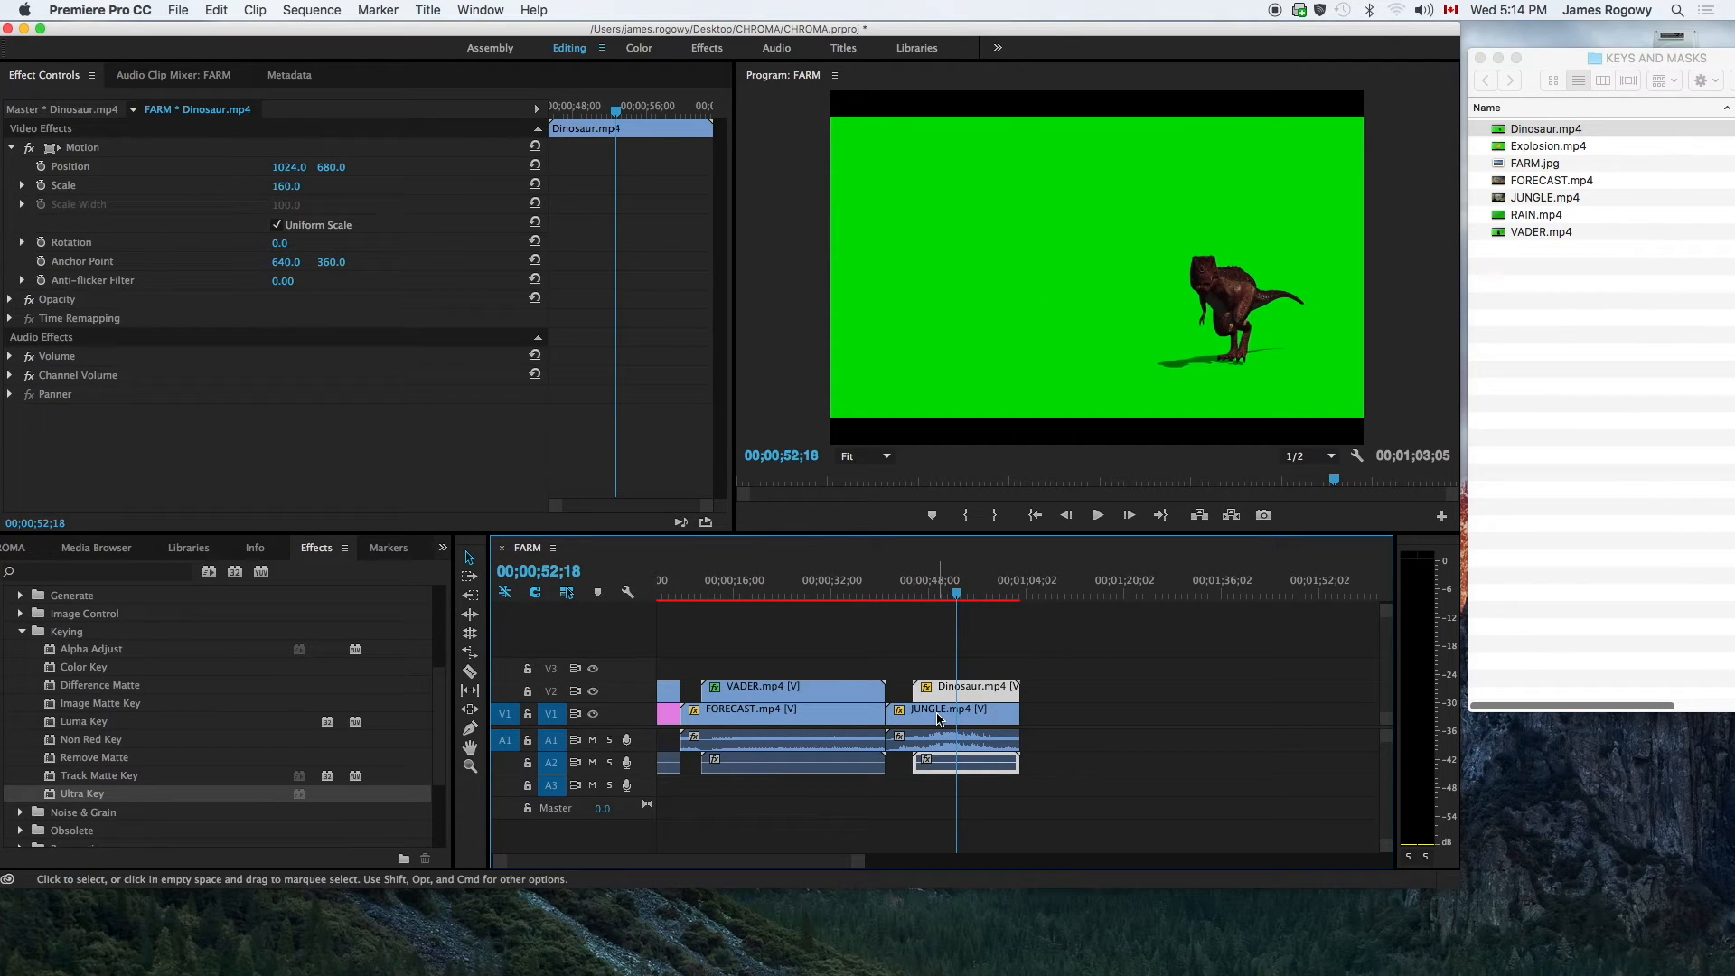
pyautogui.moveTo(52, 799); pyautogui.dragTo(942, 692)
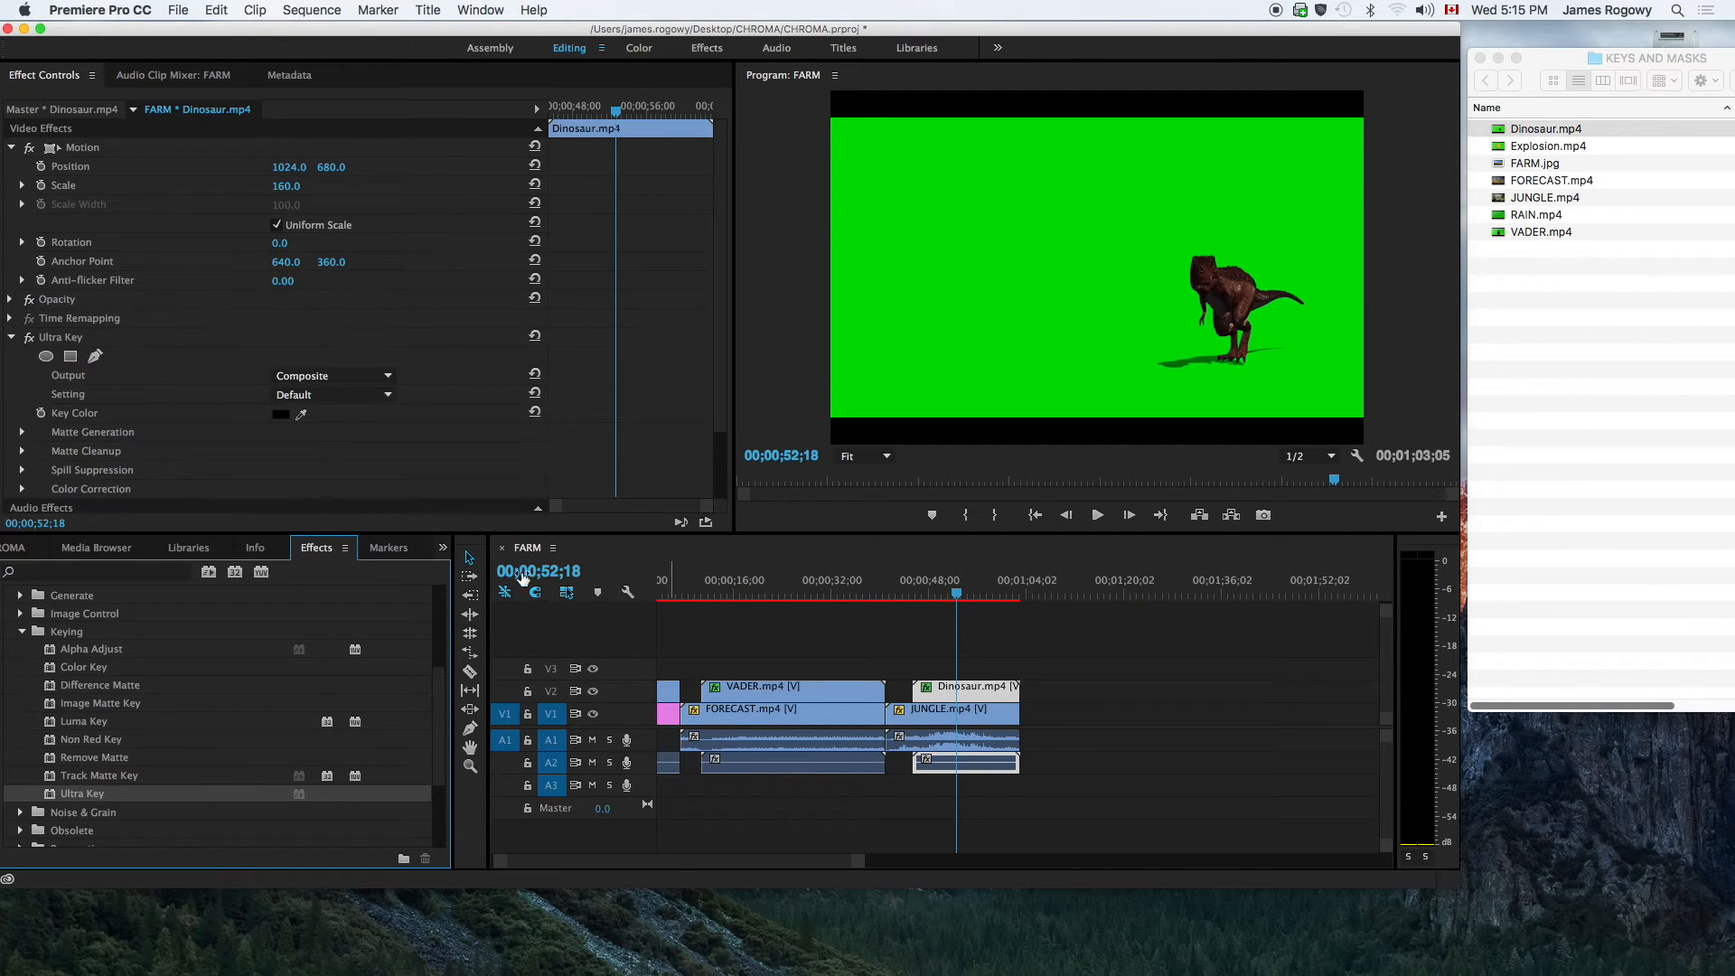
pyautogui.click(303, 411)
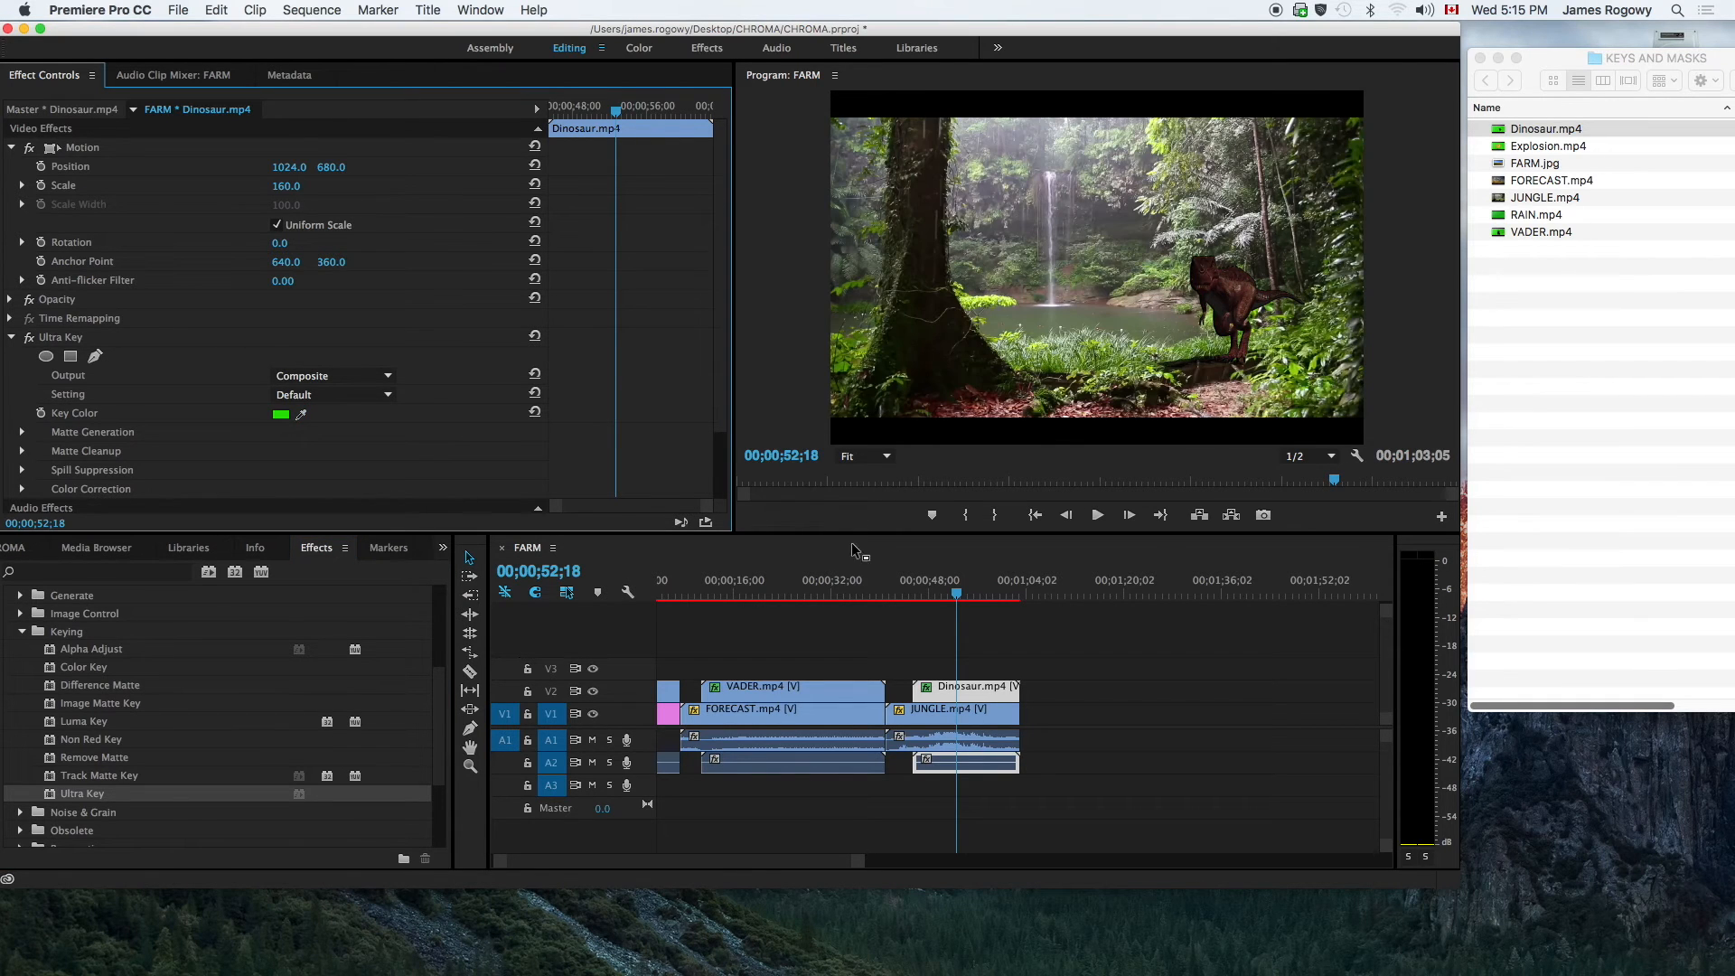
# - Scrub the keyed dinosaur over the jungle and play the composite from 00;00;44;23
pyautogui.moveTo(958, 596); pyautogui.dragTo(927, 618)
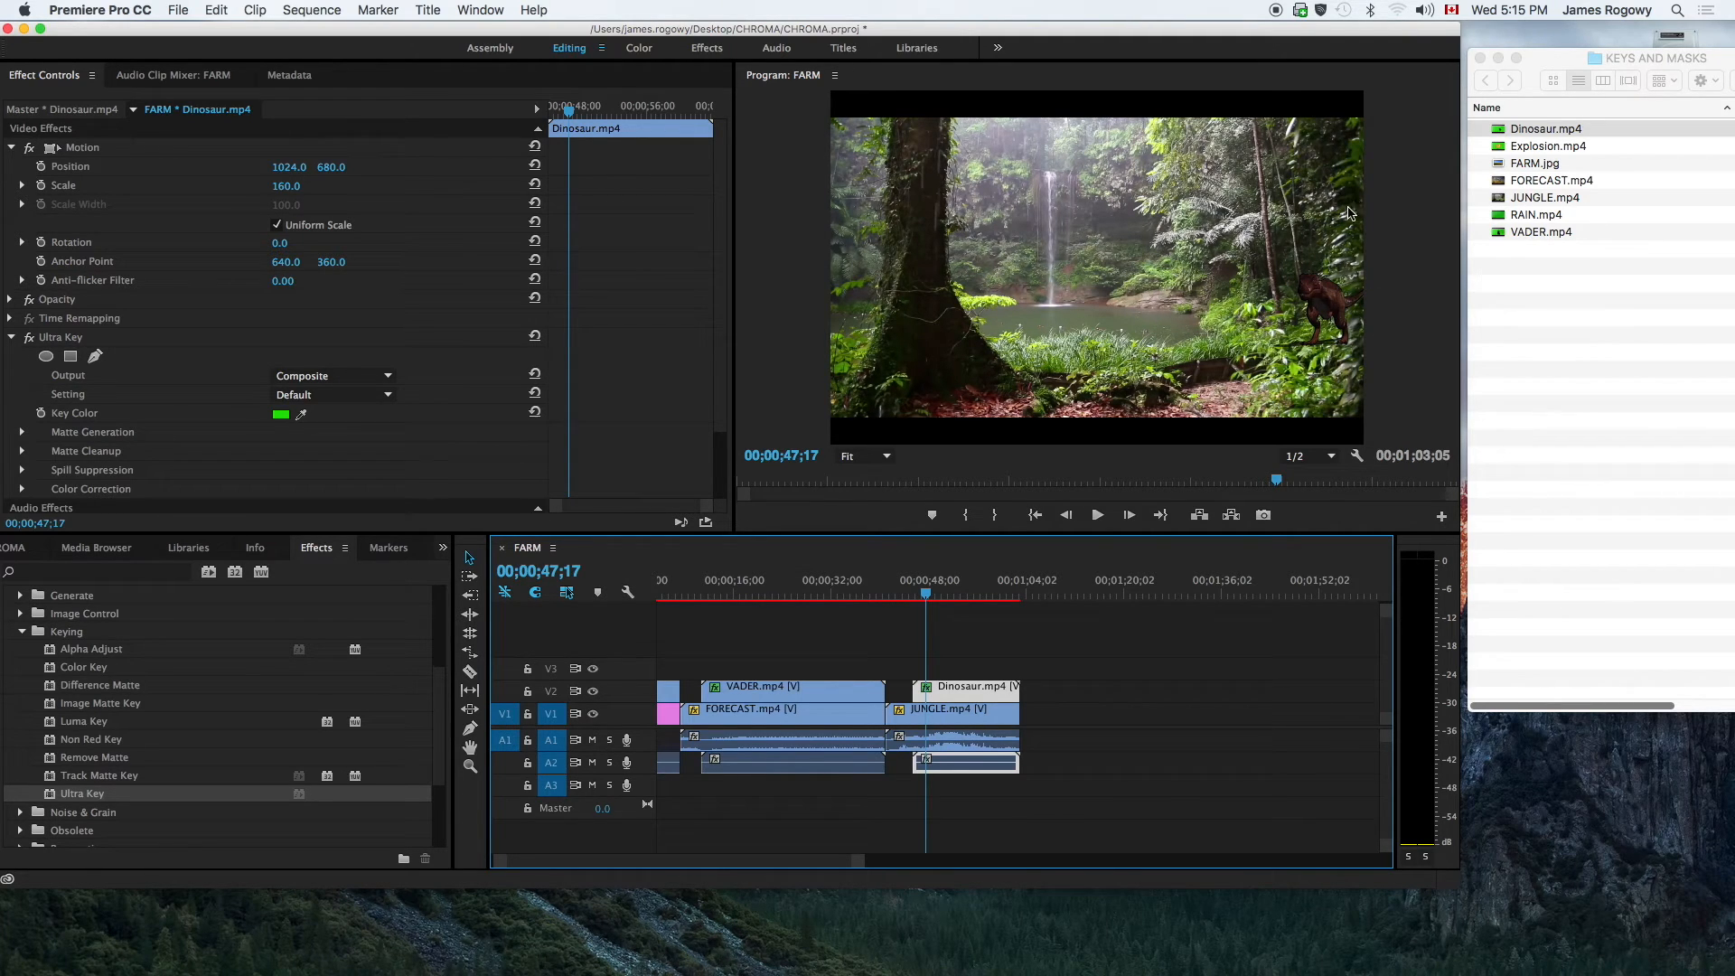
pyautogui.moveTo(929, 598); pyautogui.dragTo(962, 593)
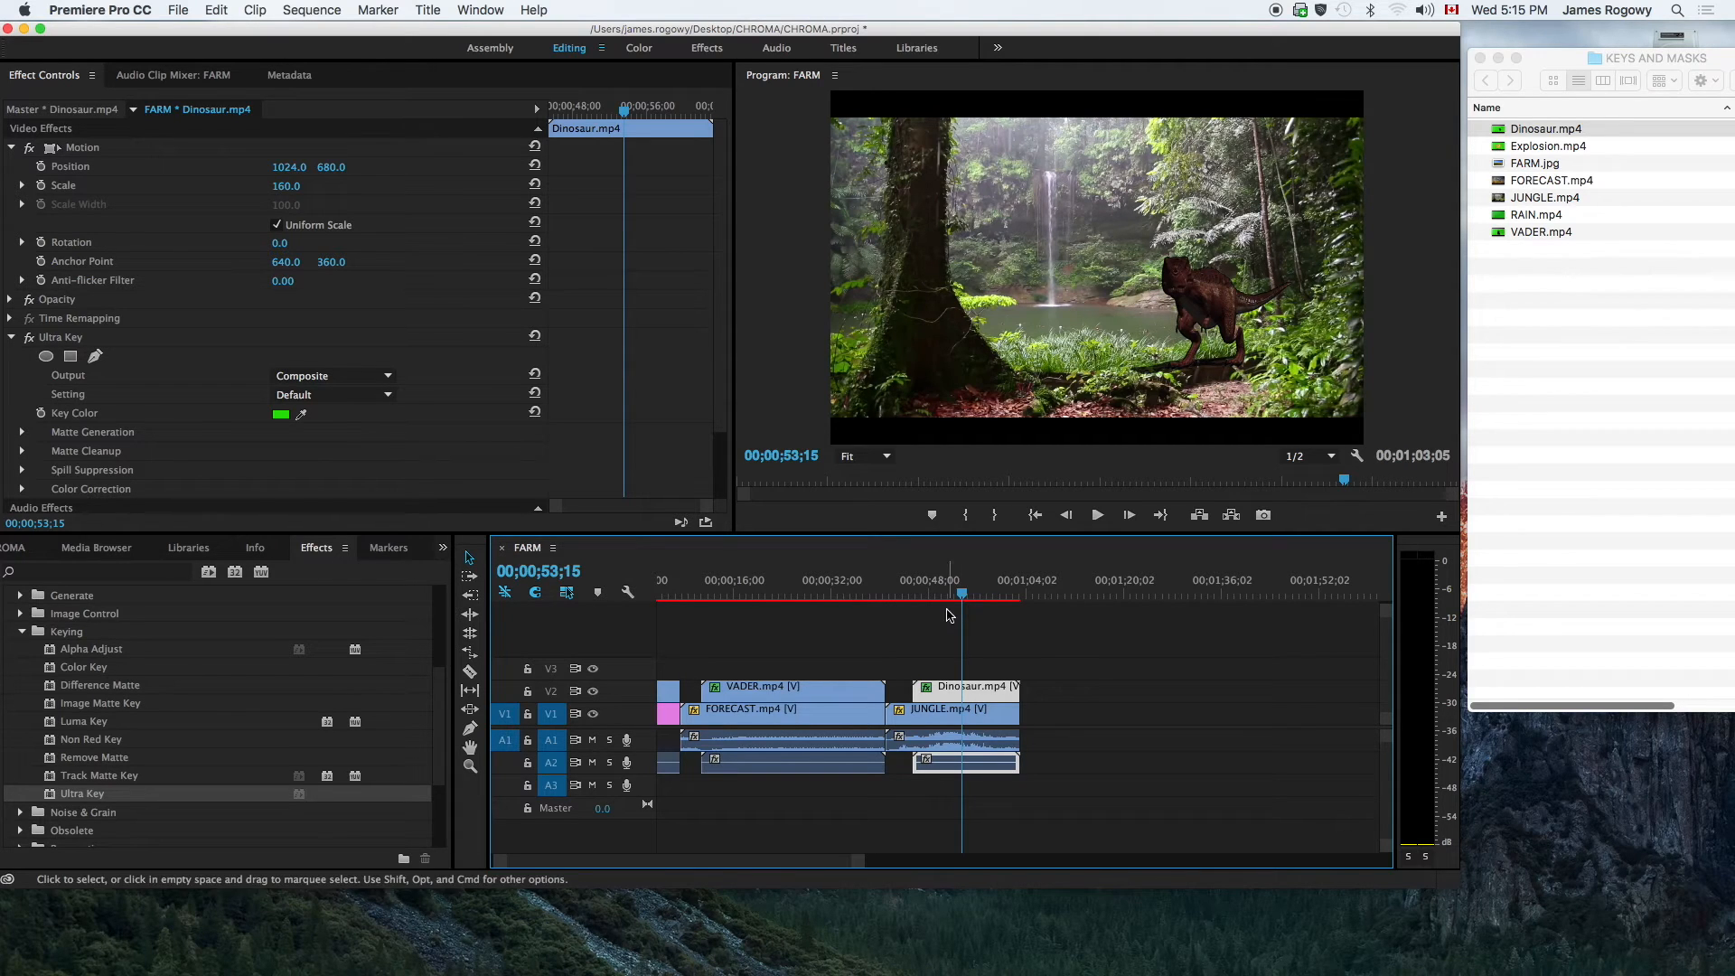
pyautogui.moveTo(965, 596); pyautogui.dragTo(911, 602)
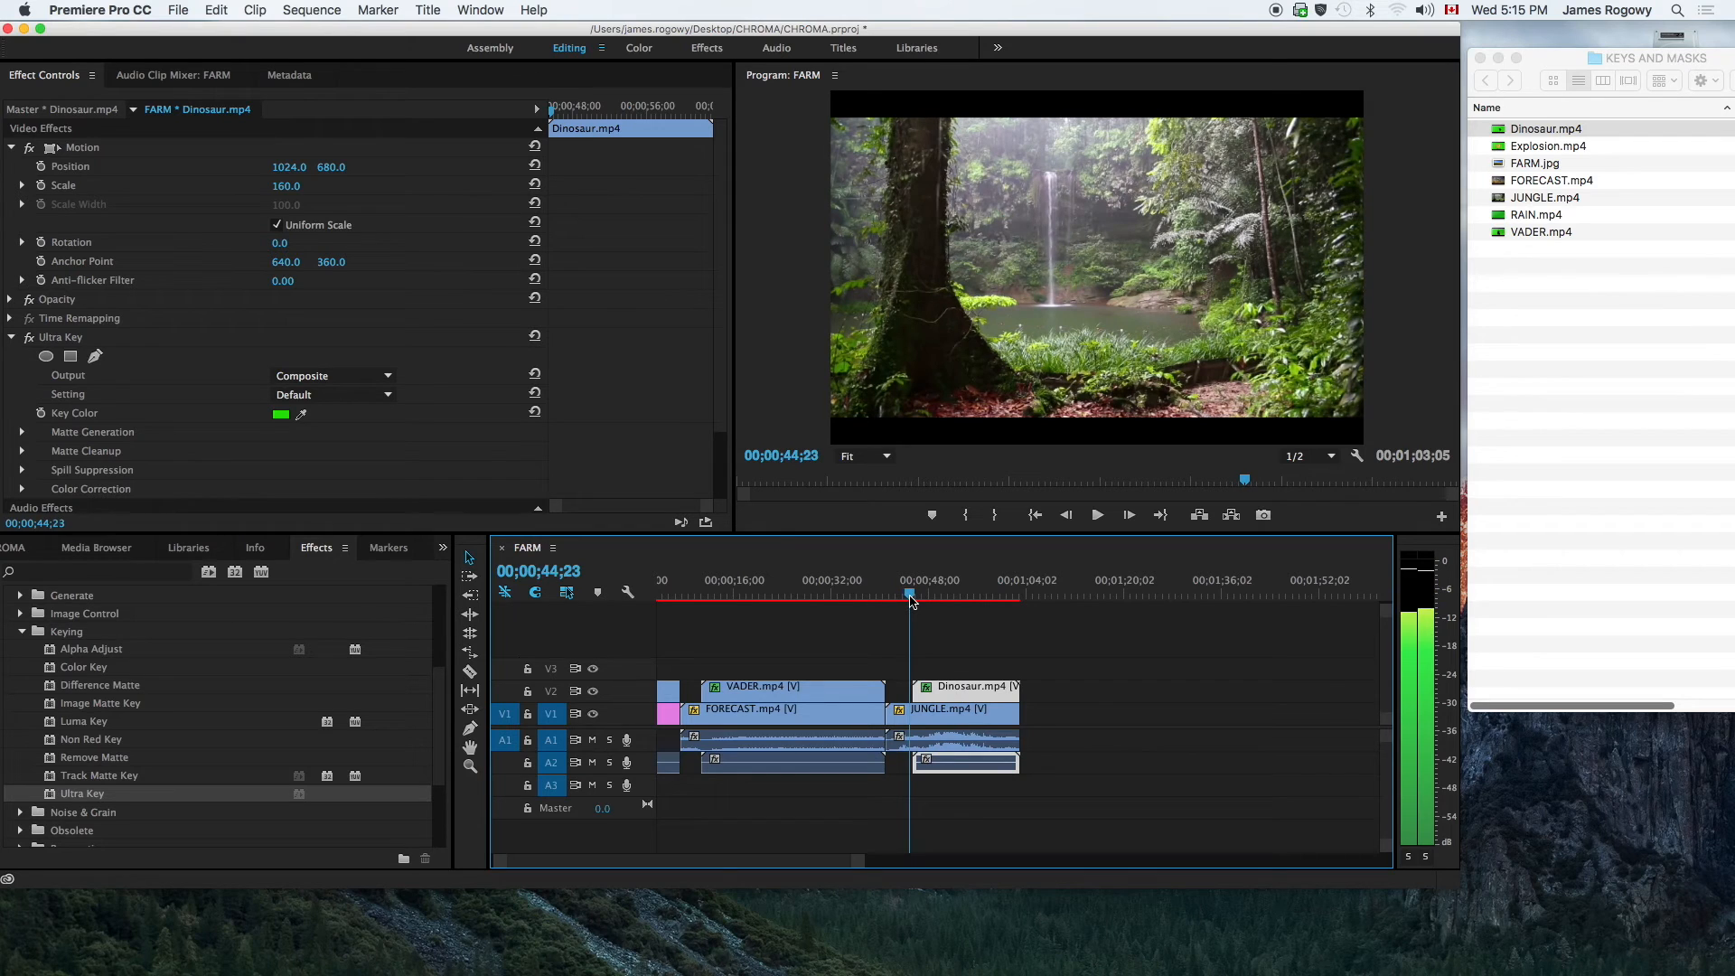
pyautogui.press('space')
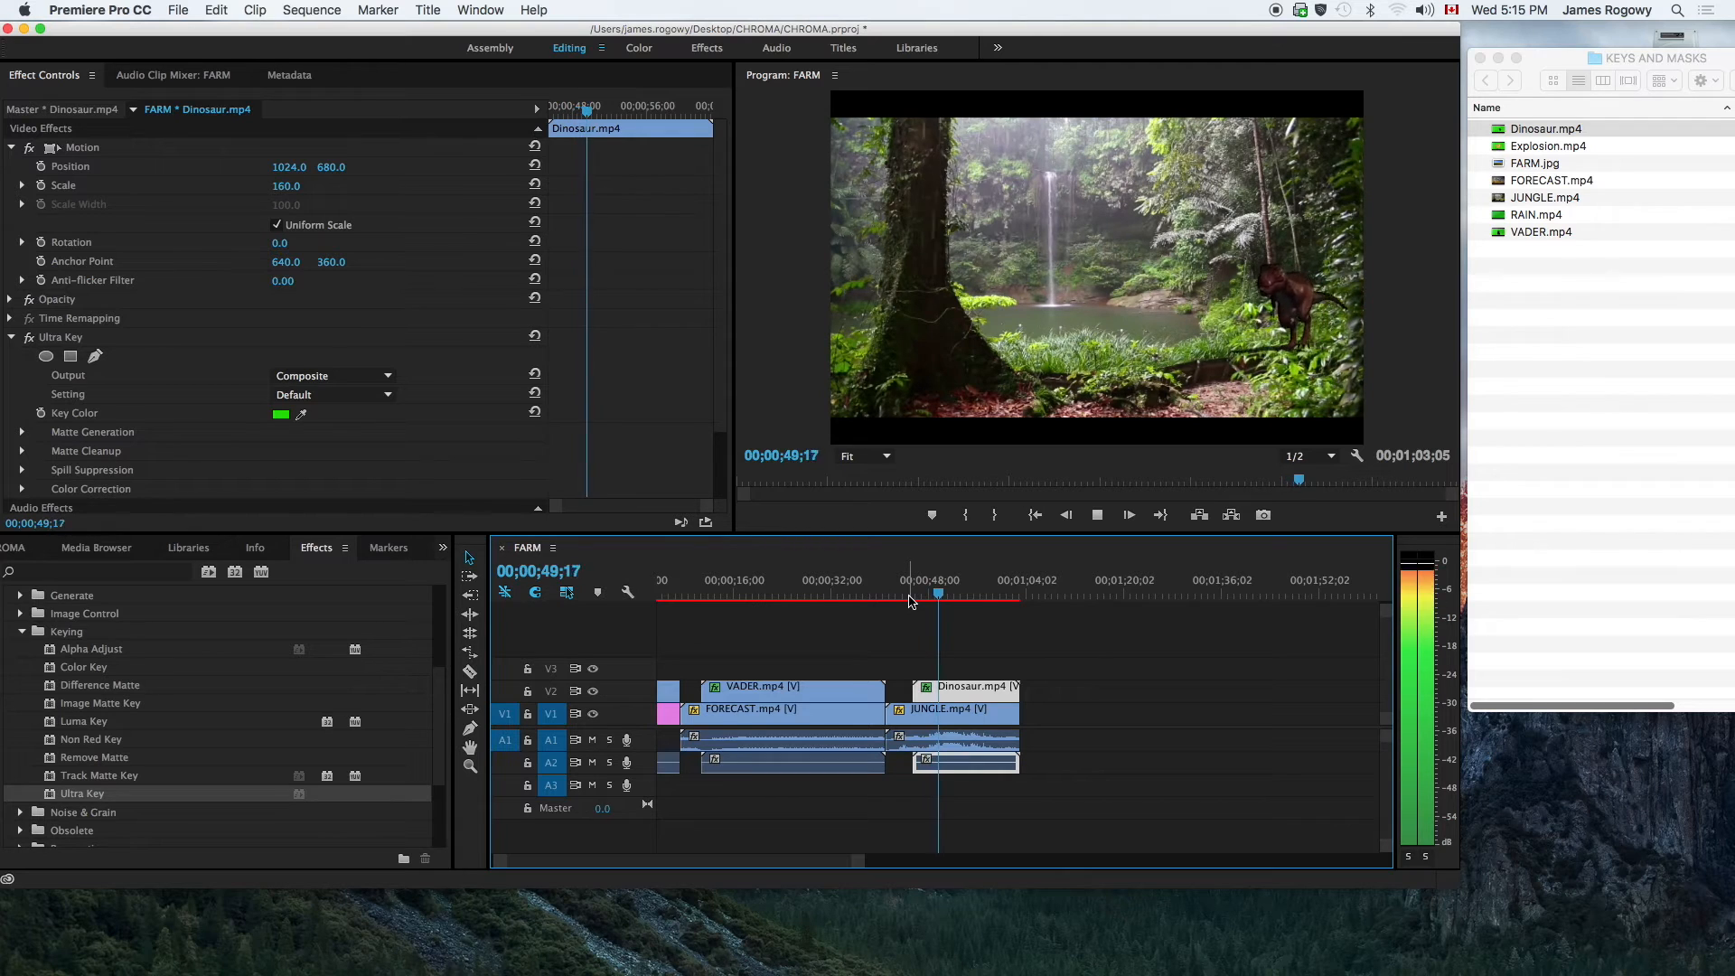
# - Stop the playback and duplicate the JUNGLE.mp4 video clip onto track V3 above Dinosaur.mp4
pyautogui.press('space')
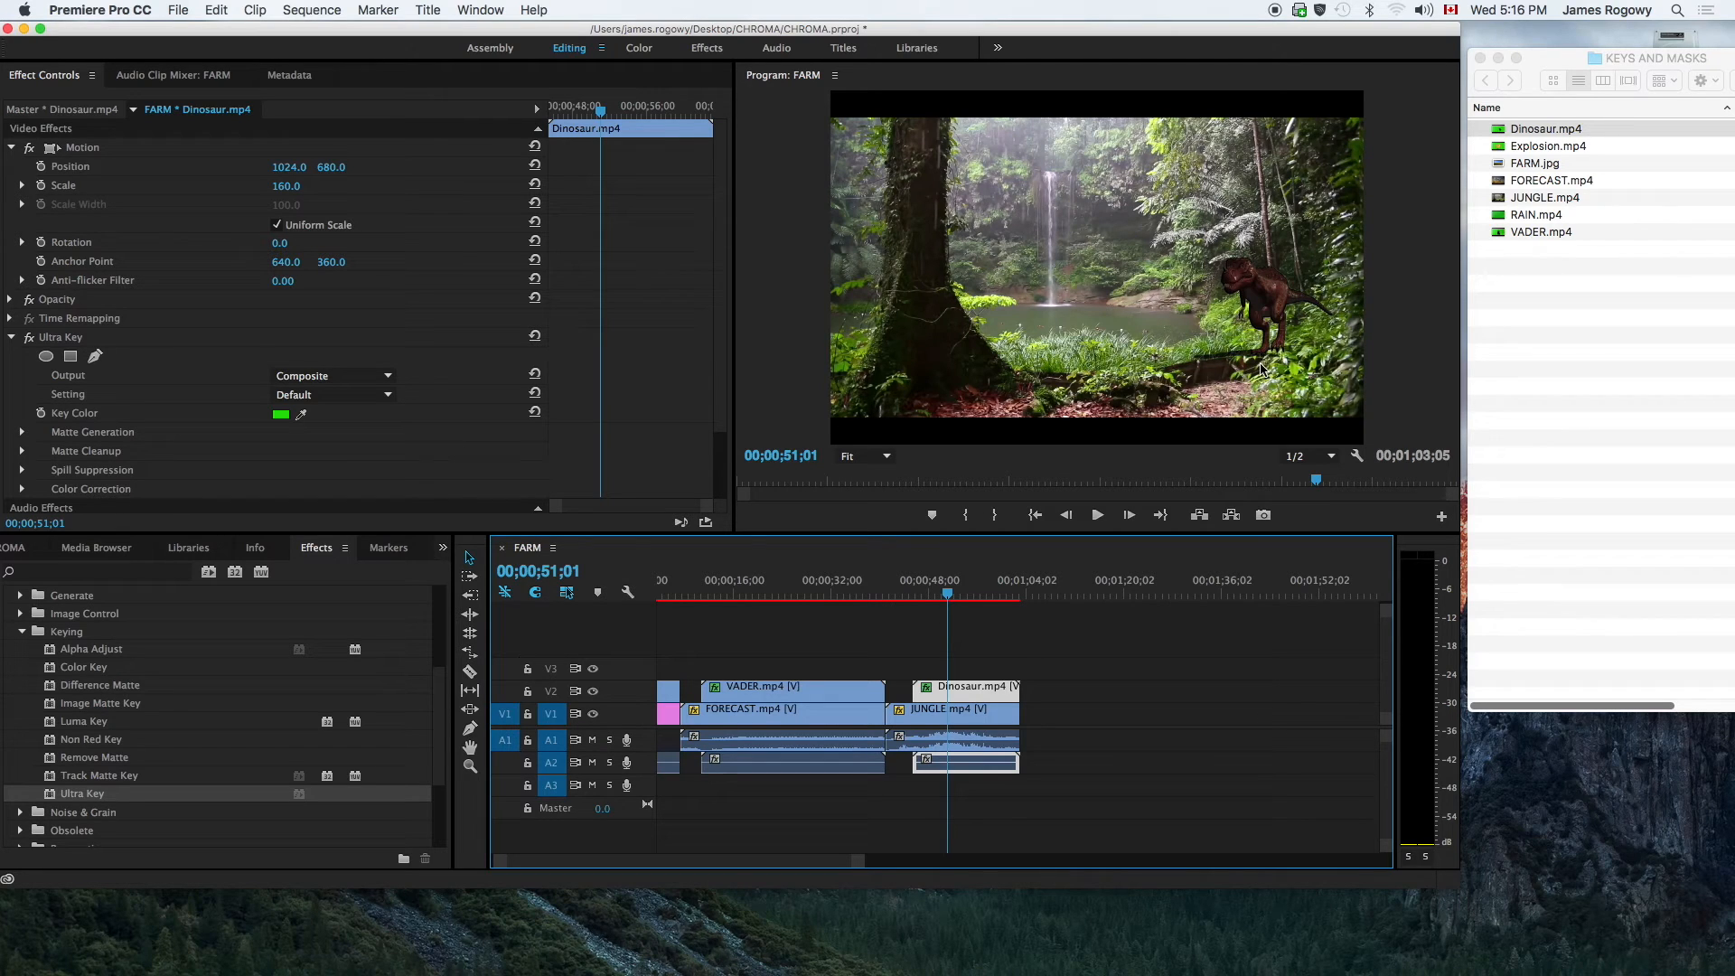
pyautogui.click(973, 716)
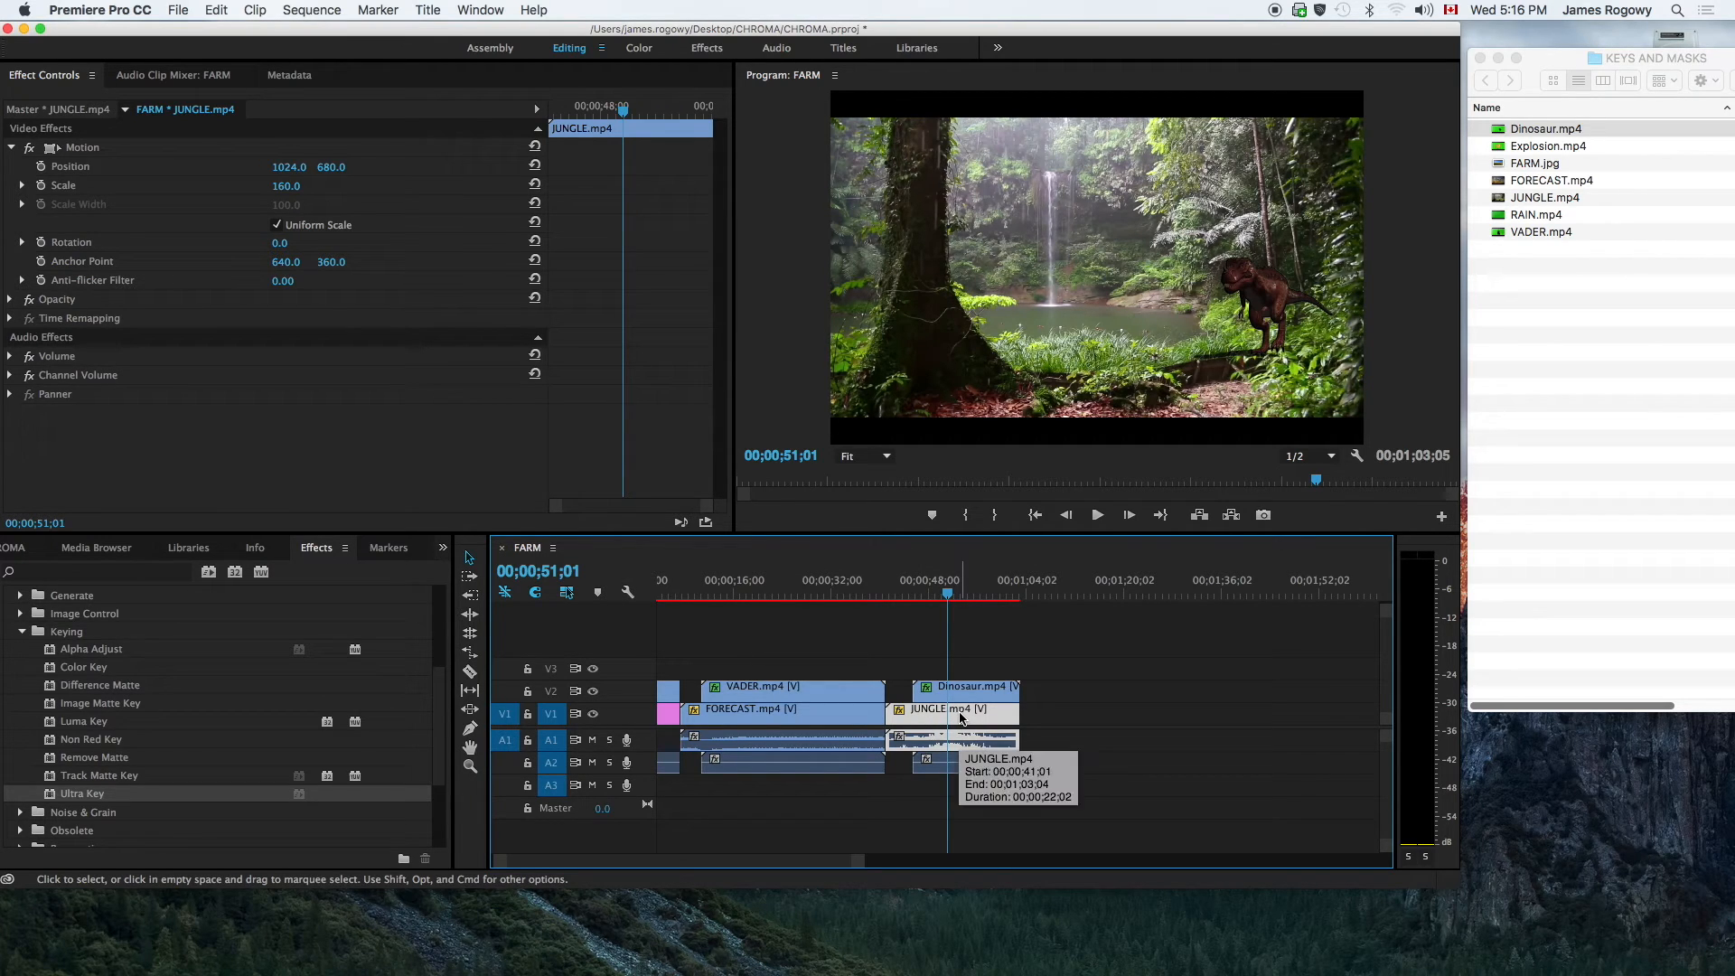
pyautogui.moveTo(961, 718); pyautogui.dragTo(963, 676)
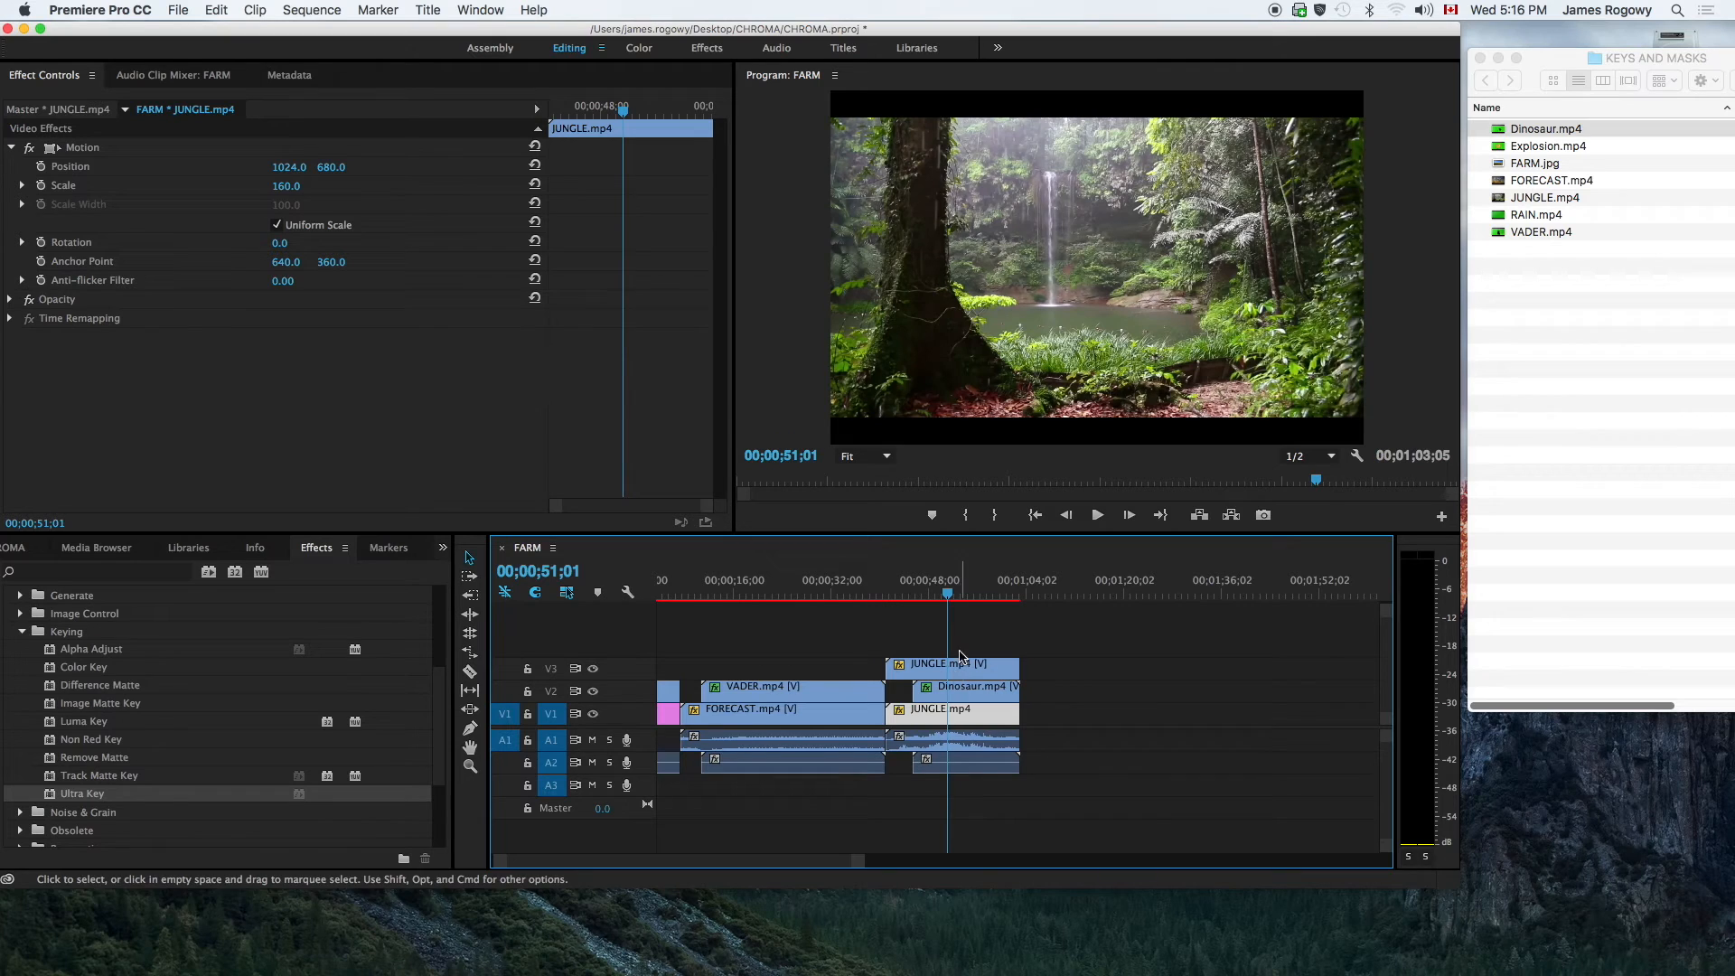
# - At 00;00;43;08, start a free-draw opacity mask on the V3 JUNGLE.mp4 clip, tracing from the ground plants up along the right-hand foliage
pyautogui.moveTo(946, 595); pyautogui.dragTo(899, 597)
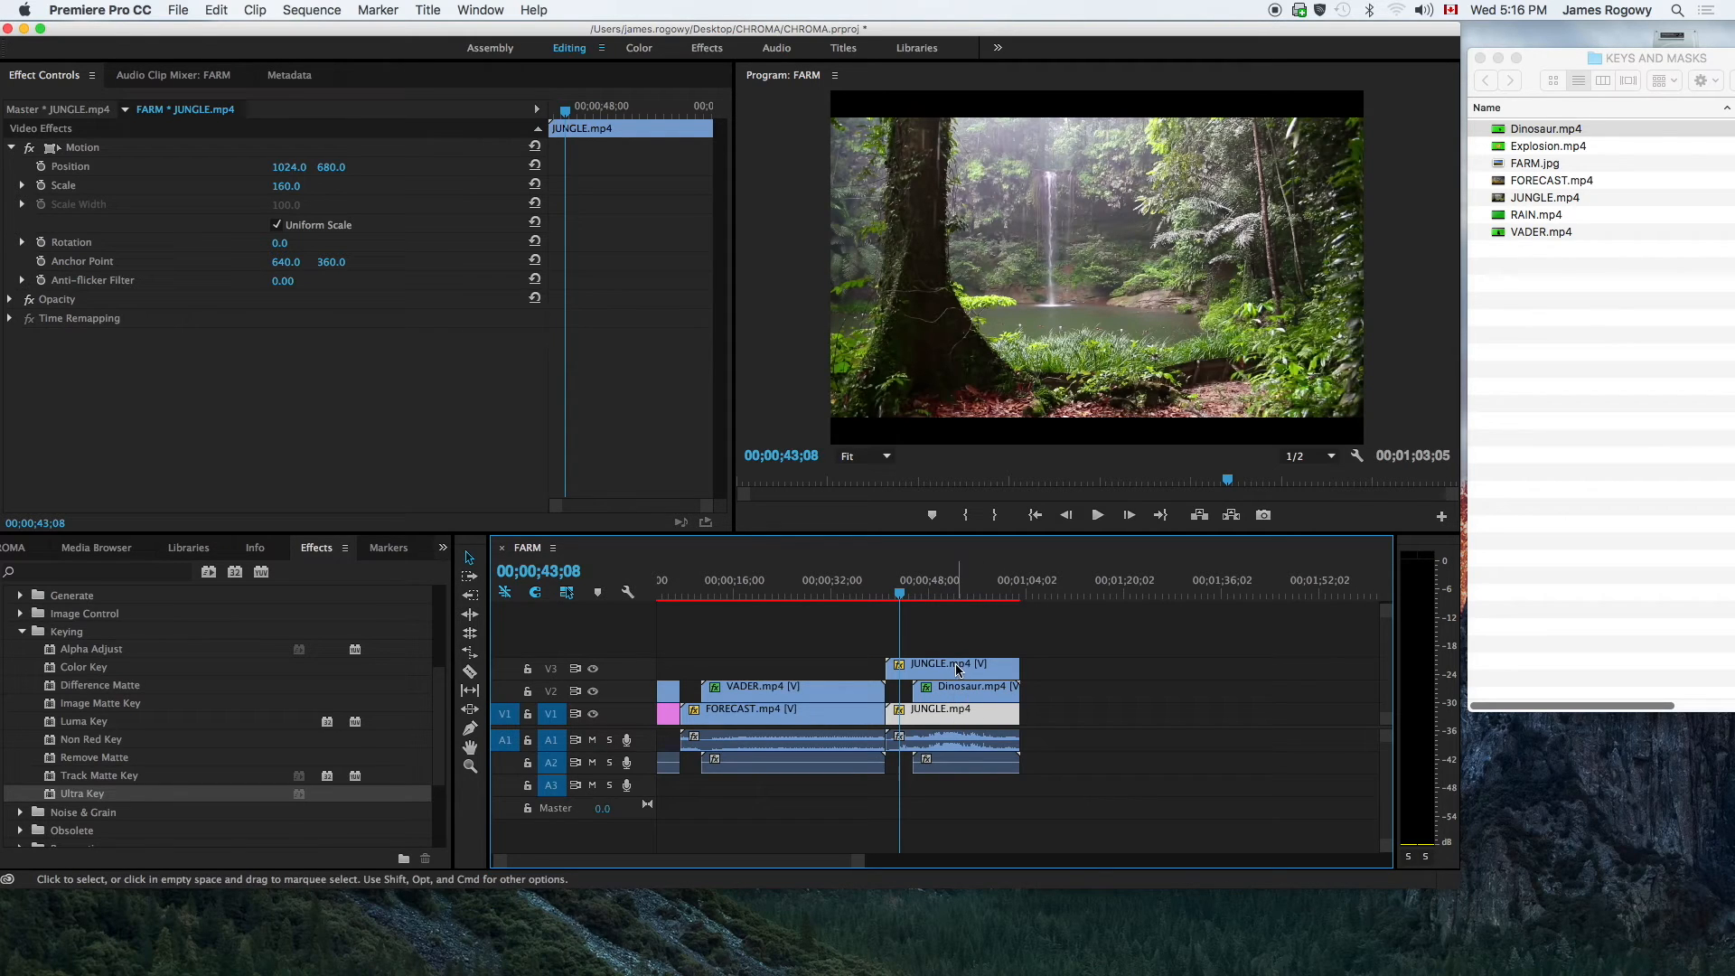
pyautogui.click(955, 667)
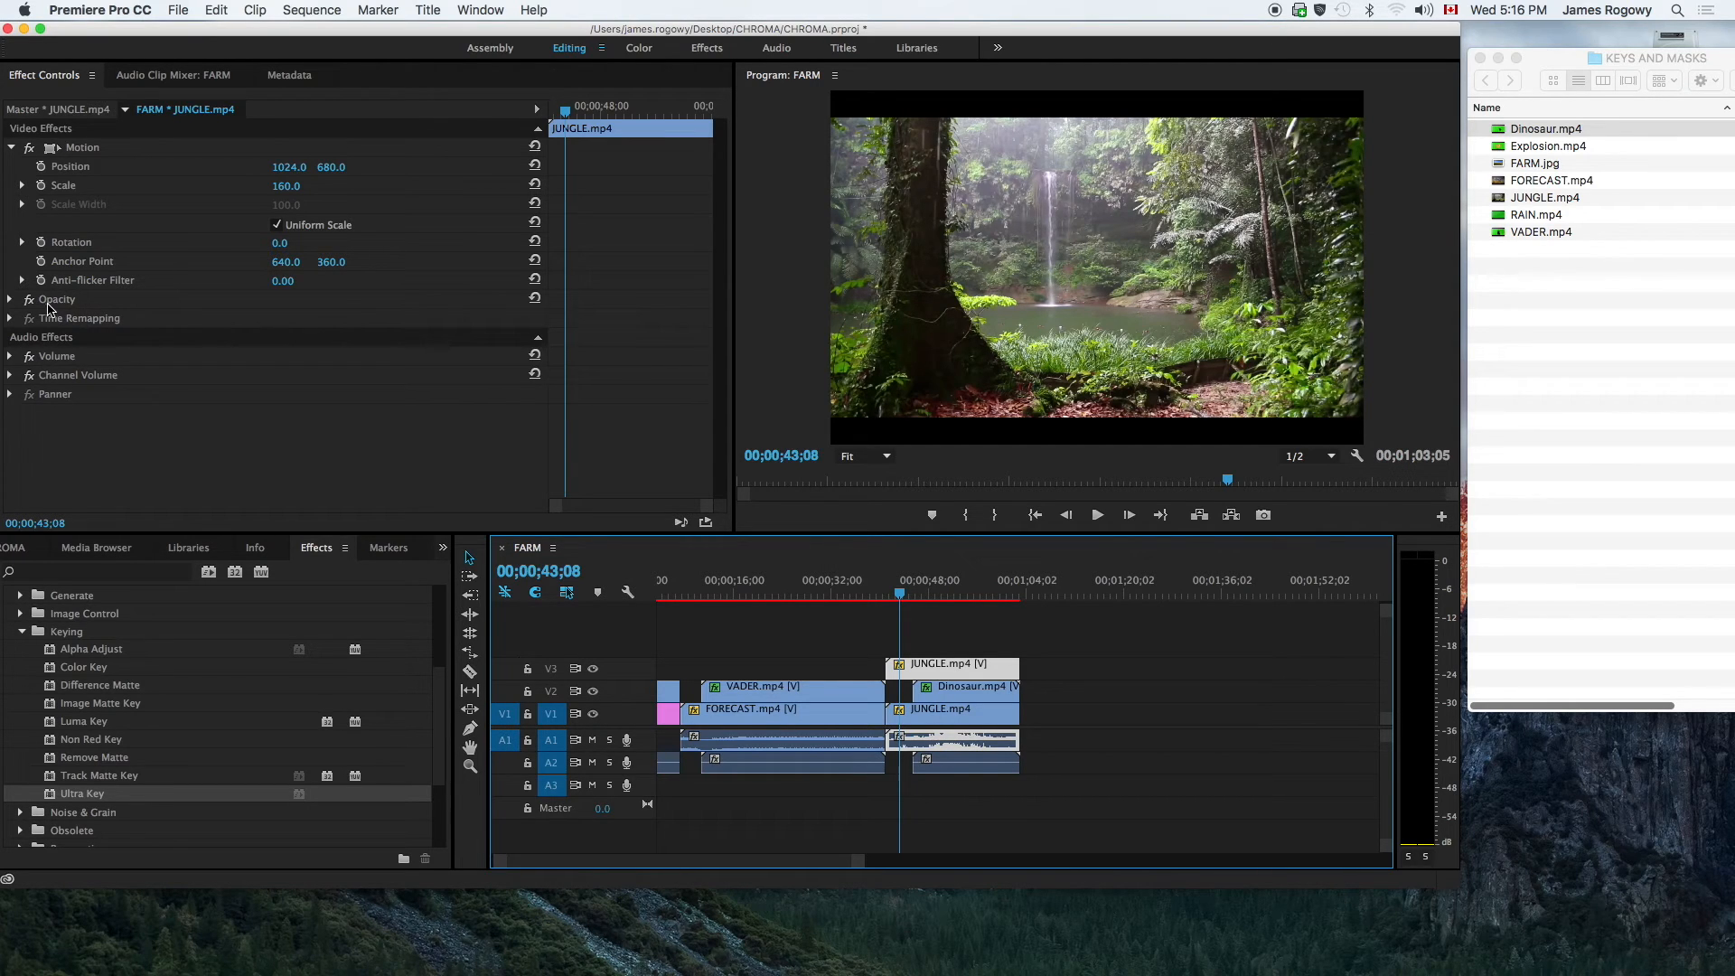
pyautogui.click(9, 300)
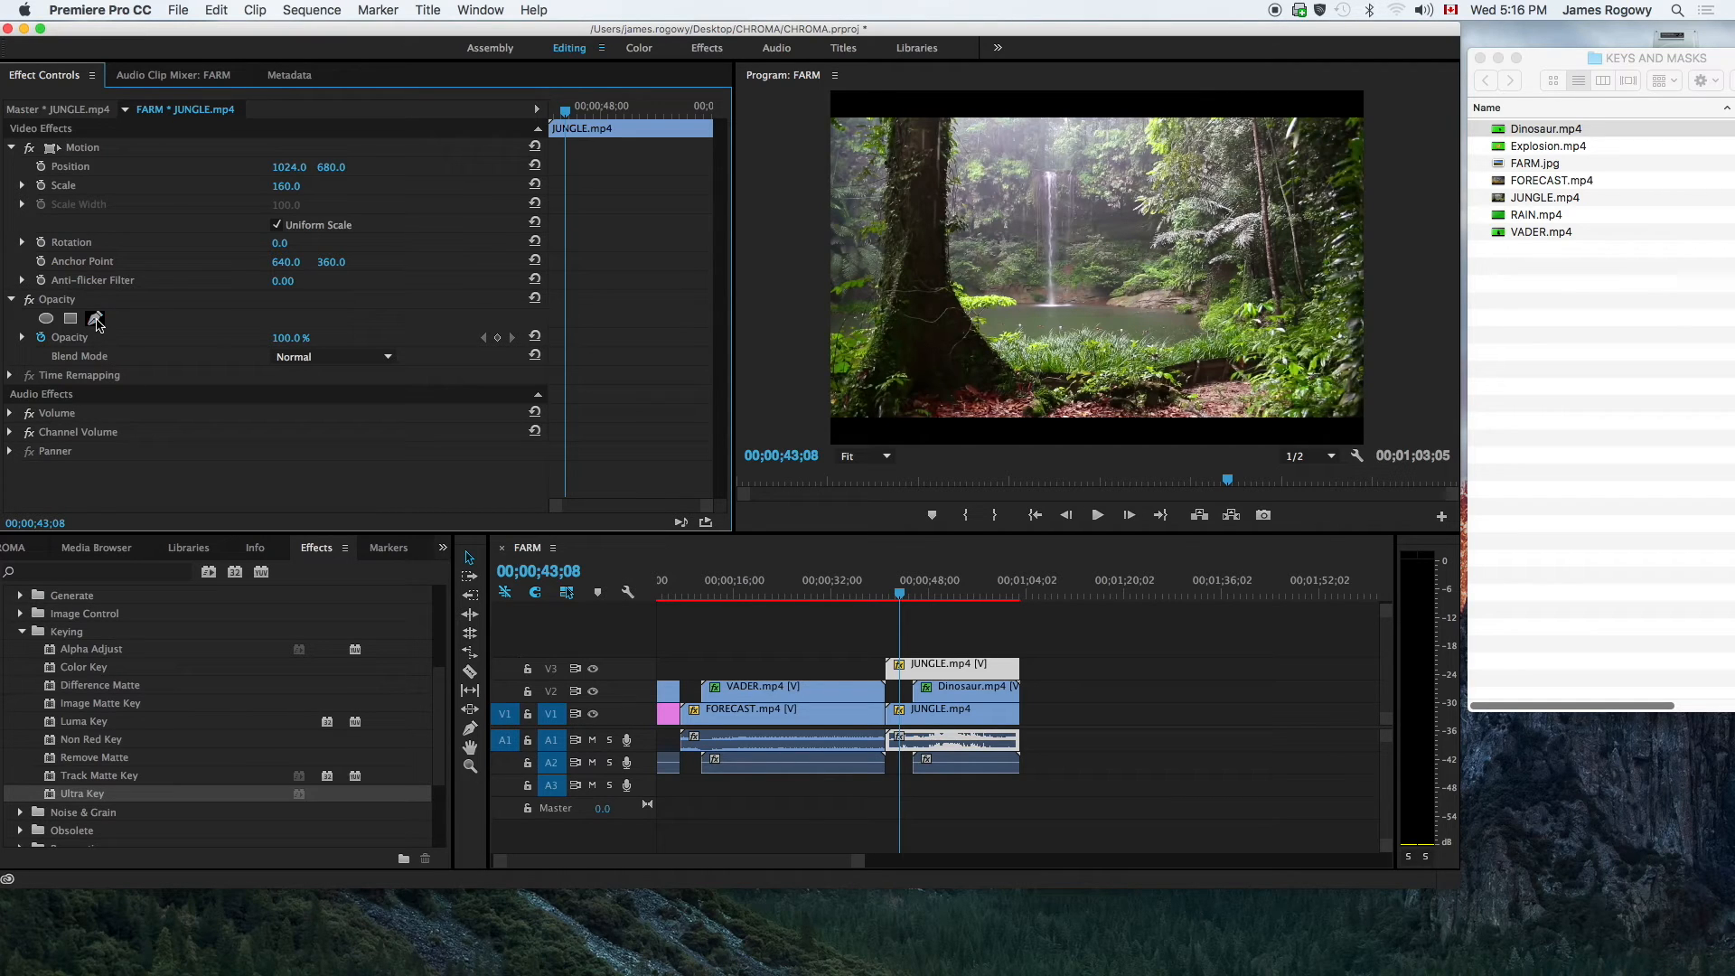
pyautogui.click(96, 320)
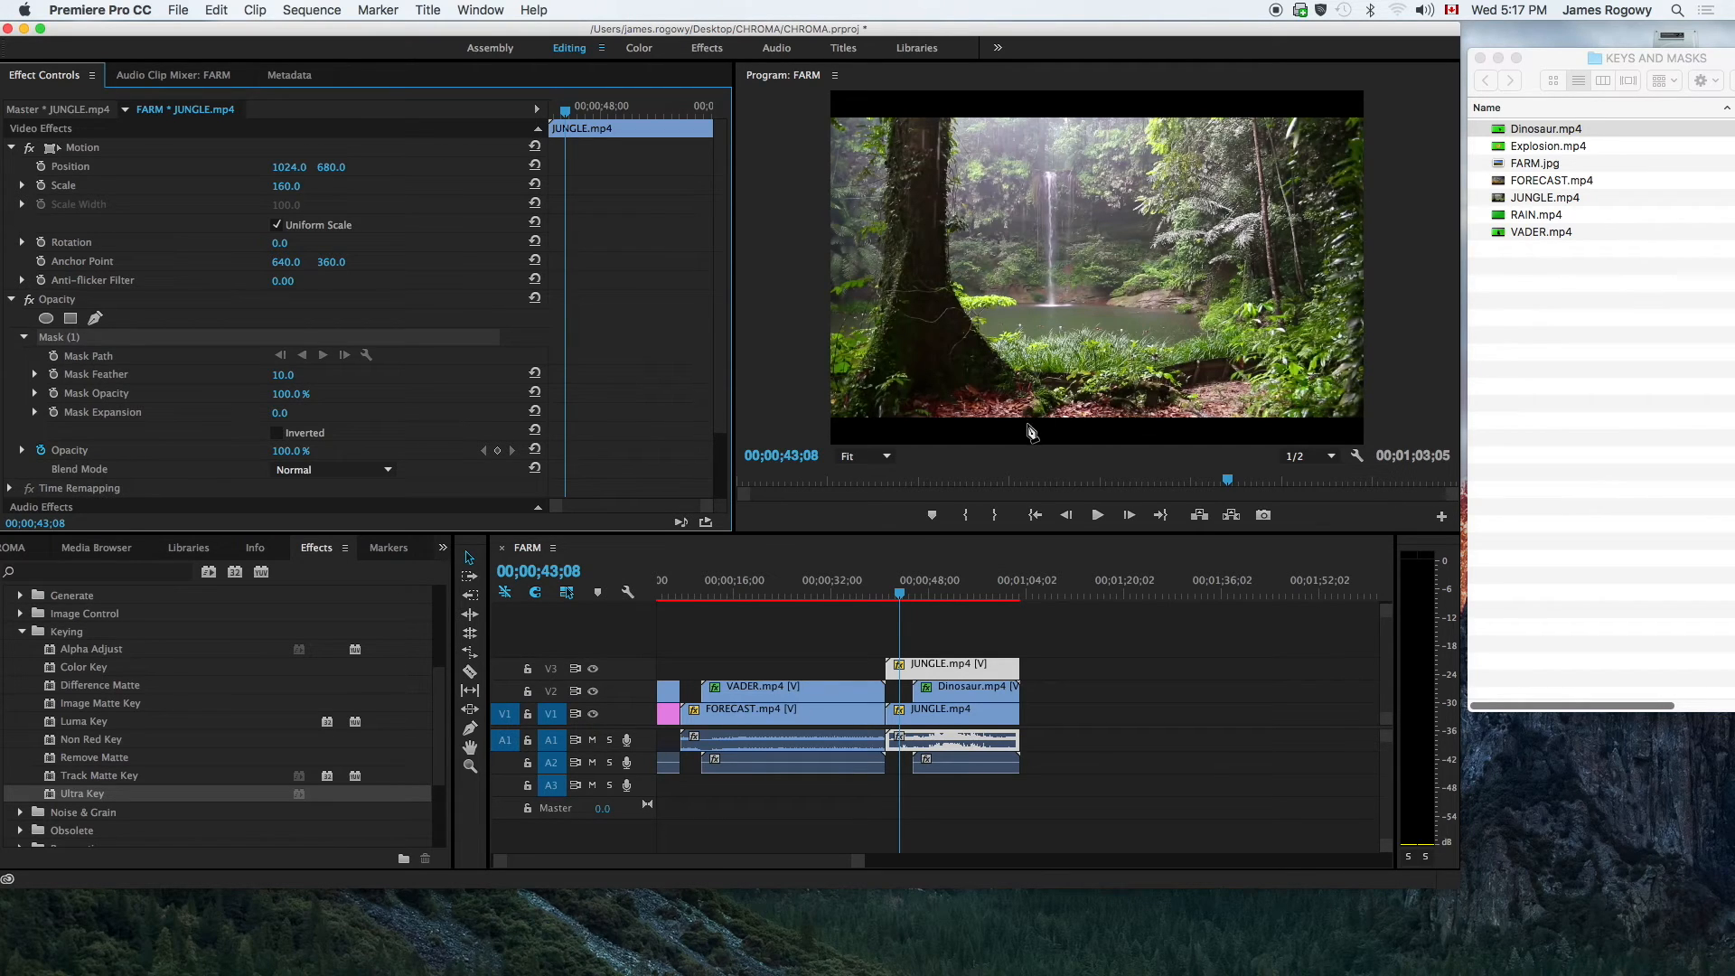
pyautogui.click(1079, 389)
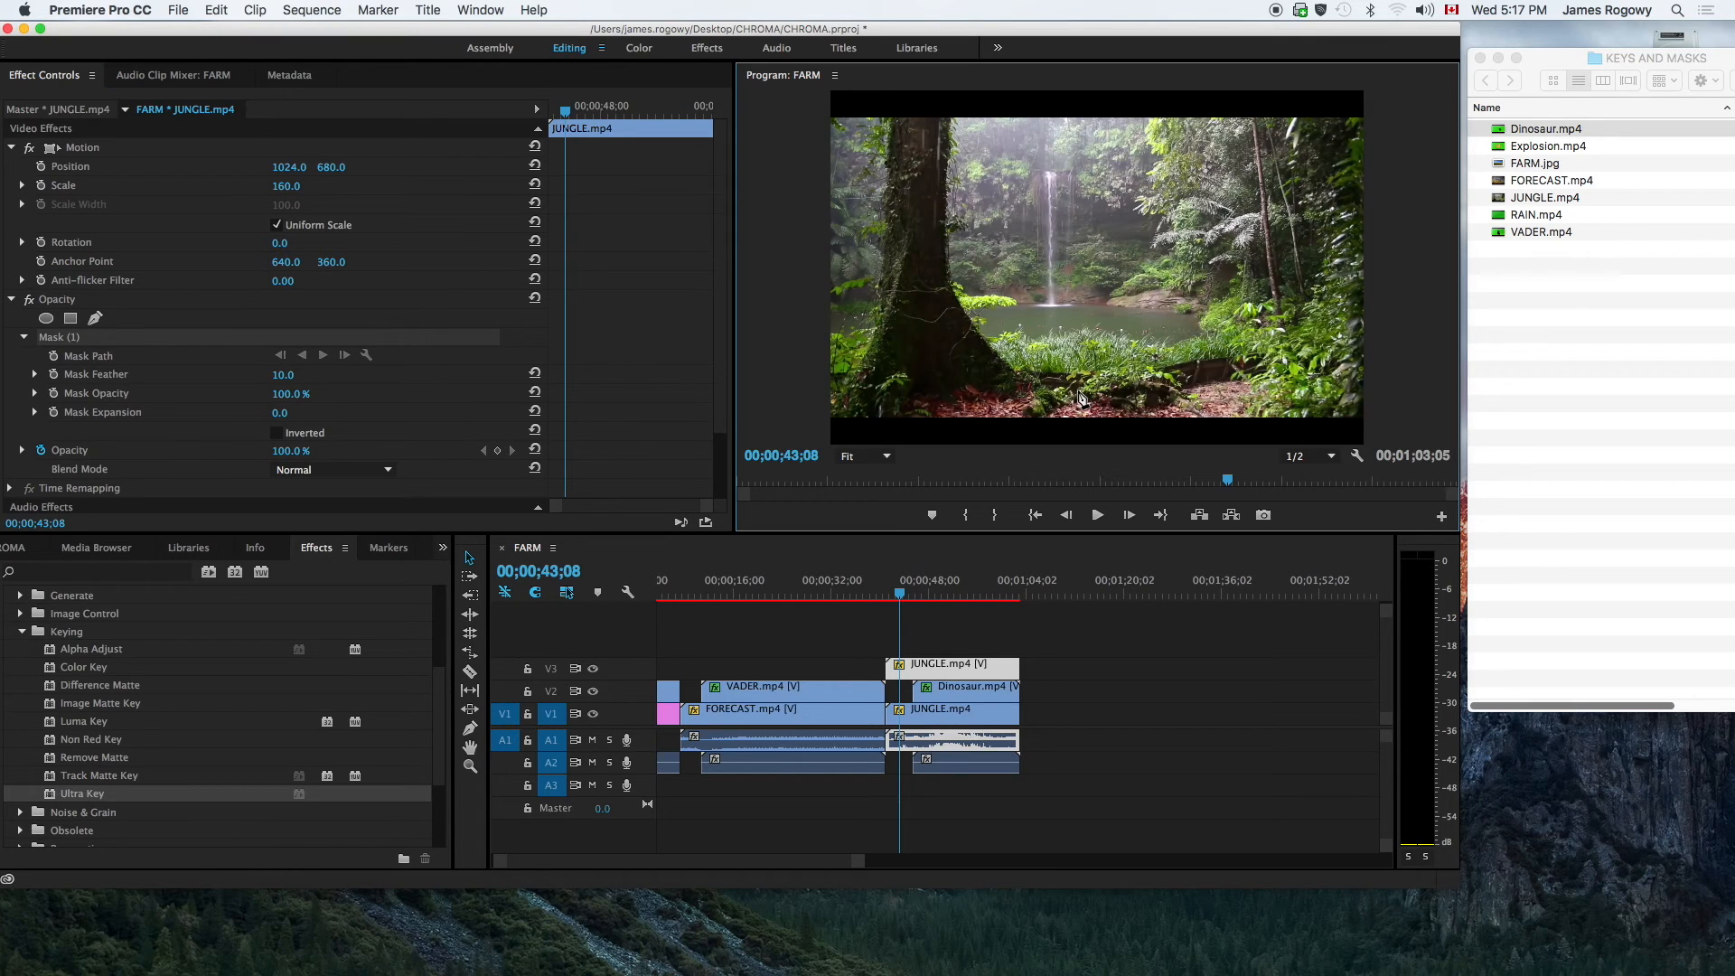
pyautogui.click(1102, 374)
pyautogui.click(1135, 366)
pyautogui.click(1161, 369)
pyautogui.click(1198, 362)
pyautogui.click(1237, 359)
pyautogui.click(1266, 354)
pyautogui.click(1290, 340)
pyautogui.click(1311, 299)
pyautogui.click(1325, 253)
pyautogui.click(1331, 218)
pyautogui.click(1335, 171)
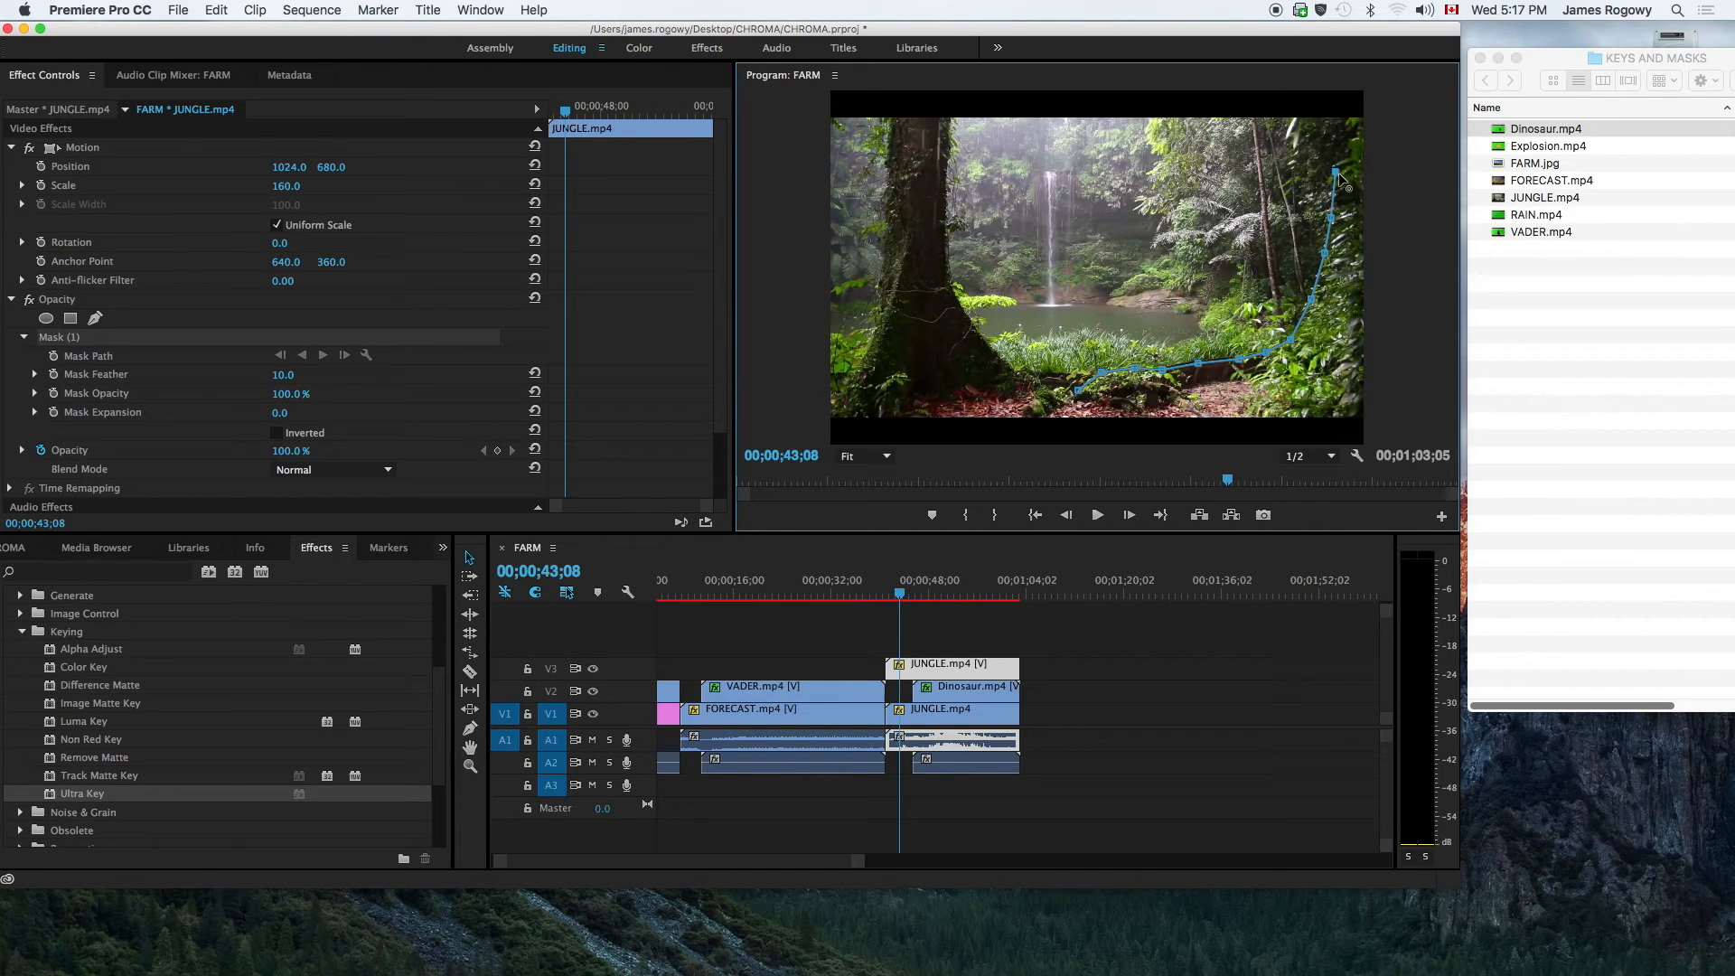
# - Continue the mask past the upper right corner and around the frame's right and lower edges, closing it at its first point
pyautogui.click(1354, 133)
pyautogui.click(1344, 115)
pyautogui.click(1377, 115)
pyautogui.click(1370, 423)
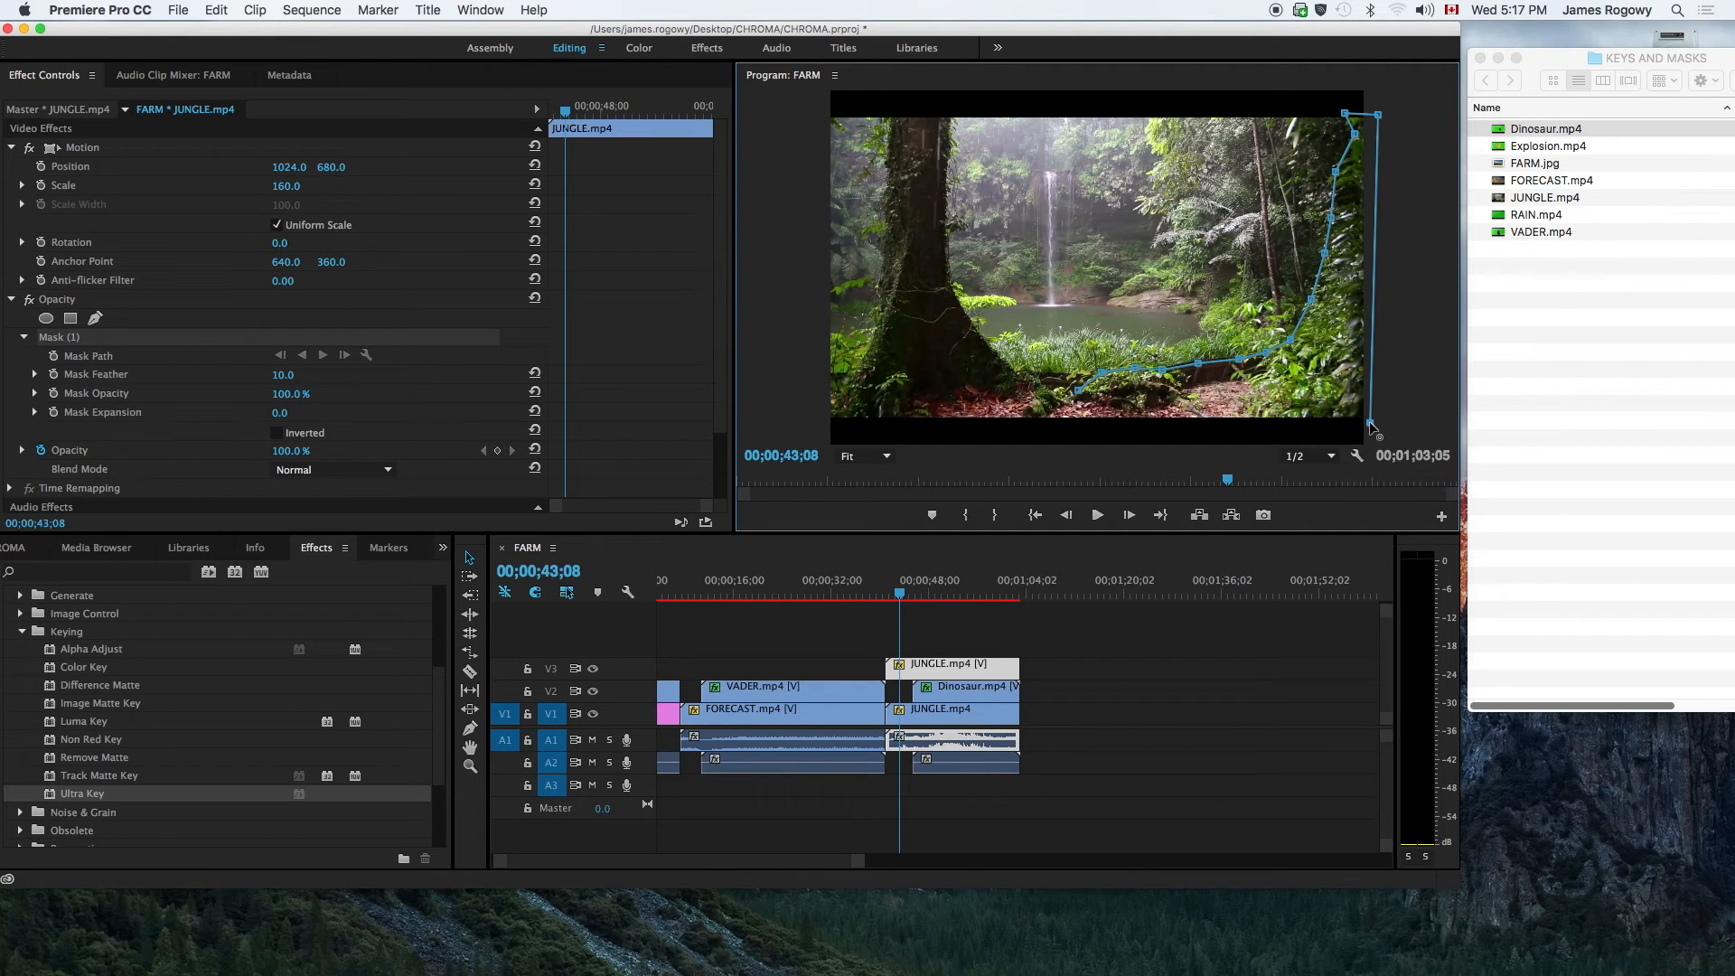
pyautogui.click(1070, 422)
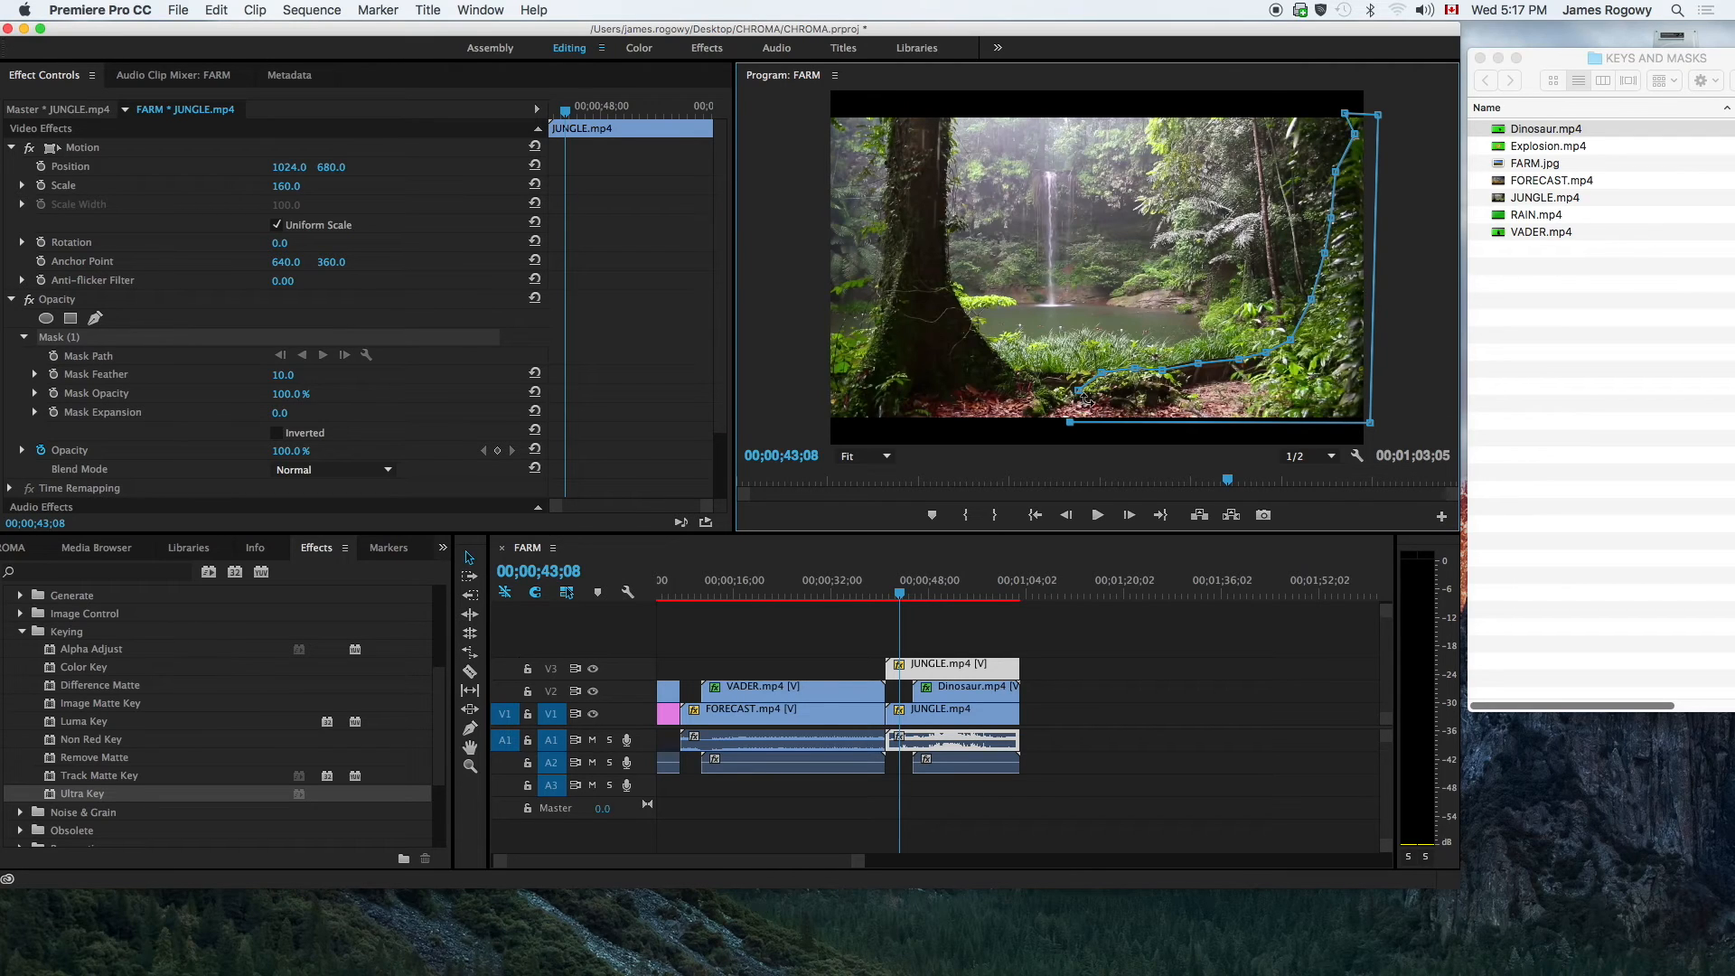
pyautogui.click(1079, 394)
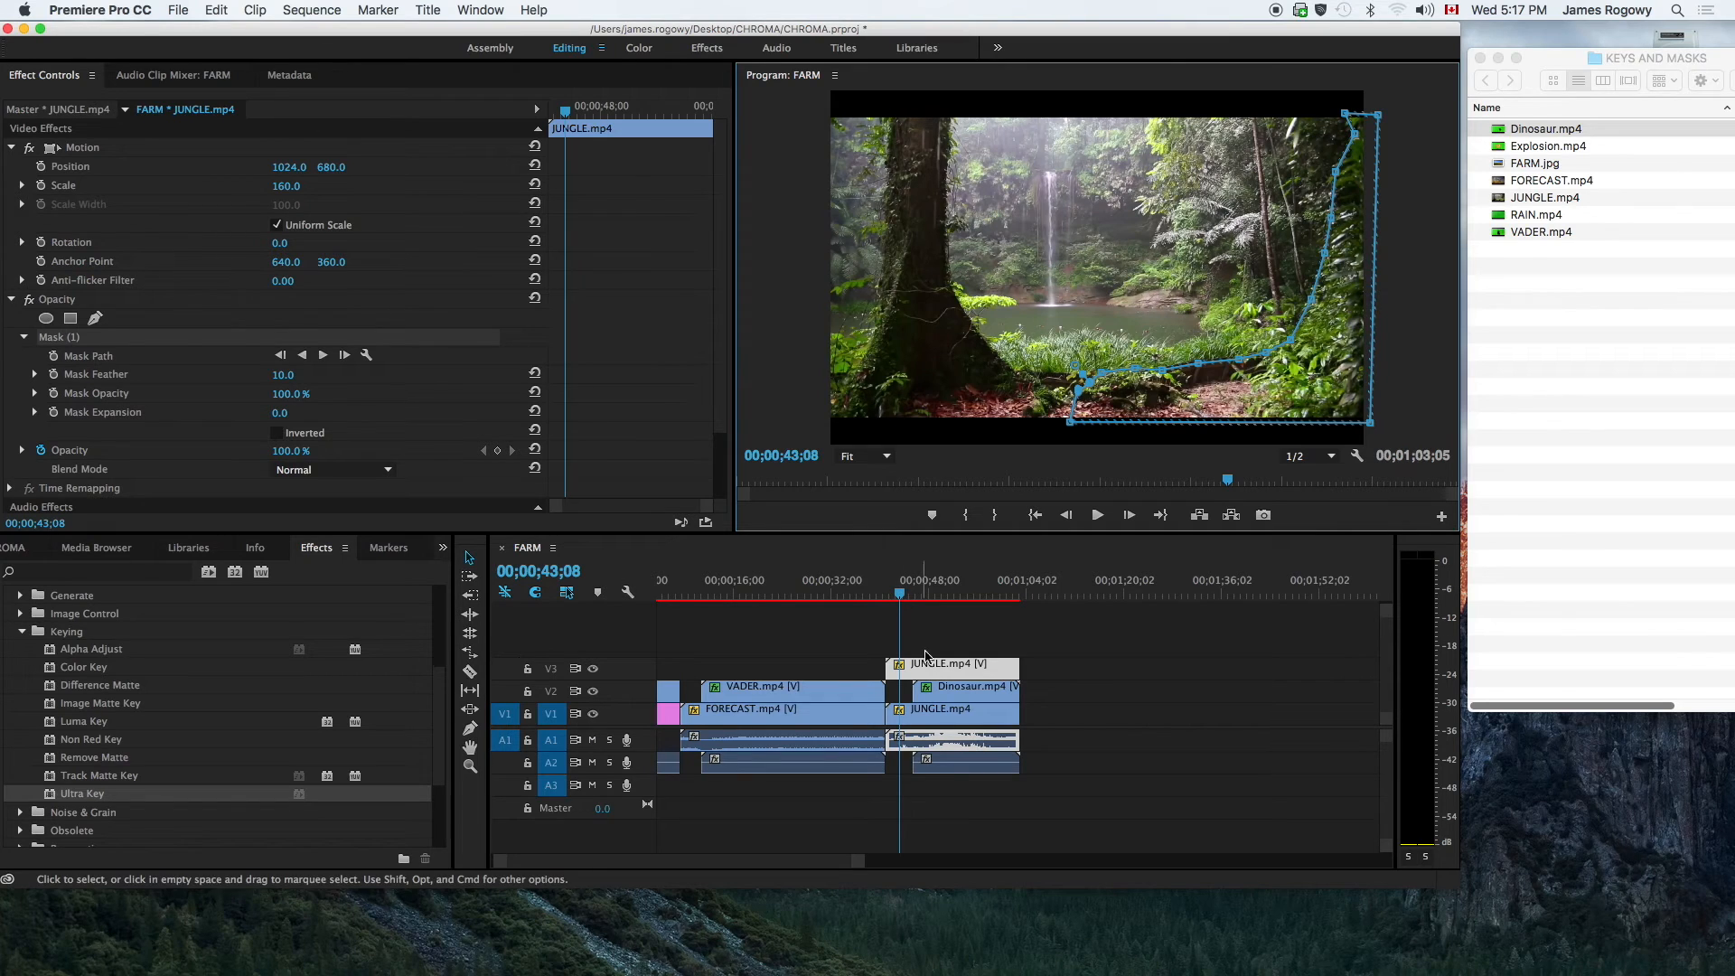
# - Hide the mask outline and play the composite from 00;00;41;06 to check the dinosaur emerging from behind the masked foliage
pyautogui.moveTo(900, 596); pyautogui.dragTo(962, 605)
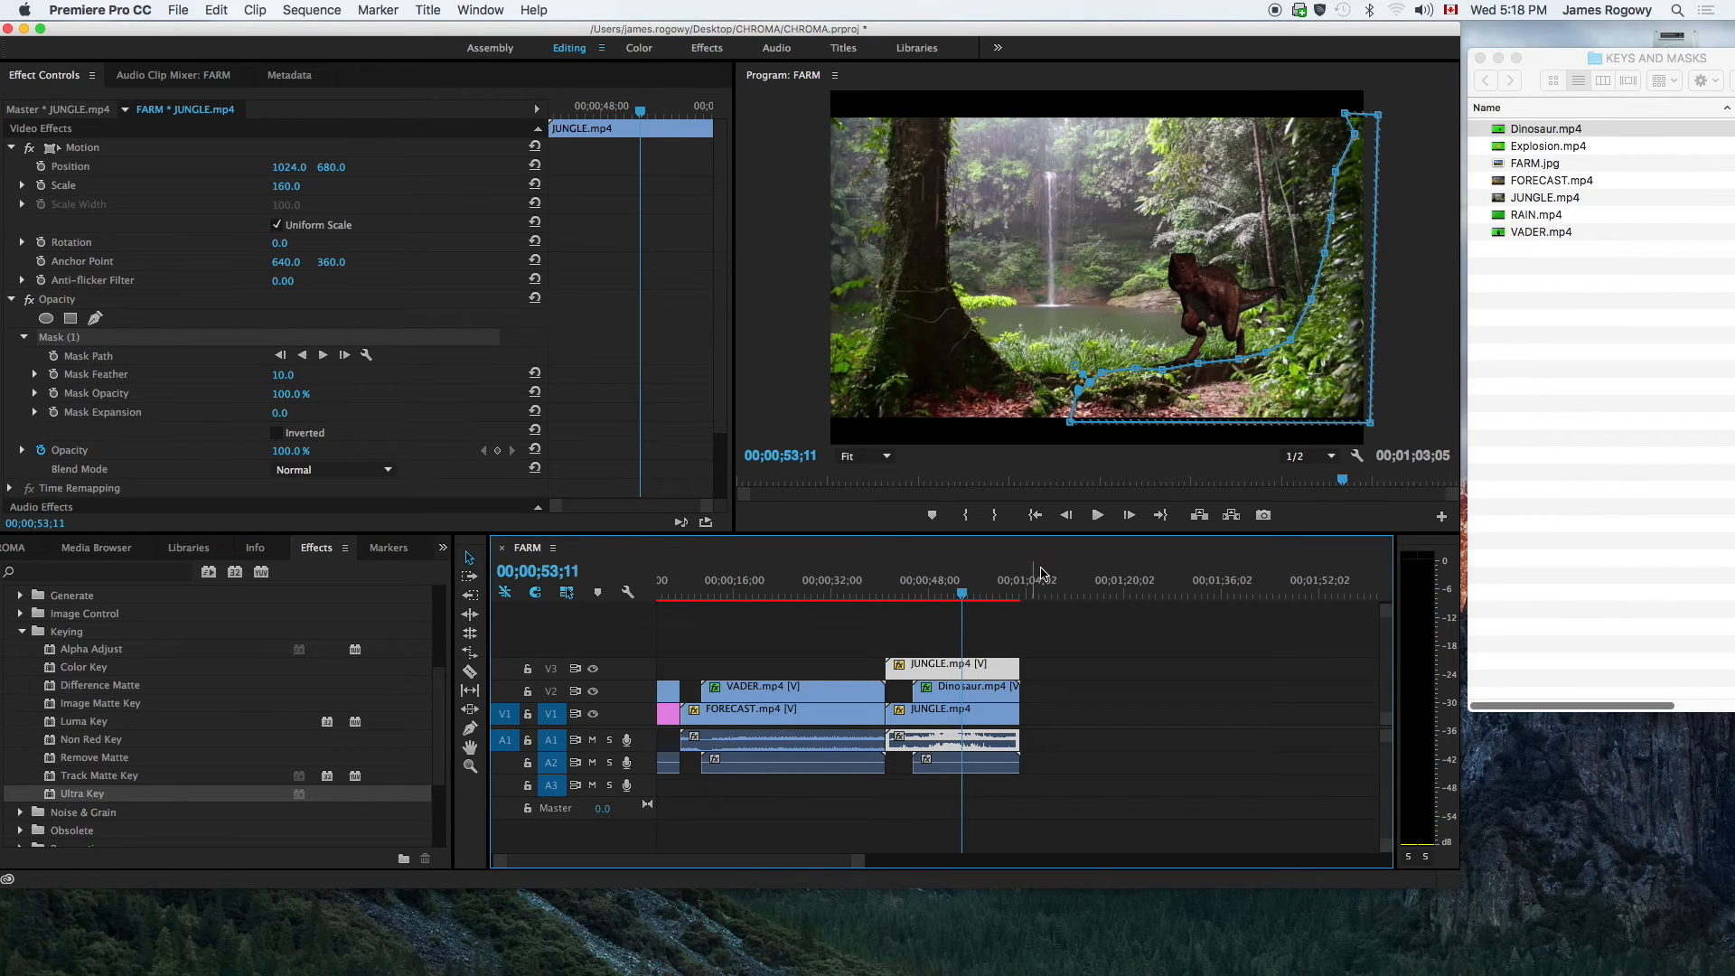
pyautogui.click(1392, 363)
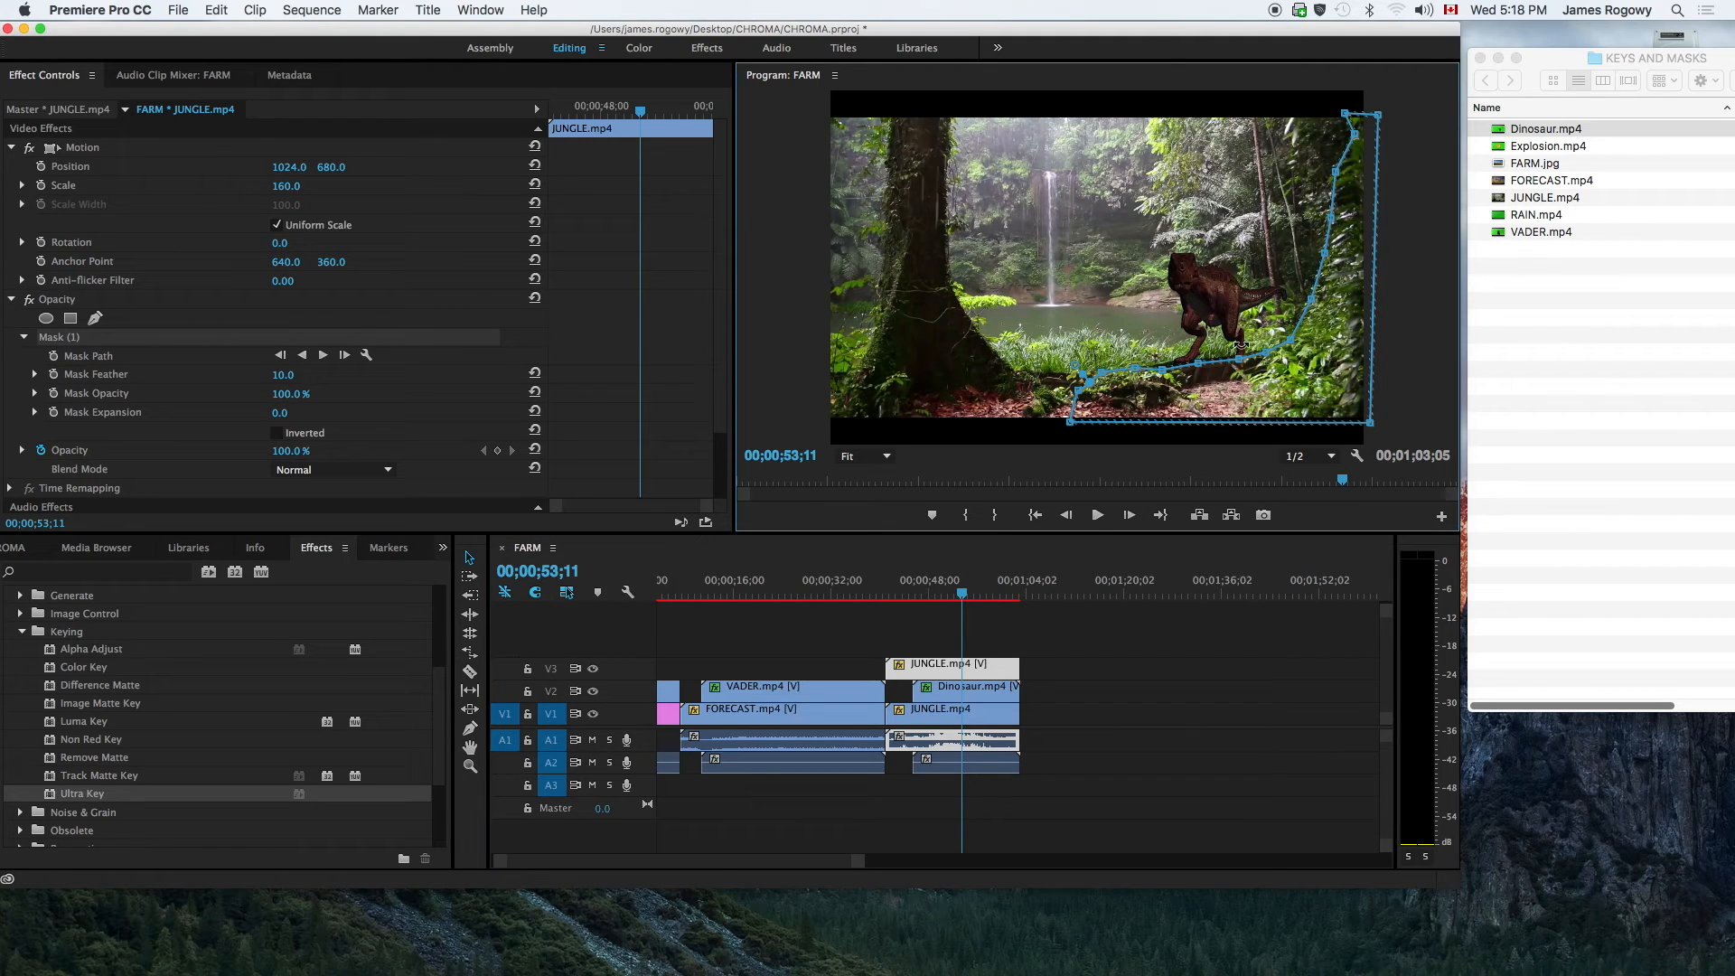
pyautogui.click(82, 150)
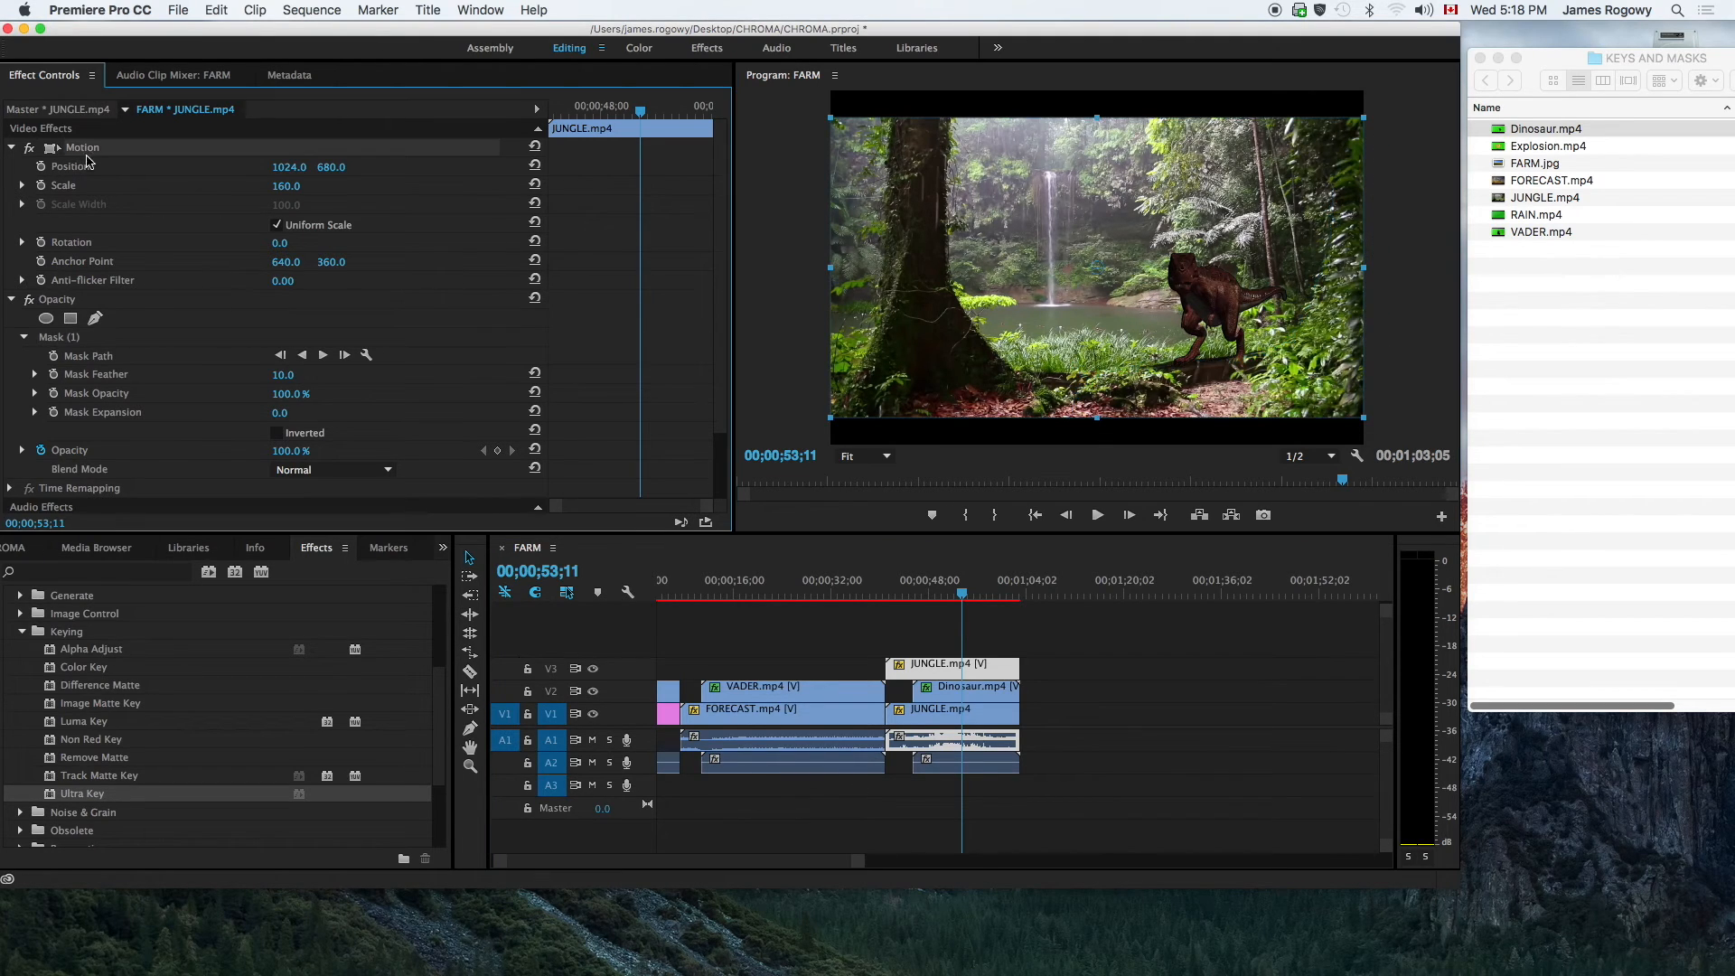
pyautogui.click(889, 593)
pyautogui.moveTo(889, 593); pyautogui.dragTo(887, 593)
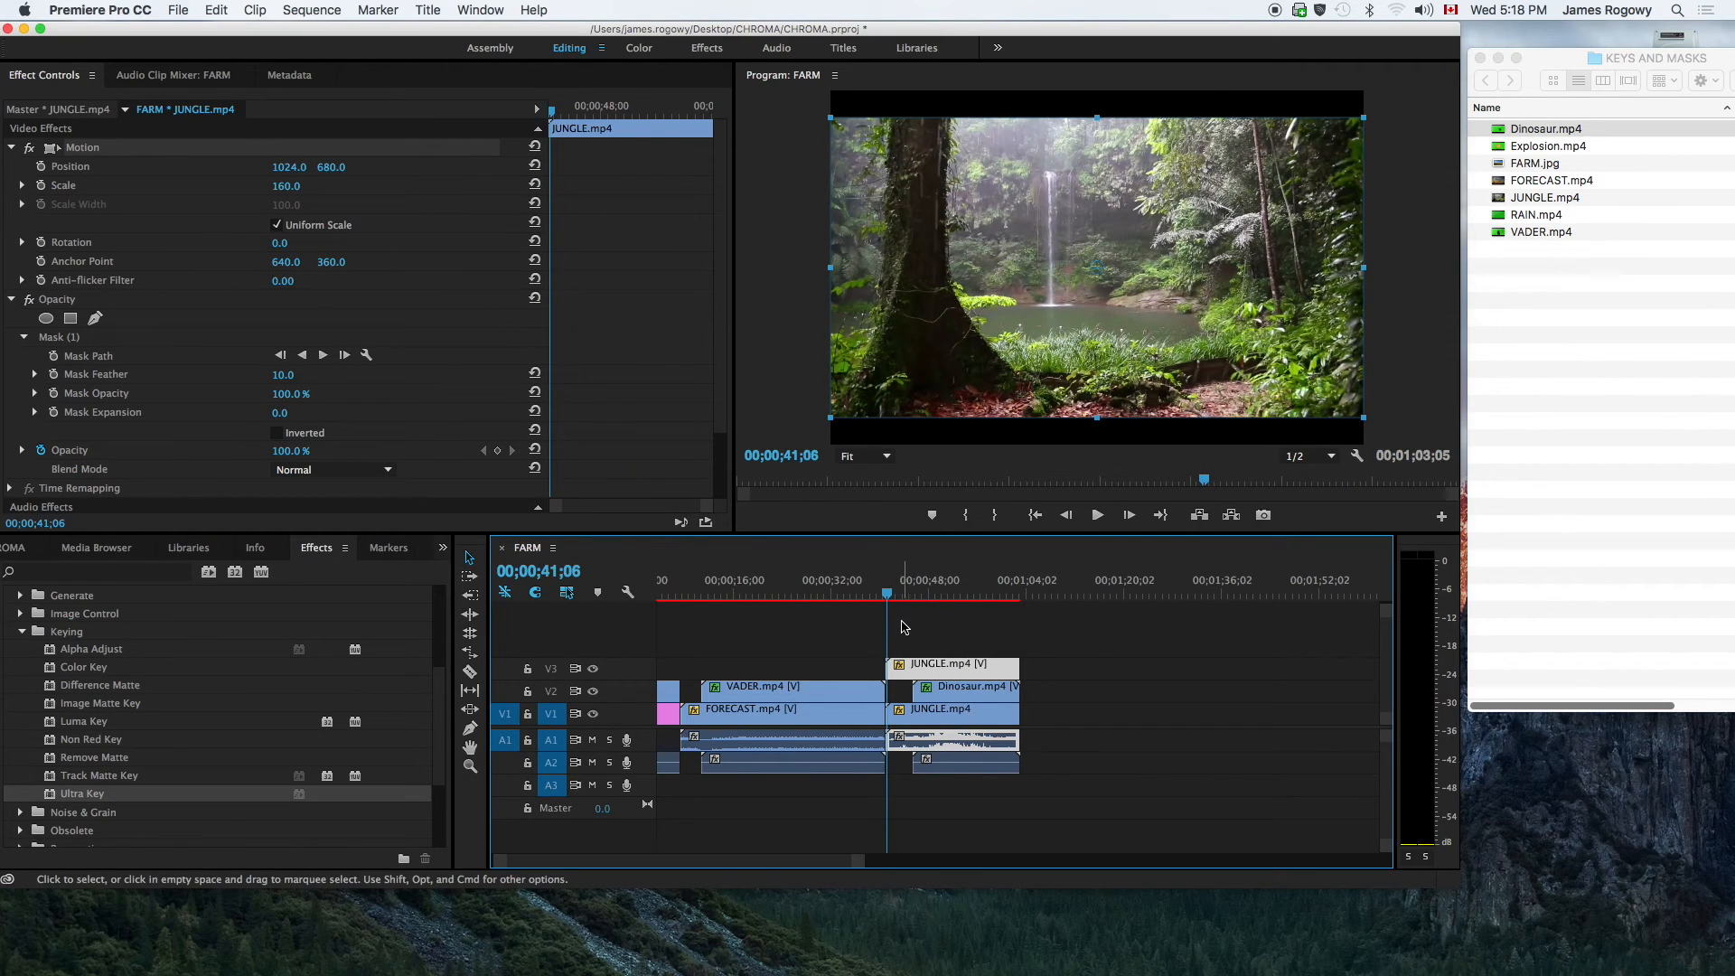
pyautogui.press('space')
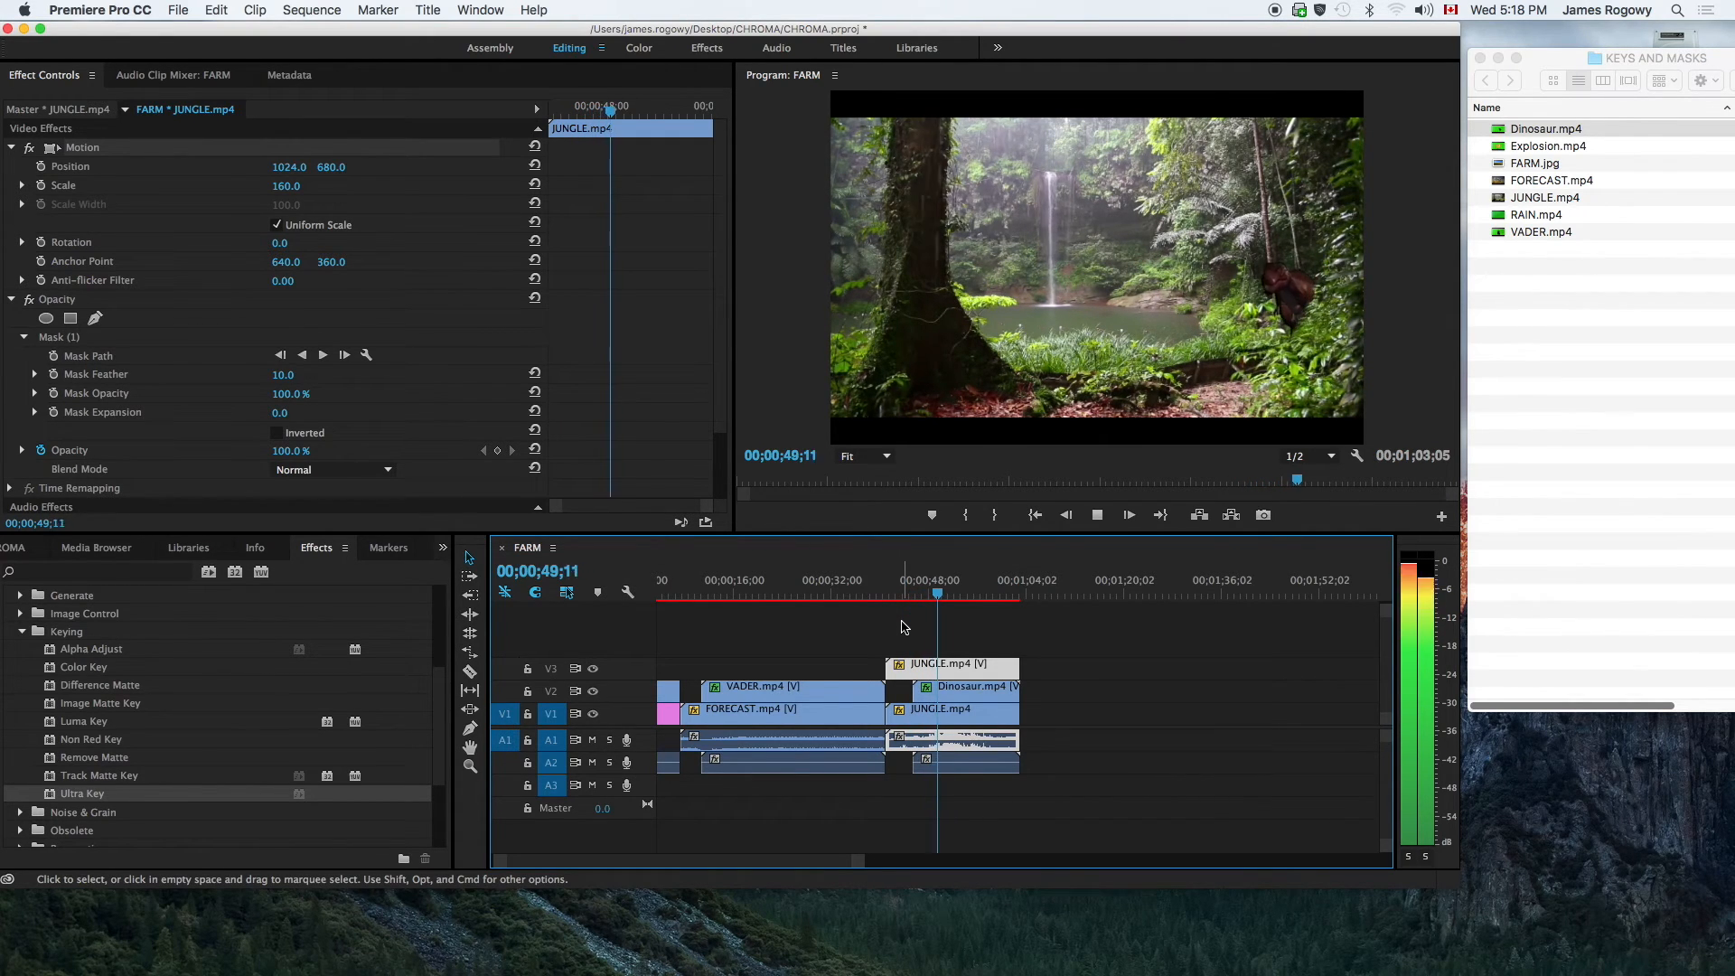
pyautogui.press('space')
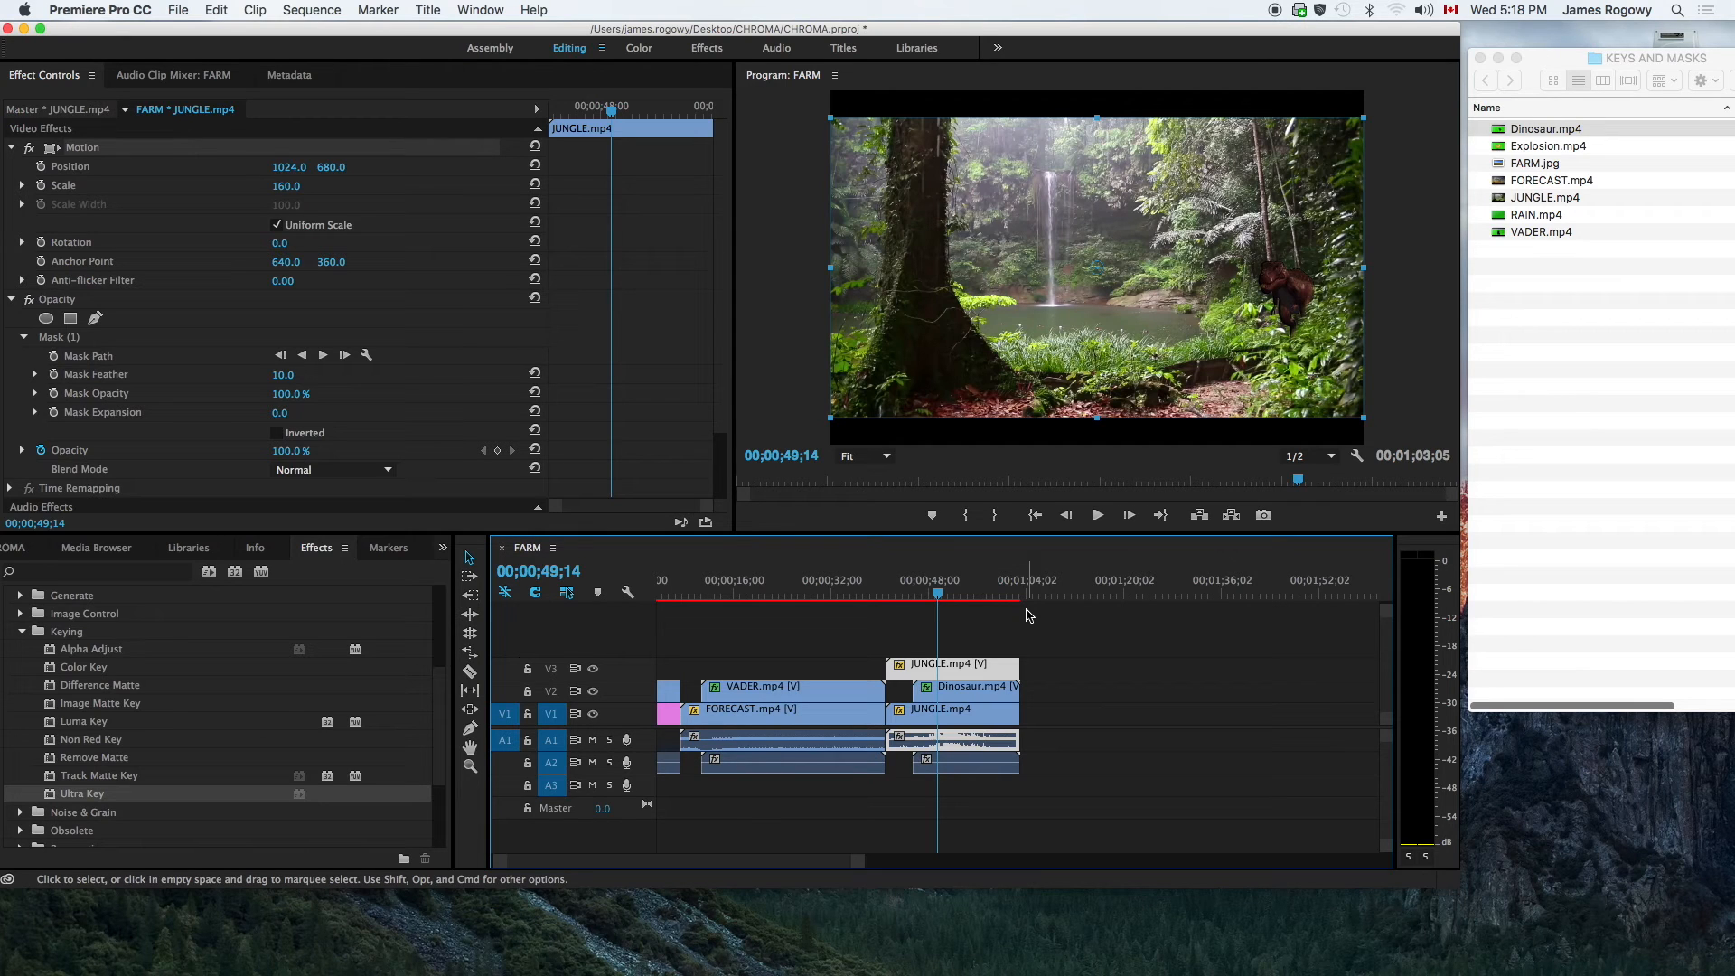
pyautogui.press('space')
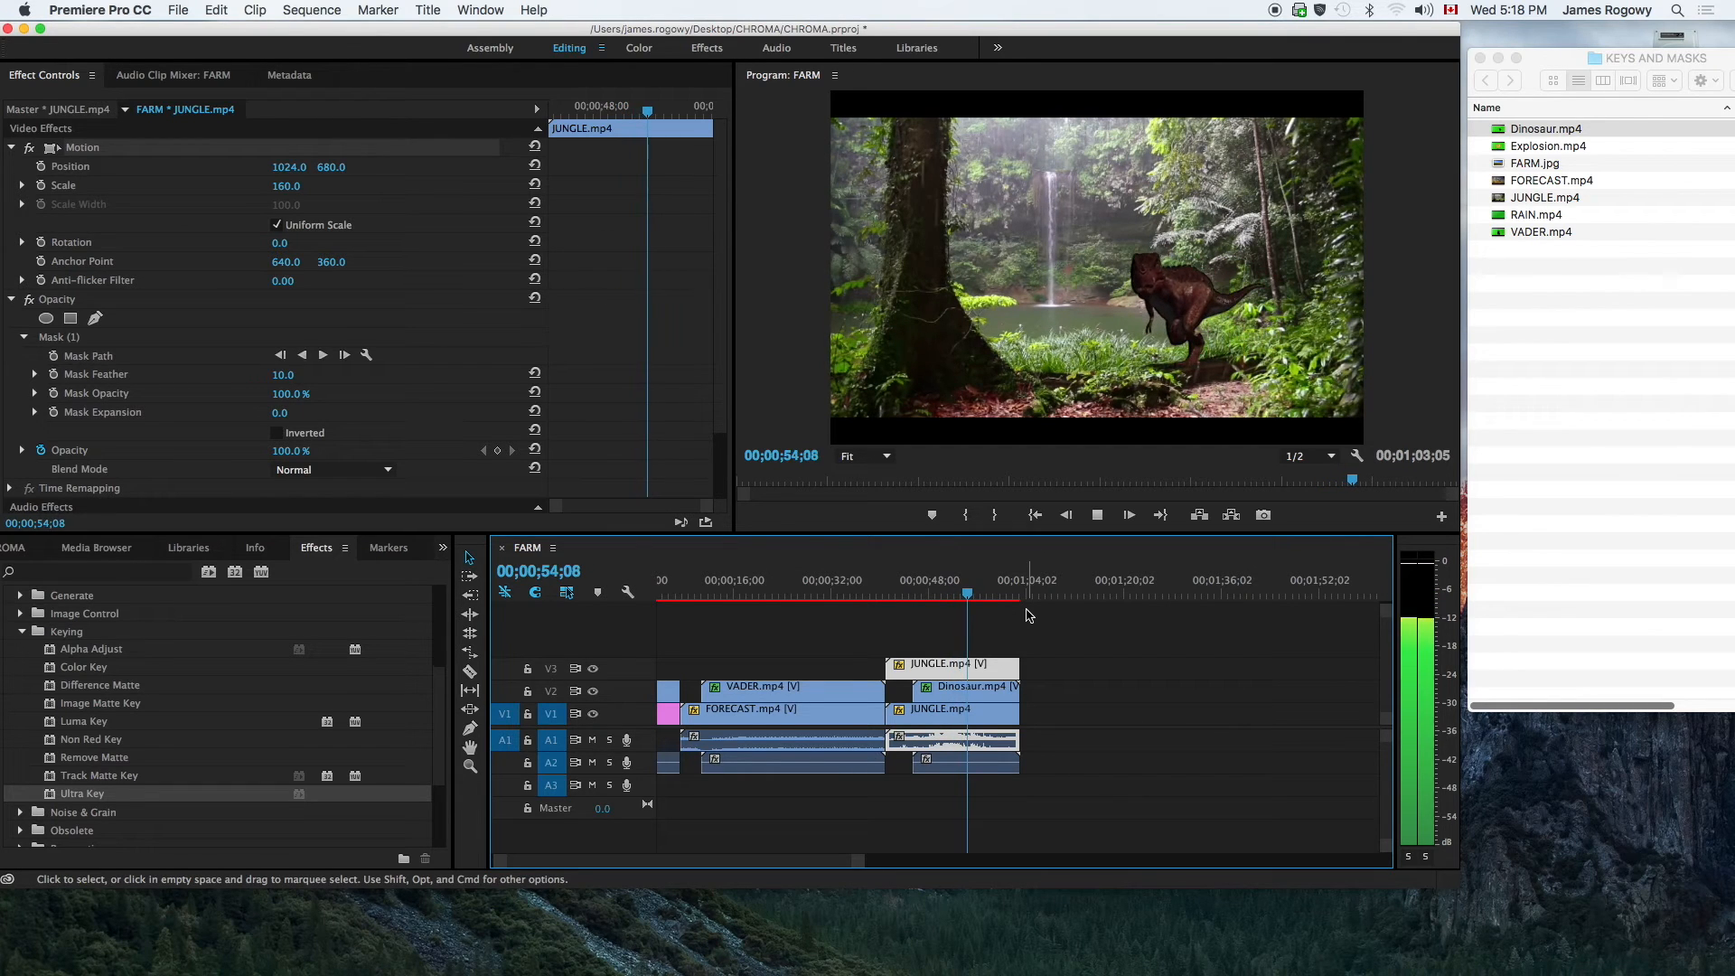
pyautogui.press('space')
pyautogui.click(1213, 338)
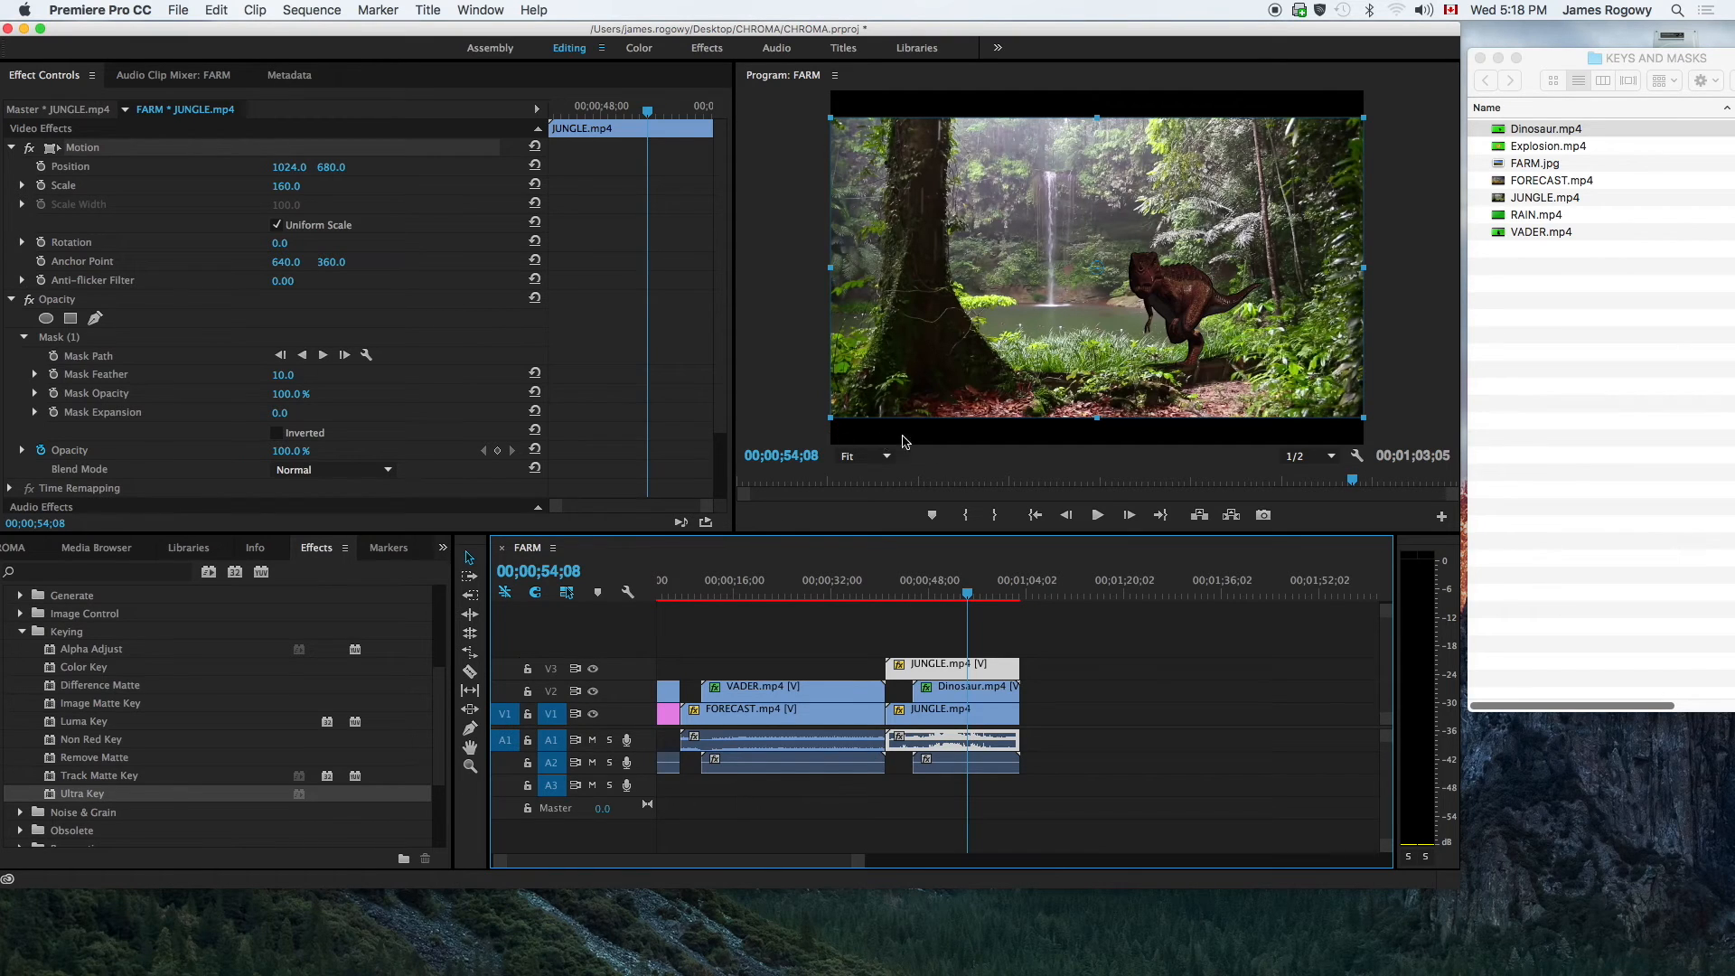
# - Play the composite on from 00;00;54;08, following the dinosaur across the frame, and stop at 00;01;00;08
pyautogui.press('cmd+s')
pyautogui.press('space')
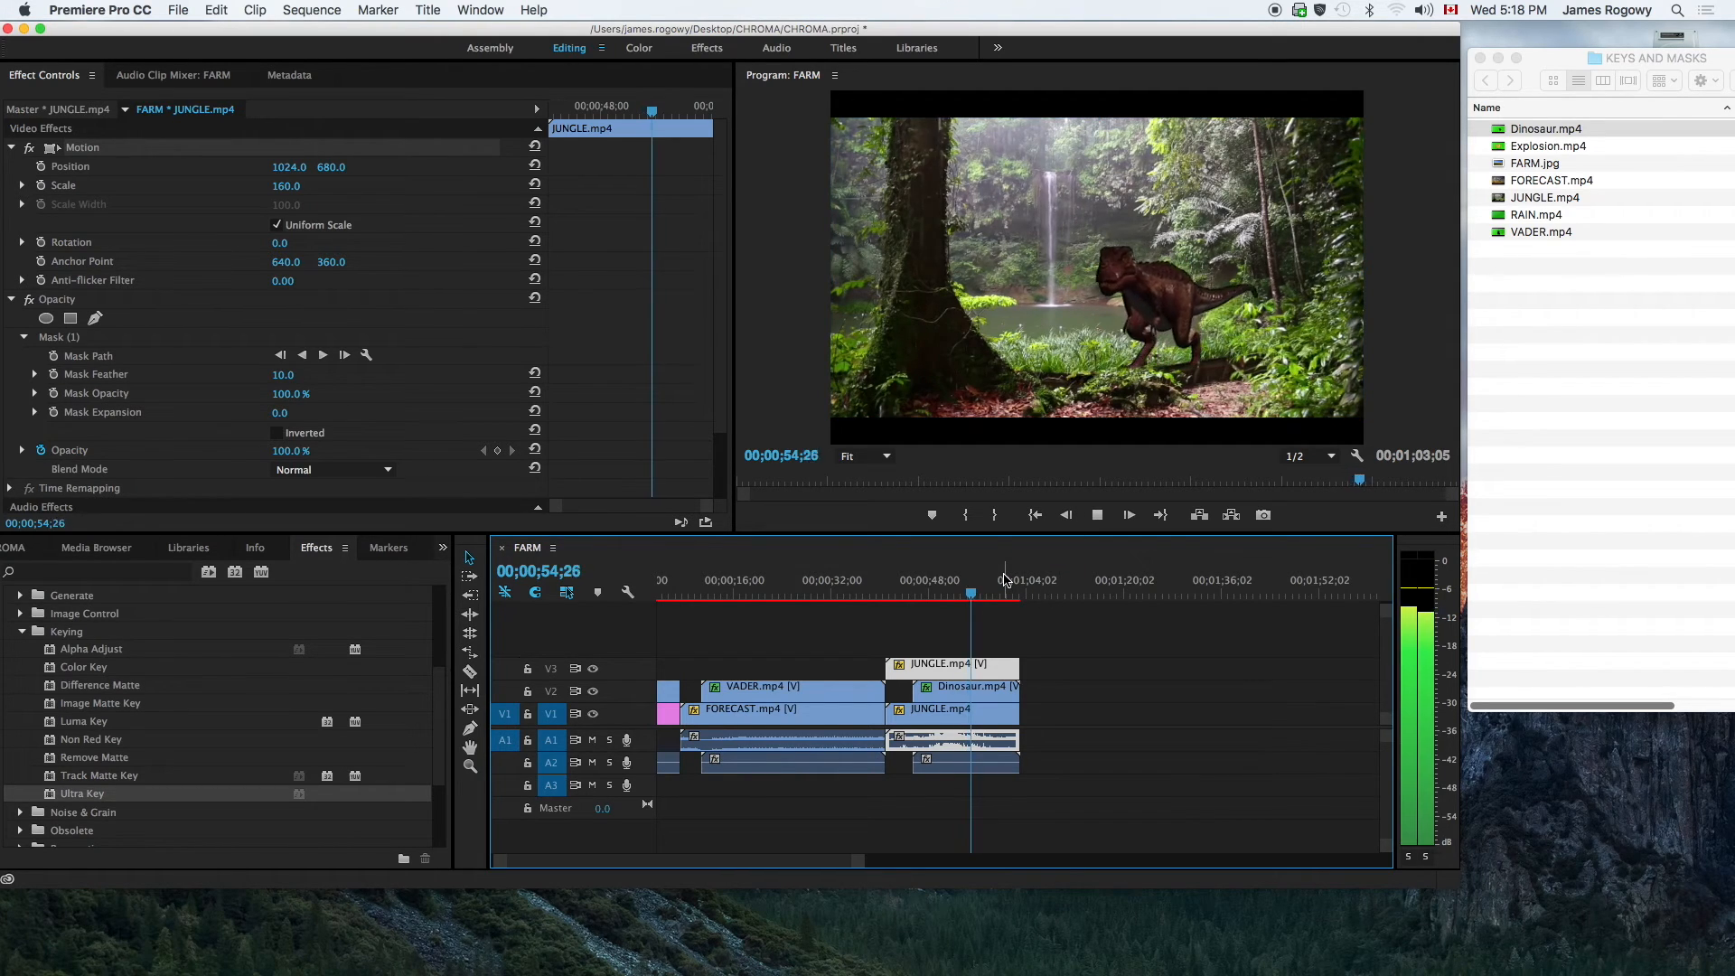
pyautogui.press('space')
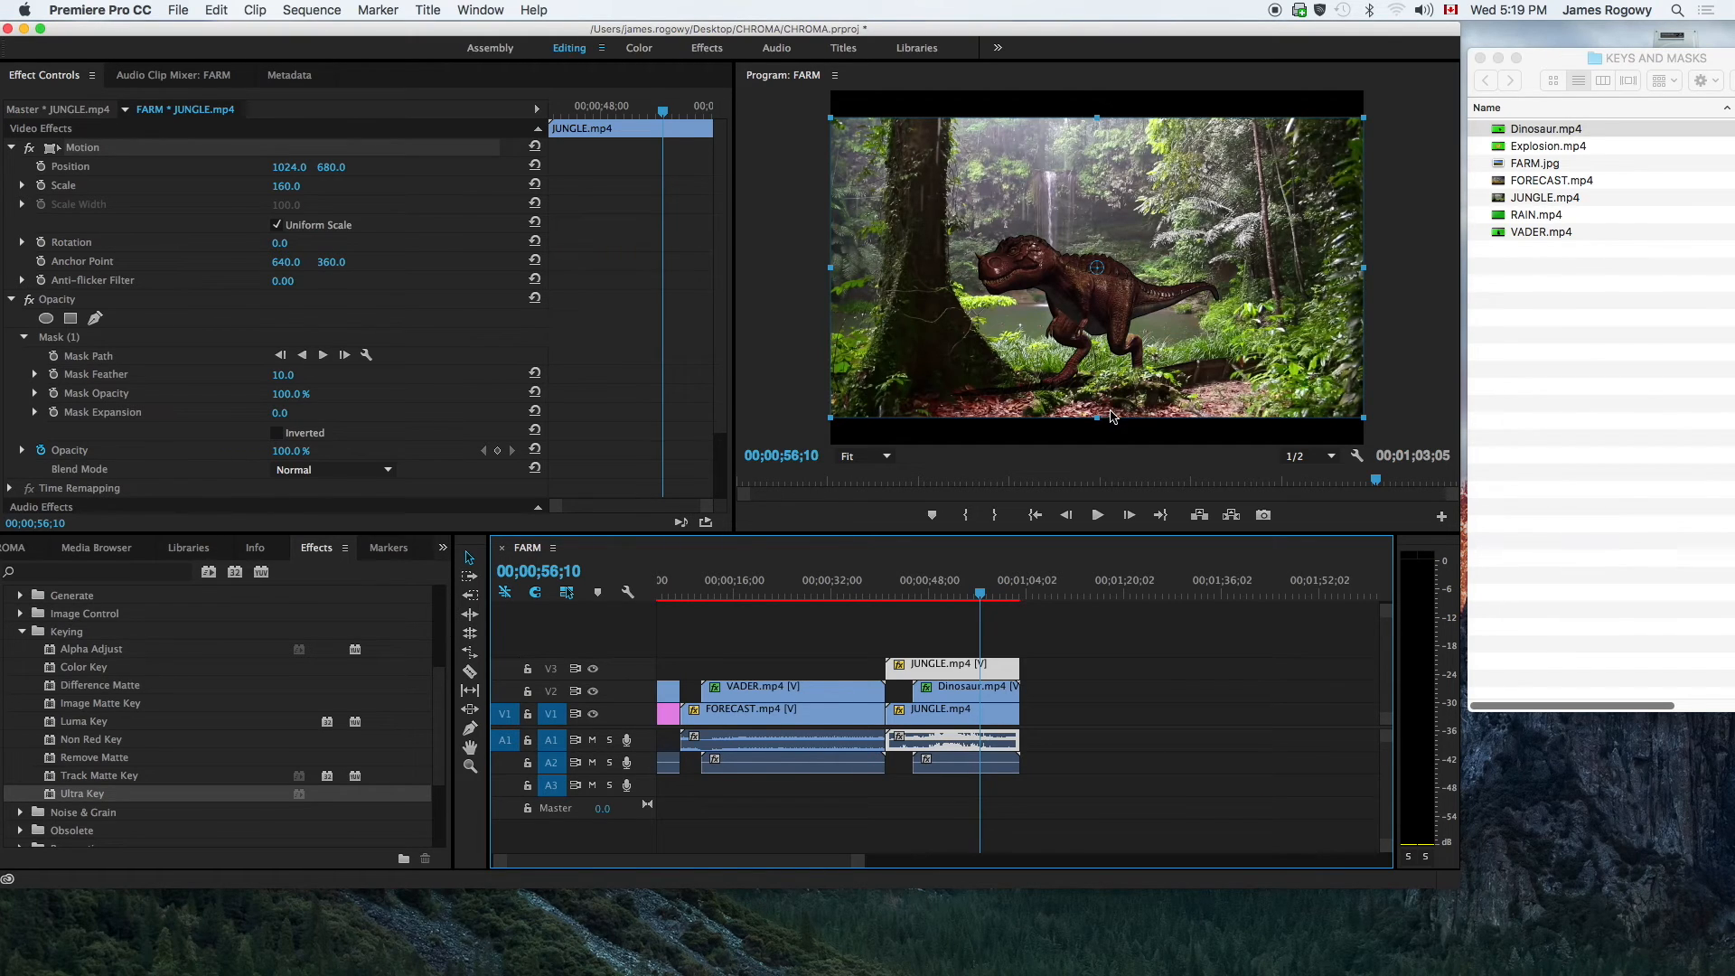
pyautogui.press('space')
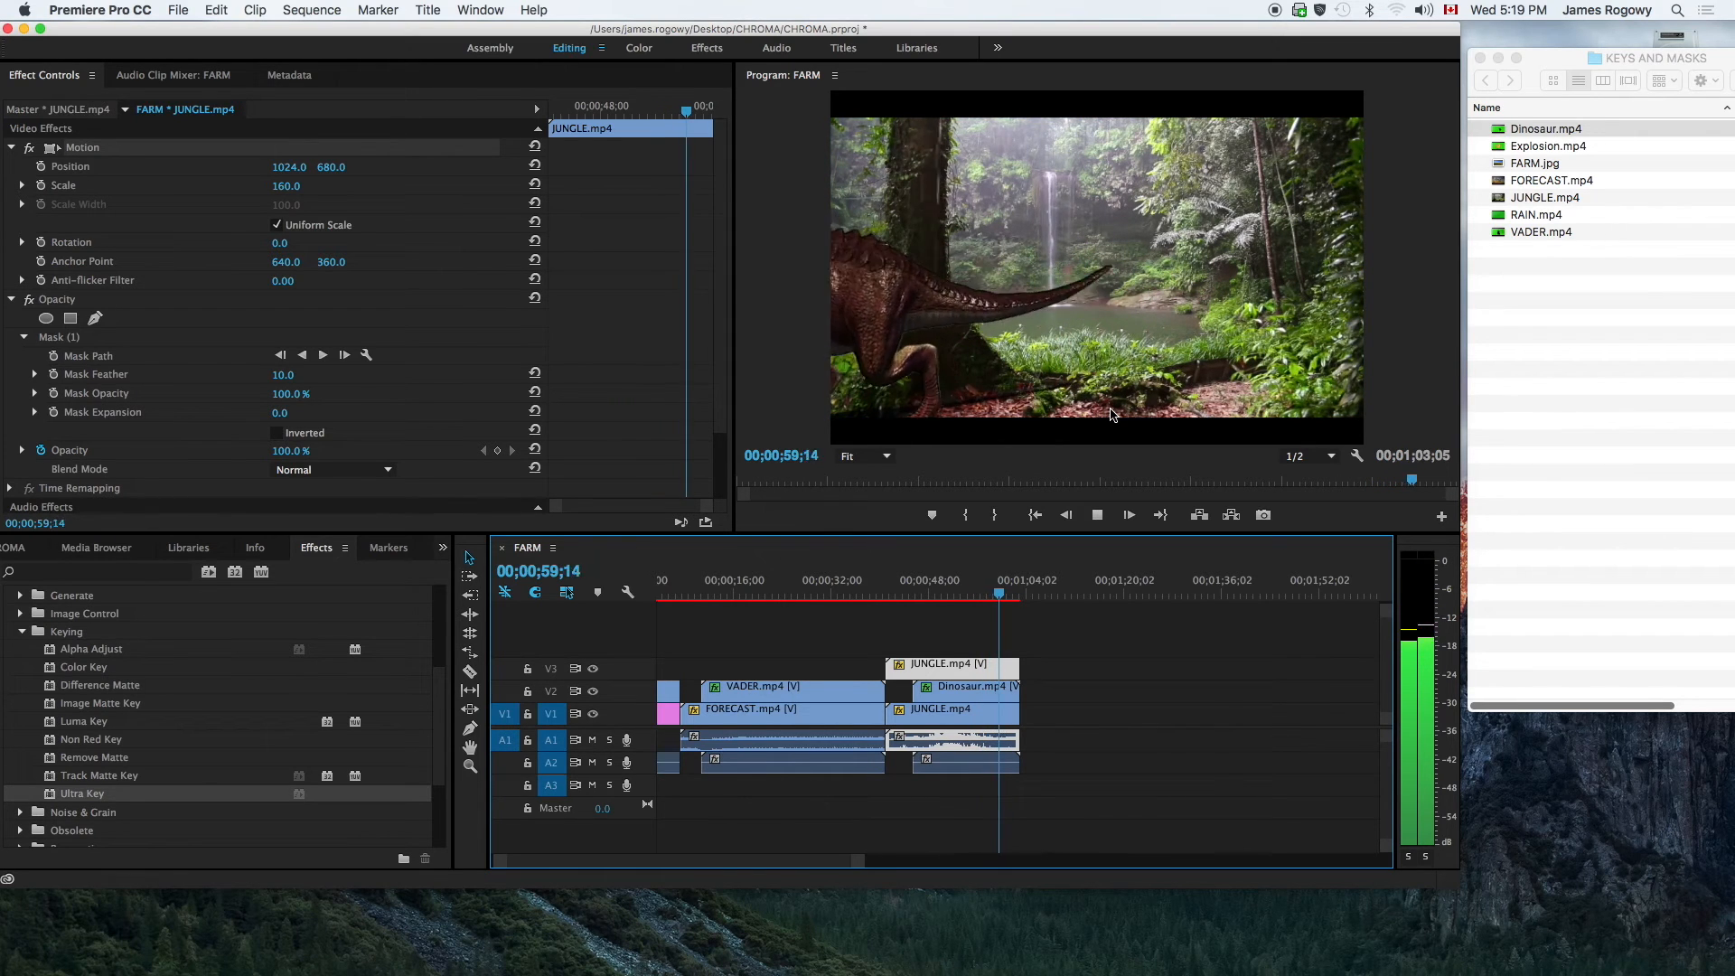
pyautogui.press('space')
pyautogui.click(1113, 414)
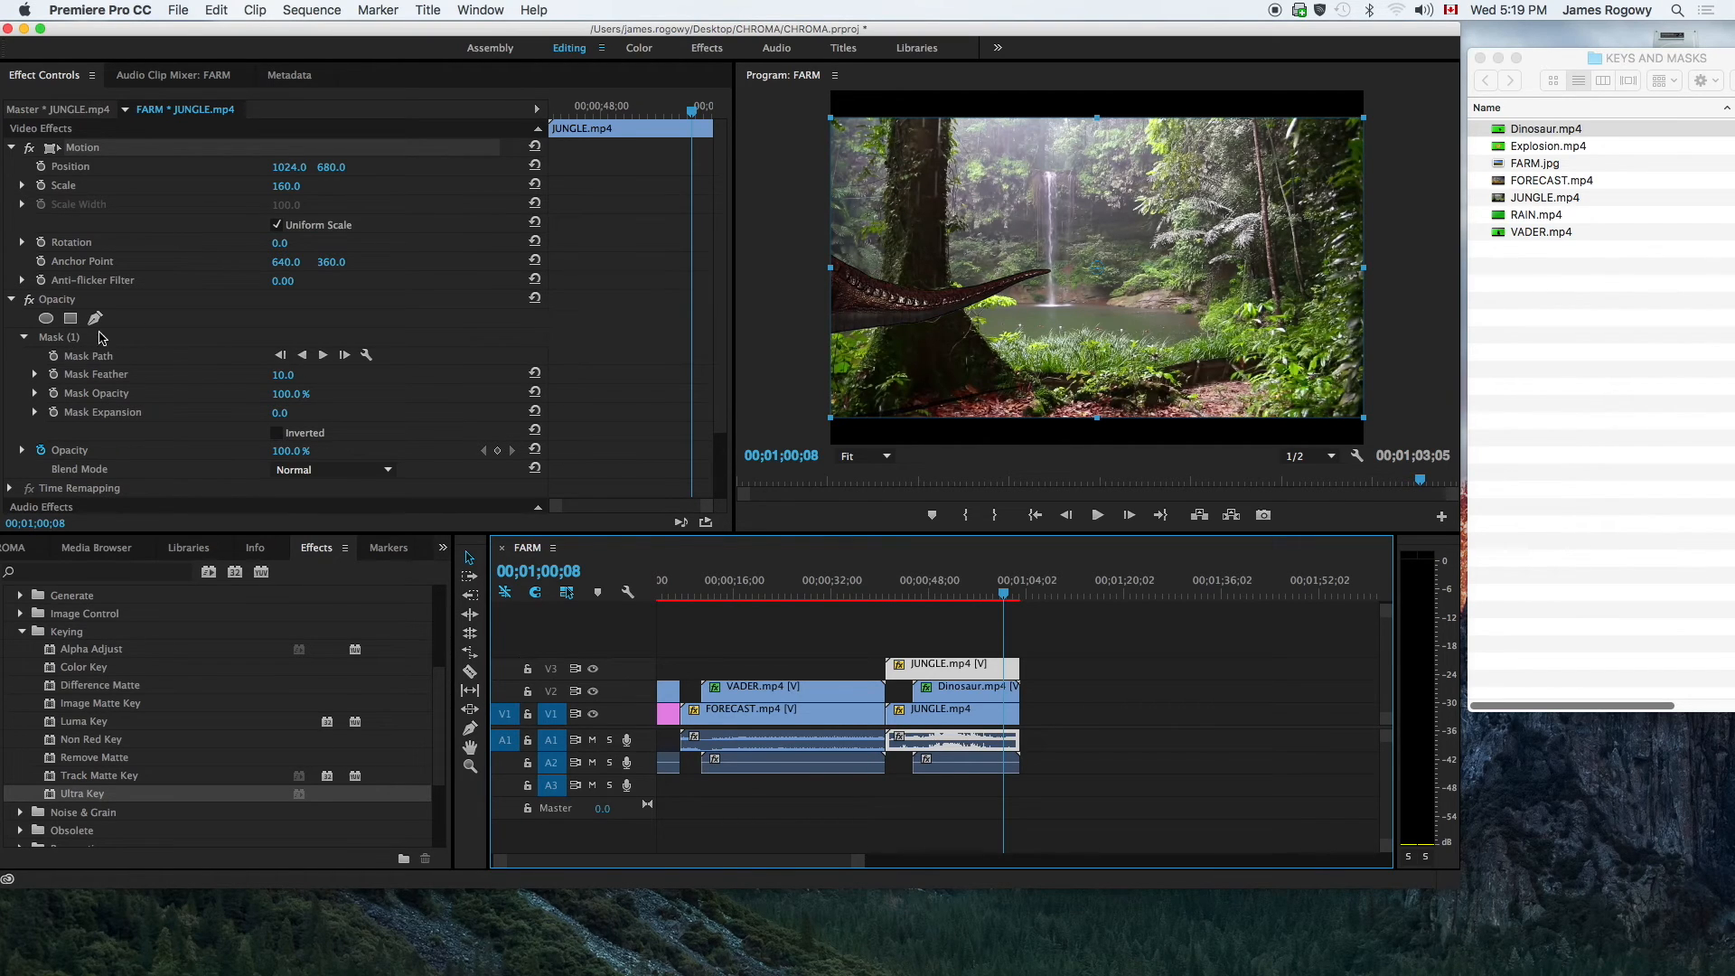
# - Set the feather of the opacity mask on the V3 JUNGLE.mp4 clip to 18.4
pyautogui.click(139, 343)
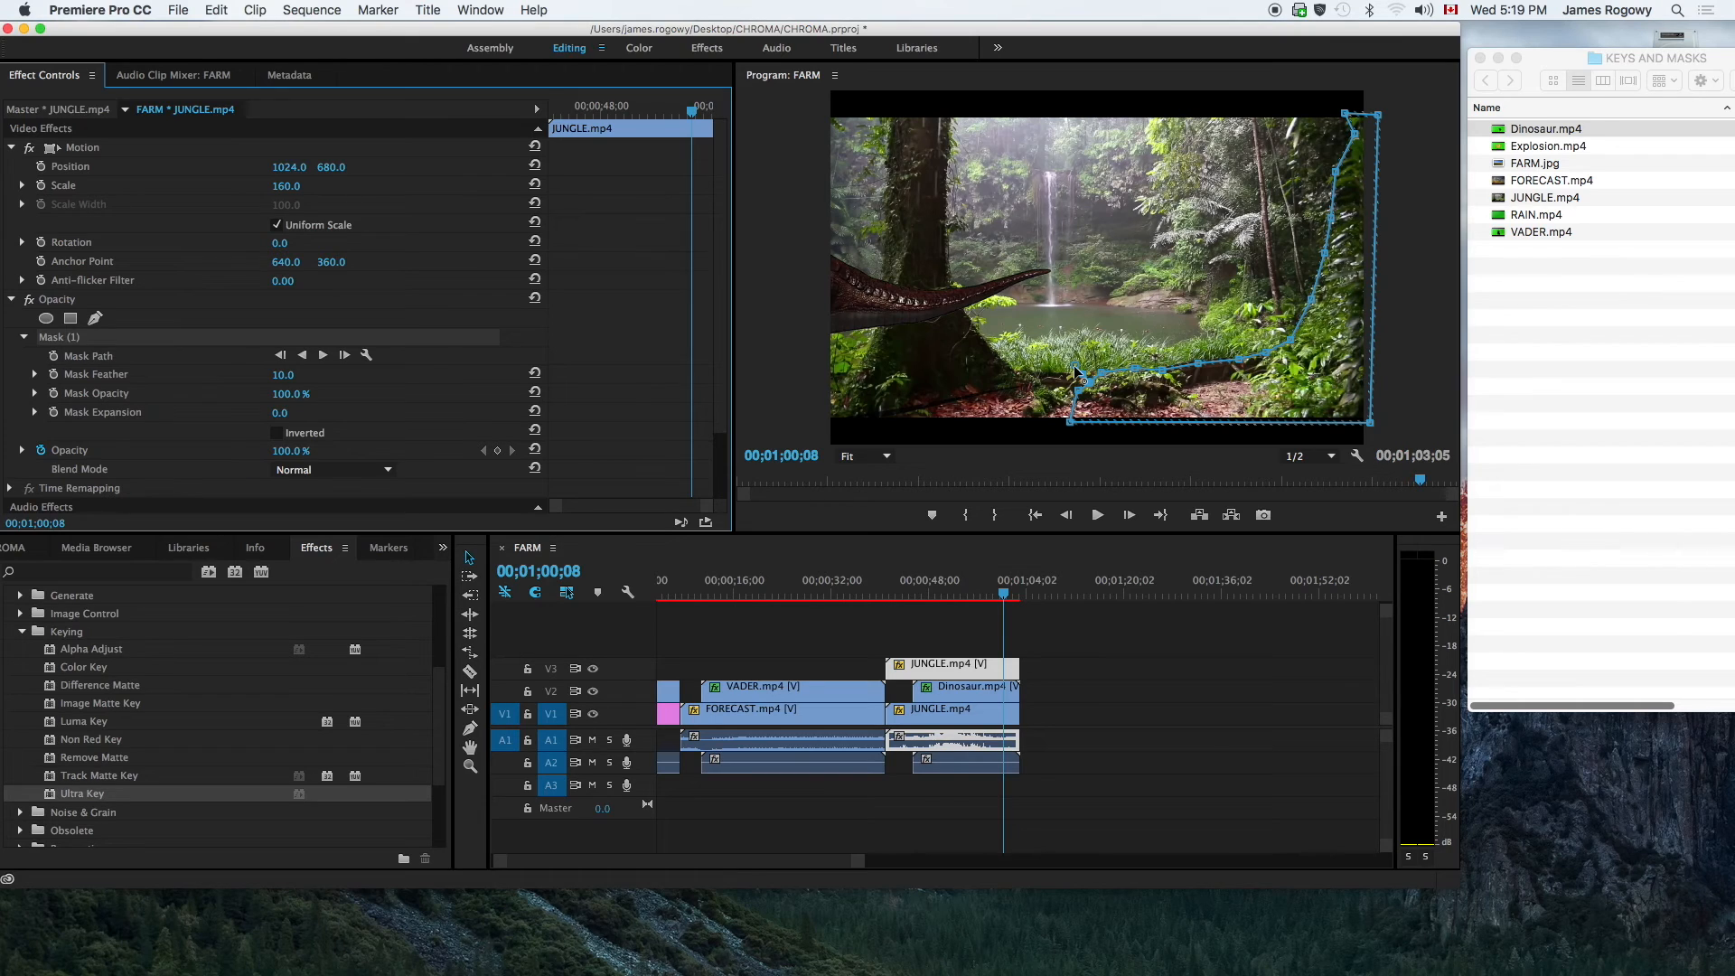
pyautogui.moveTo(1069, 363); pyautogui.dragTo(1067, 360)
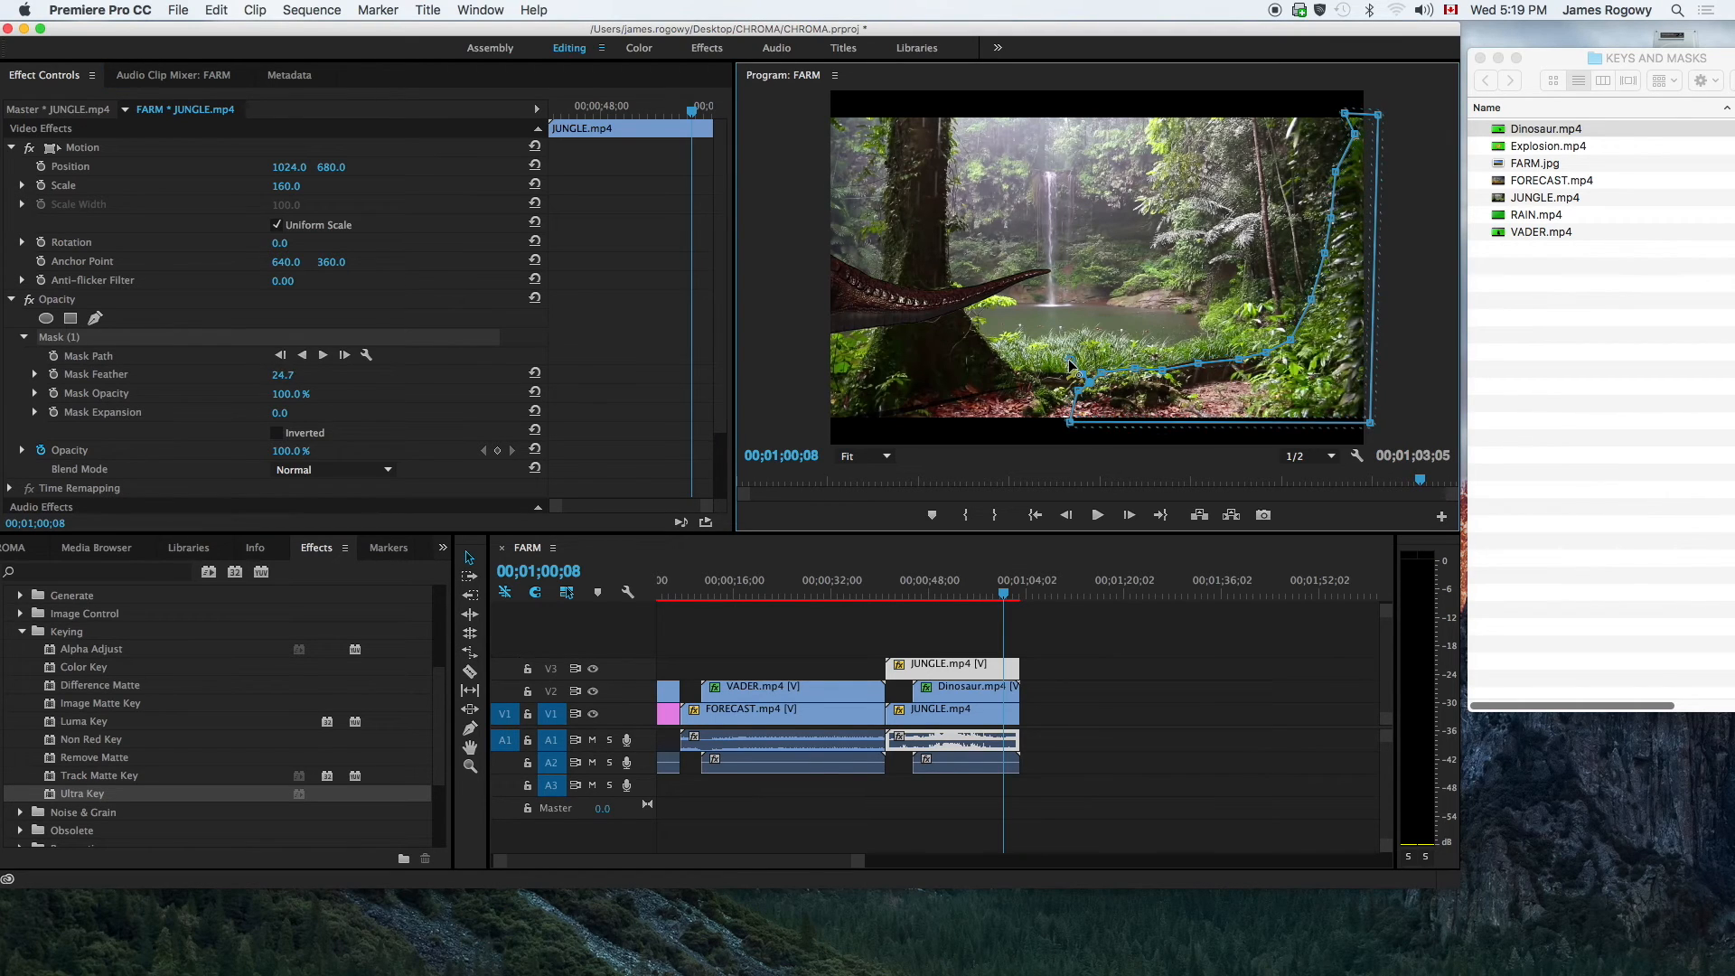
pyautogui.moveTo(1071, 363); pyautogui.dragTo(1067, 363)
pyautogui.moveTo(286, 377); pyautogui.dragTo(290, 380)
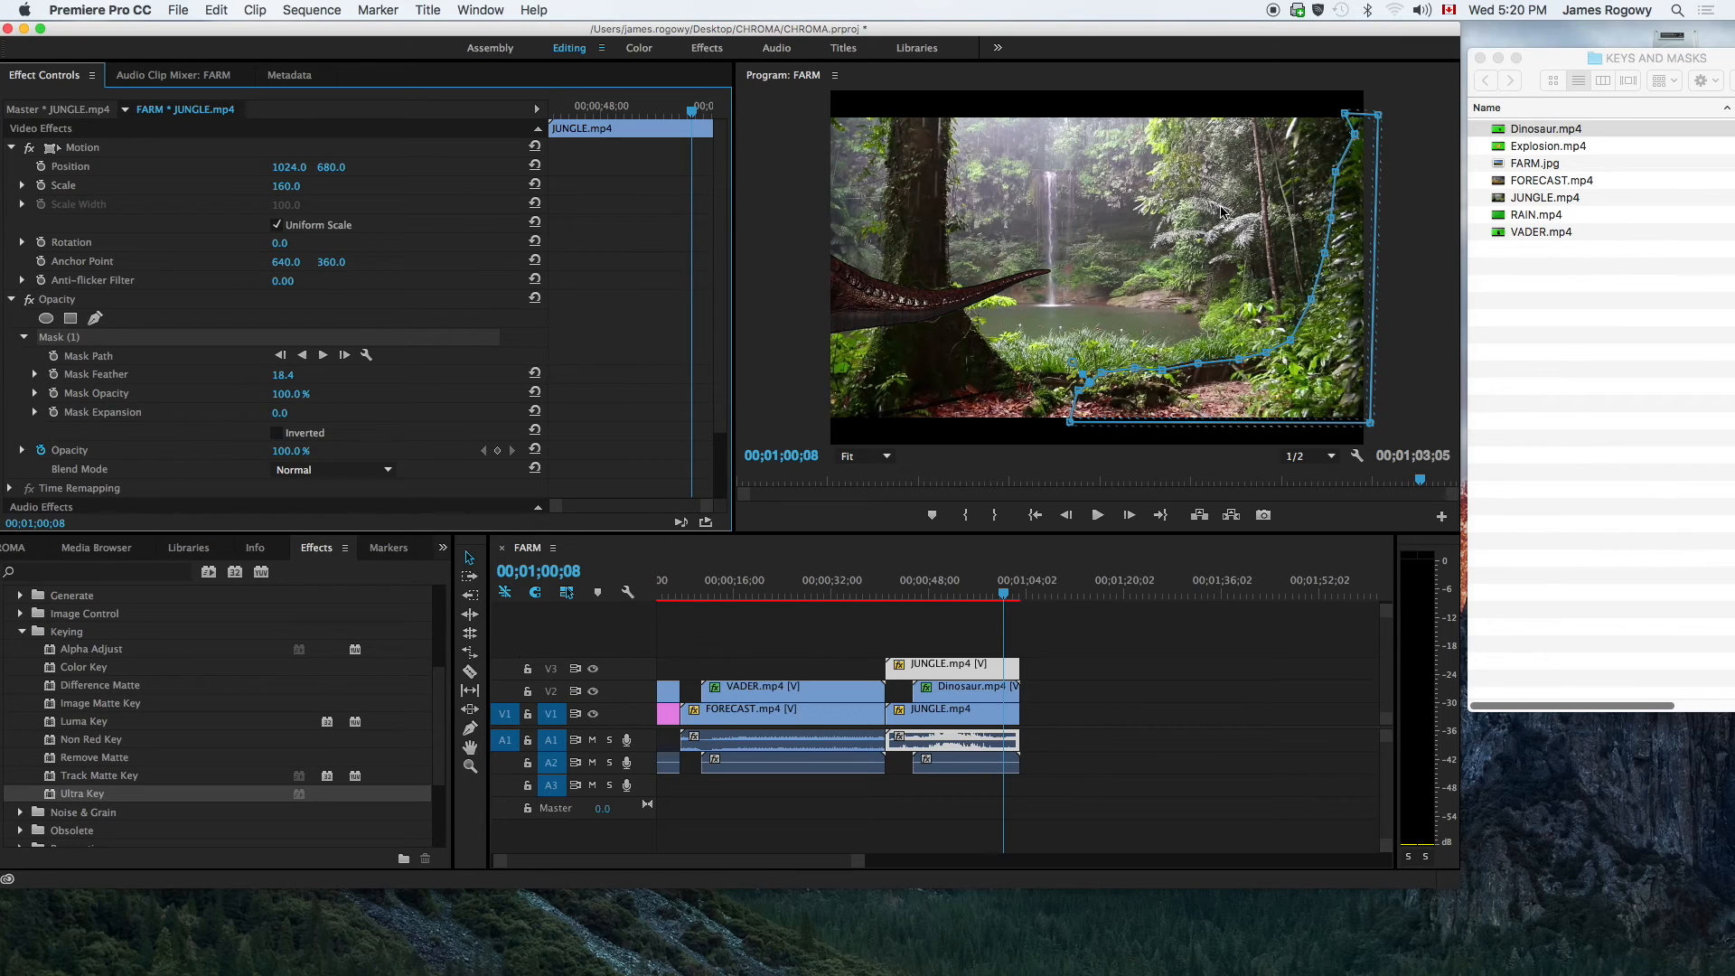
pyautogui.click(1431, 351)
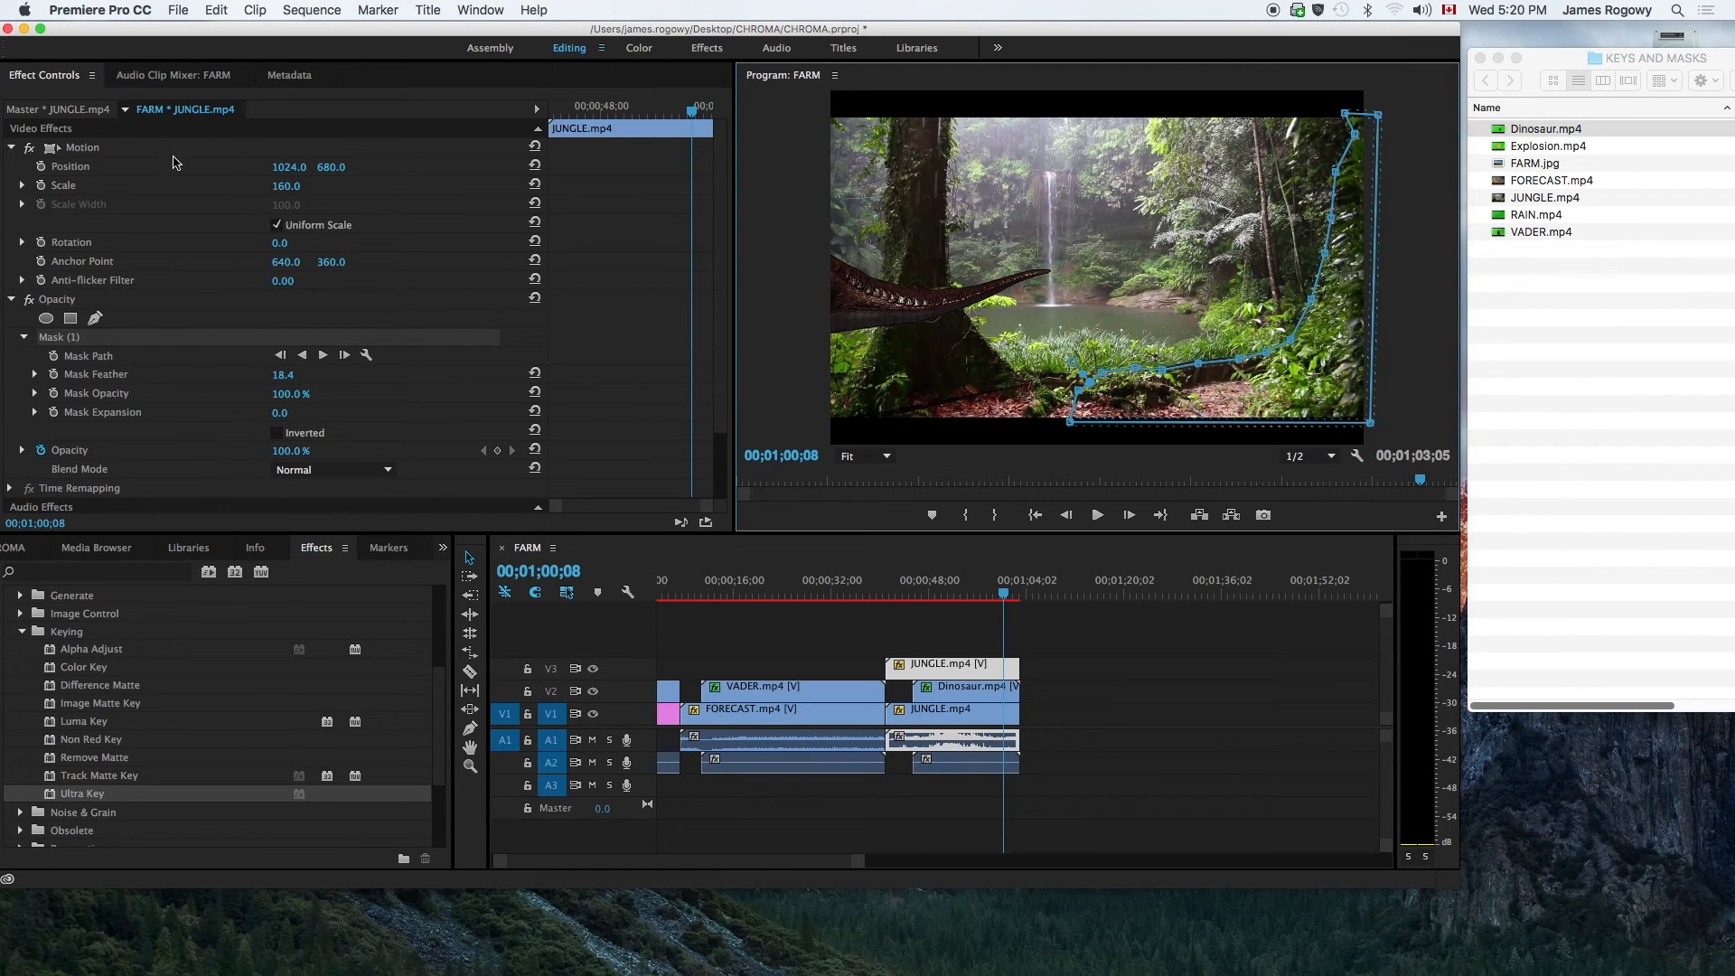
# - Hide the mask outline and play the composite from 00;00;44;23 to check how the feathered foliage covers the dinosaur
pyautogui.click(100, 151)
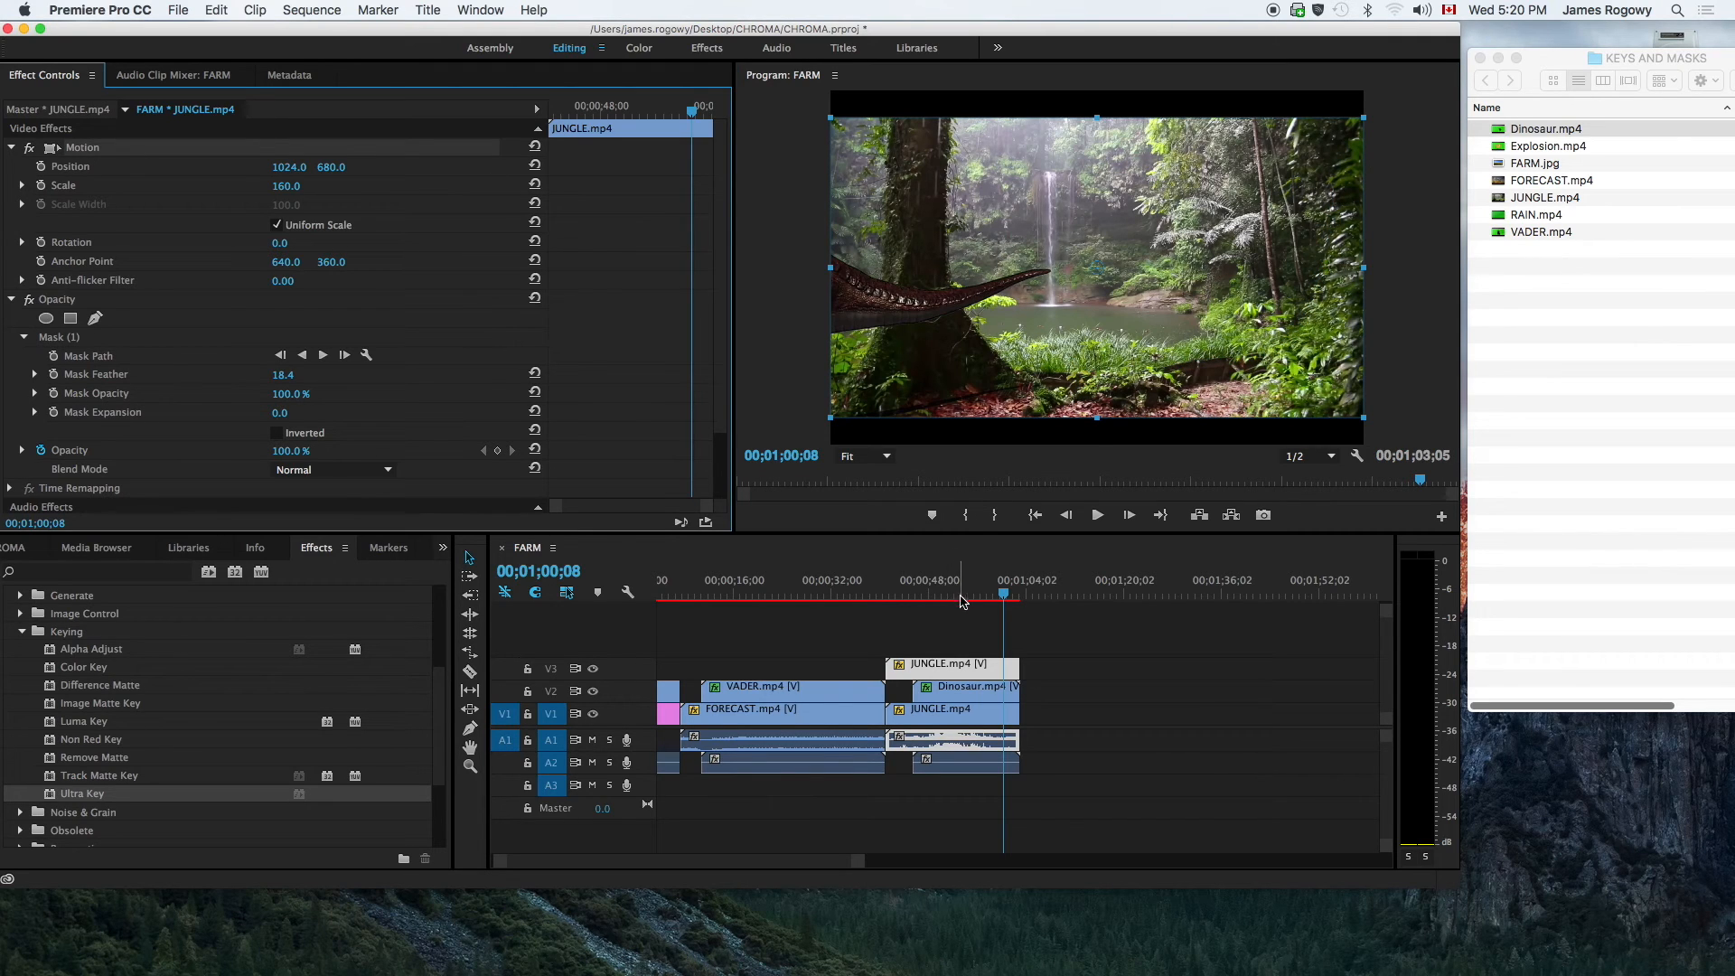
pyautogui.moveTo(920, 592); pyautogui.dragTo(914, 590)
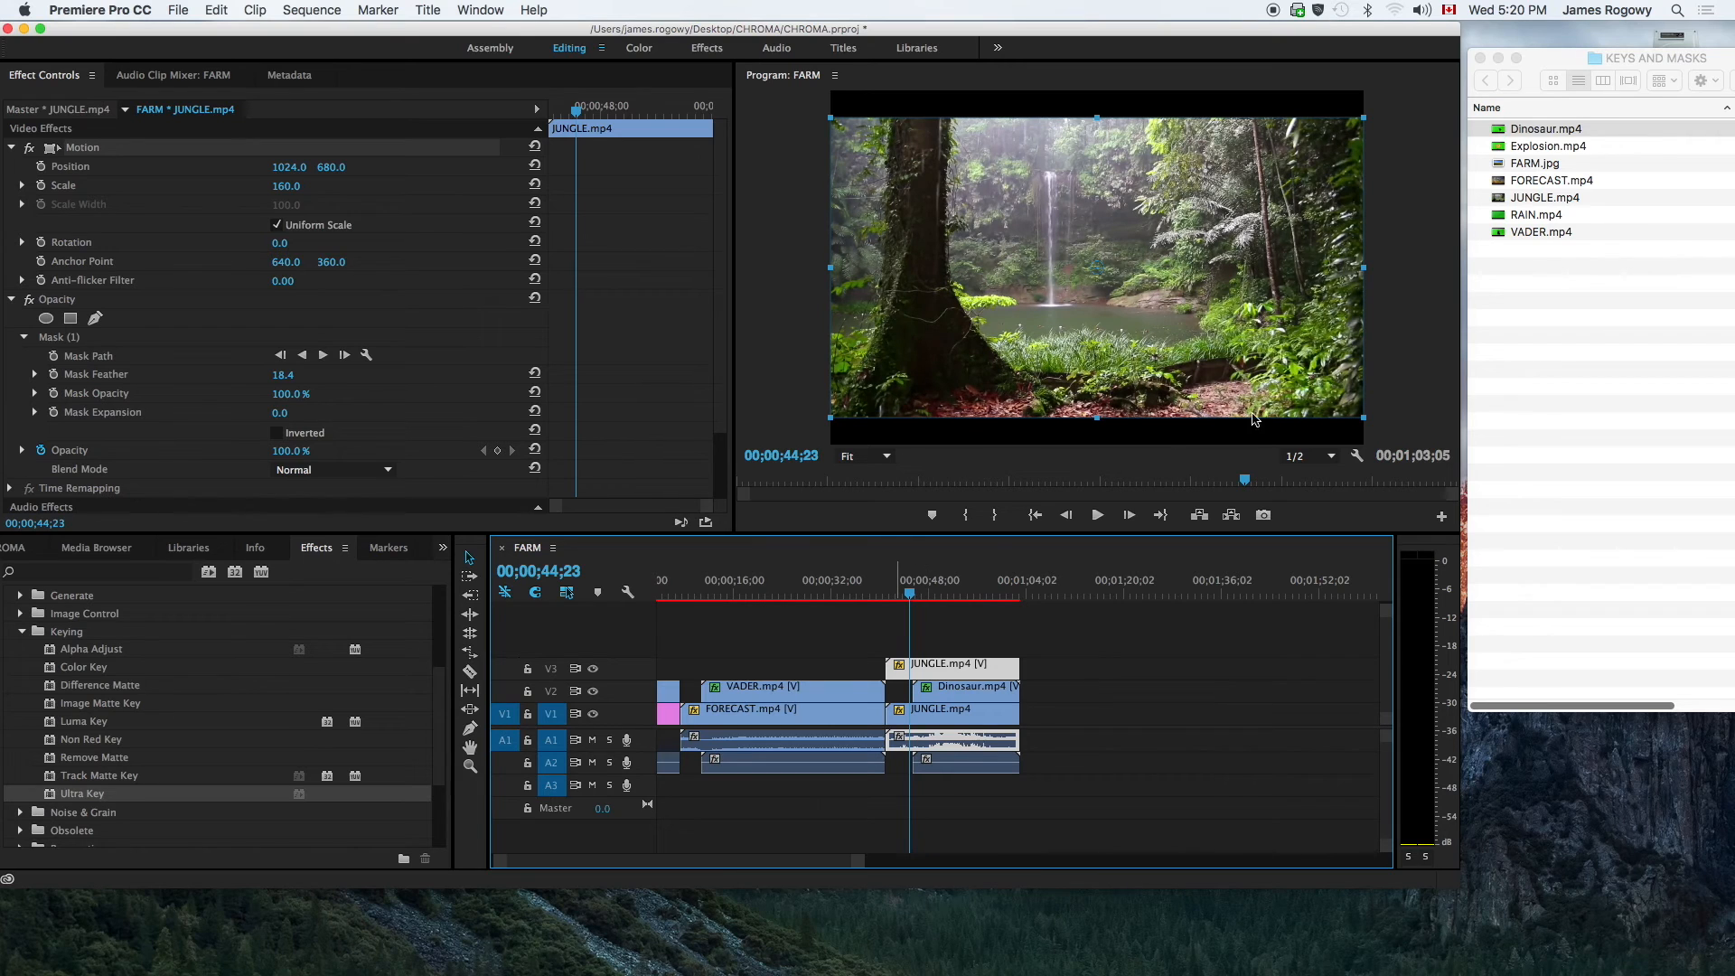
pyautogui.press('space')
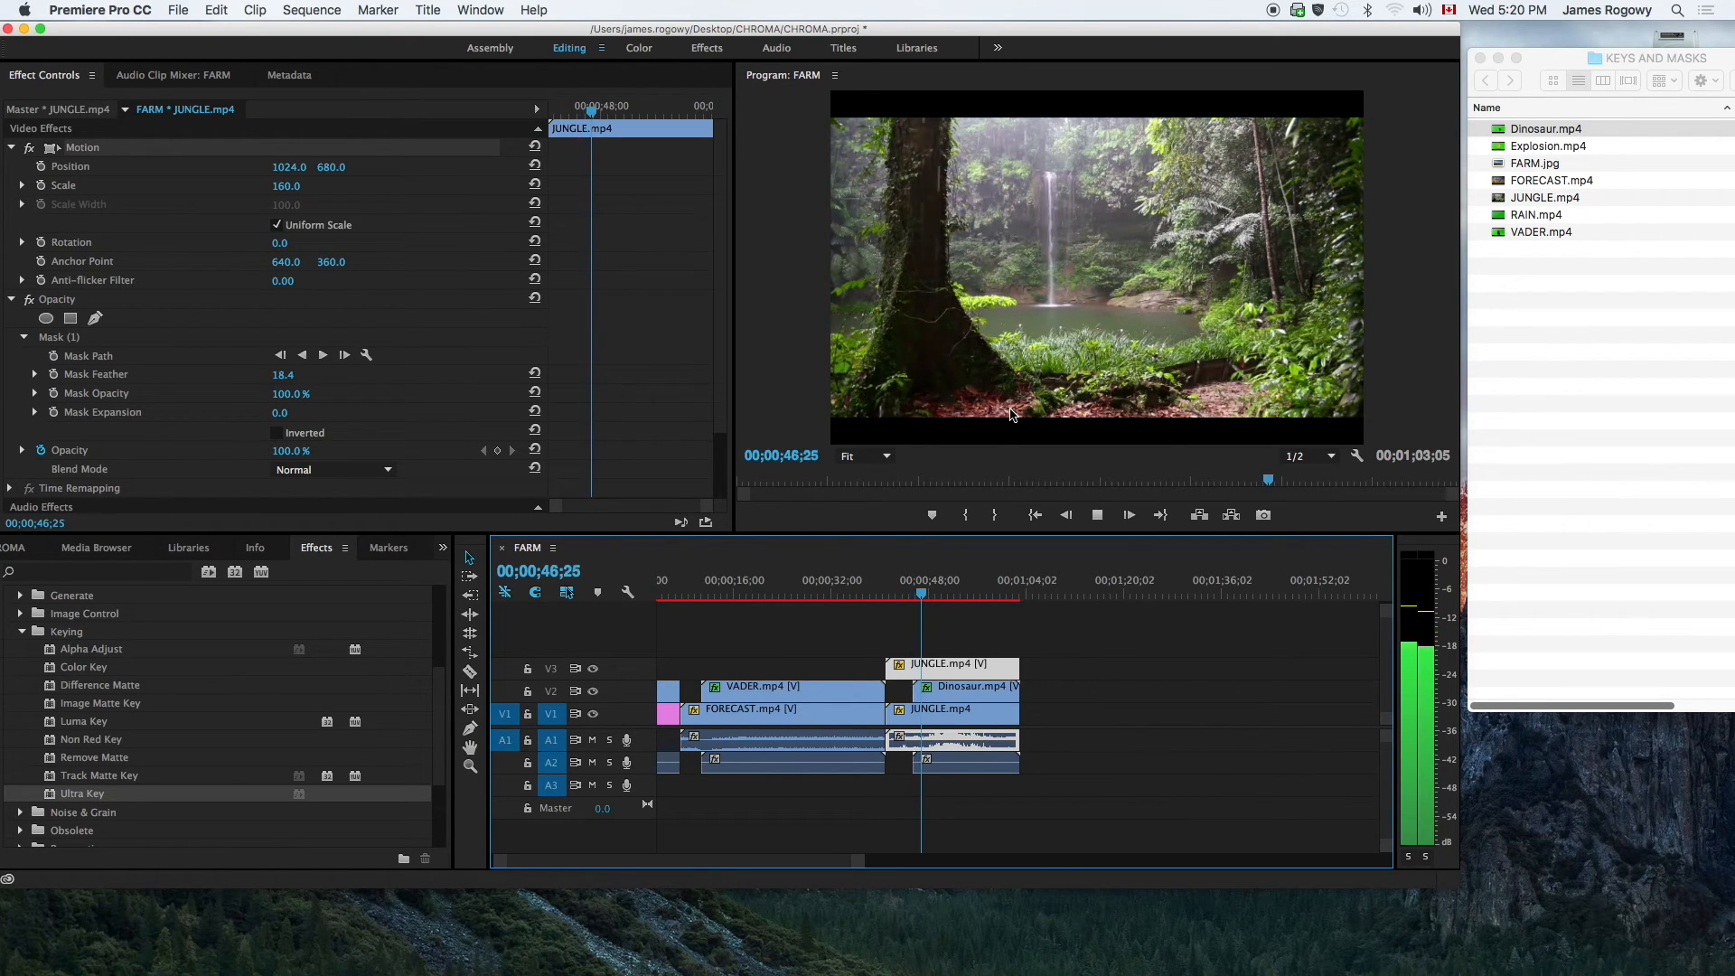
pyautogui.press('space')
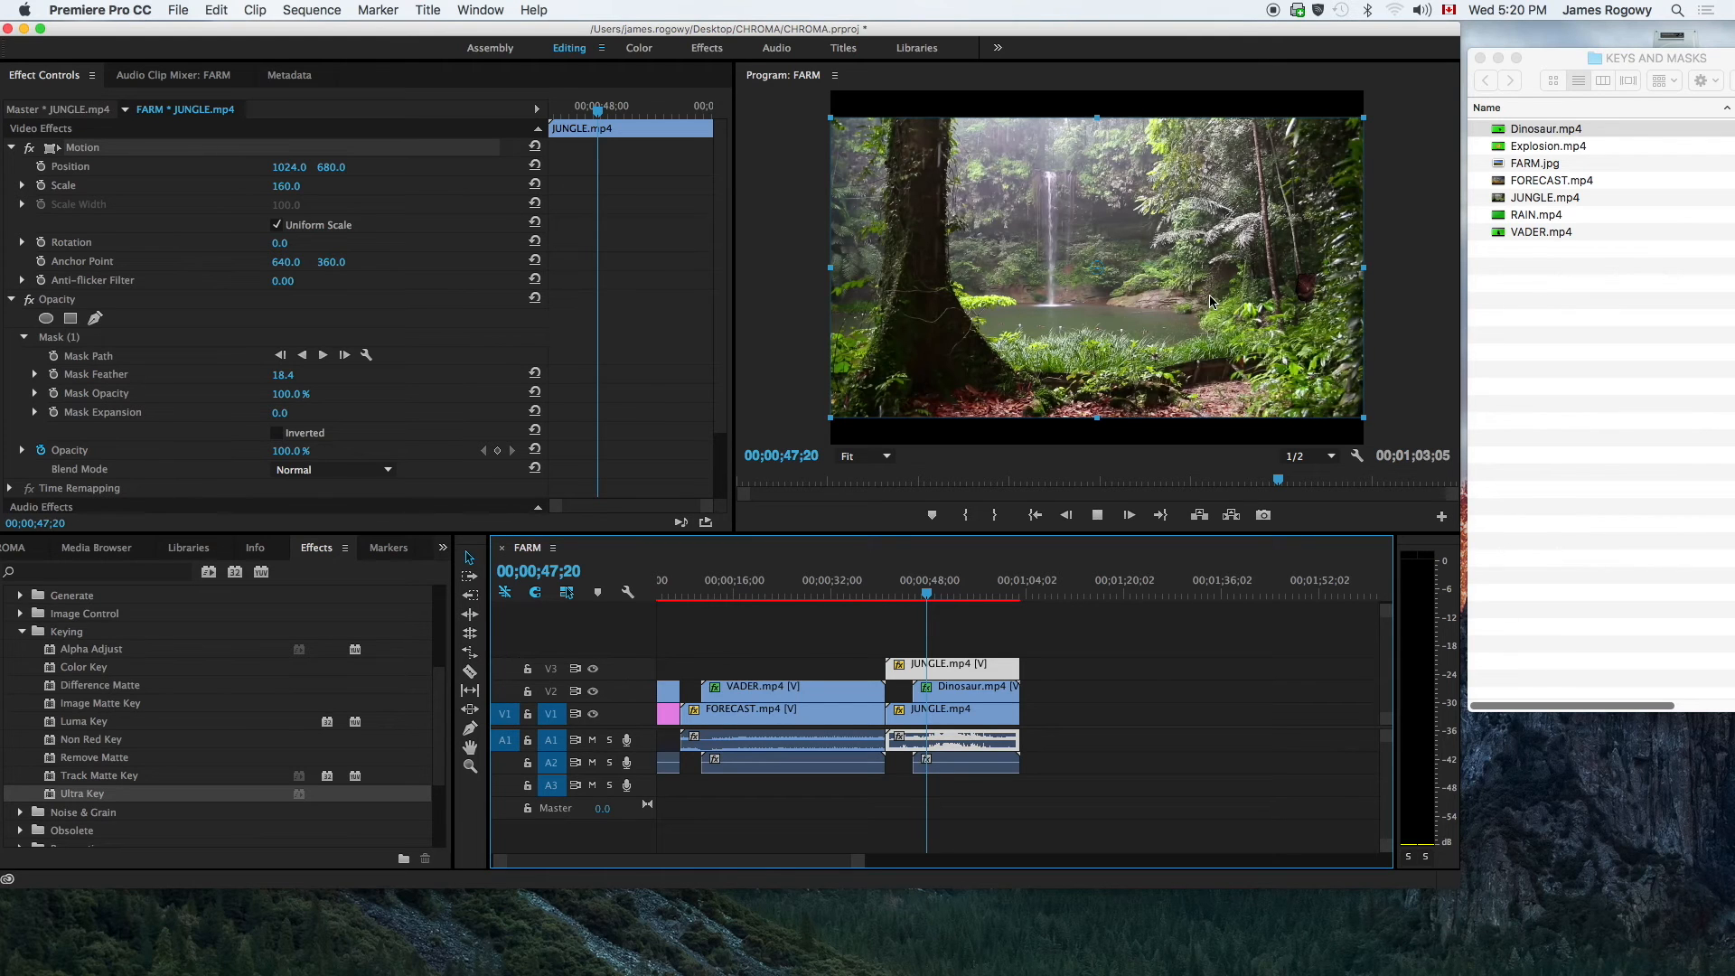
pyautogui.press('space')
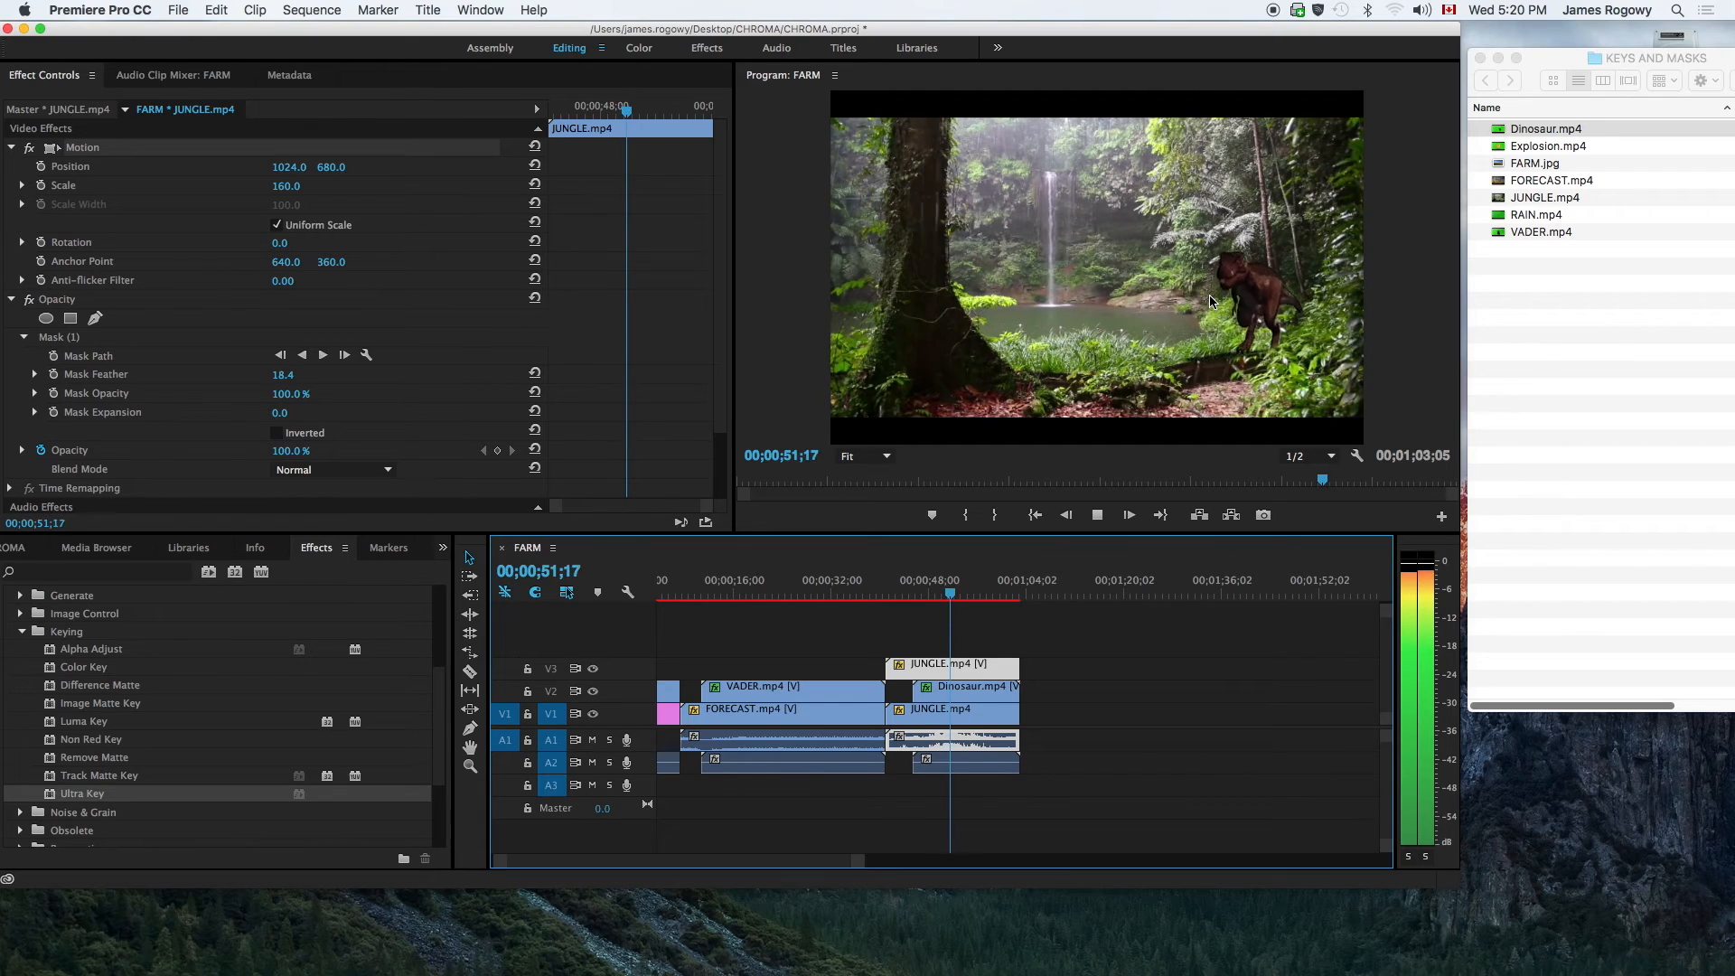
pyautogui.press('space')
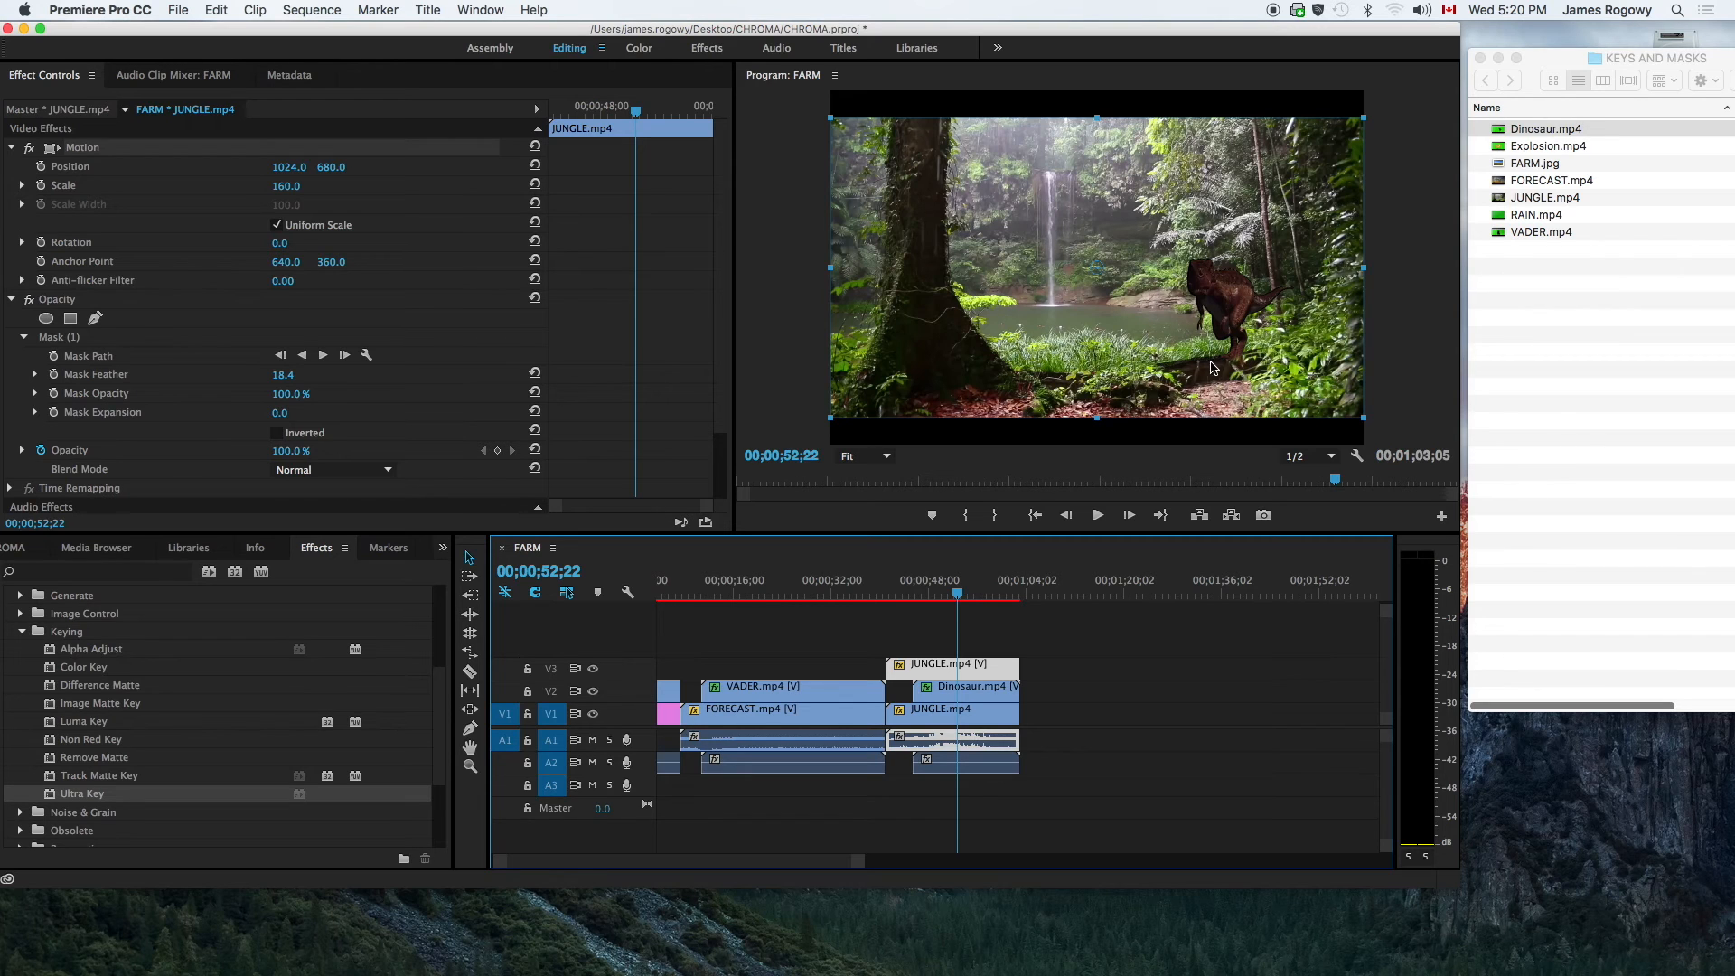
pyautogui.press('space')
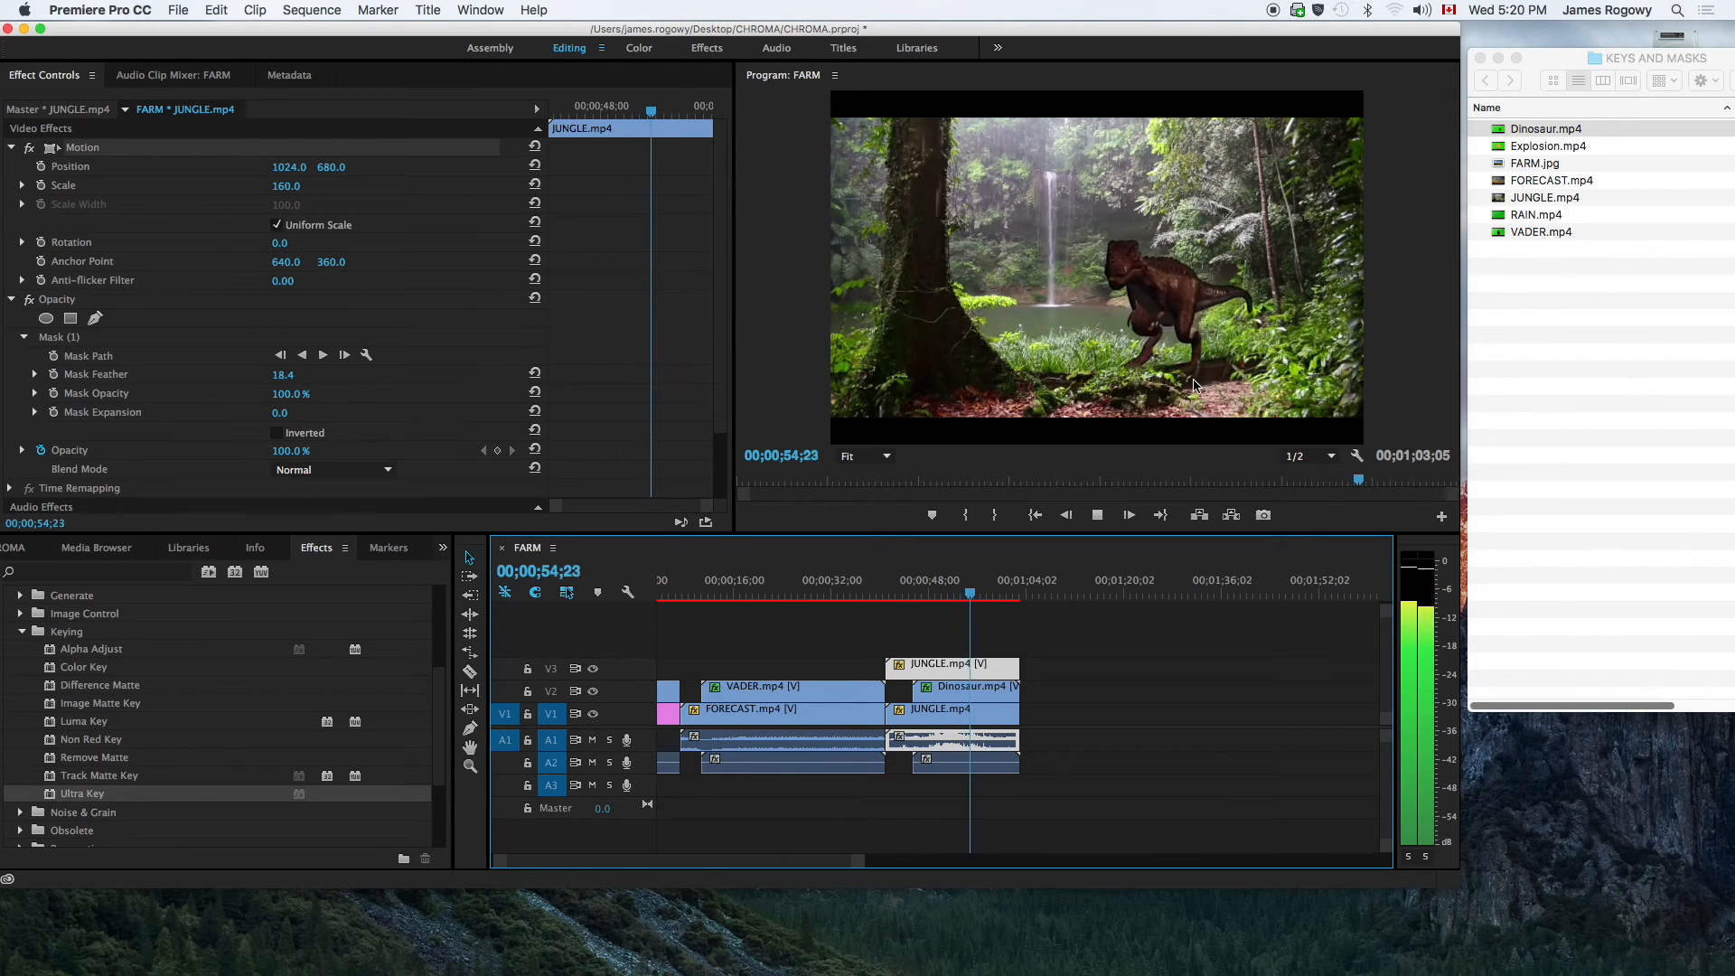
# - Stop playback and set the feather of the opacity mask on the V3 JUNGLE.mp4 clip to 10.4
pyautogui.press('space')
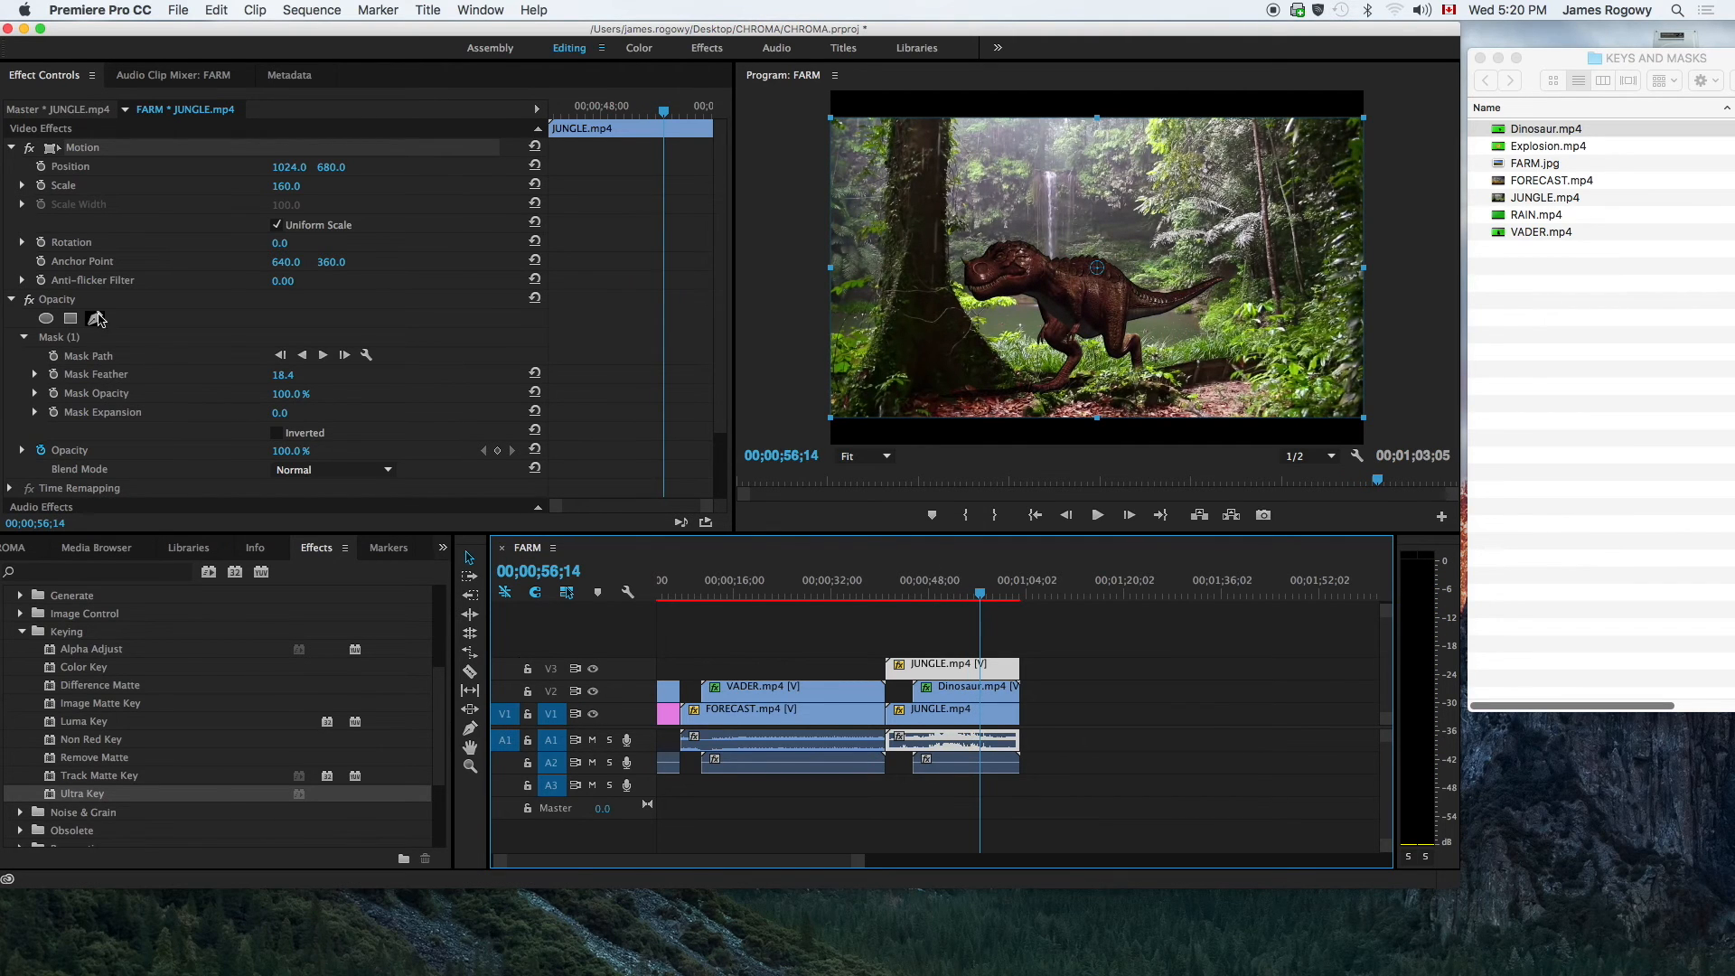
pyautogui.click(110, 340)
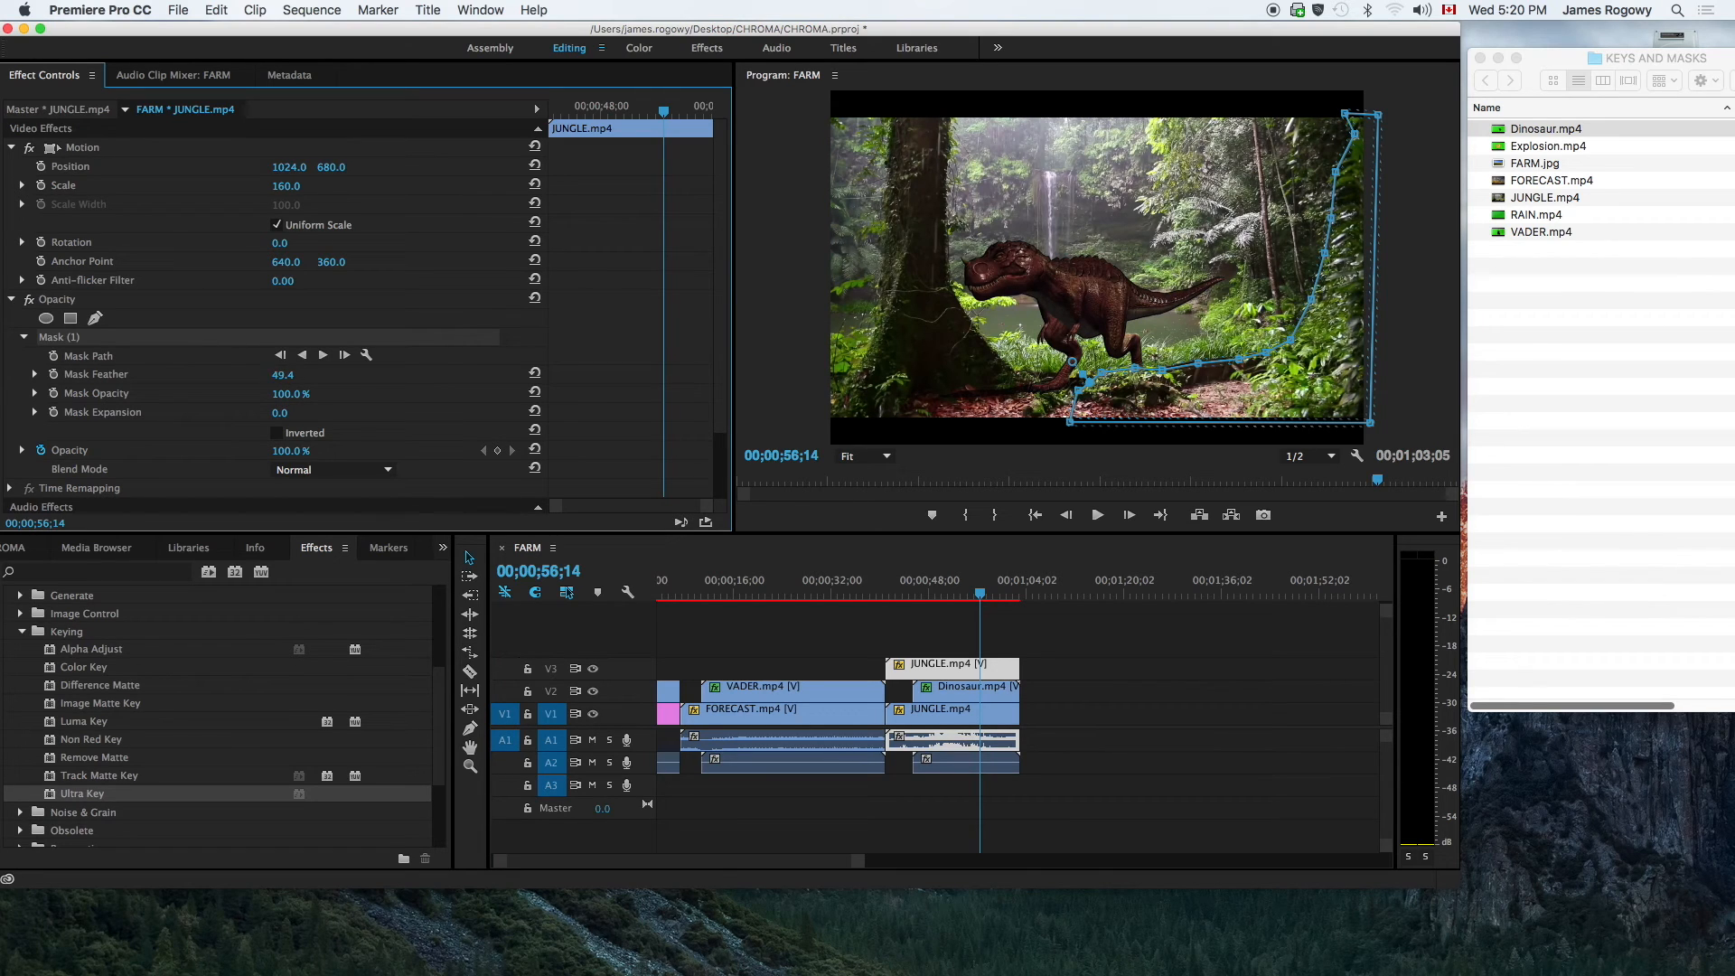
pyautogui.moveTo(281, 374); pyautogui.dragTo(250, 374)
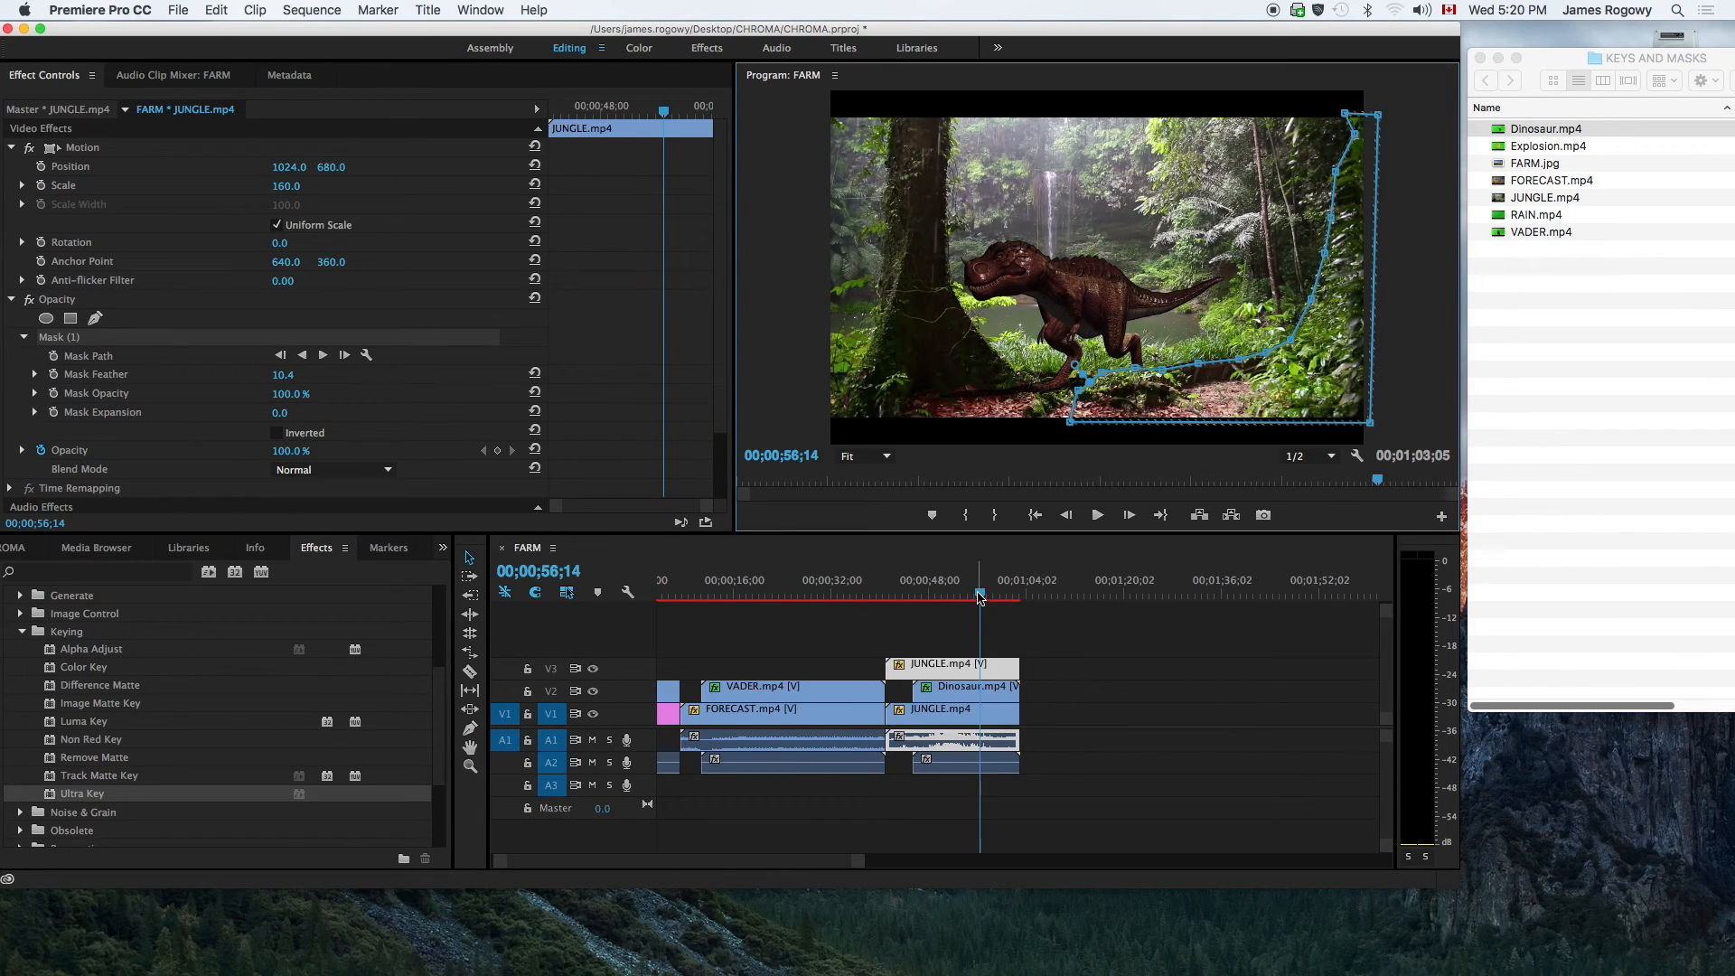
# - Hide the mask outline and review the composite between about 00;00;44;01 and 00;00;55;11 to check the foliage edge around the dinosaur
pyautogui.click(92, 150)
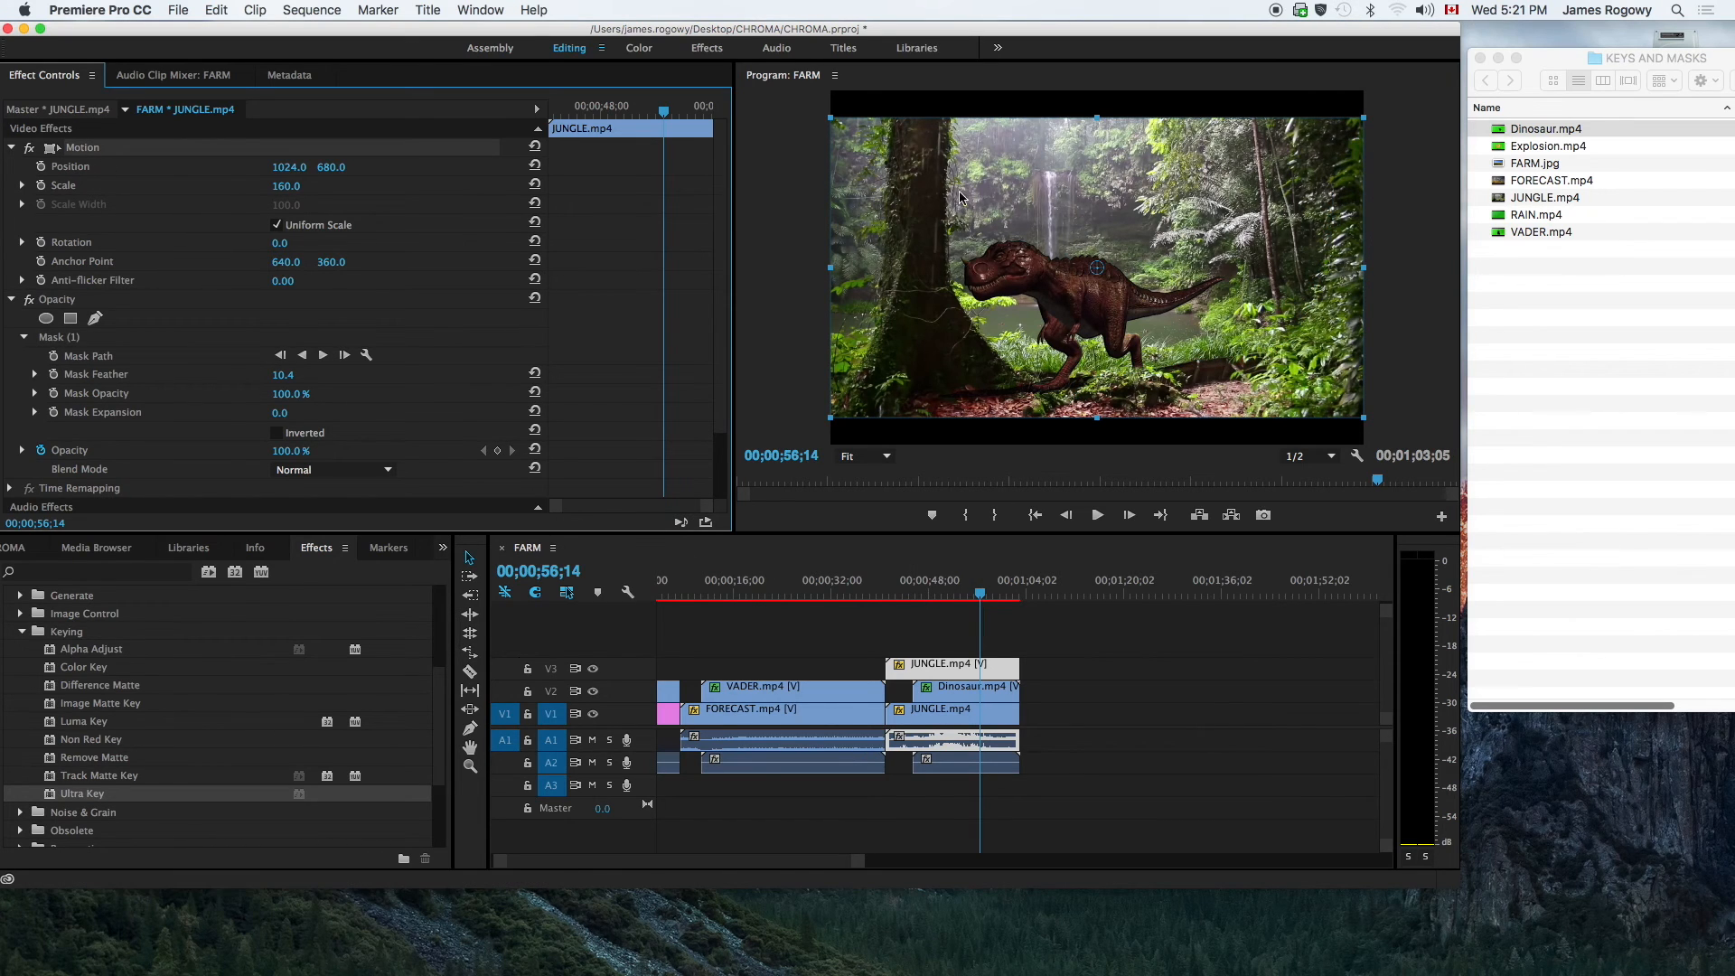
pyautogui.click(977, 596)
pyautogui.moveTo(977, 596); pyautogui.dragTo(903, 603)
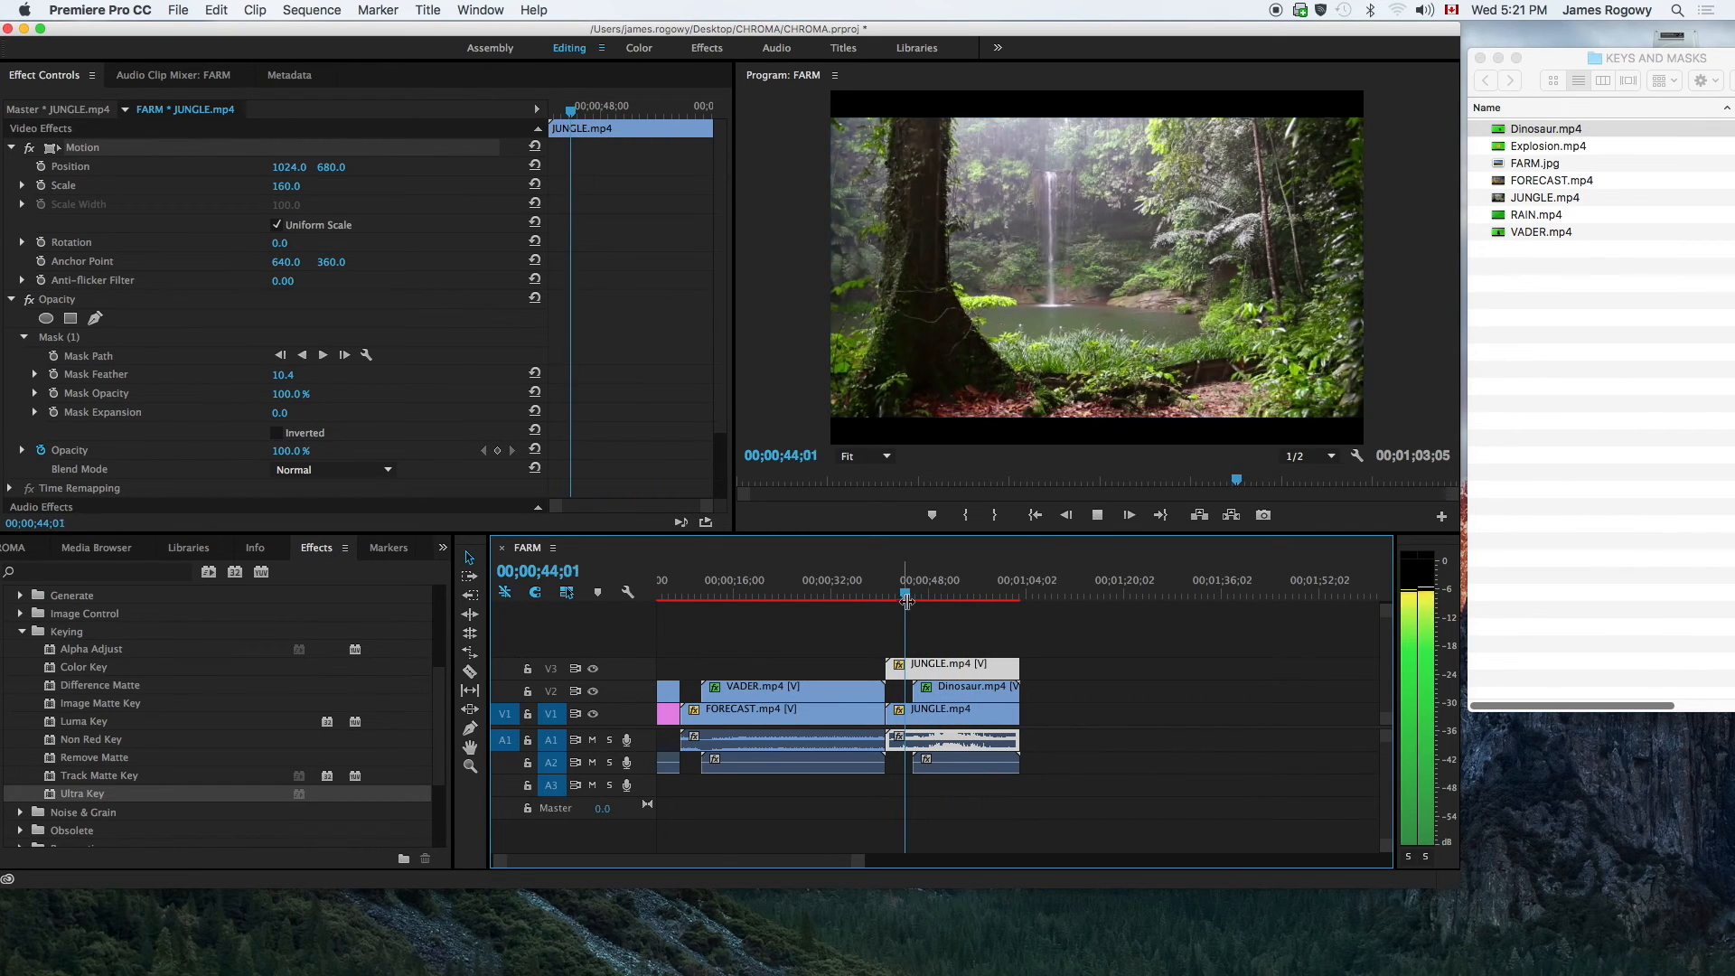
pyautogui.press('space')
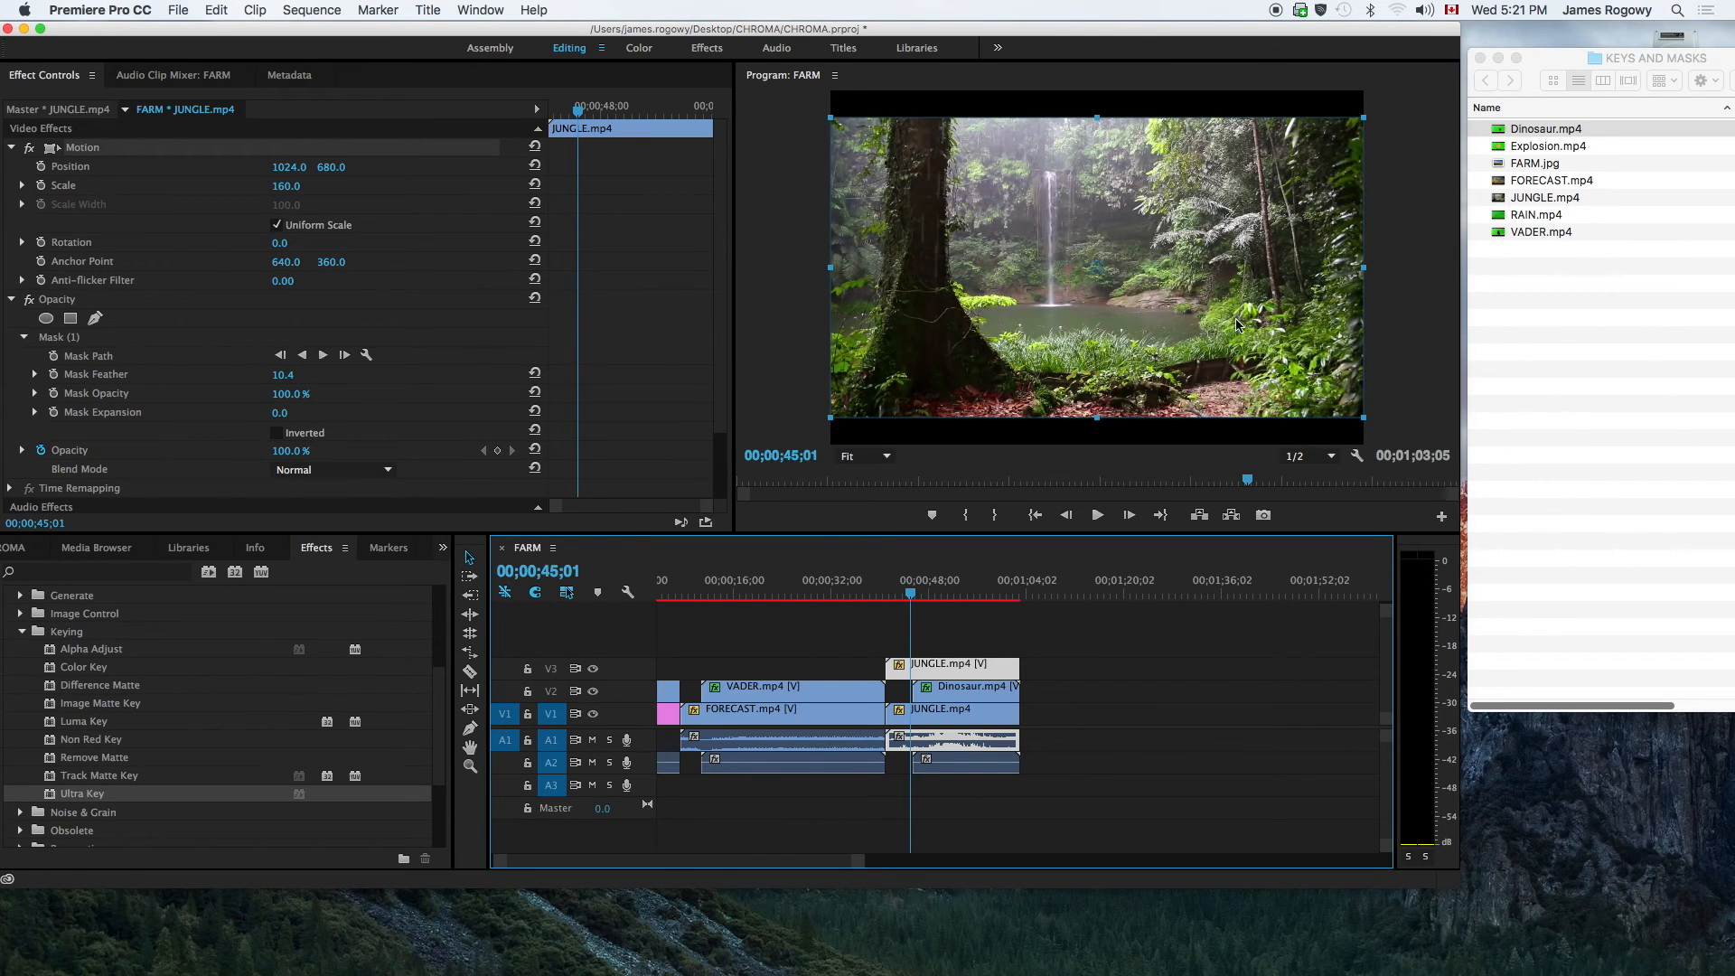
pyautogui.press('space')
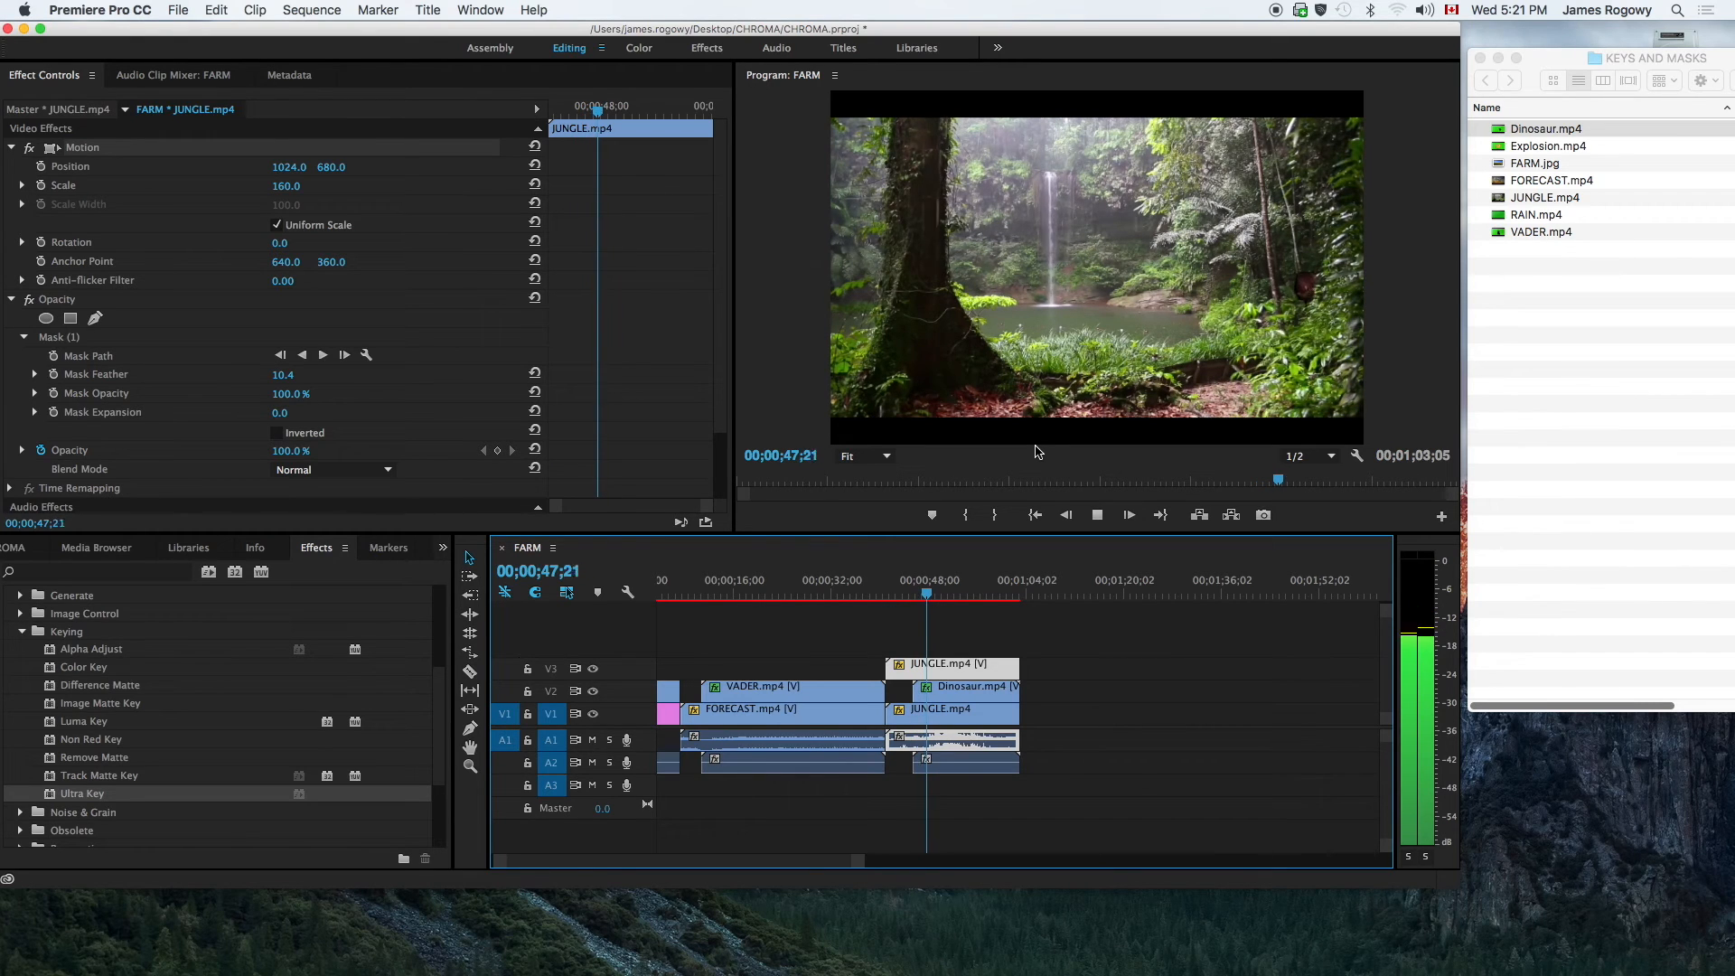
pyautogui.press('space')
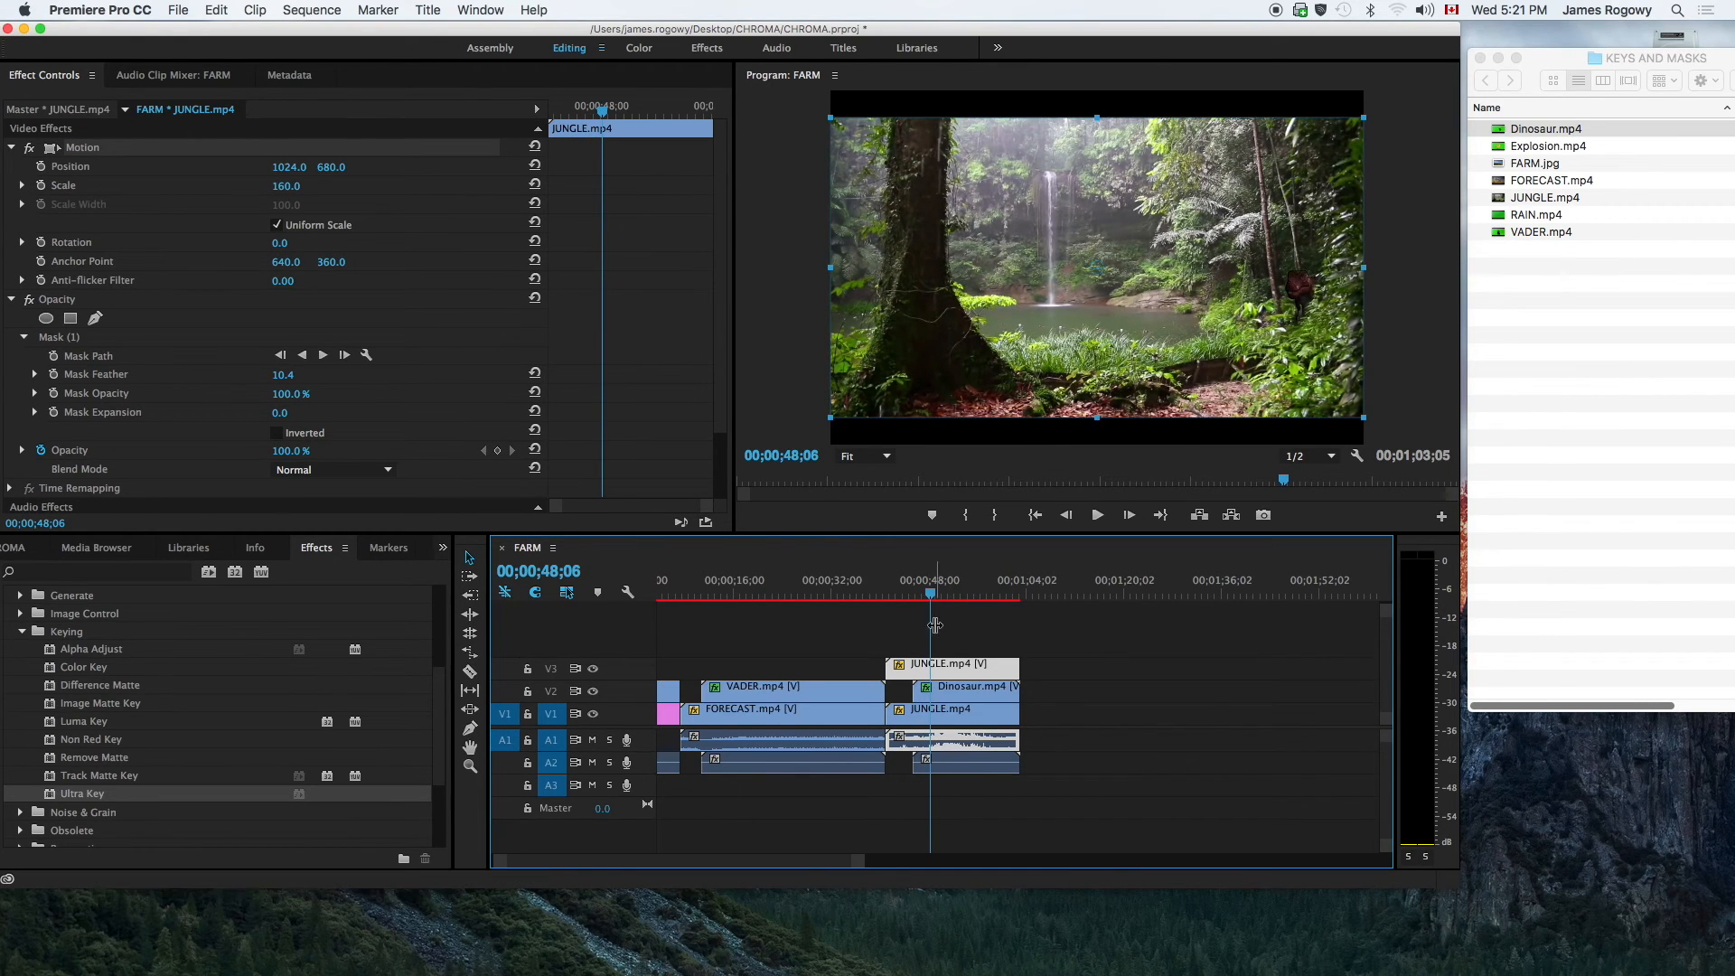
pyautogui.moveTo(956, 600); pyautogui.dragTo(973, 594)
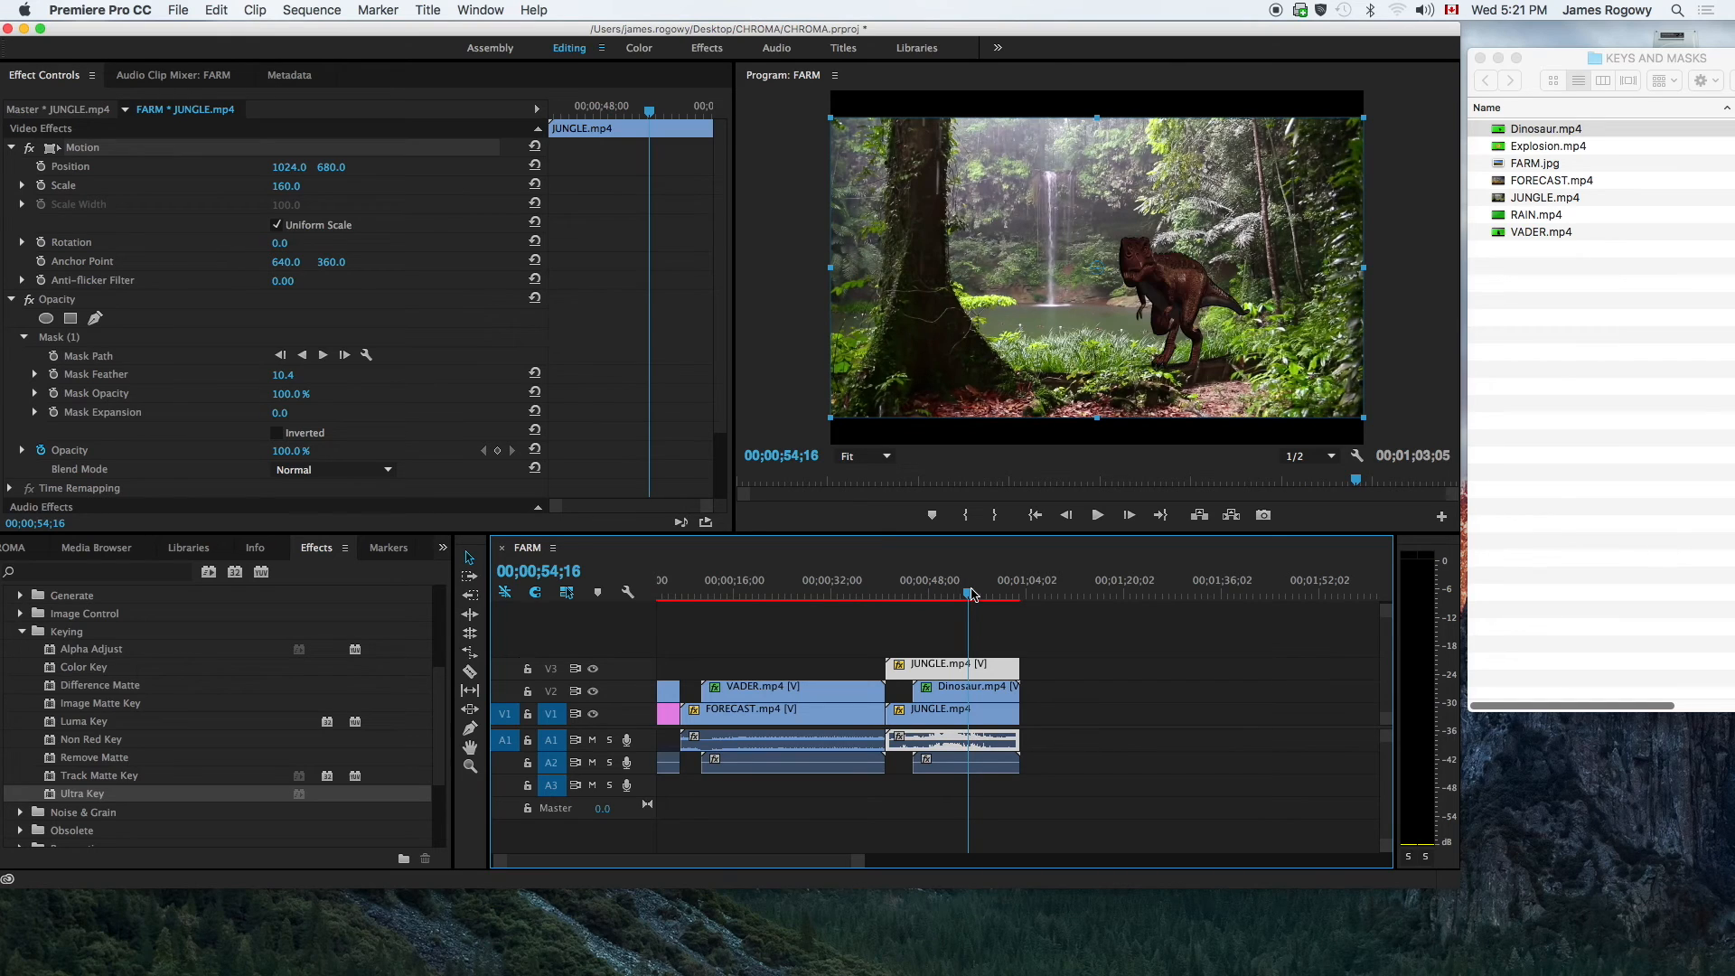
pyautogui.press('space')
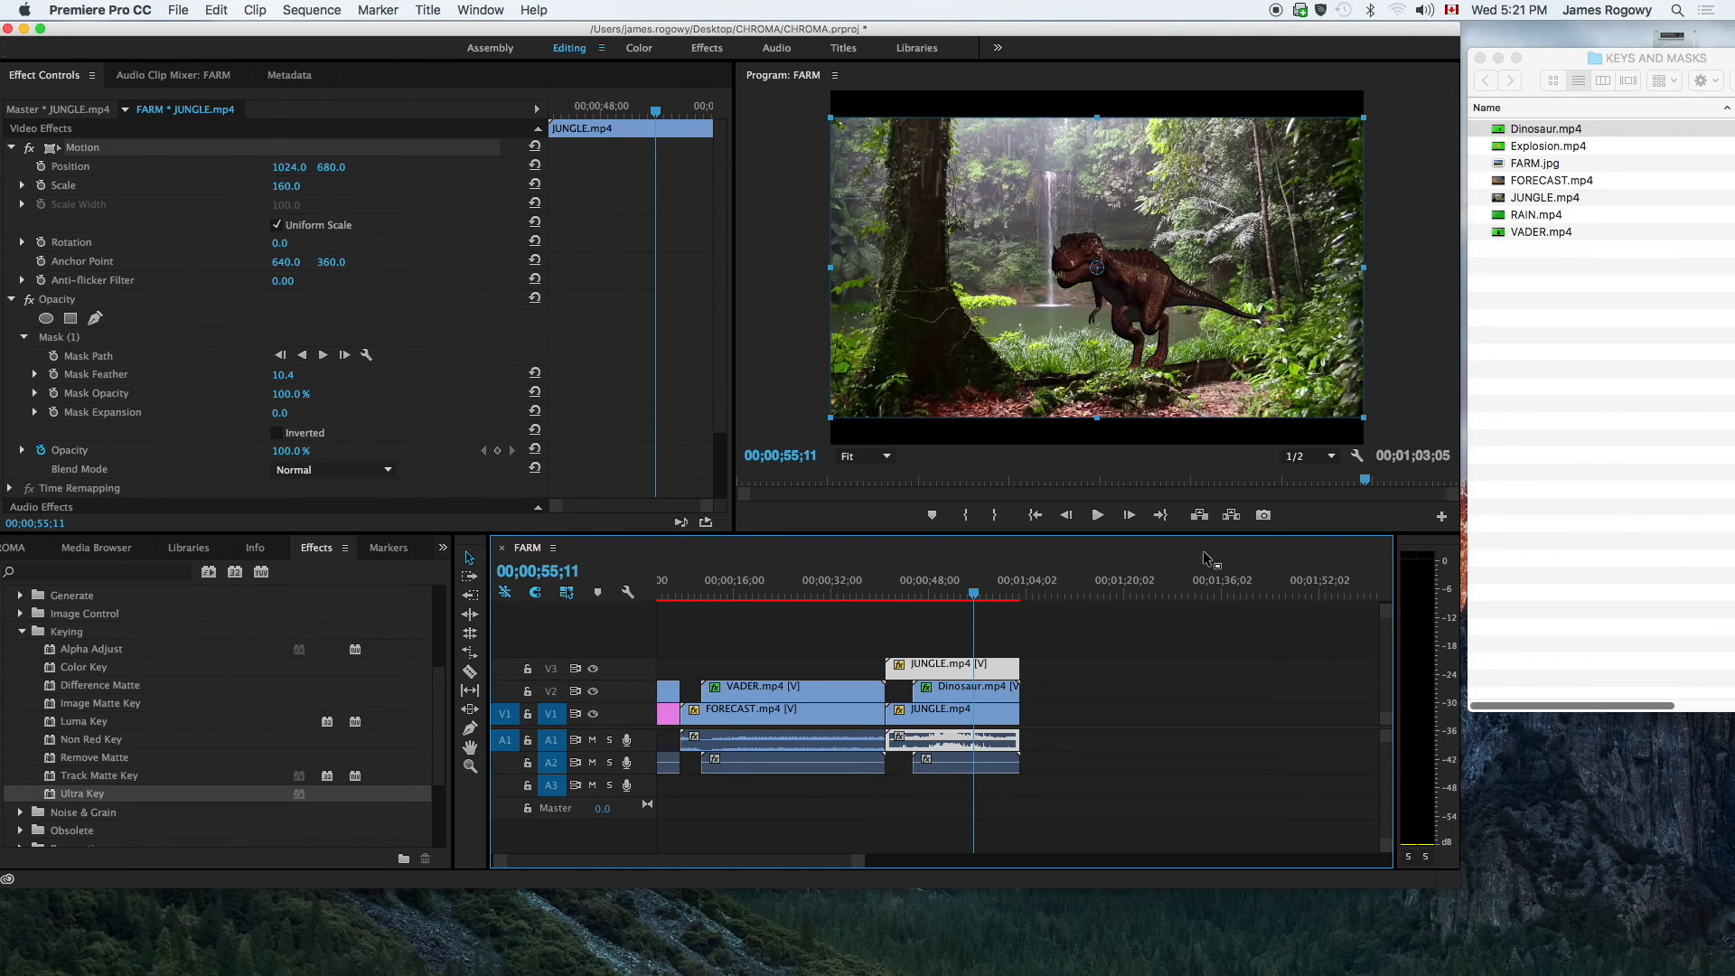
# - Preview RAIN.mp4, place it on a new V4 track above JUNGLE.mp4, and trim its end to match that clip
pyautogui.click(1546, 355)
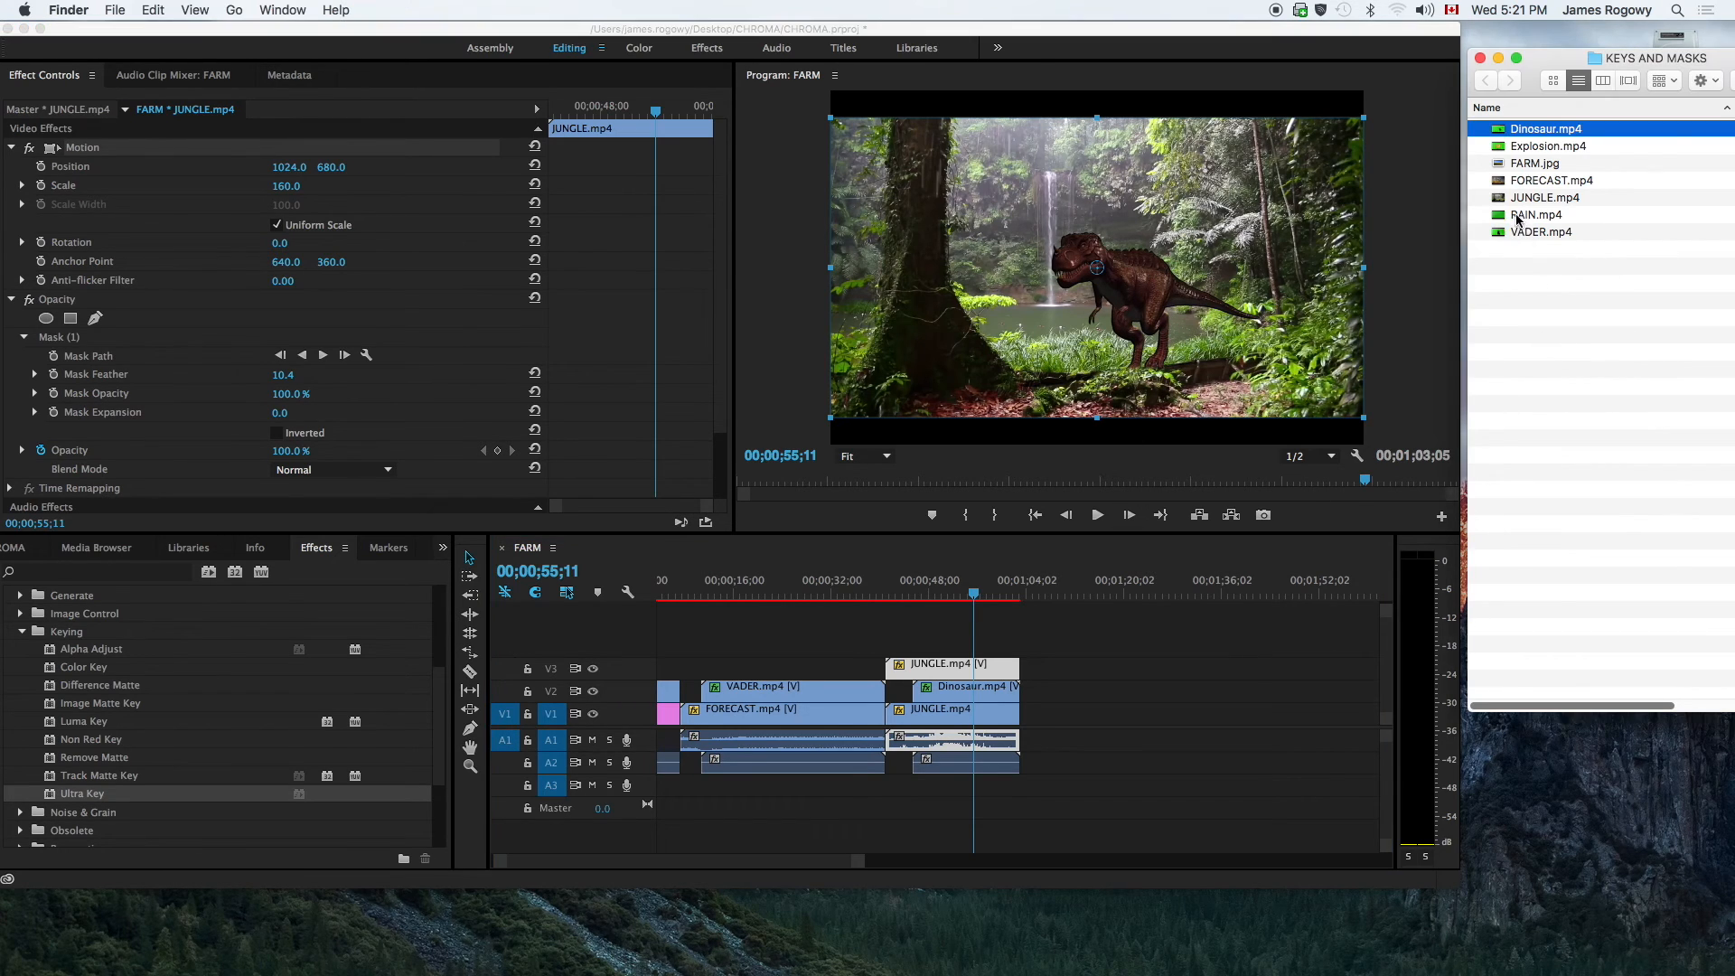
pyautogui.click(1497, 216)
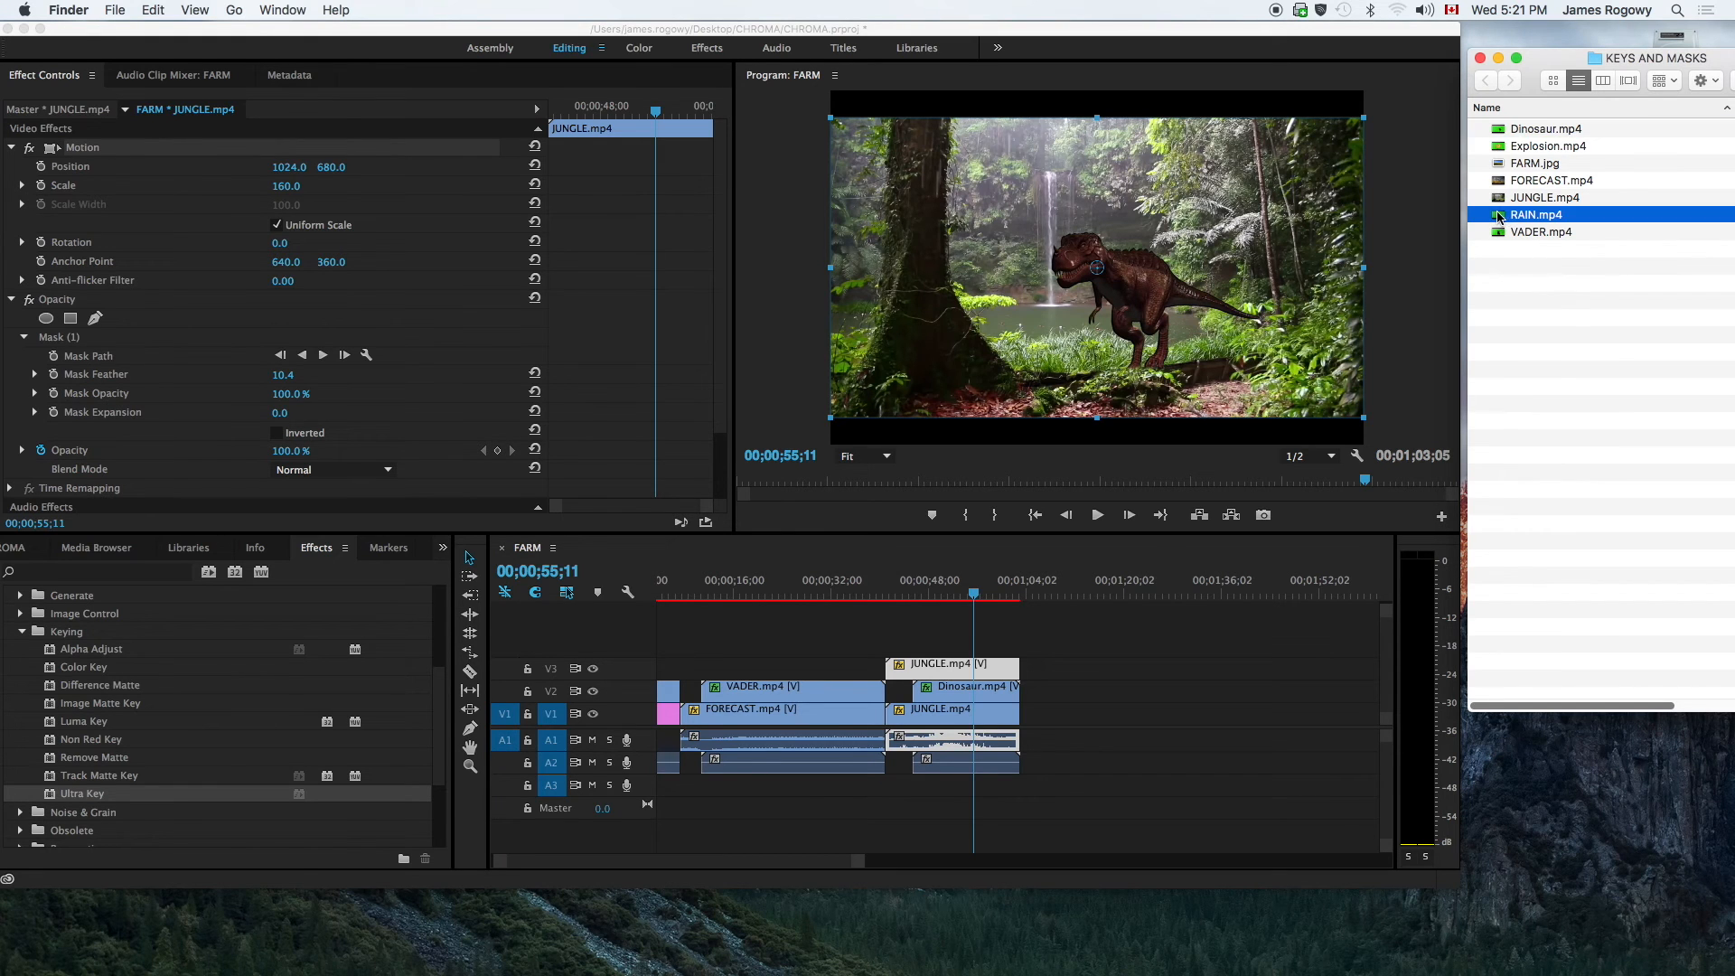
pyautogui.press('space')
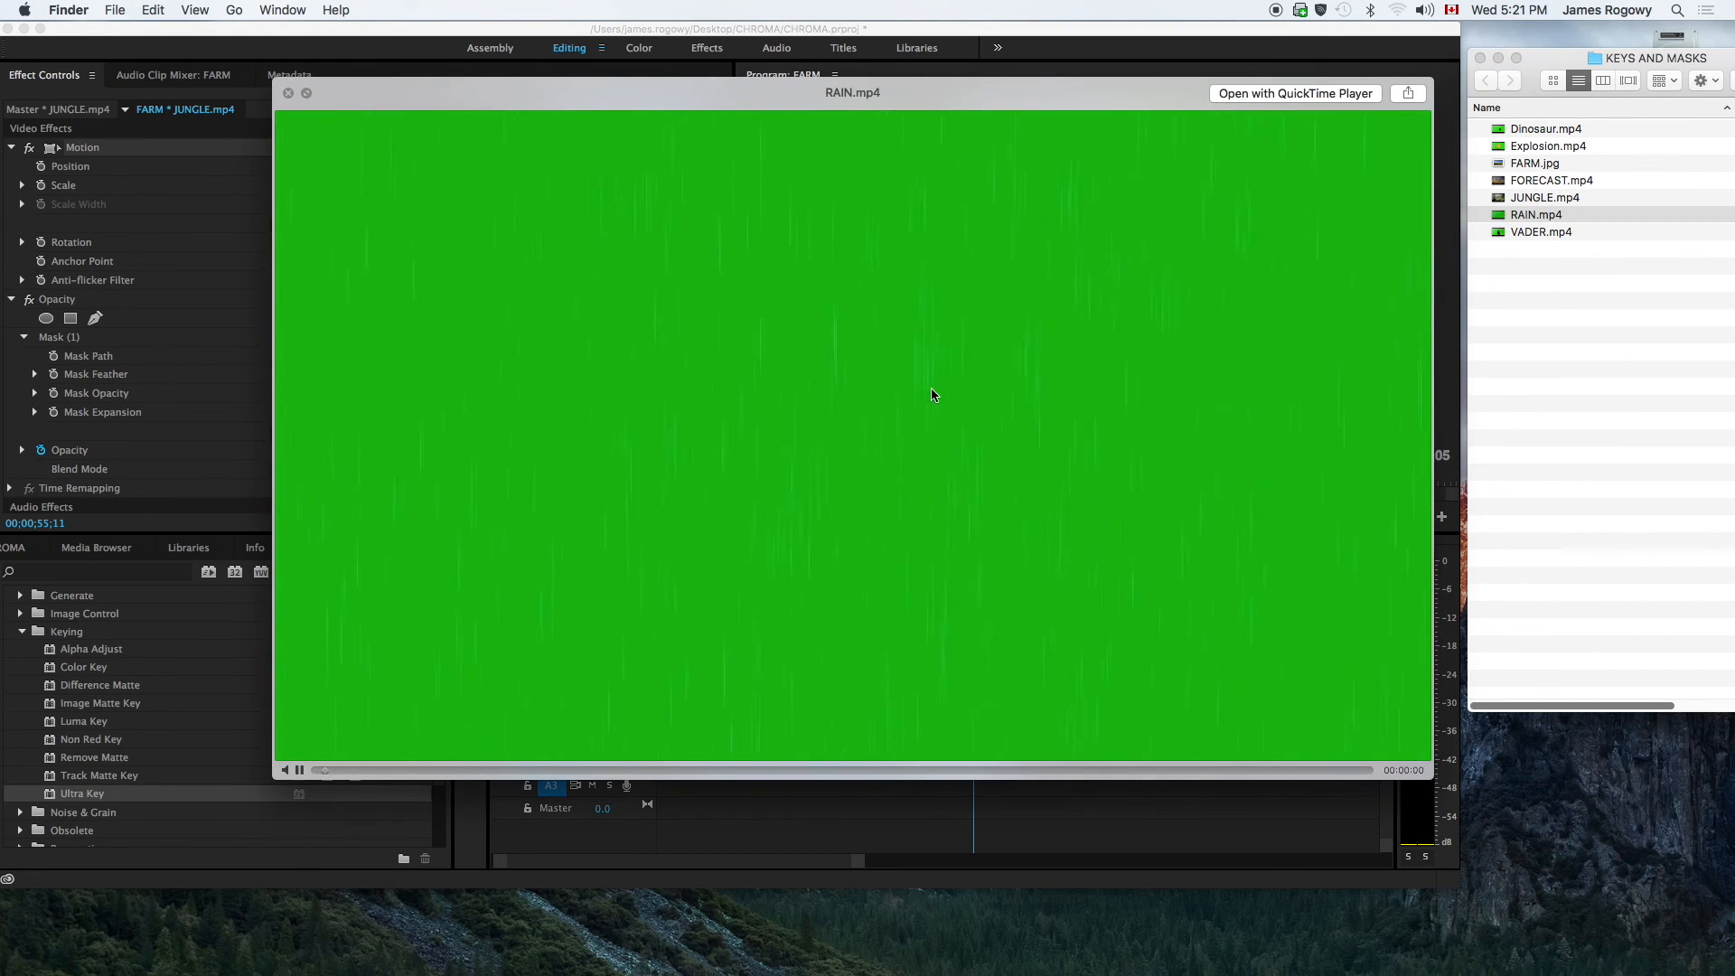
pyautogui.press('space')
pyautogui.moveTo(1498, 217); pyautogui.dragTo(915, 648)
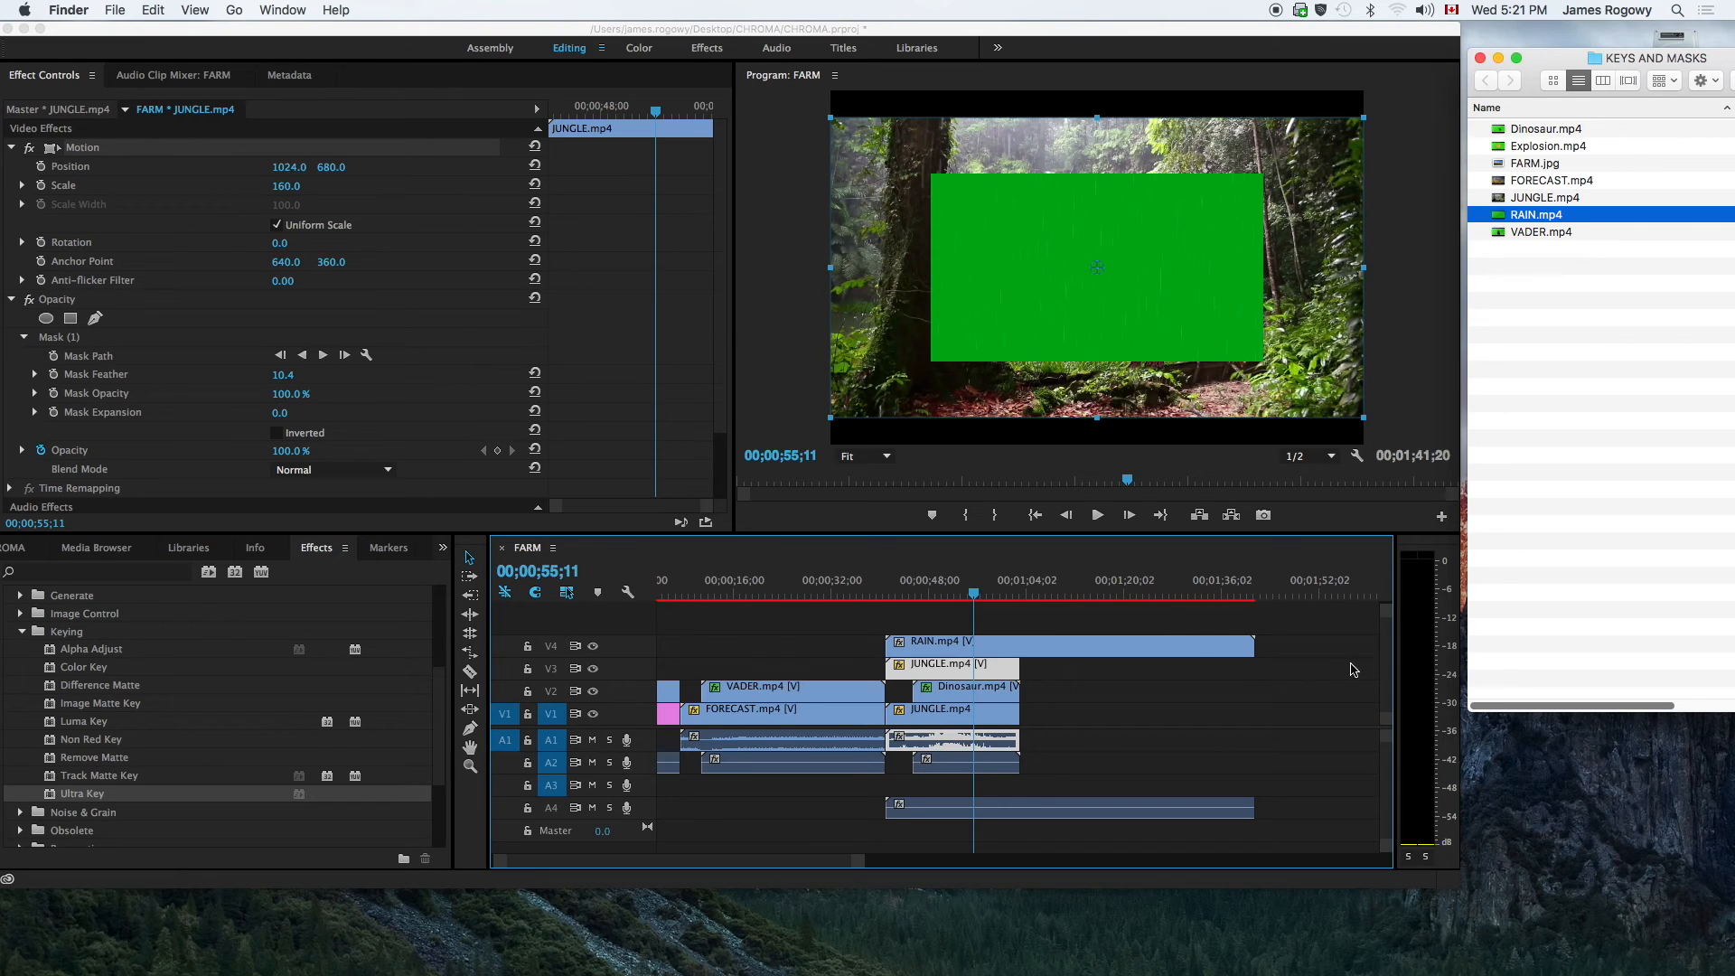
pyautogui.click(1251, 649)
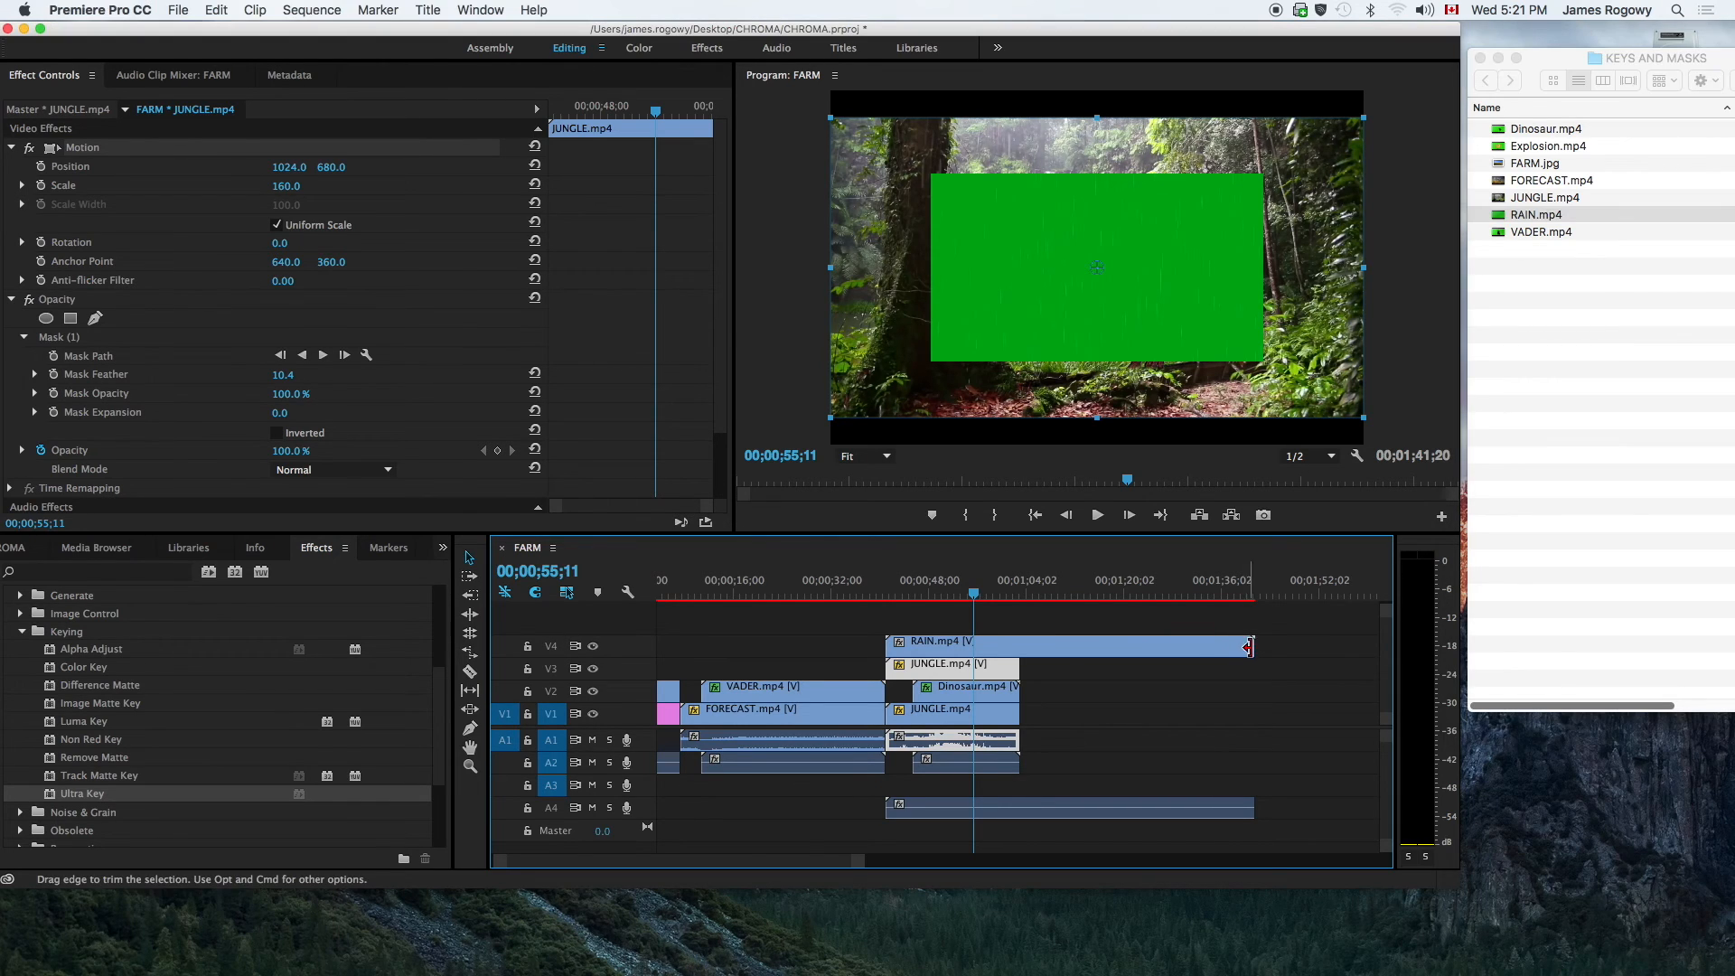
pyautogui.moveTo(1251, 646); pyautogui.dragTo(1009, 647)
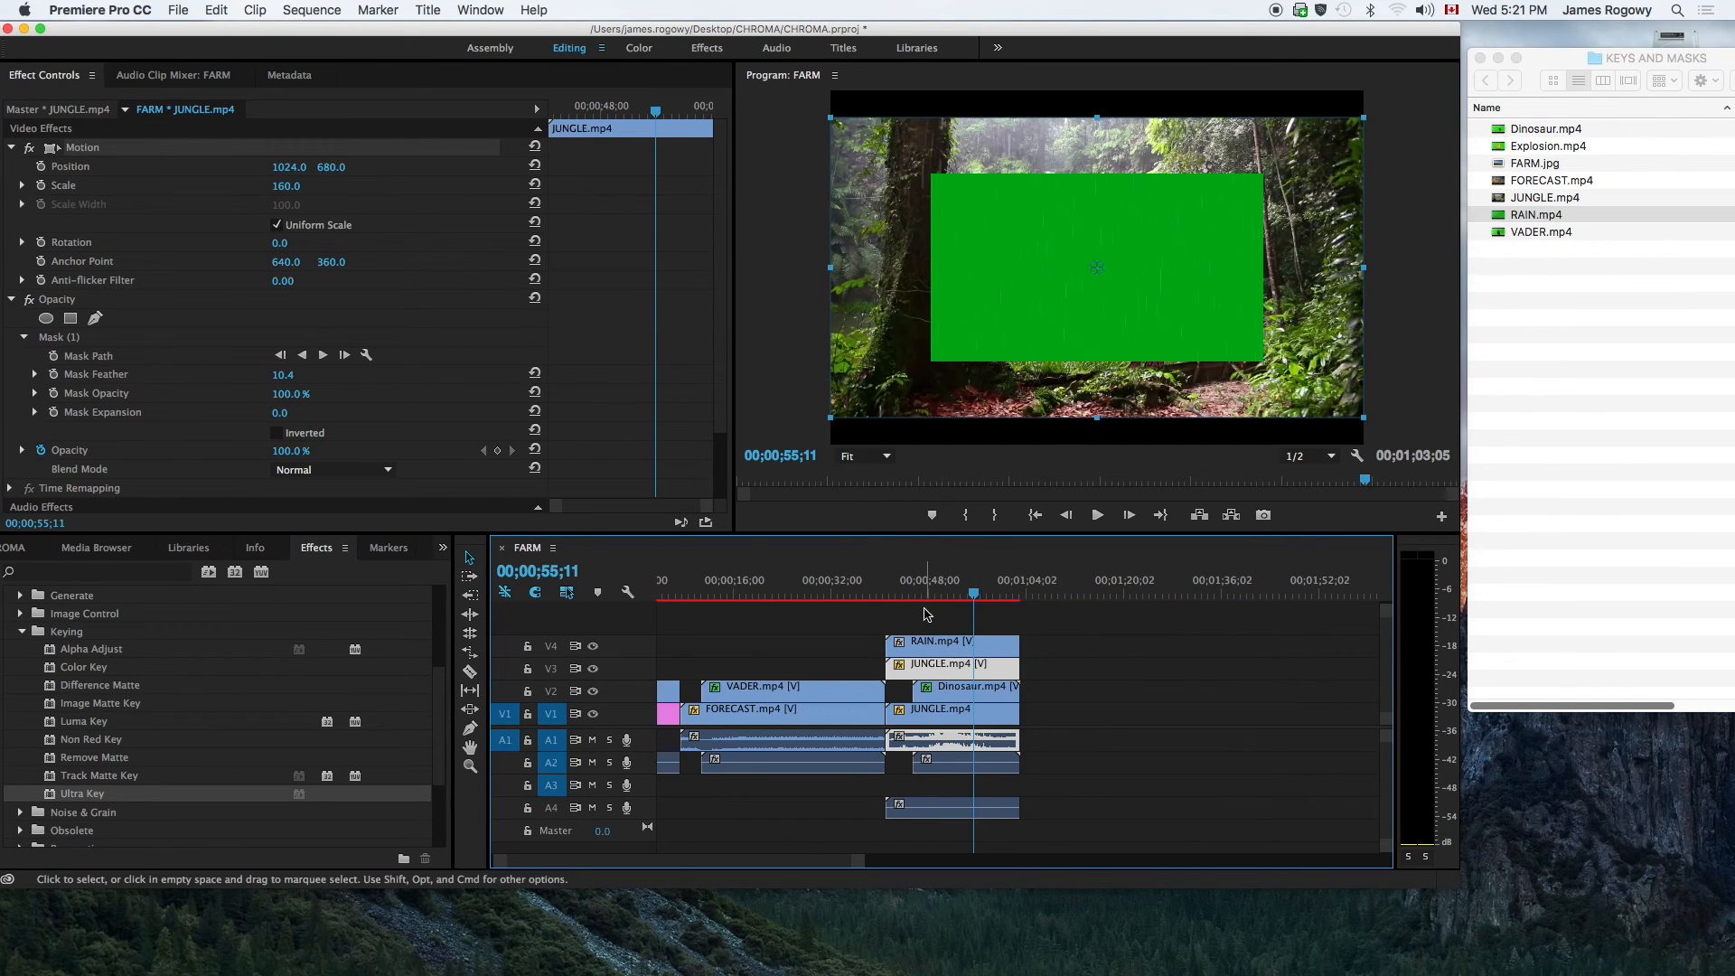
# - Scale the RAIN.mp4 clip to 165 and key out its green background with Ultra Key
pyautogui.click(939, 649)
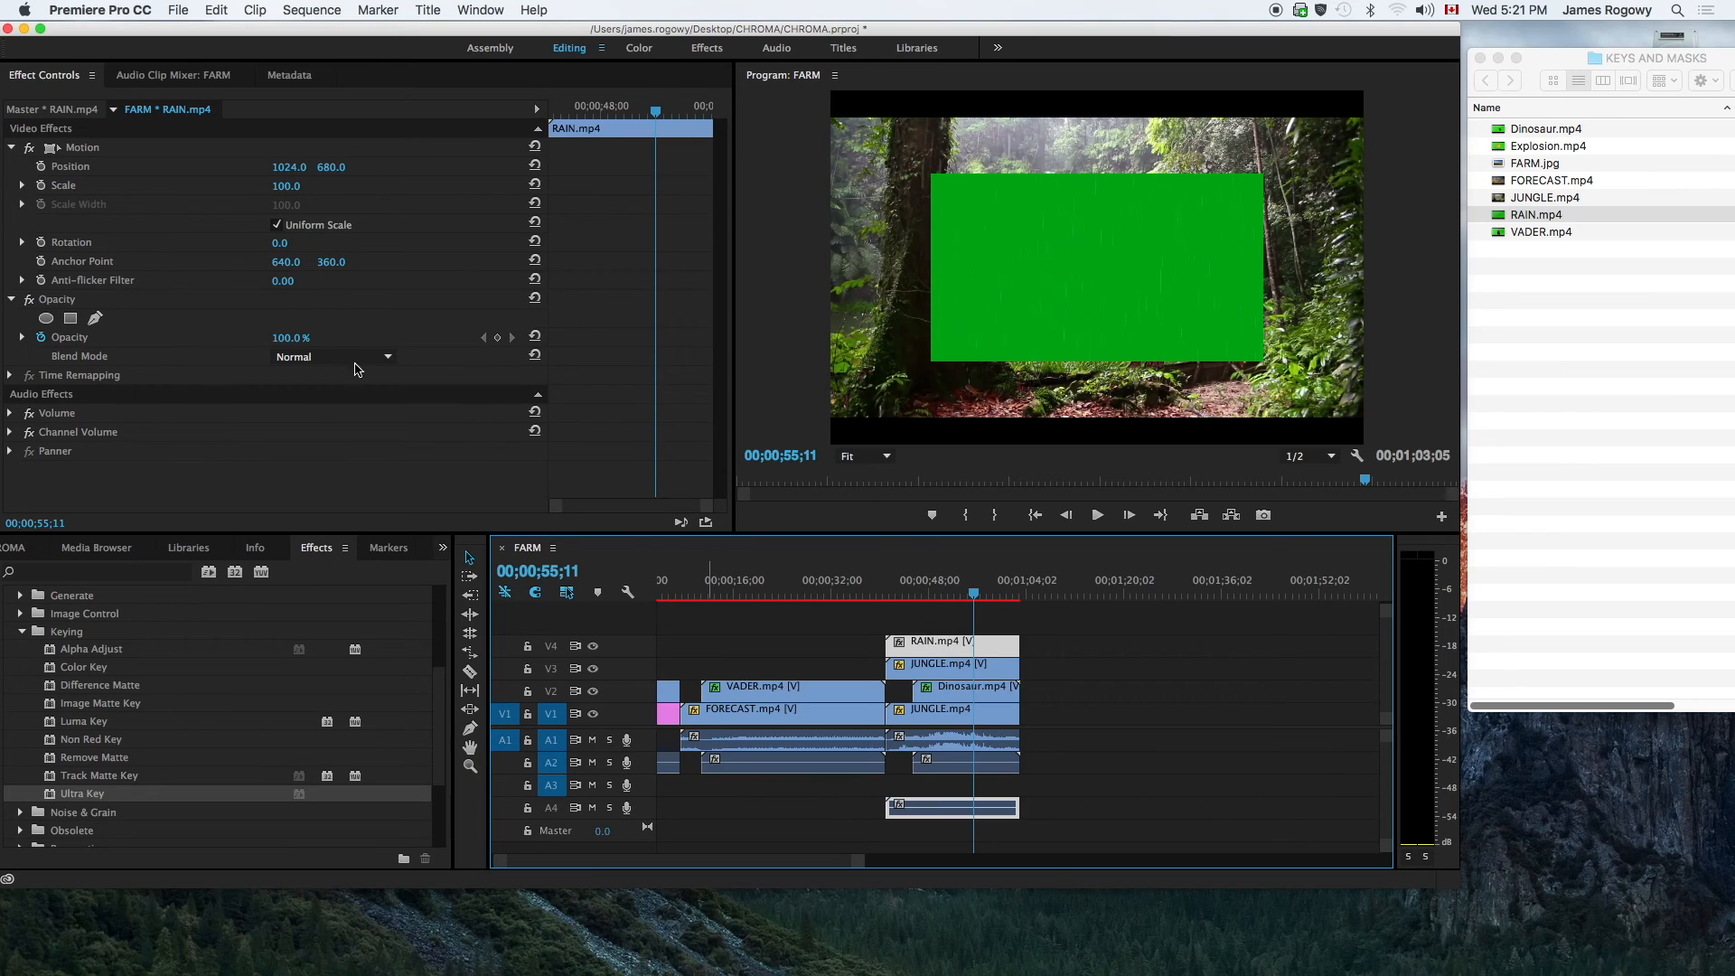
pyautogui.moveTo(283, 186)
pyautogui.mouseDown()
pyautogui.moveTo(345, 186)
pyautogui.moveTo(279, 186)
pyautogui.mouseUp()
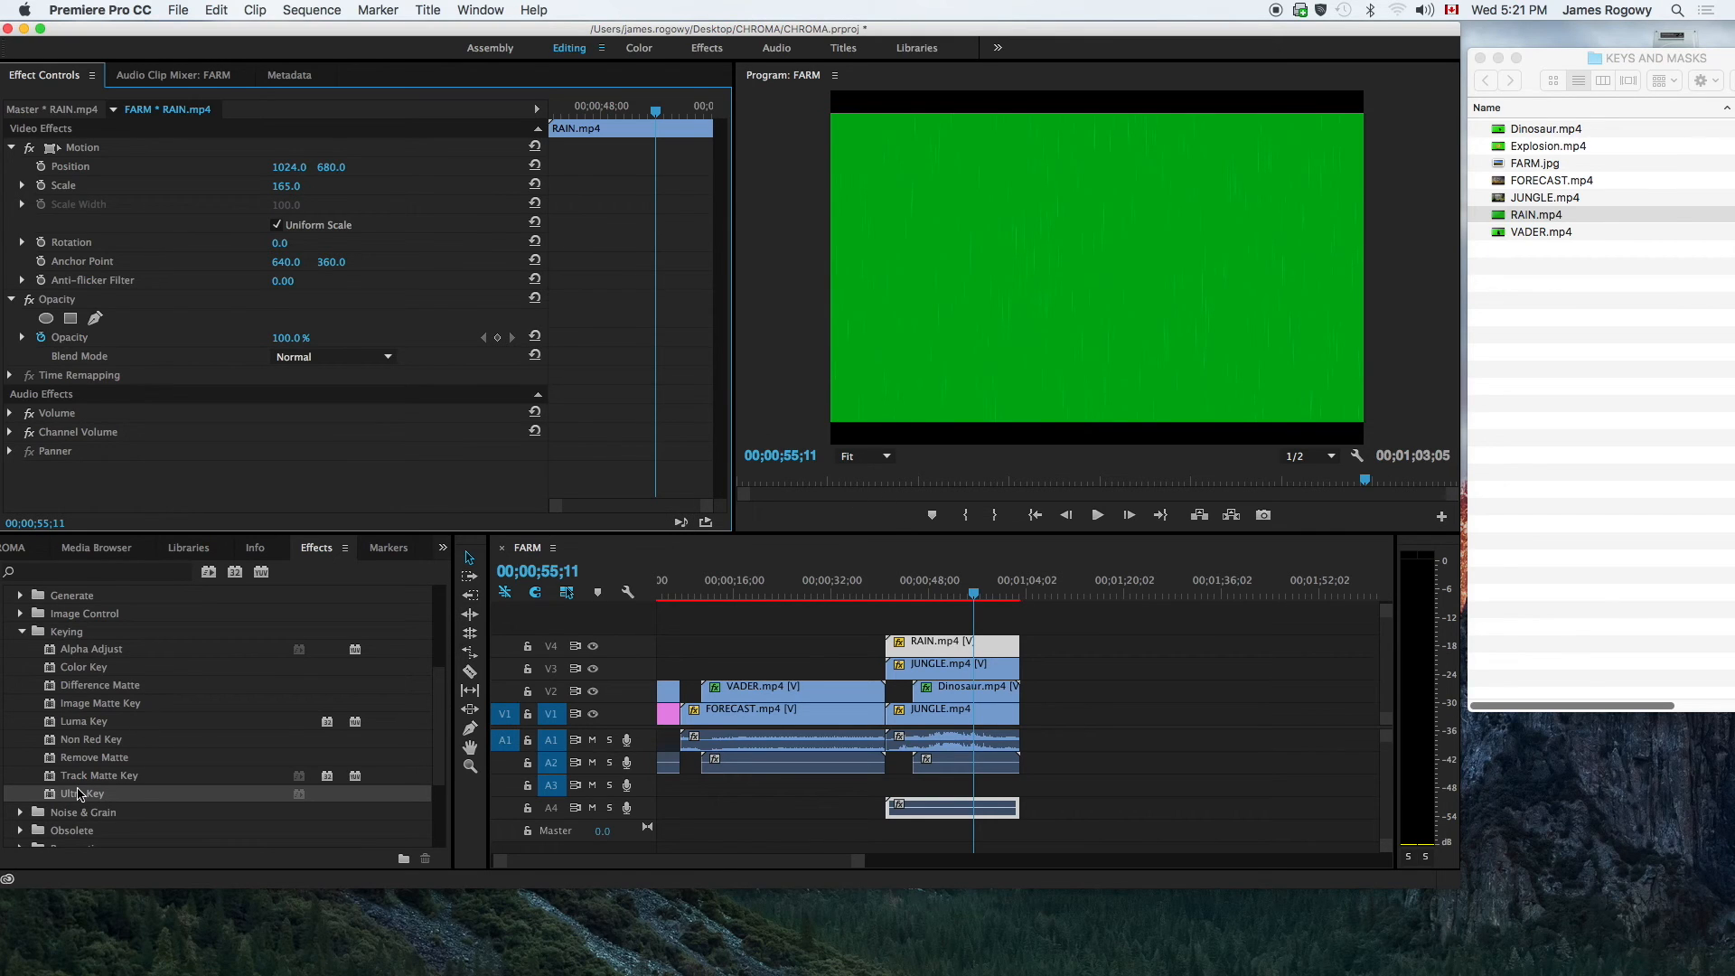
pyautogui.moveTo(79, 793); pyautogui.dragTo(933, 645)
pyautogui.moveTo(303, 468); pyautogui.dragTo(1006, 152)
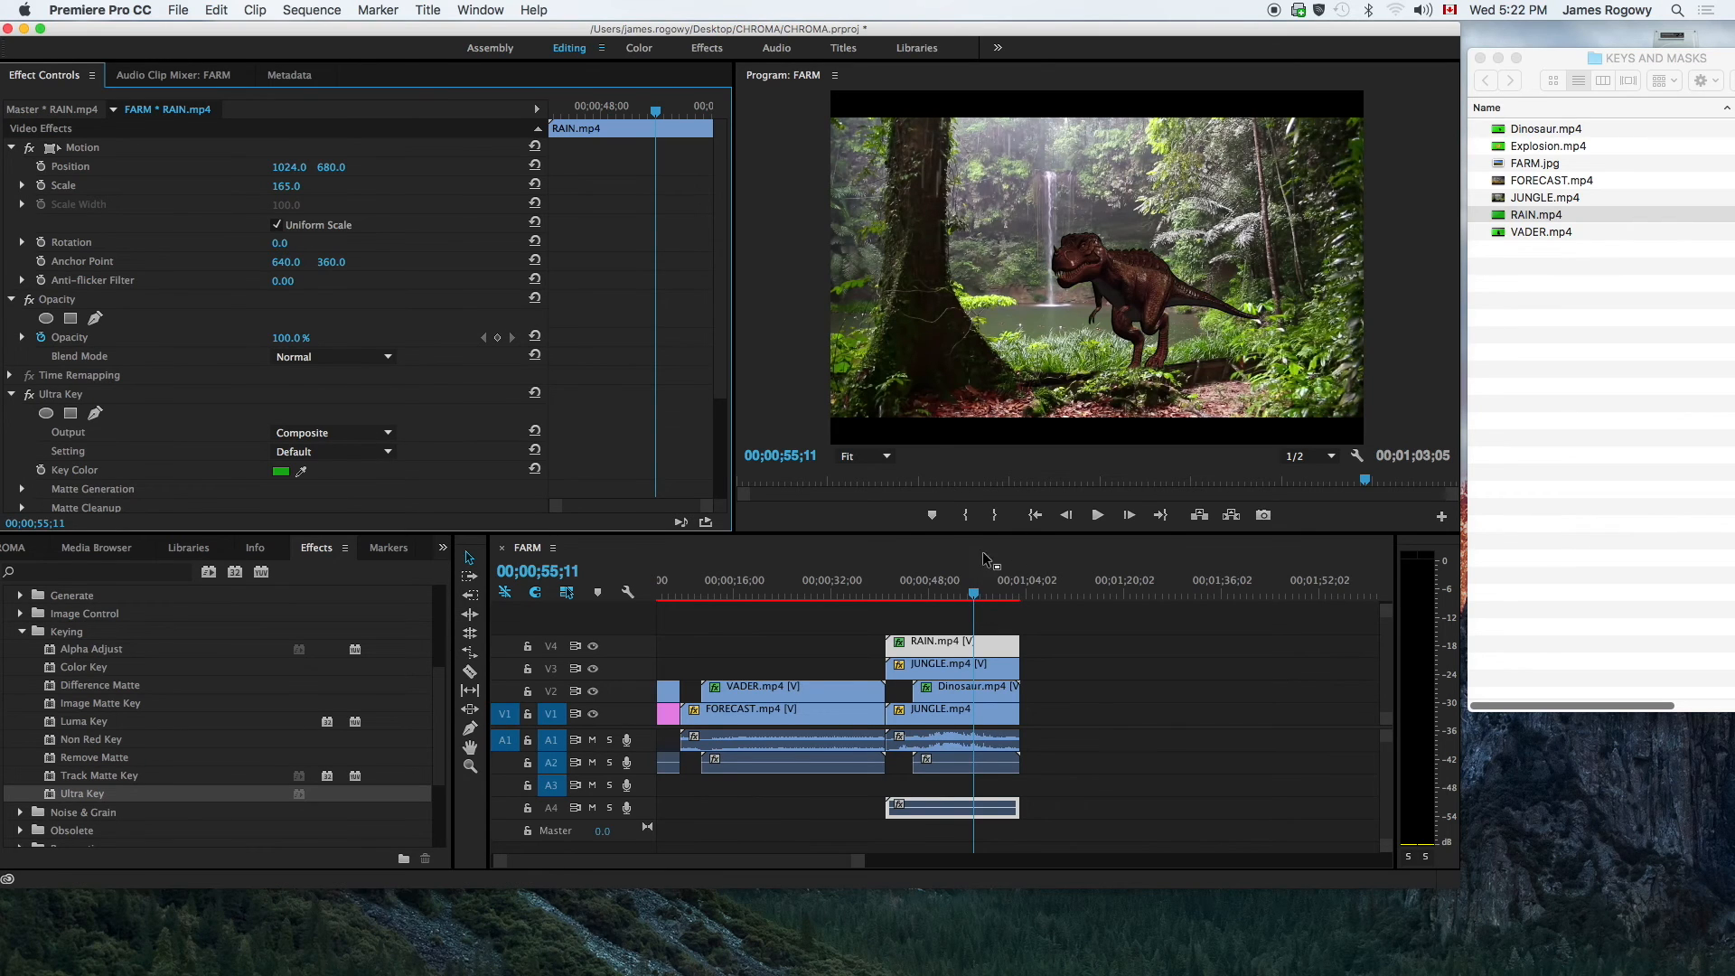
# - Hide tracks V3 and V2 and go to 00;00;52;27 to inspect the keyed rain over the jungle background alone
pyautogui.click(592, 669)
pyautogui.click(591, 673)
pyautogui.click(593, 692)
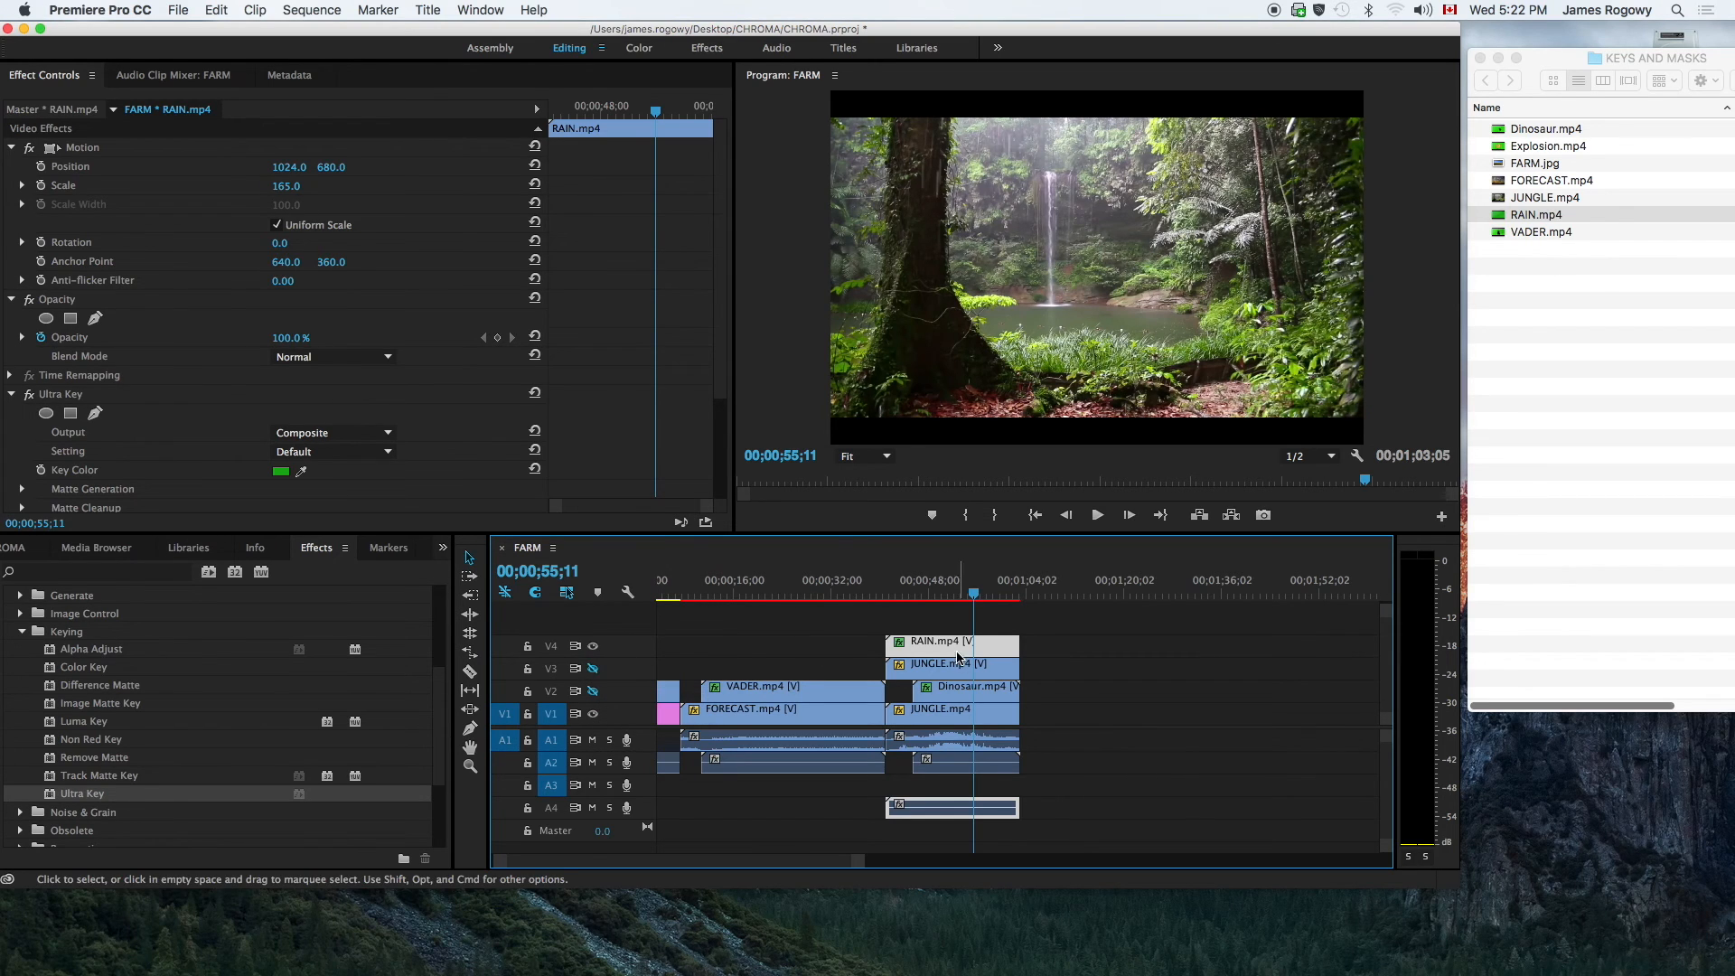
pyautogui.moveTo(976, 594)
pyautogui.mouseDown()
pyautogui.moveTo(940, 594)
pyautogui.moveTo(961, 596)
pyautogui.mouseUp()
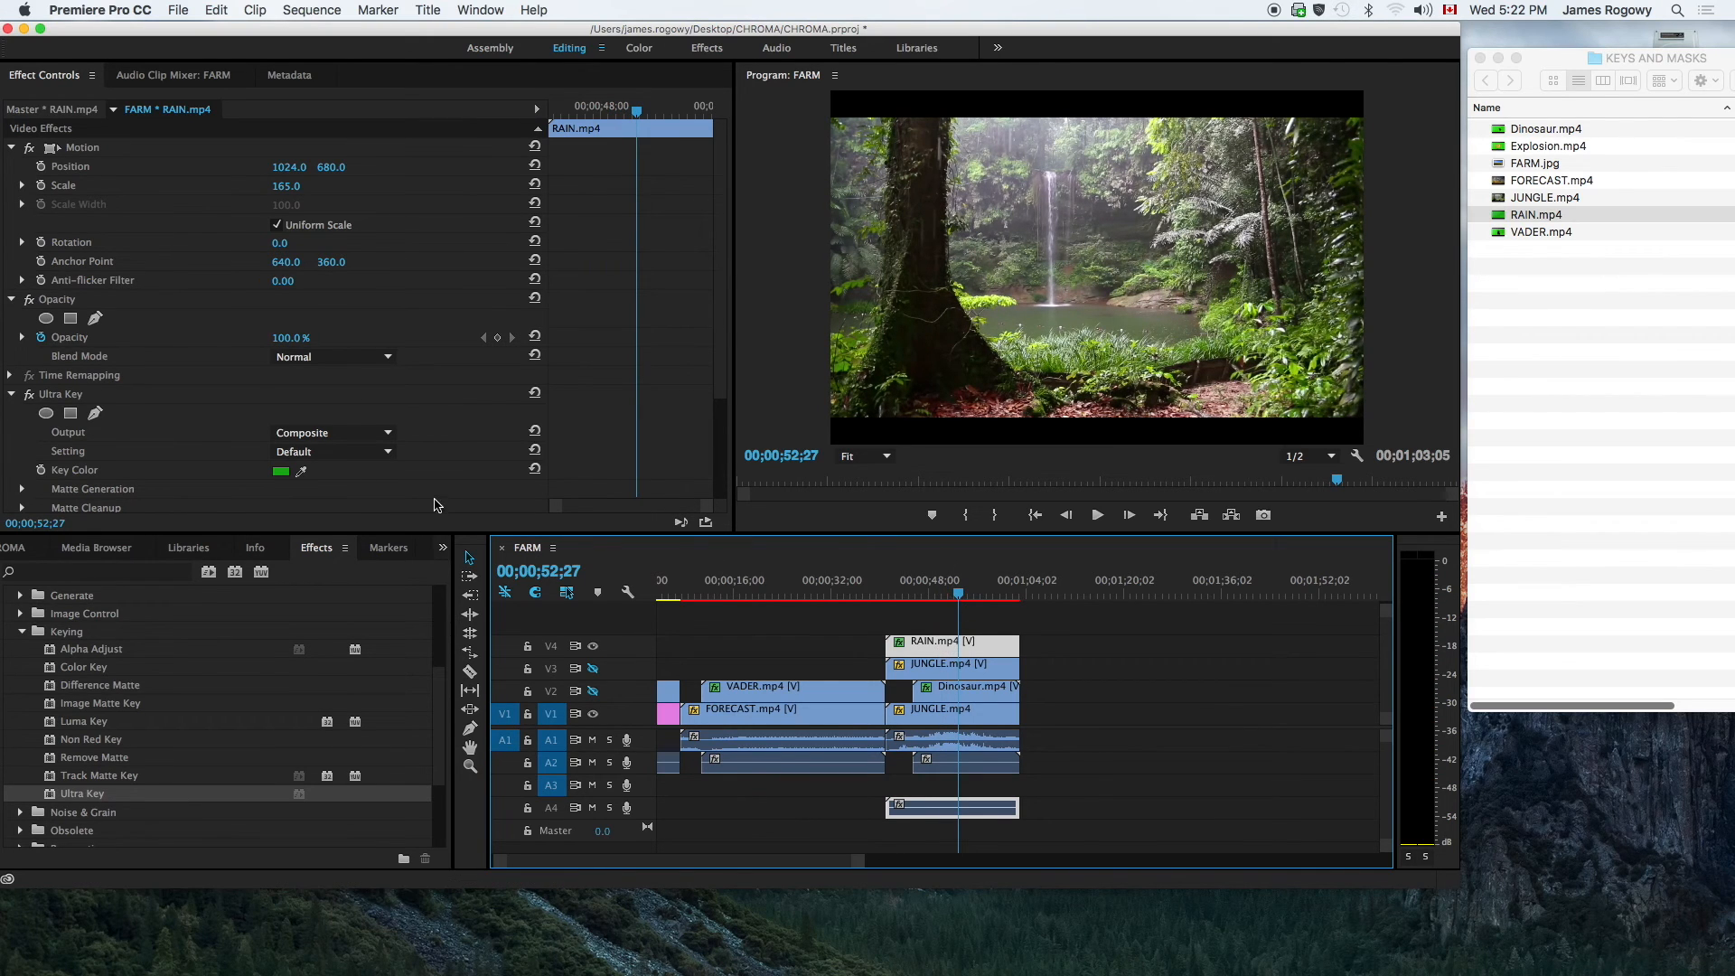
# - Compare the Default, Relaxed and Aggressive Ultra Key settings on RAIN.mp4 and keep Relaxed
pyautogui.click(329, 452)
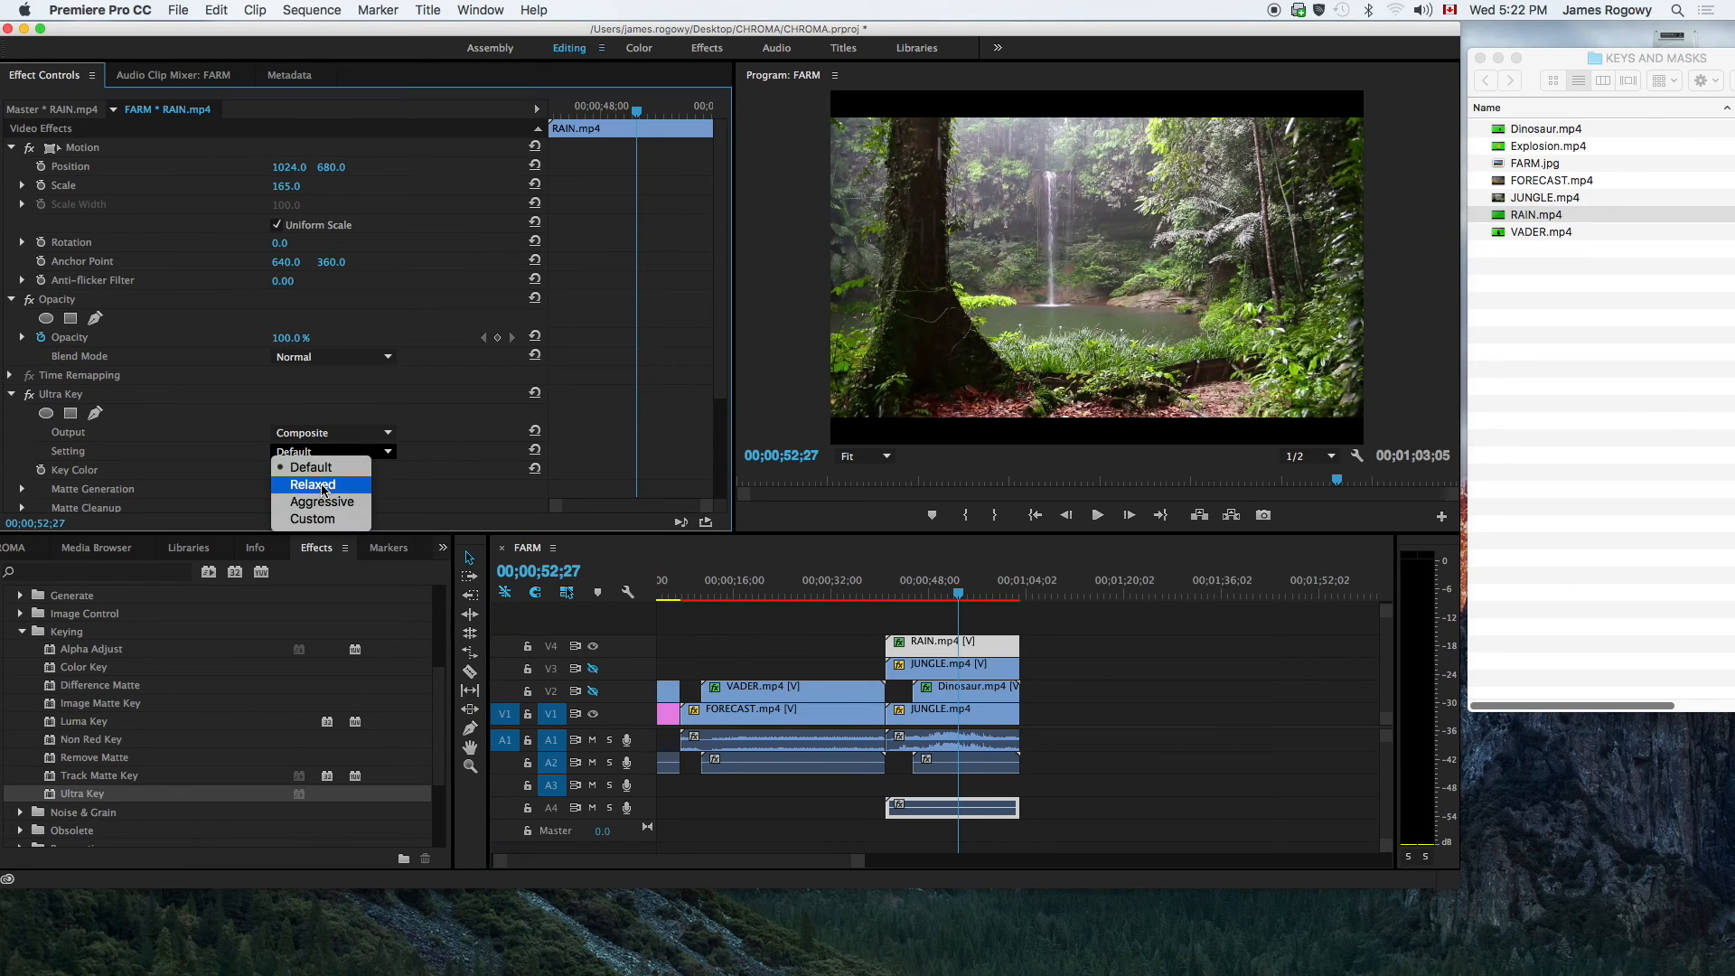
pyautogui.click(325, 487)
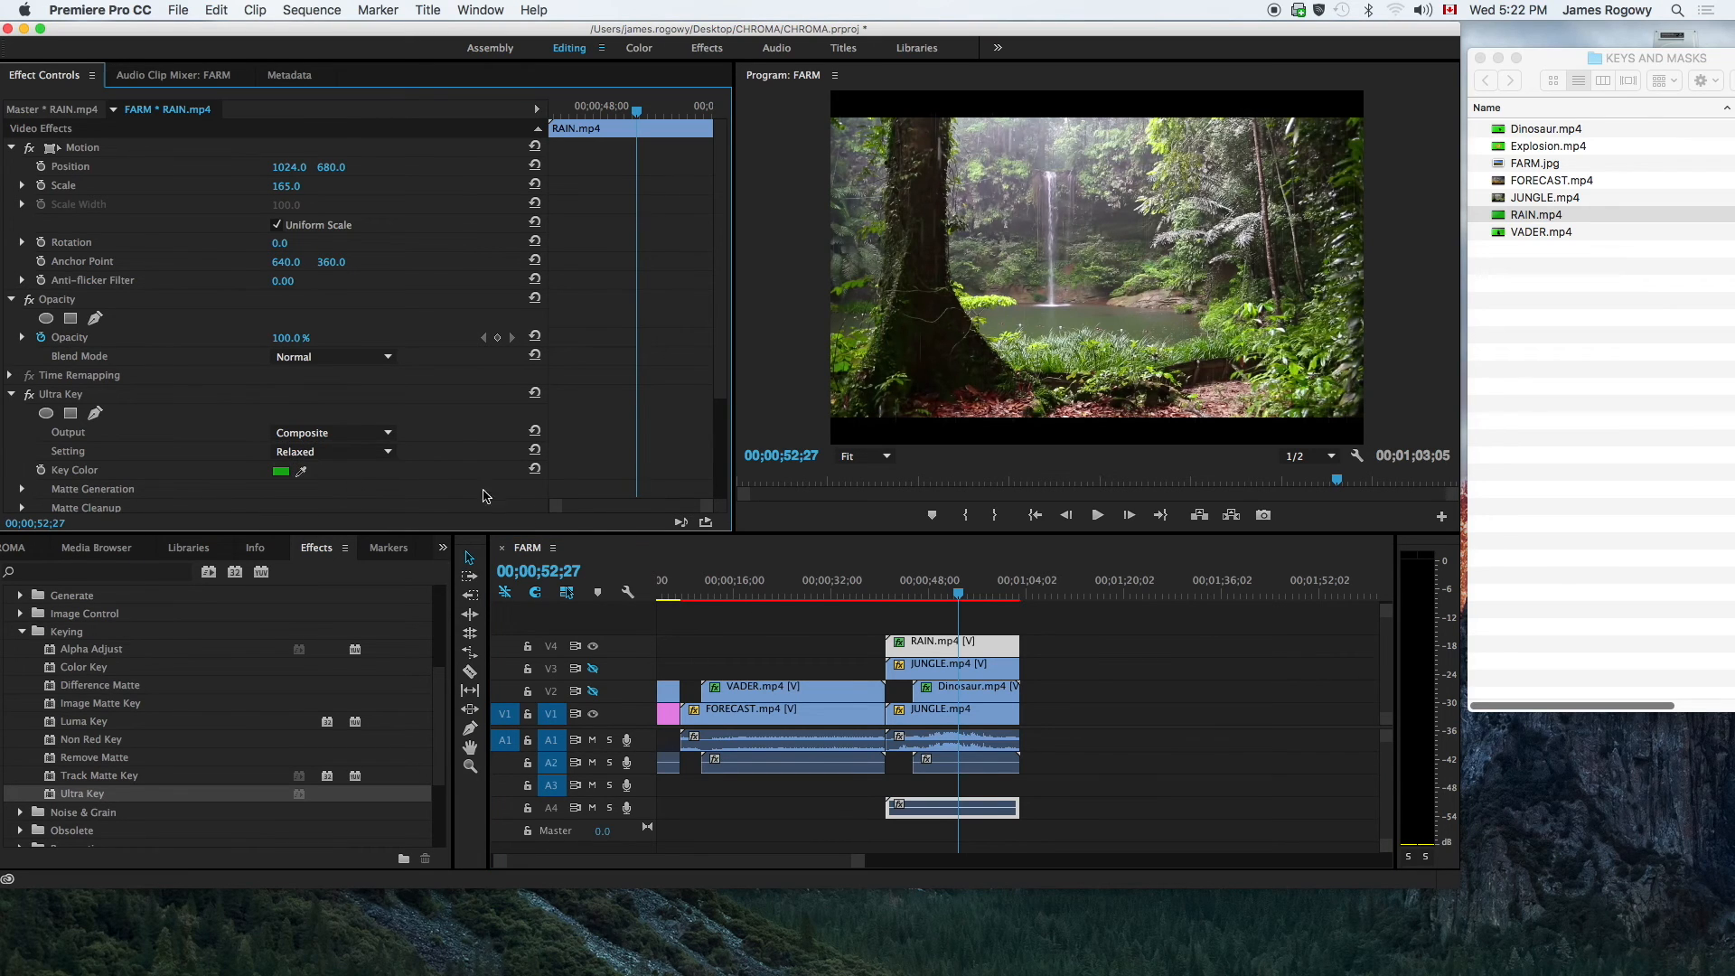
pyautogui.click(303, 452)
pyautogui.click(305, 468)
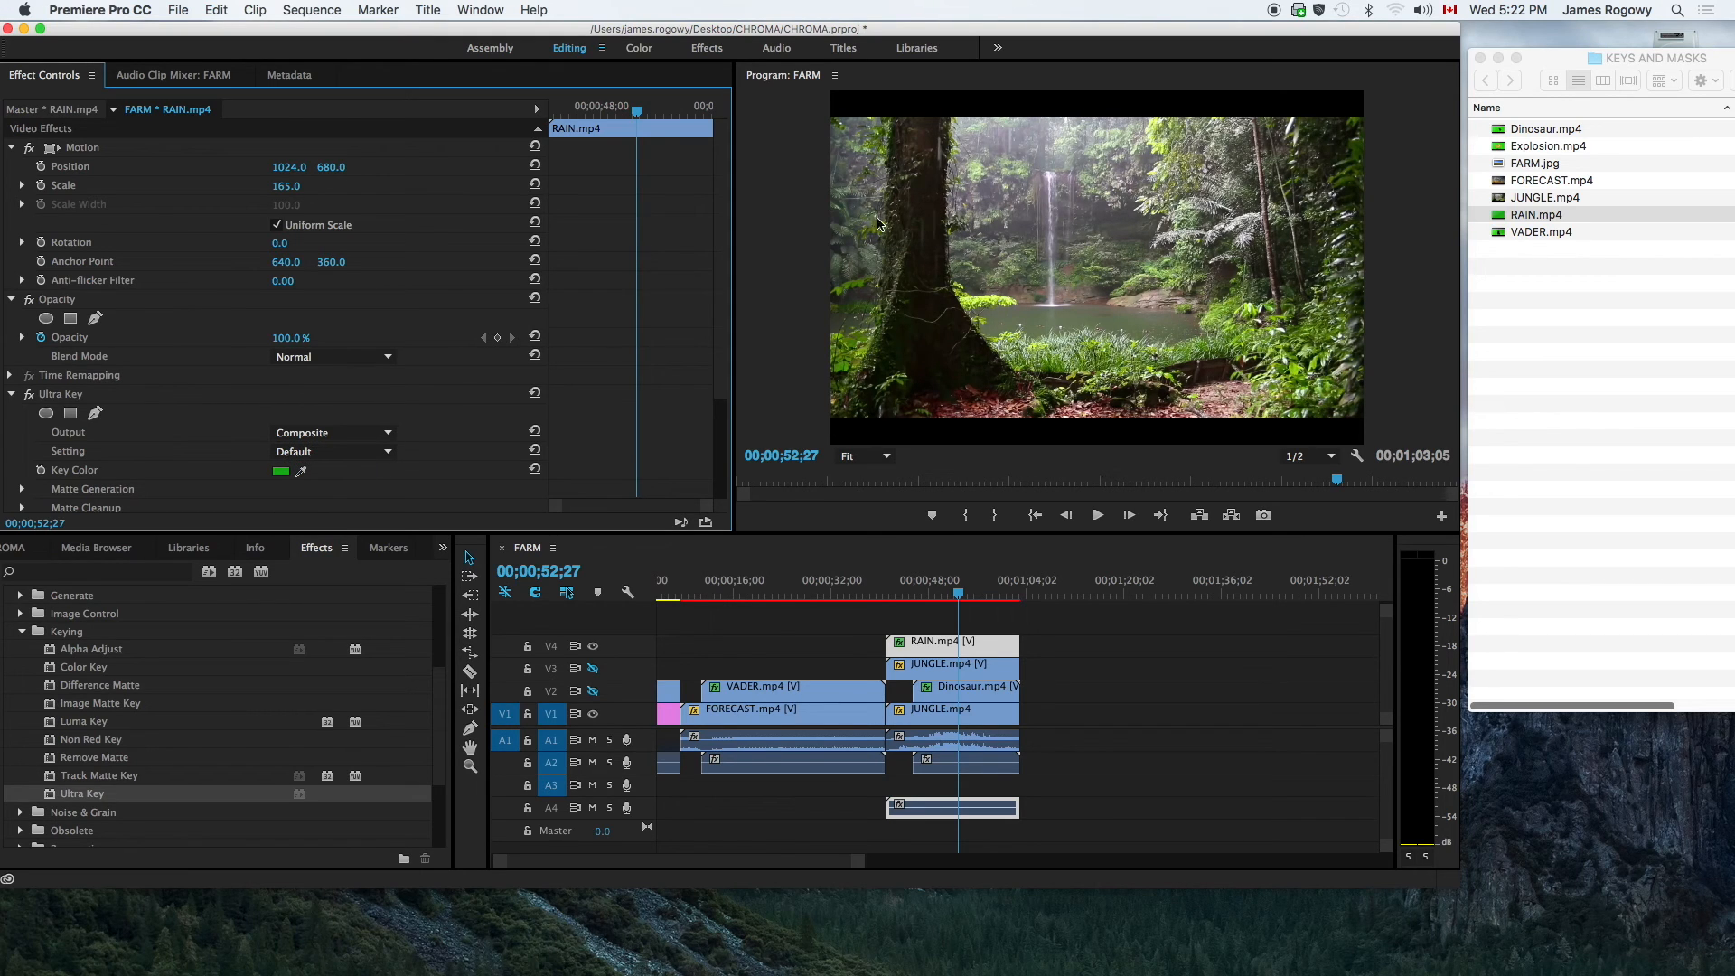
pyautogui.click(304, 452)
pyautogui.click(304, 485)
pyautogui.click(305, 452)
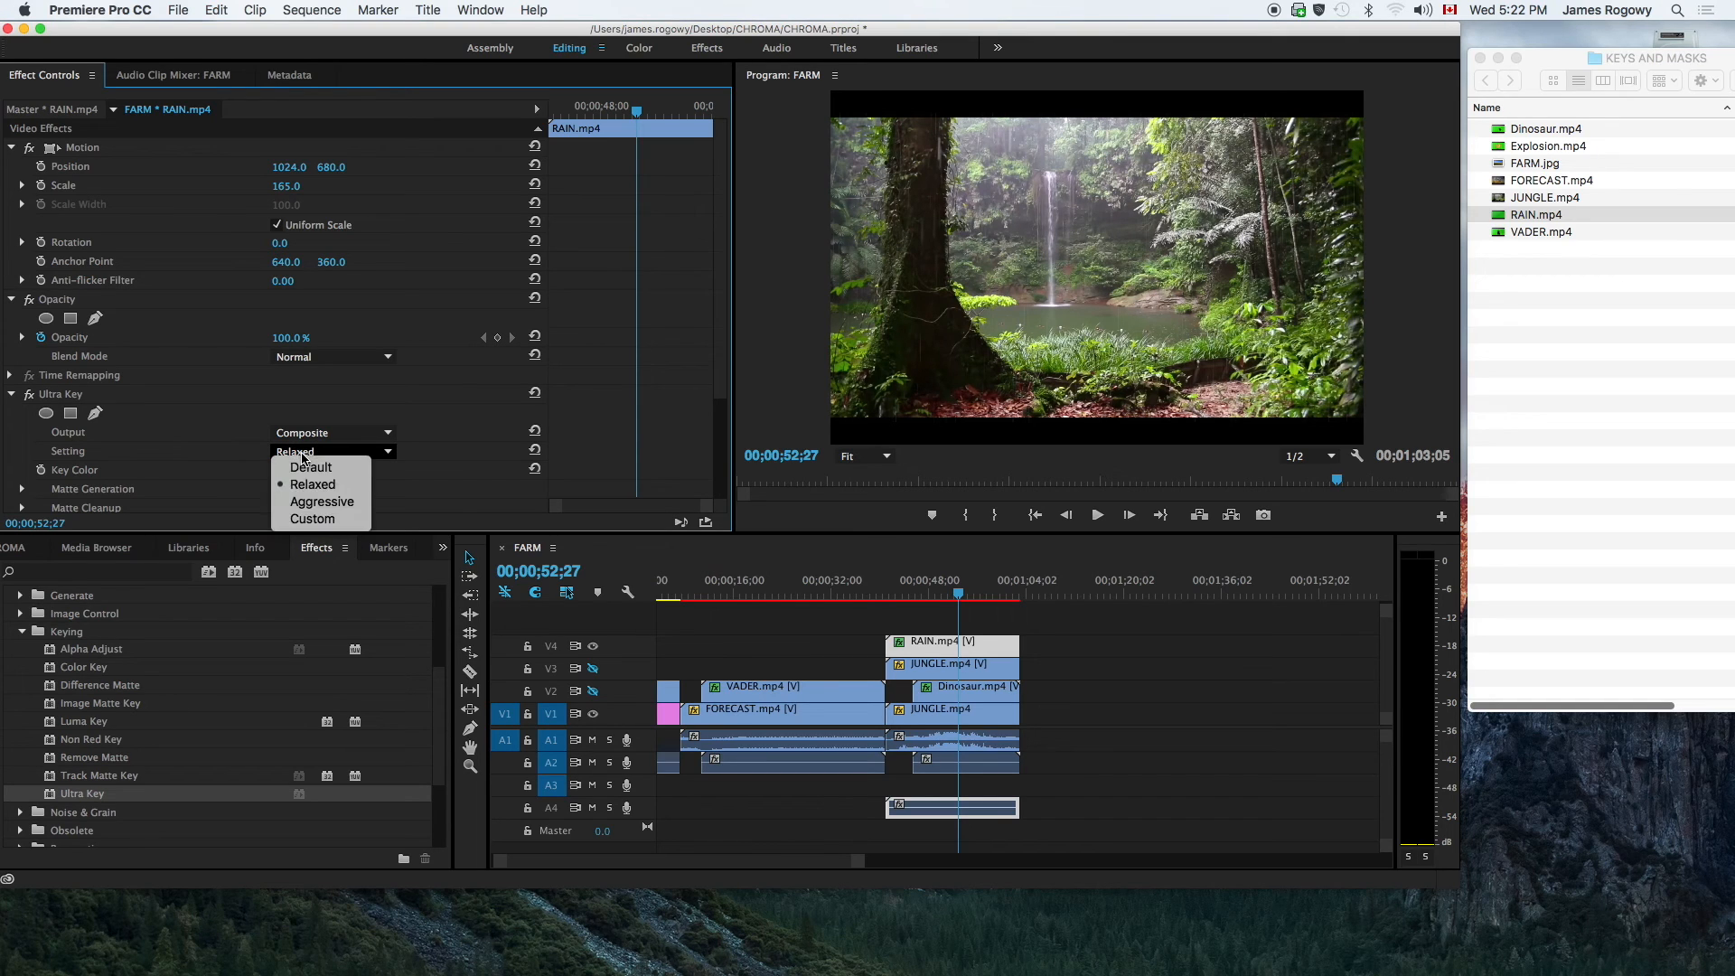
pyautogui.click(302, 503)
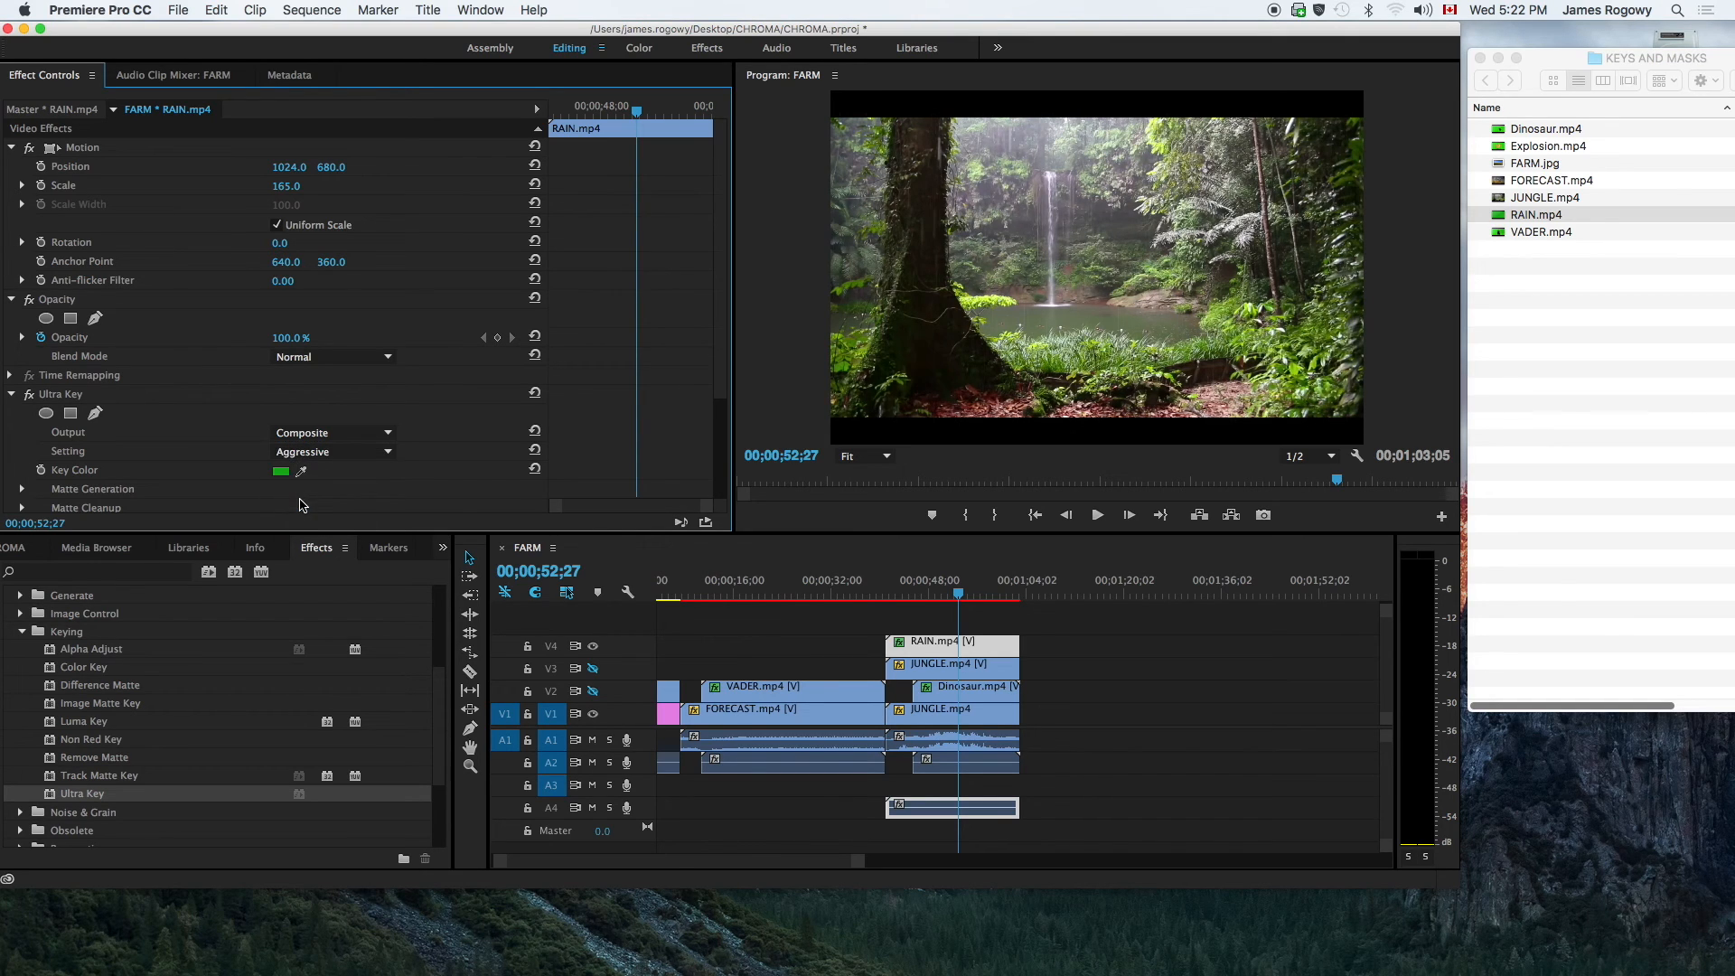
pyautogui.click(304, 454)
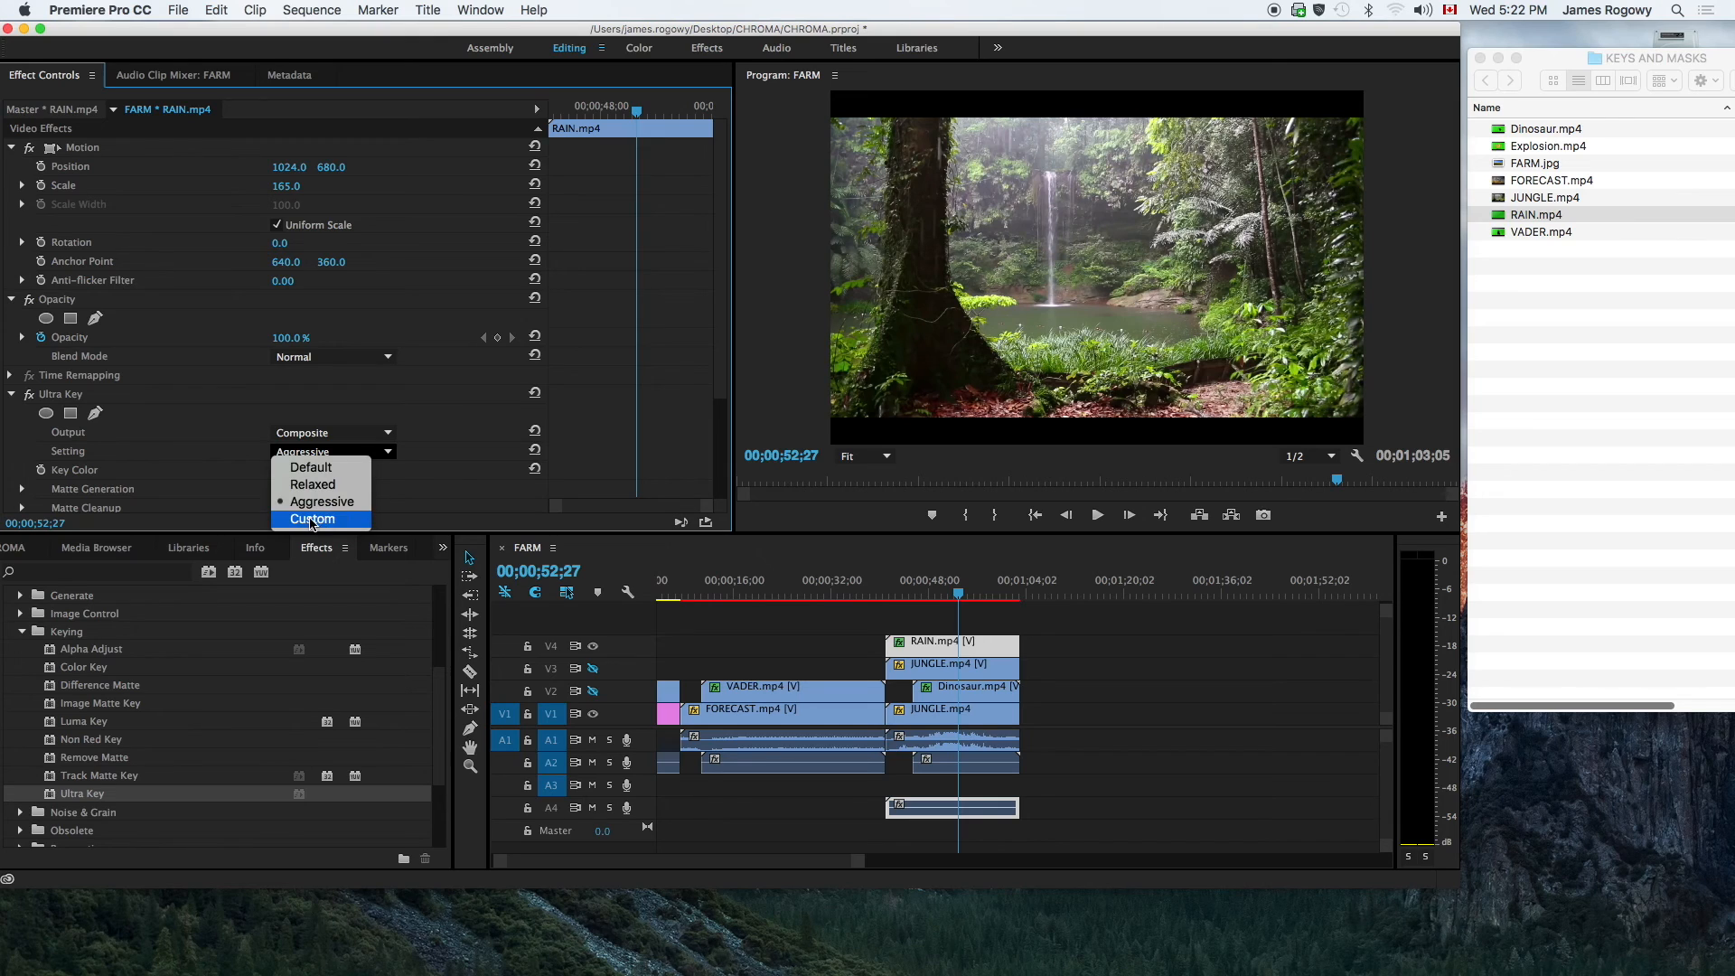
pyautogui.click(312, 486)
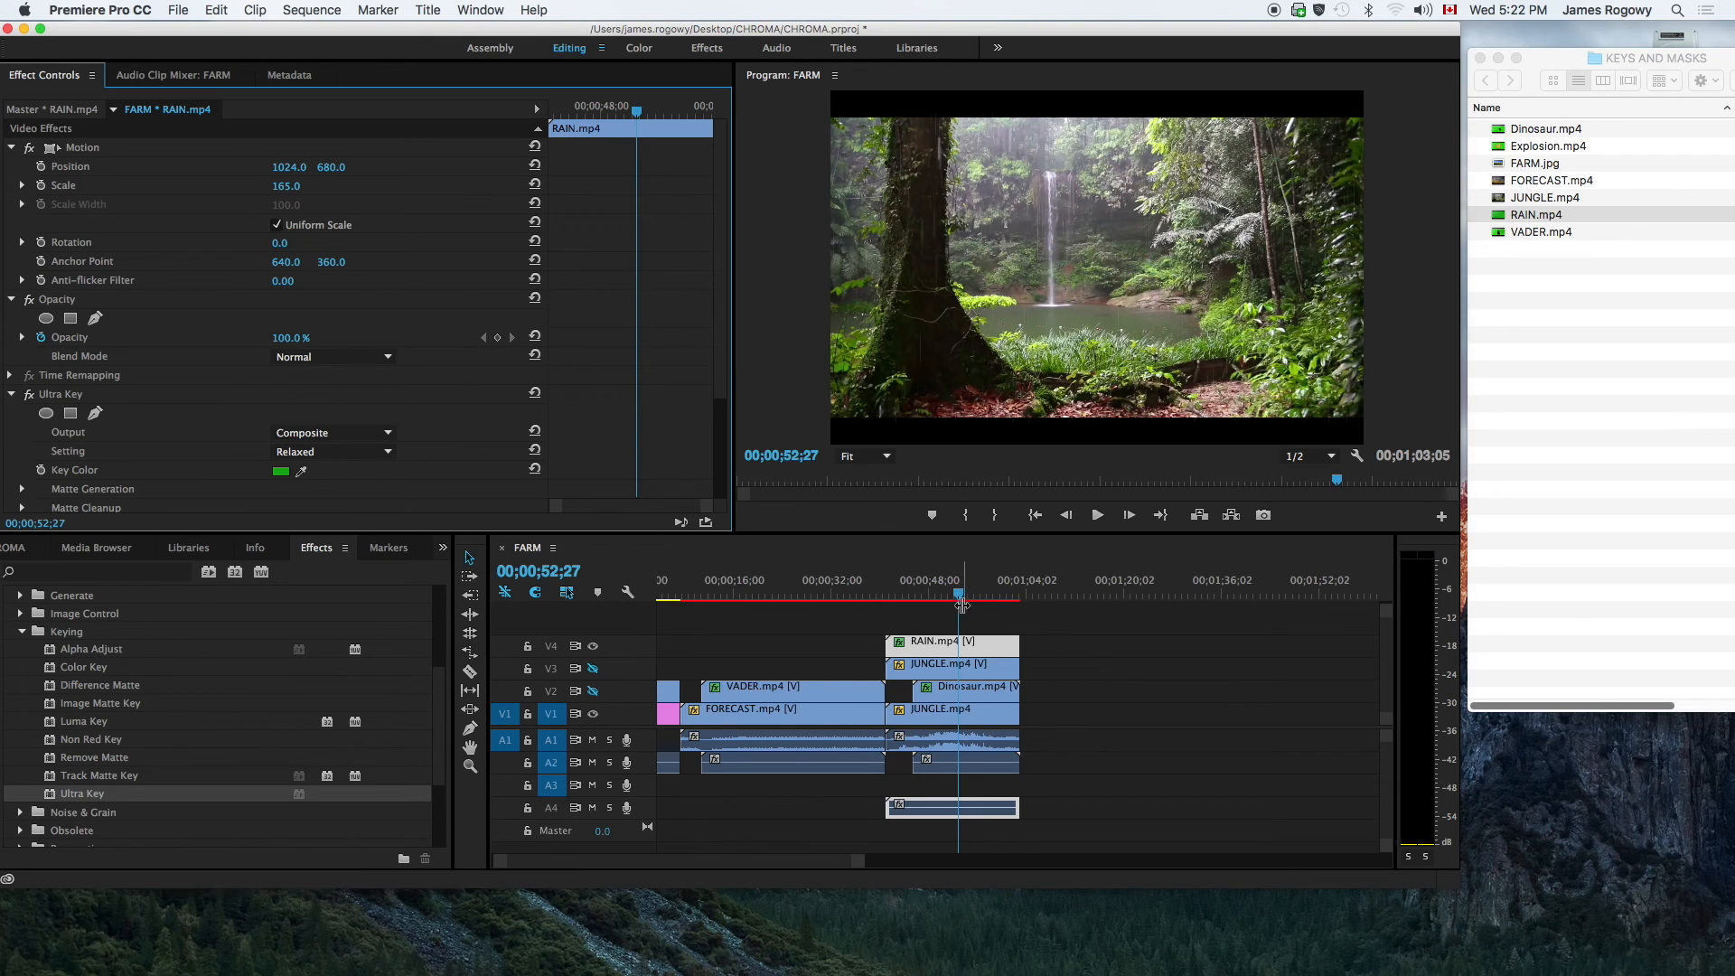
# - Show tracks V3 and V2 again and play the rainy jungle composite from 00;00;41;02 to 00;01;01;07
pyautogui.moveTo(961, 597); pyautogui.dragTo(888, 603)
pyautogui.click(593, 669)
pyautogui.click(592, 691)
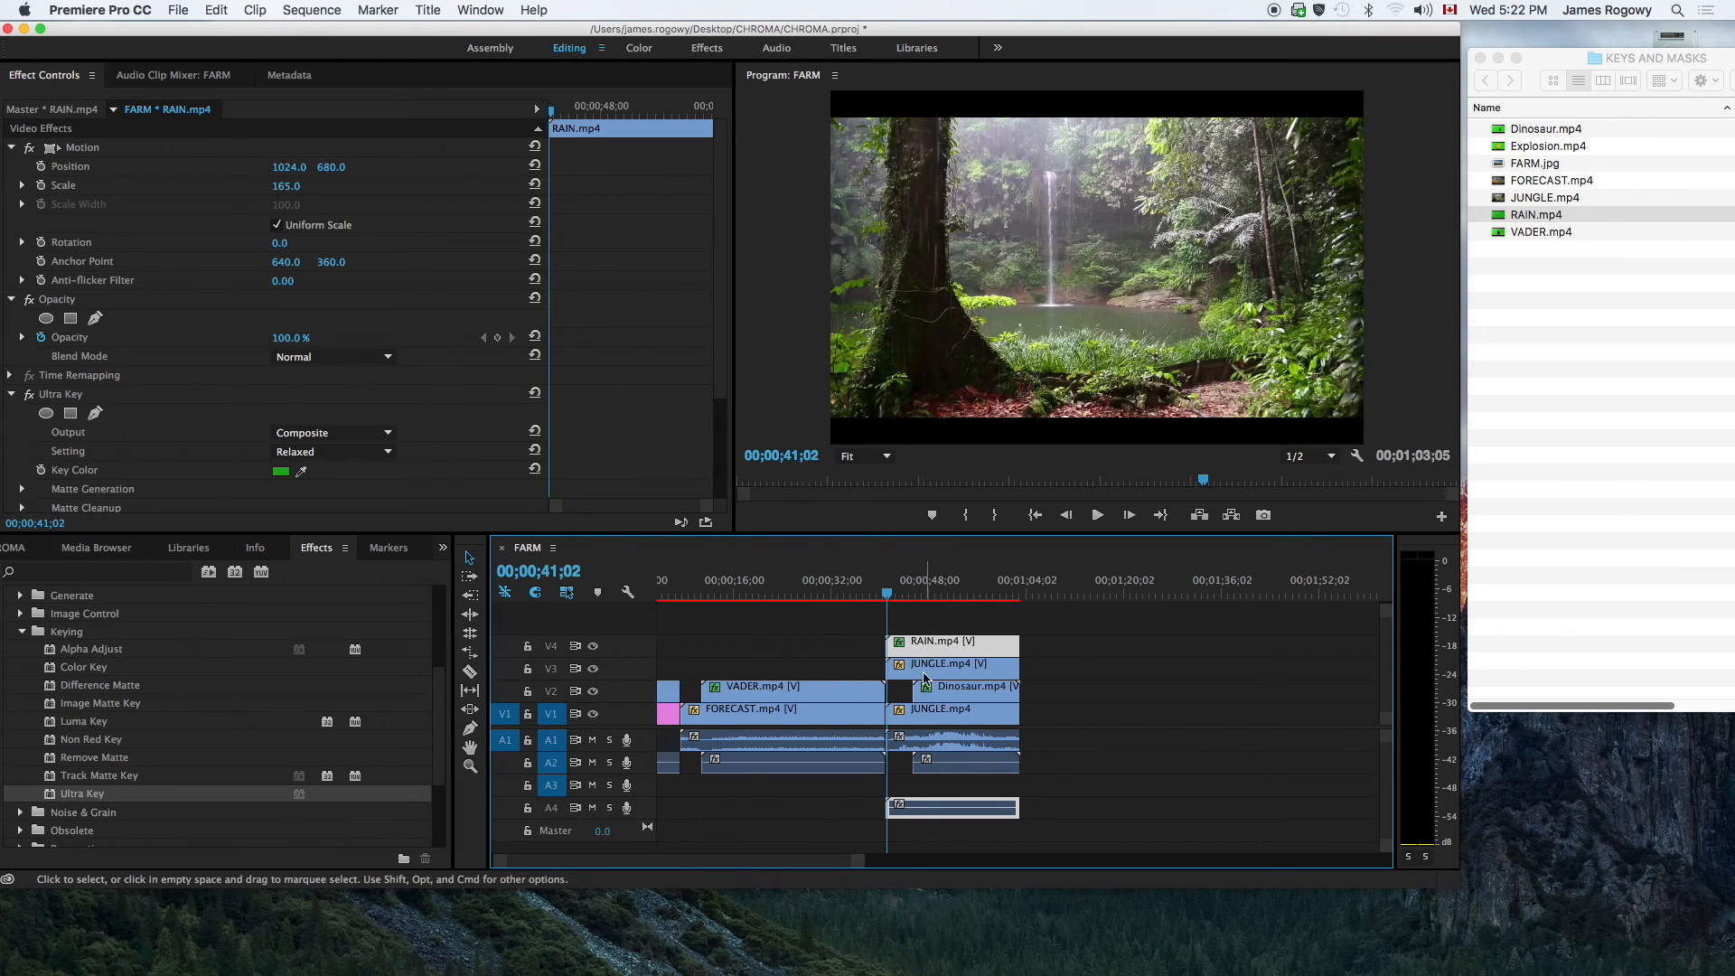
pyautogui.press('space')
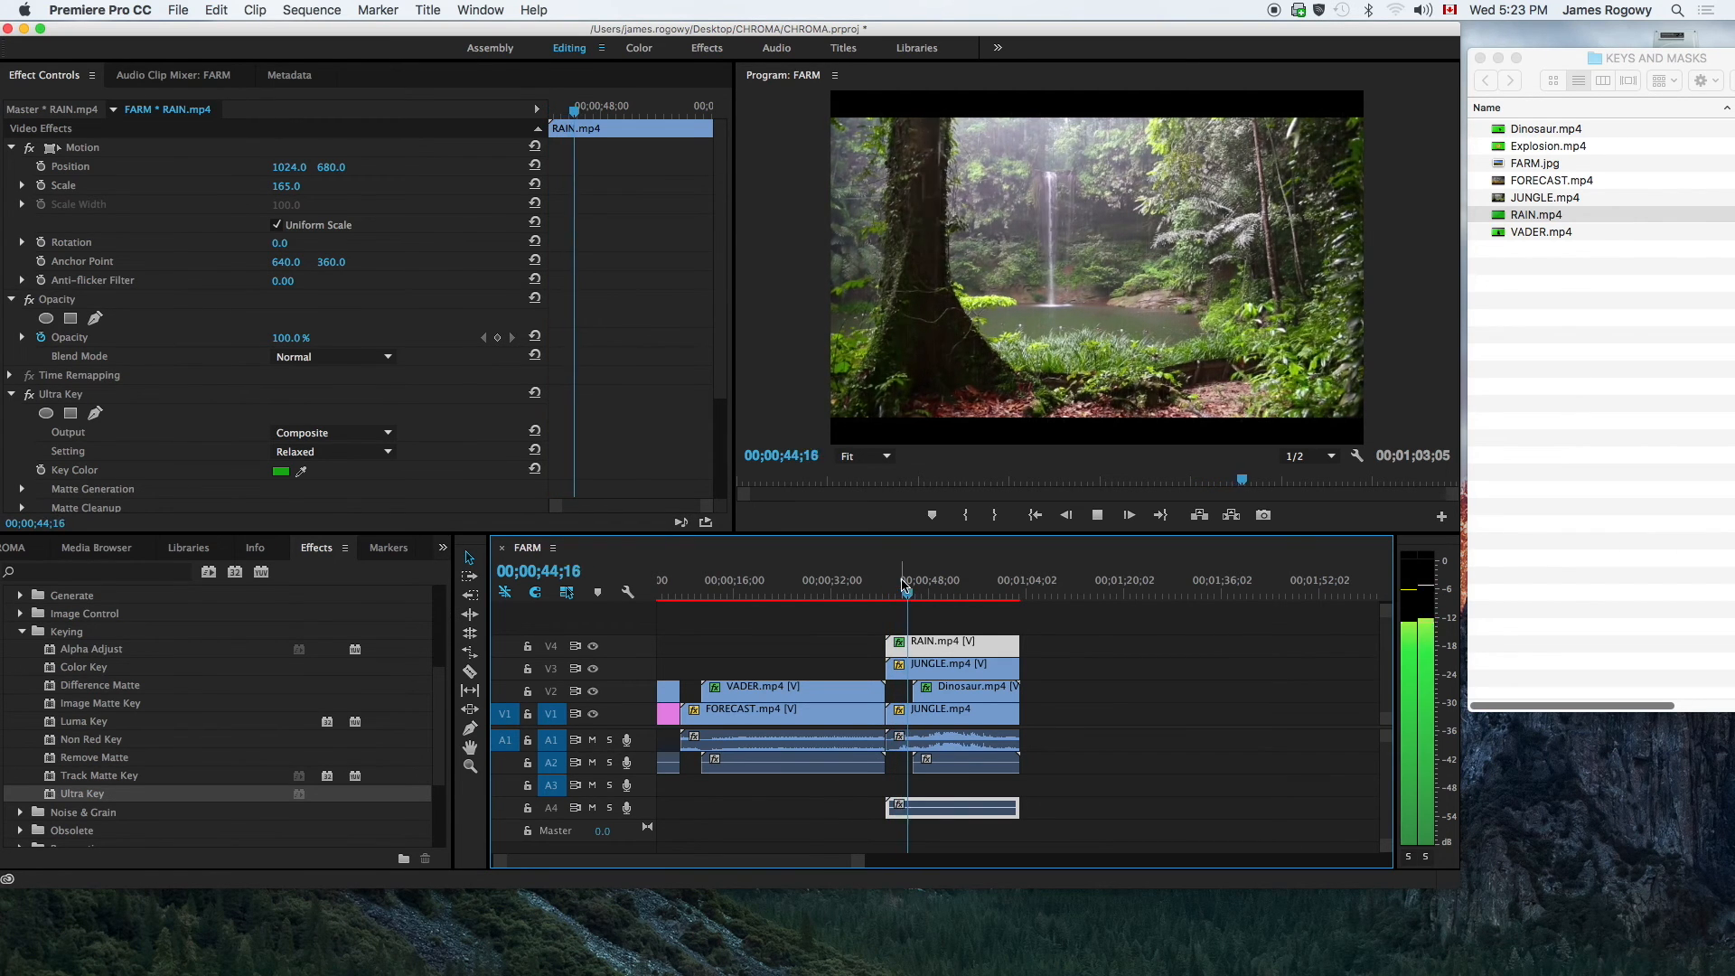
pyautogui.press('space')
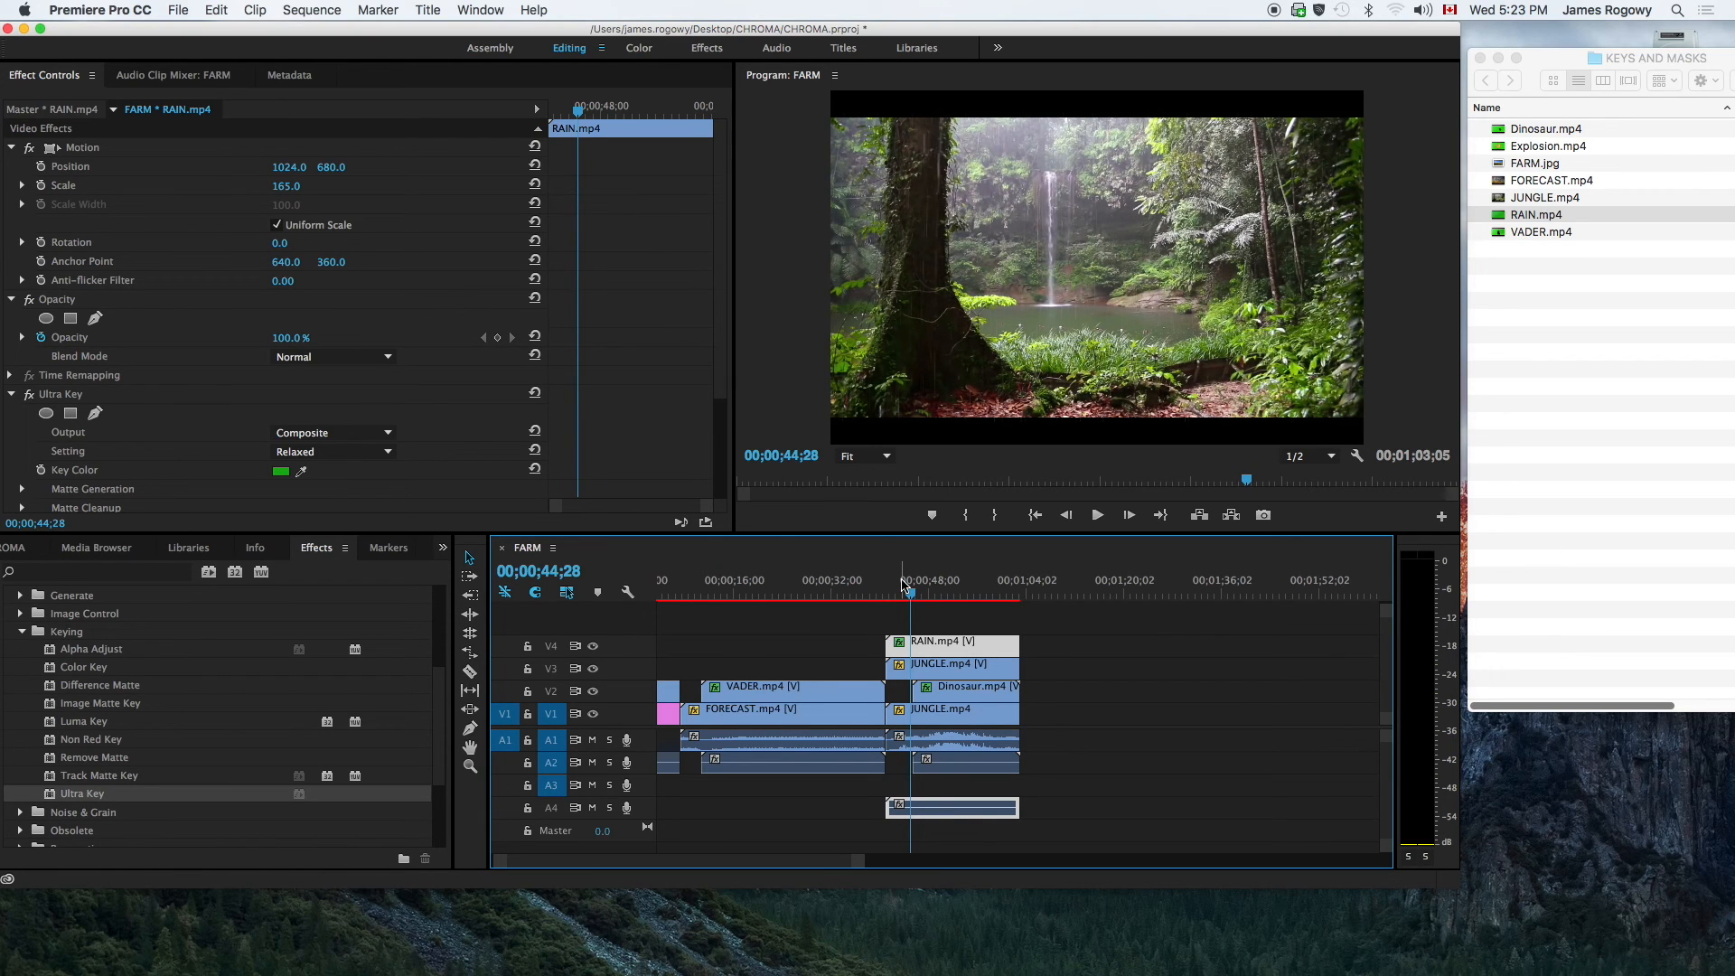
pyautogui.press('space')
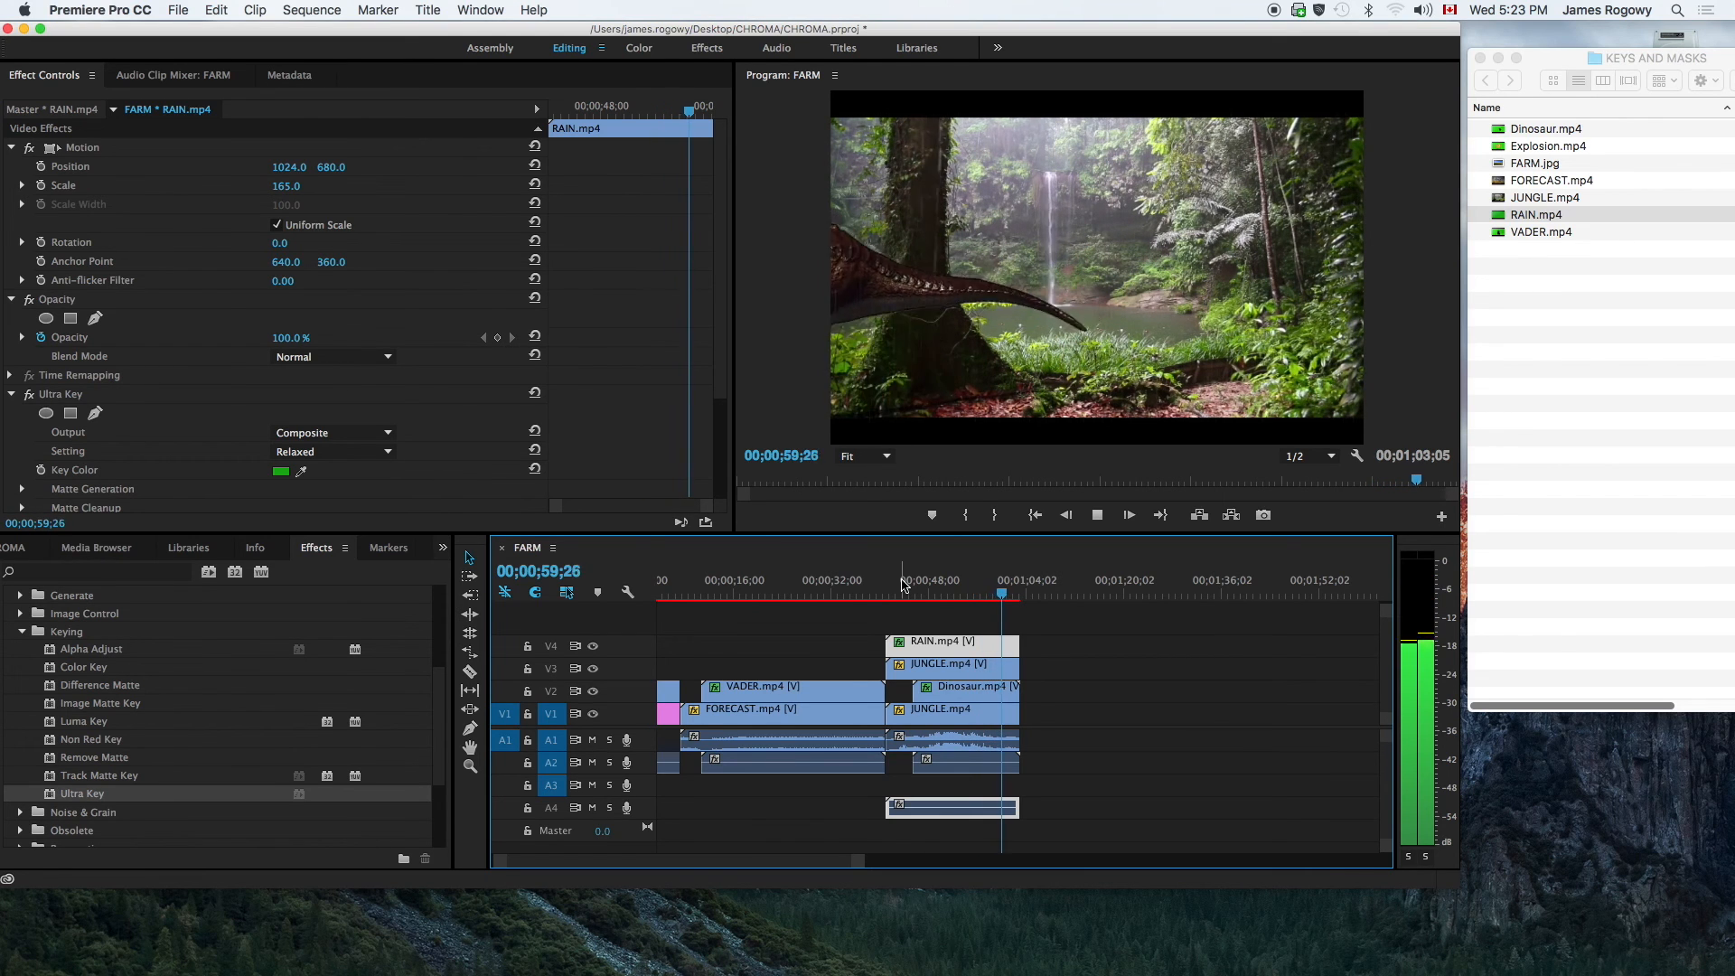
pyautogui.press('space')
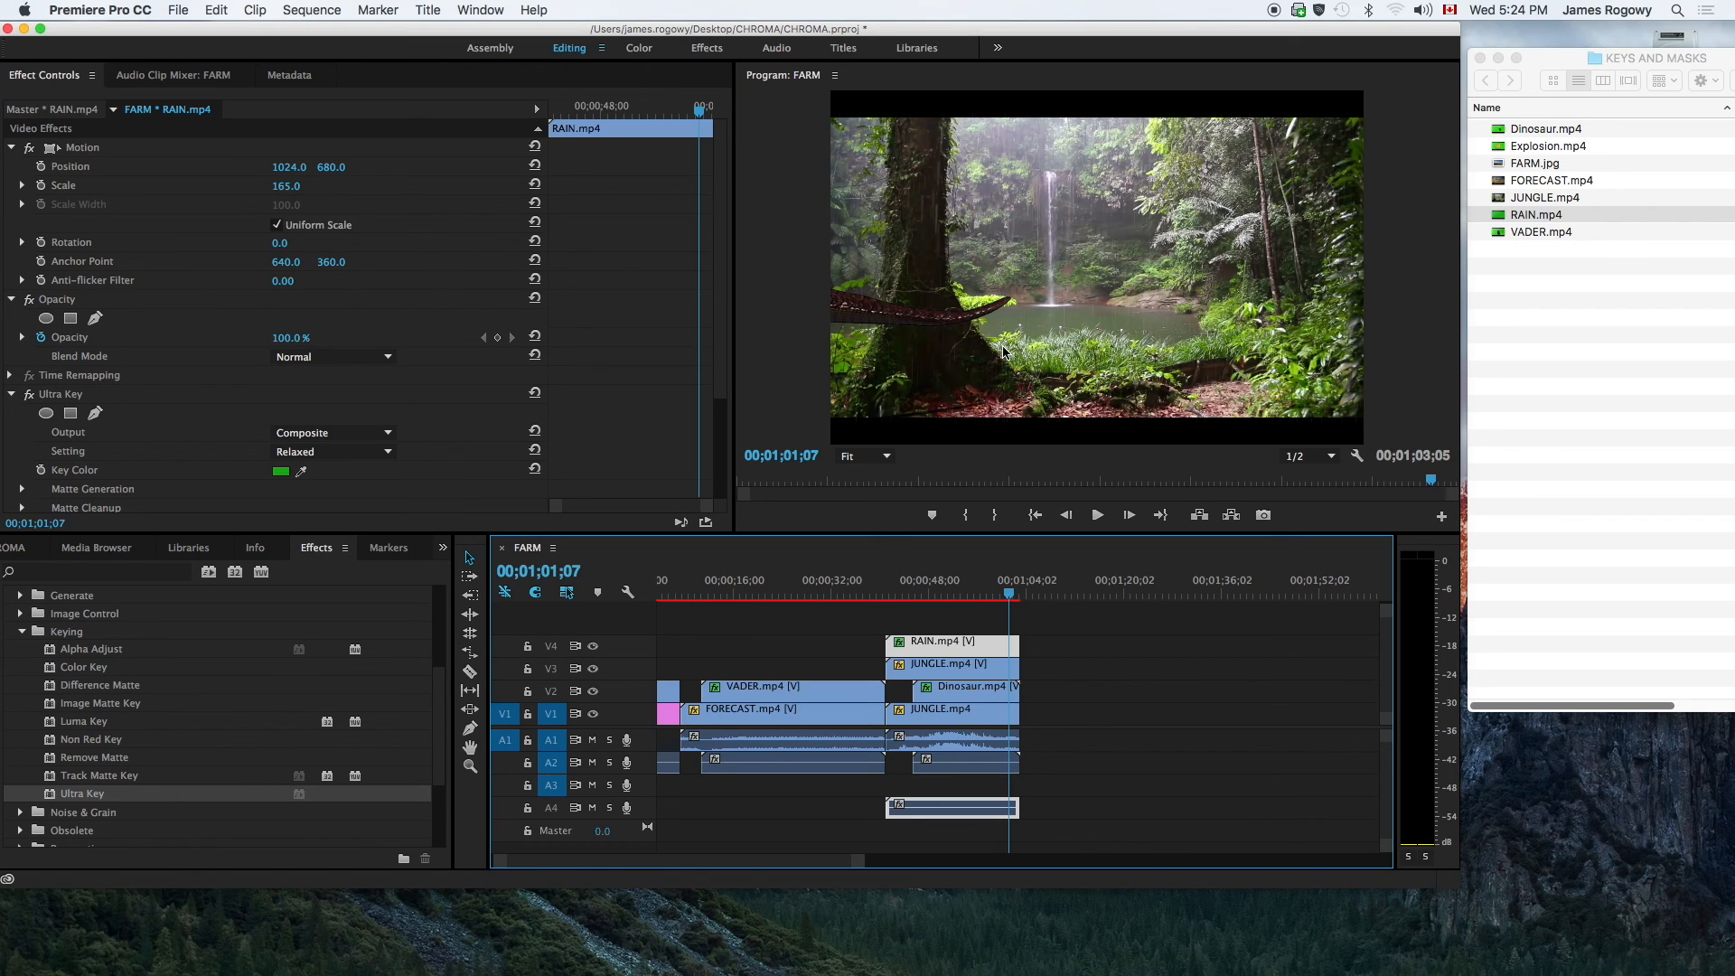
# - Open the media export settings for the FARM sequence
pyautogui.click(181, 11)
pyautogui.moveTo(196, 457)
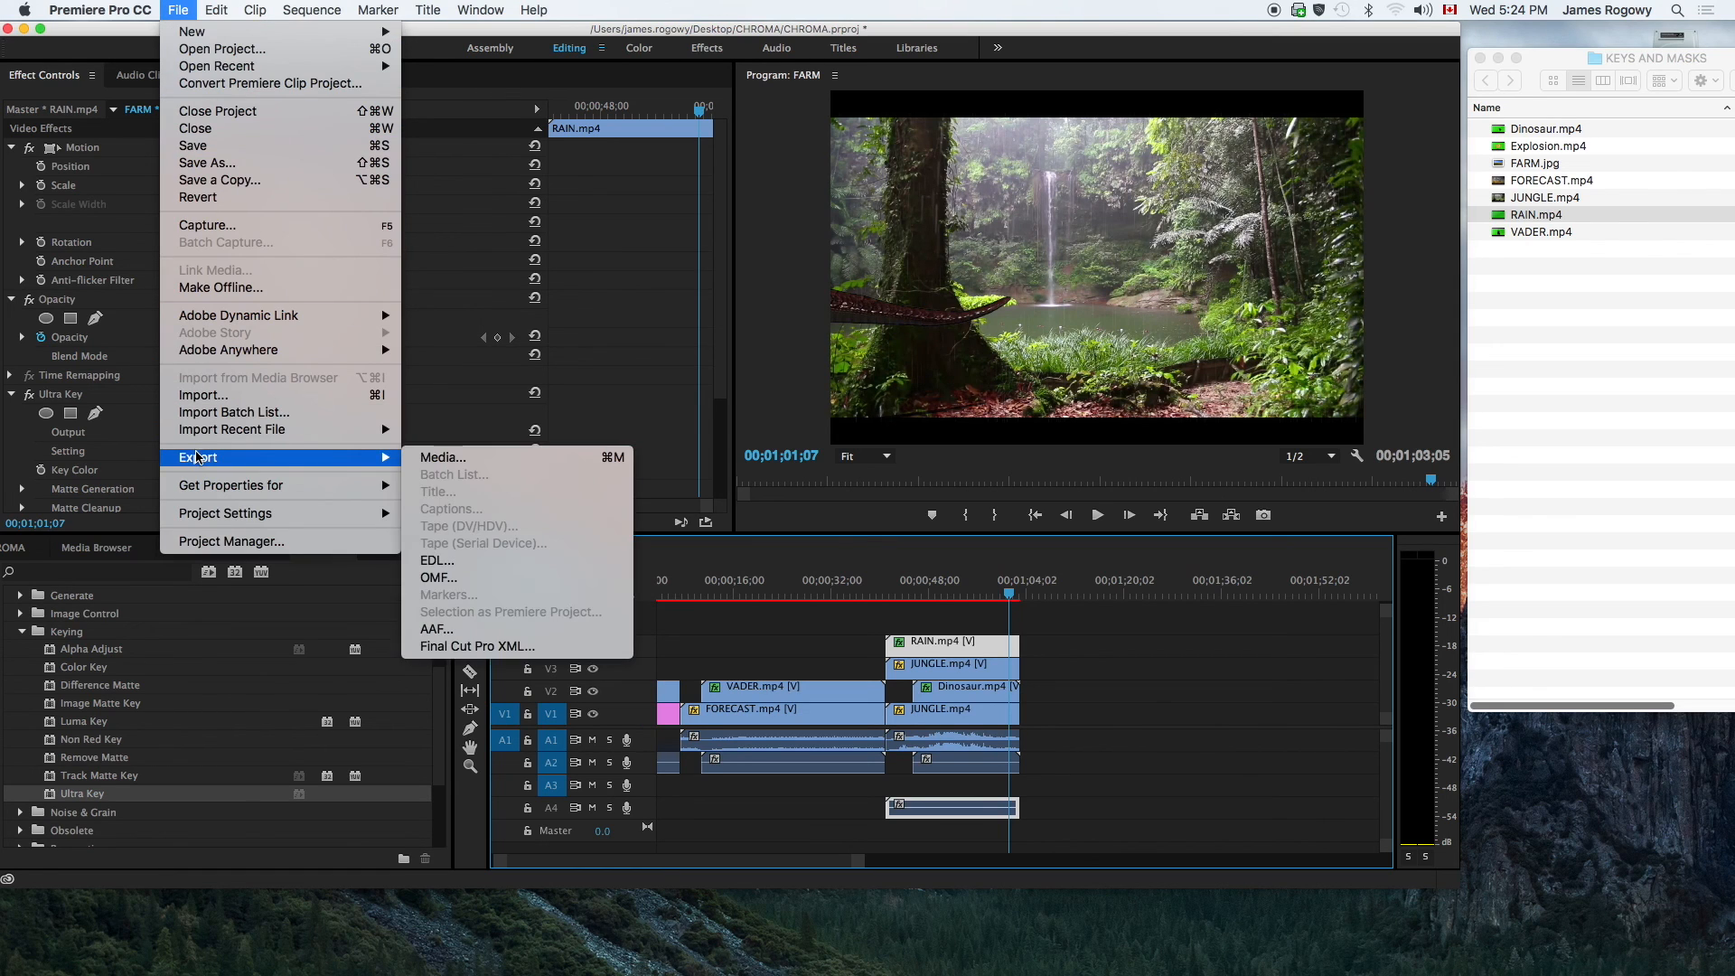
pyautogui.click(449, 459)
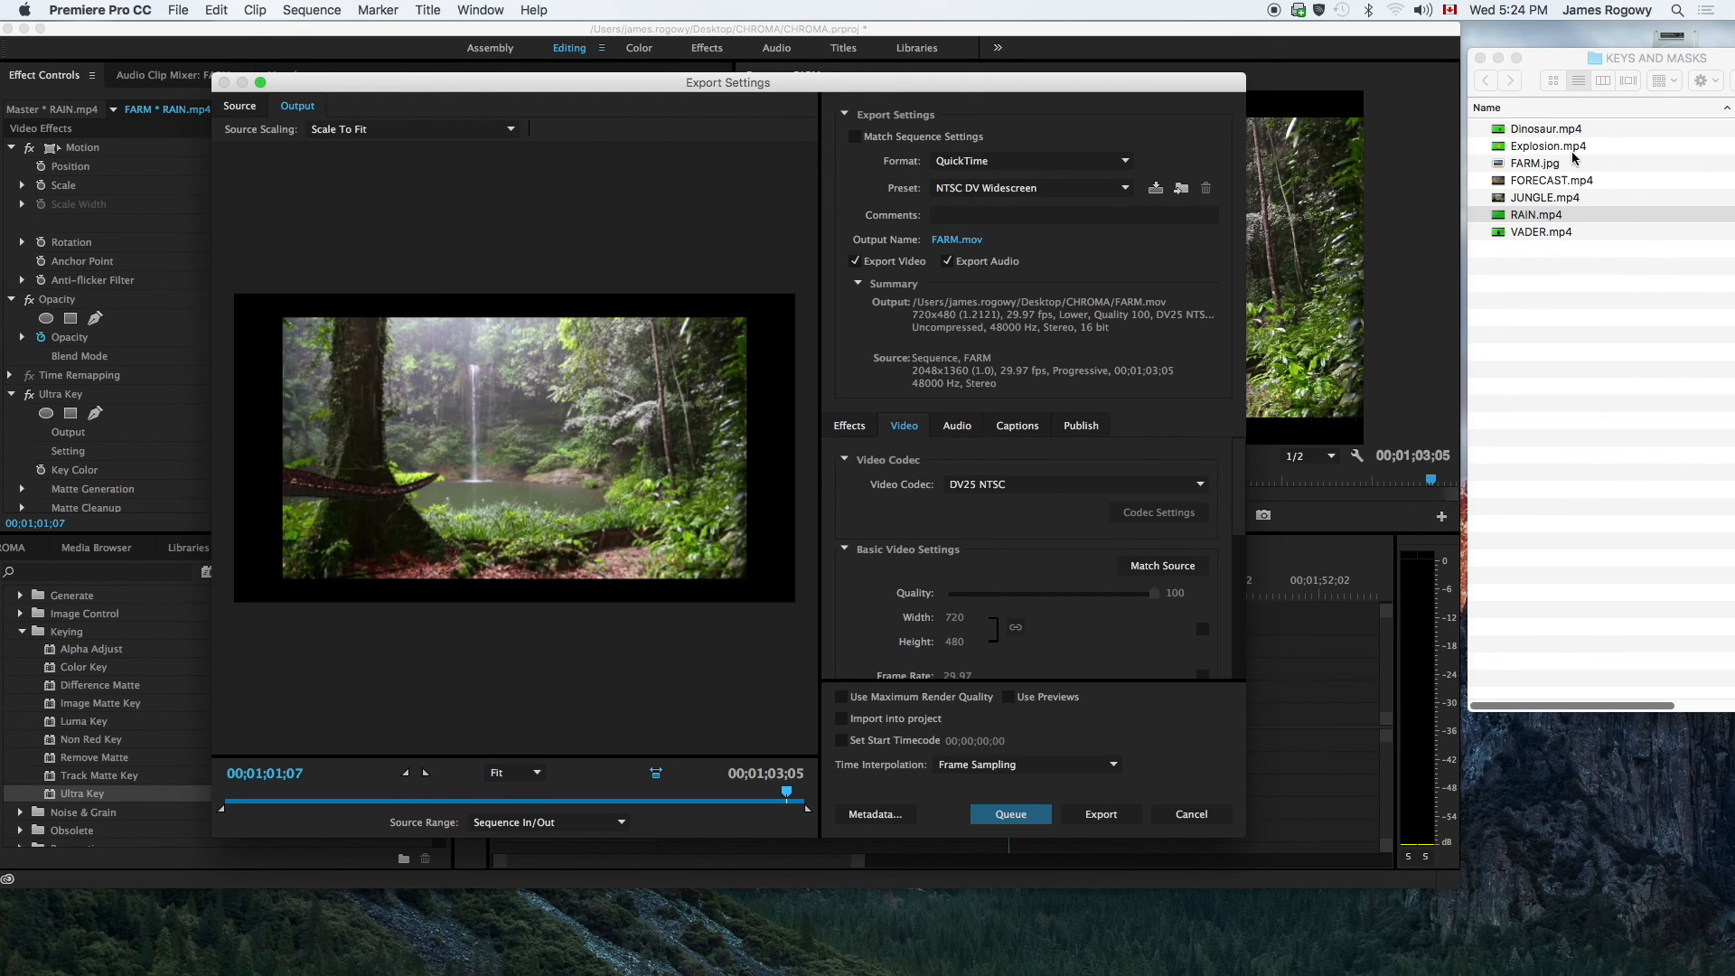
# - Close the KEYS AND MASKS folder window and export the FARM sequence as FARM.mov in QuickTime format with the NTSC DV Widescreen preset
pyautogui.click(1538, 59)
pyautogui.click(1479, 58)
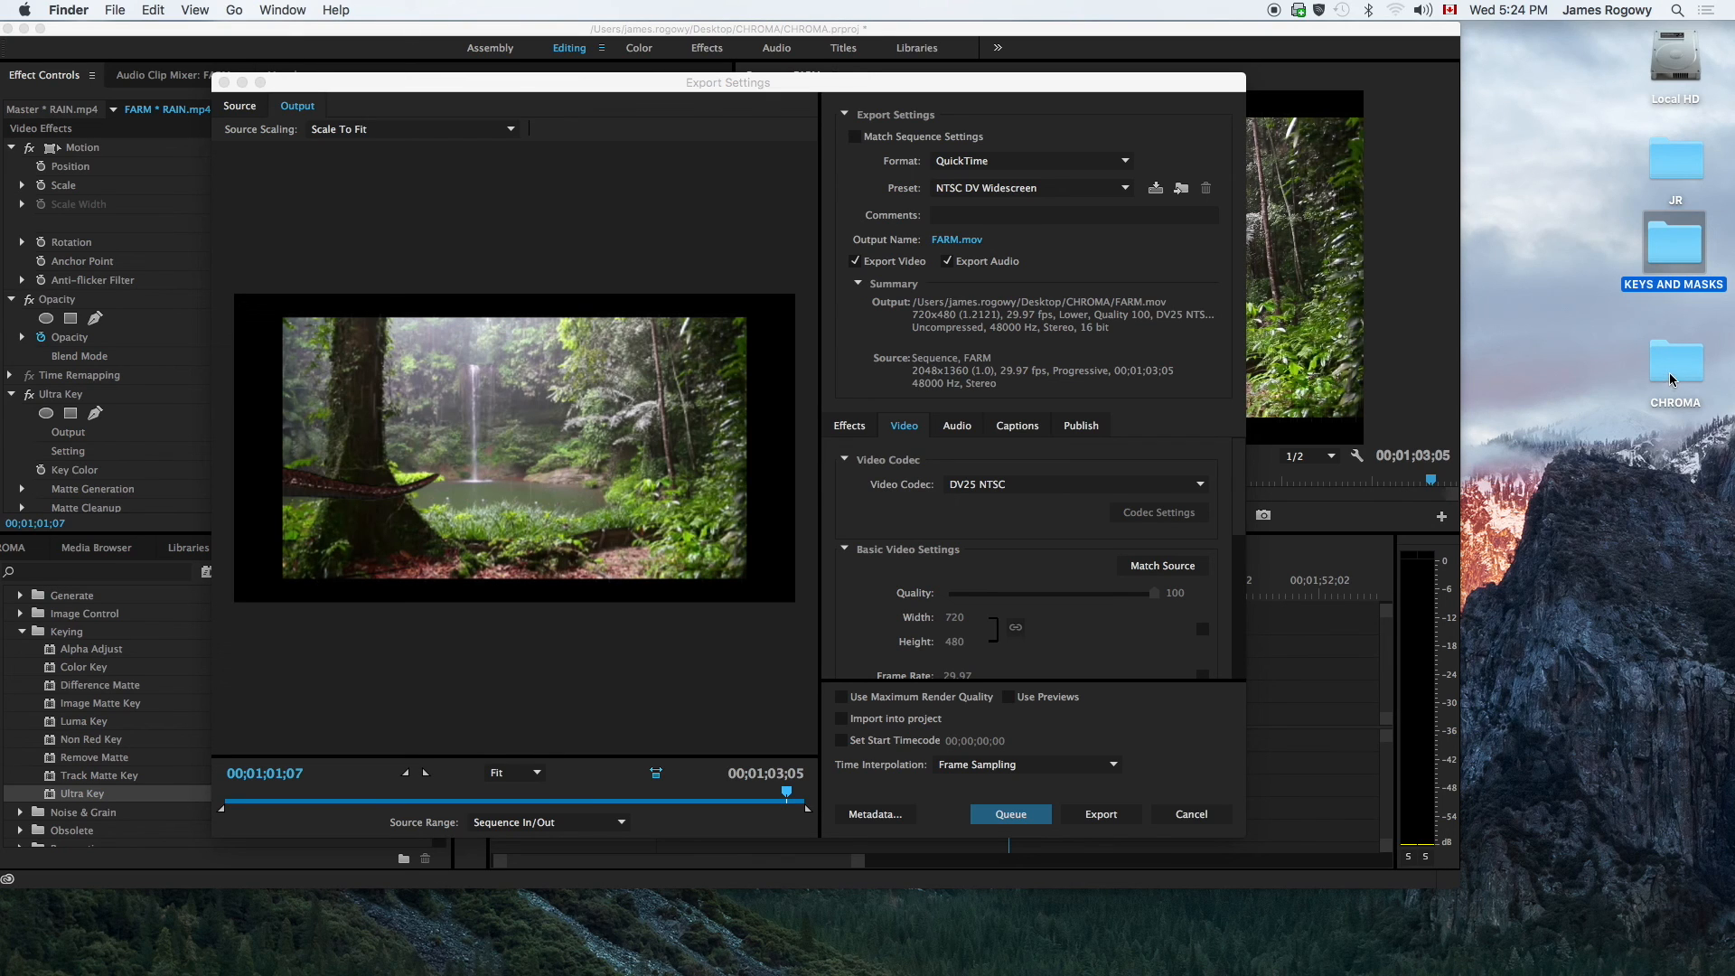
pyautogui.click(772, 90)
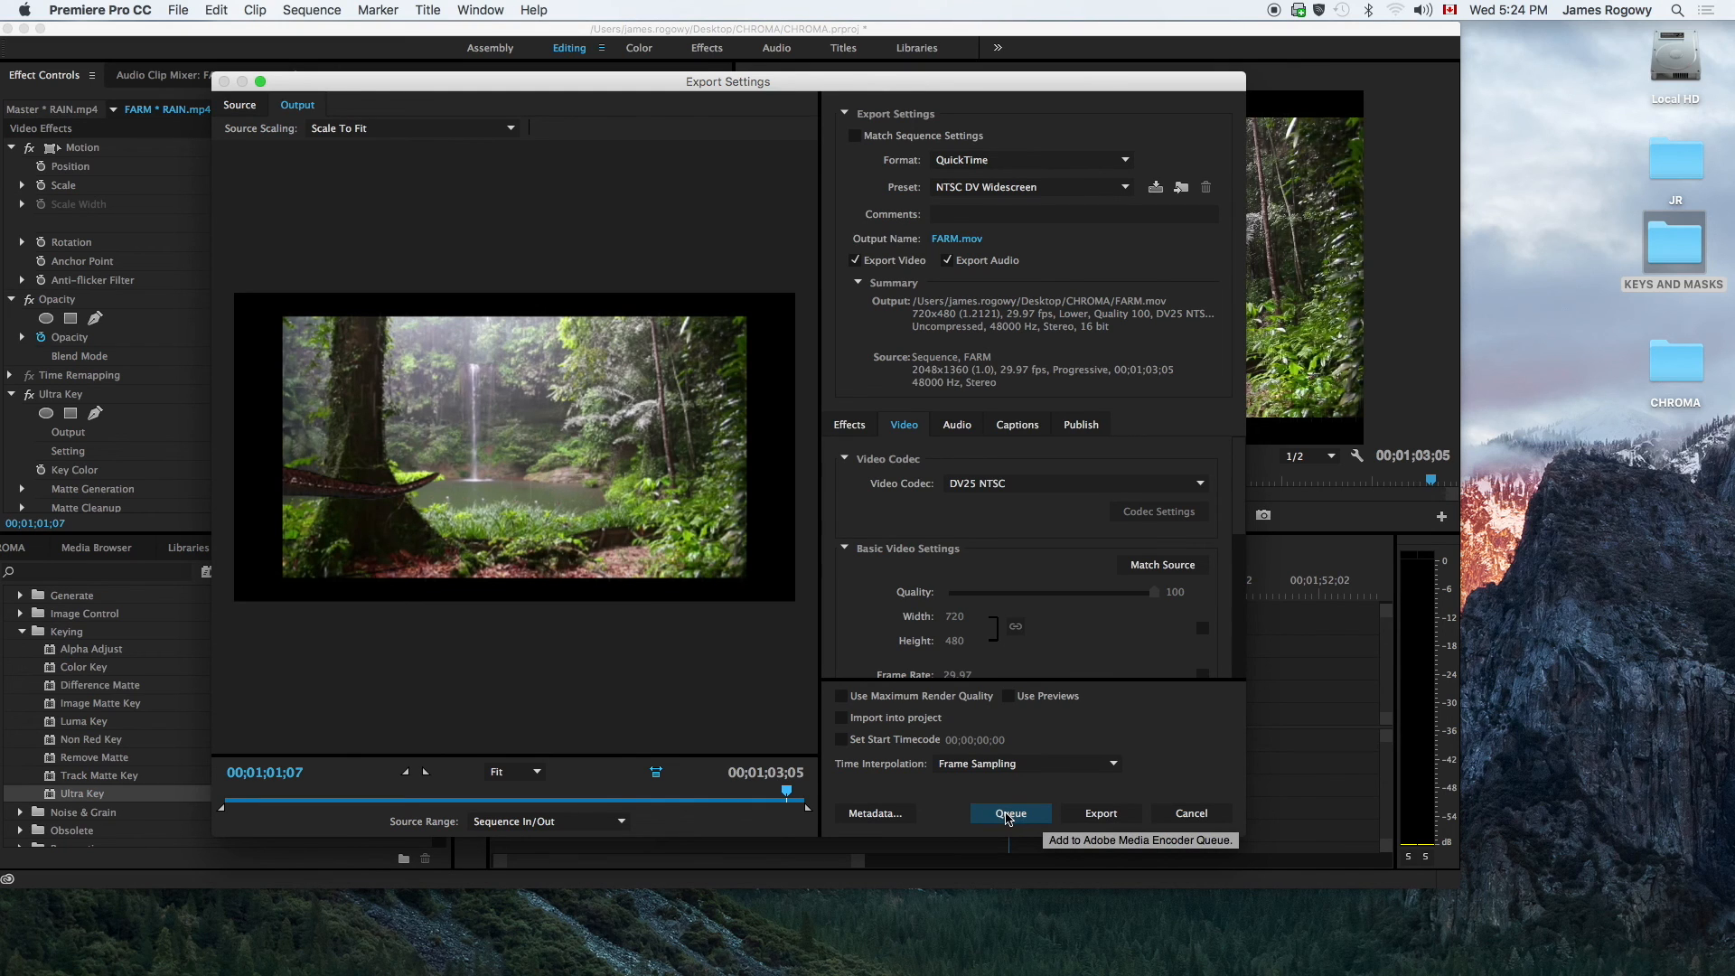
pyautogui.click(1100, 814)
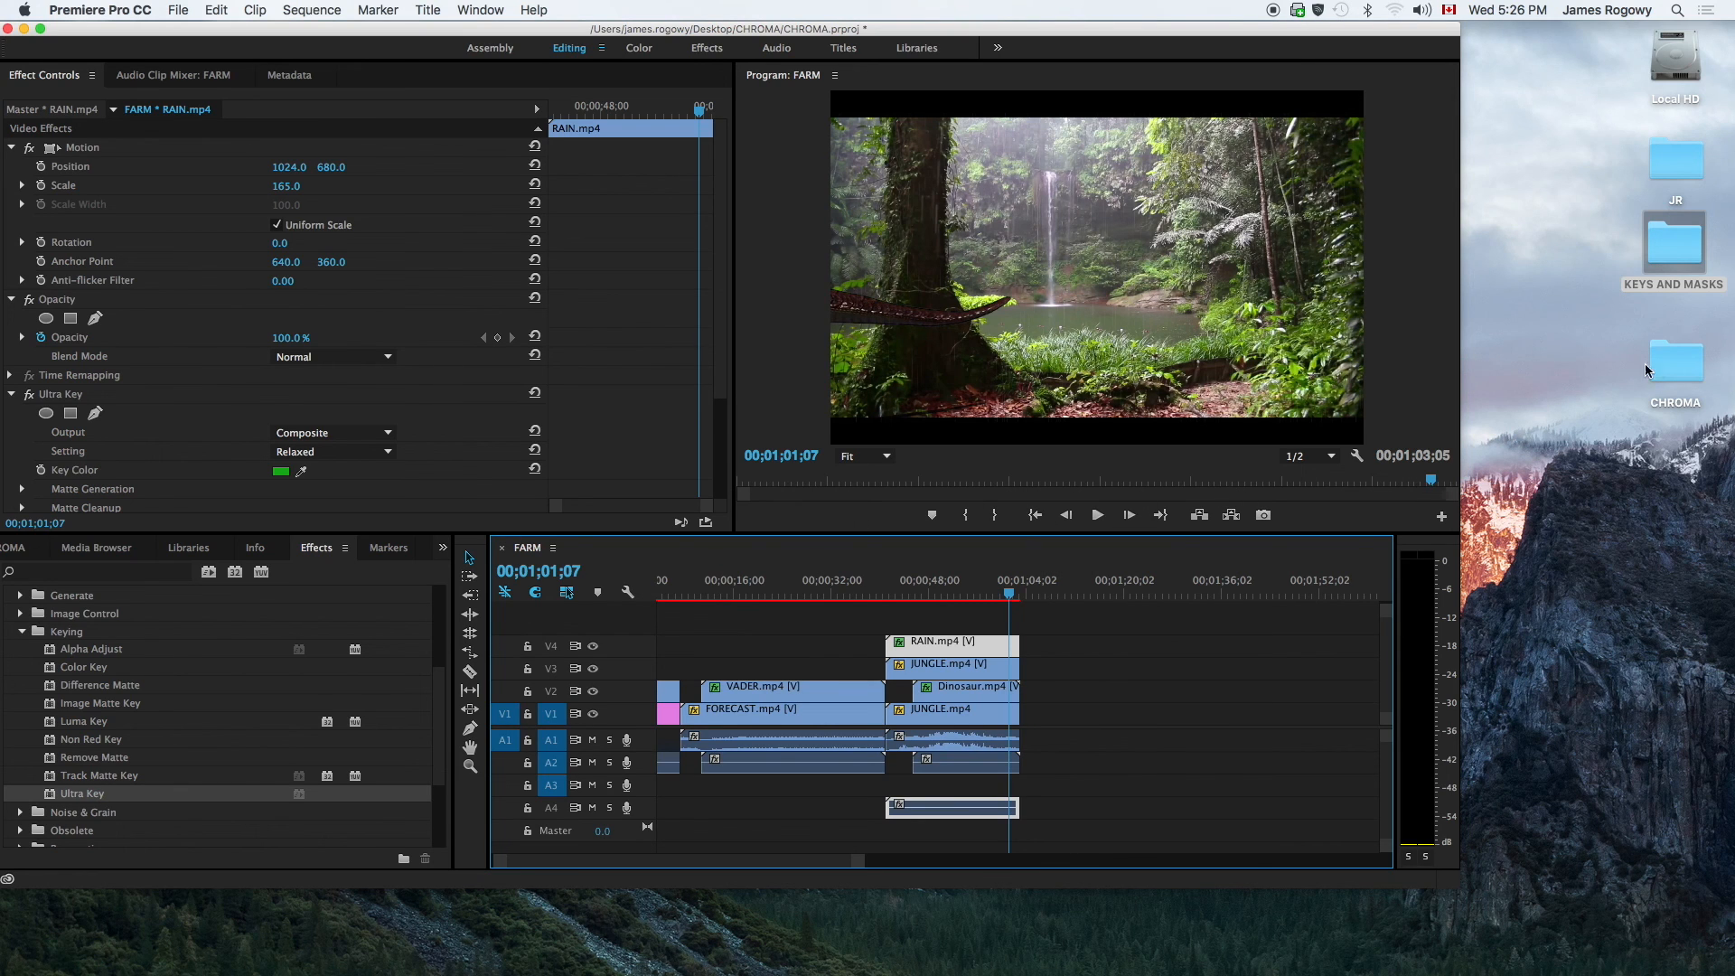
# - Open the CHROMA folder on the desktop, preview the exported FARM.mov full screen, and close the preview and the folder window
pyautogui.doubleClick(1673, 367)
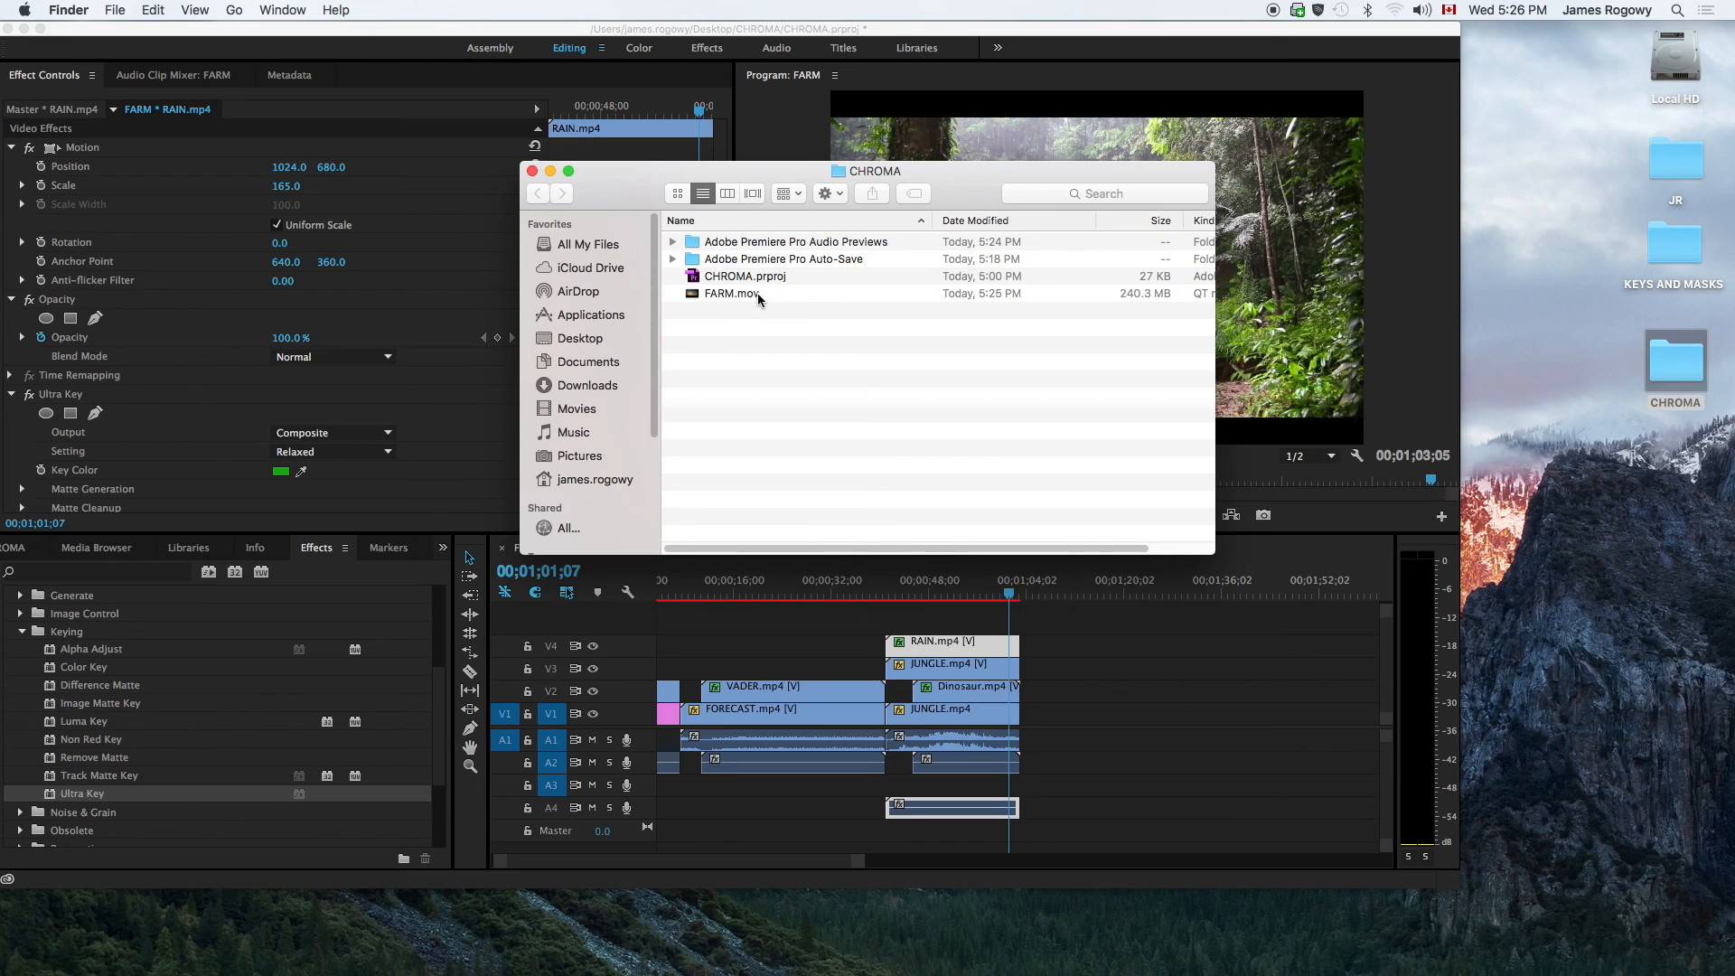
pyautogui.click(719, 293)
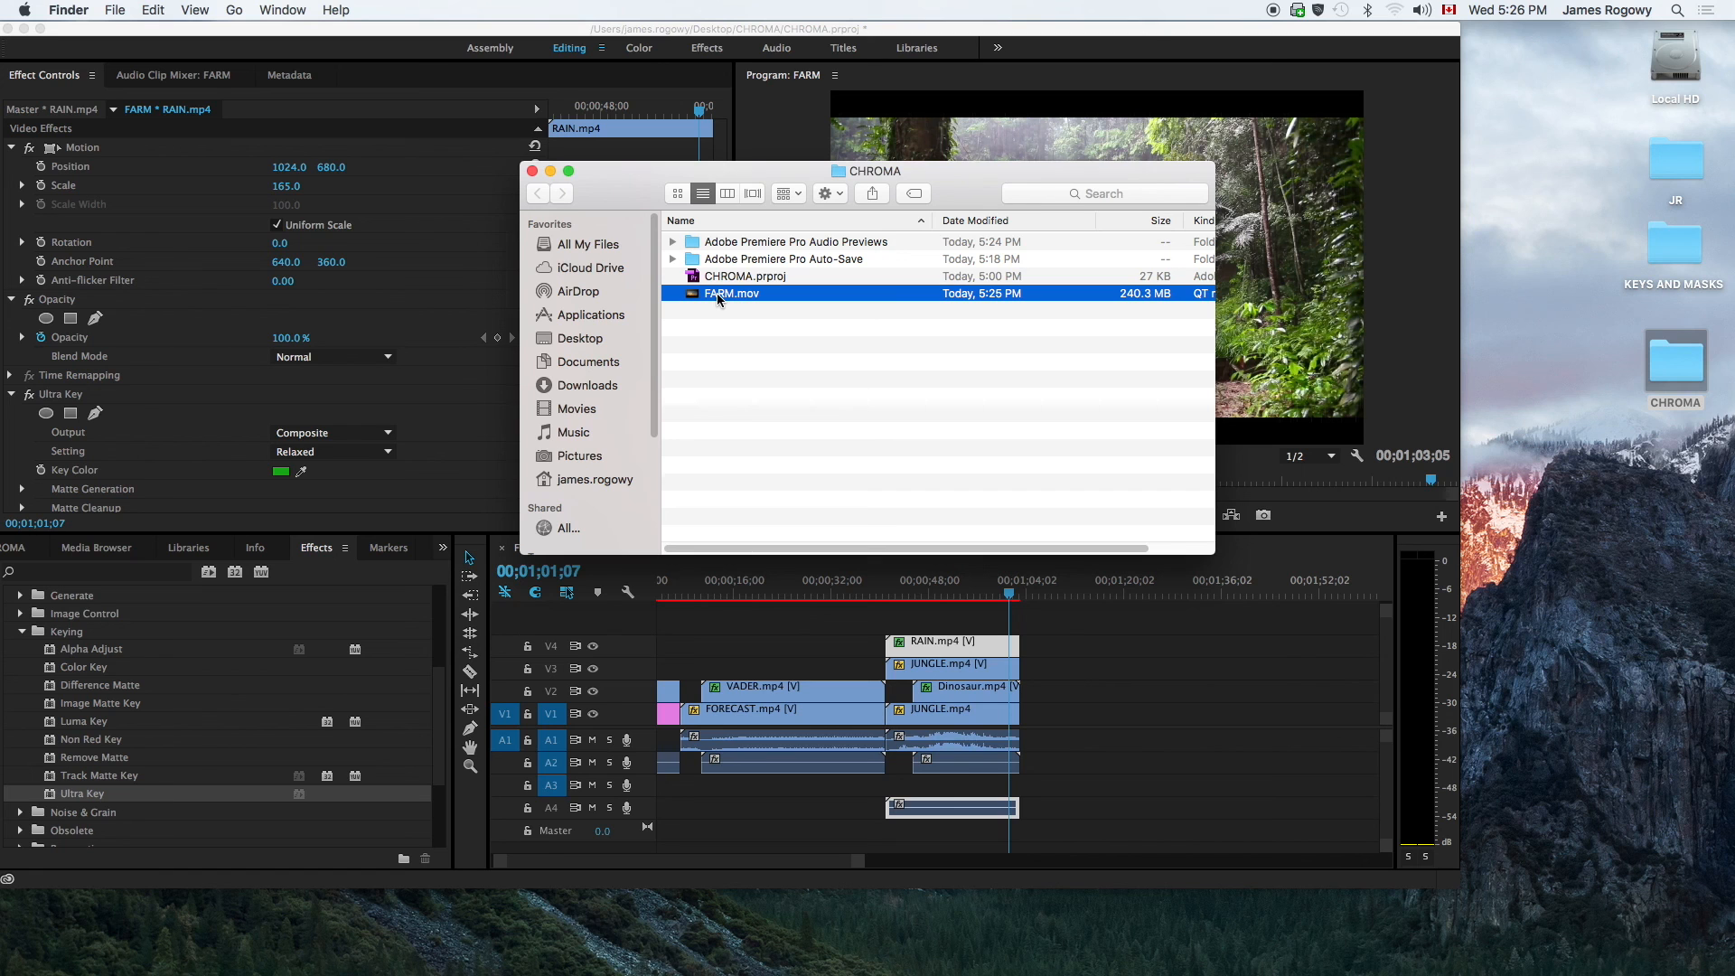
pyautogui.hotkey('alt', 'space')
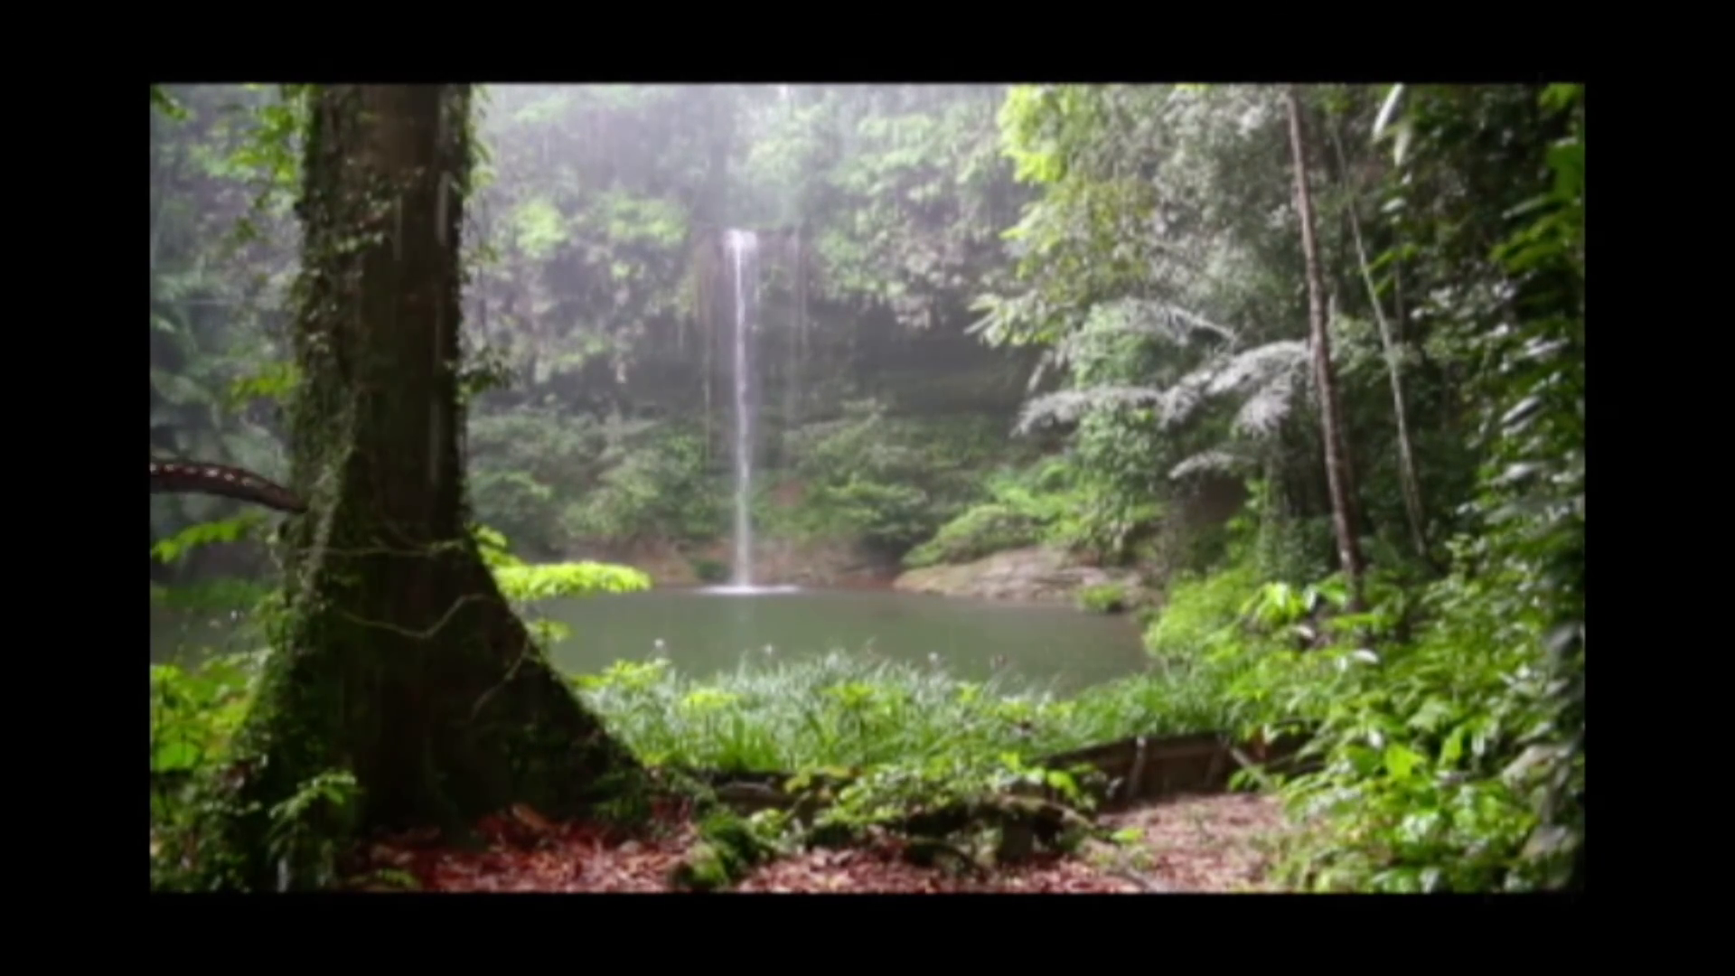
pyautogui.press('Escape')
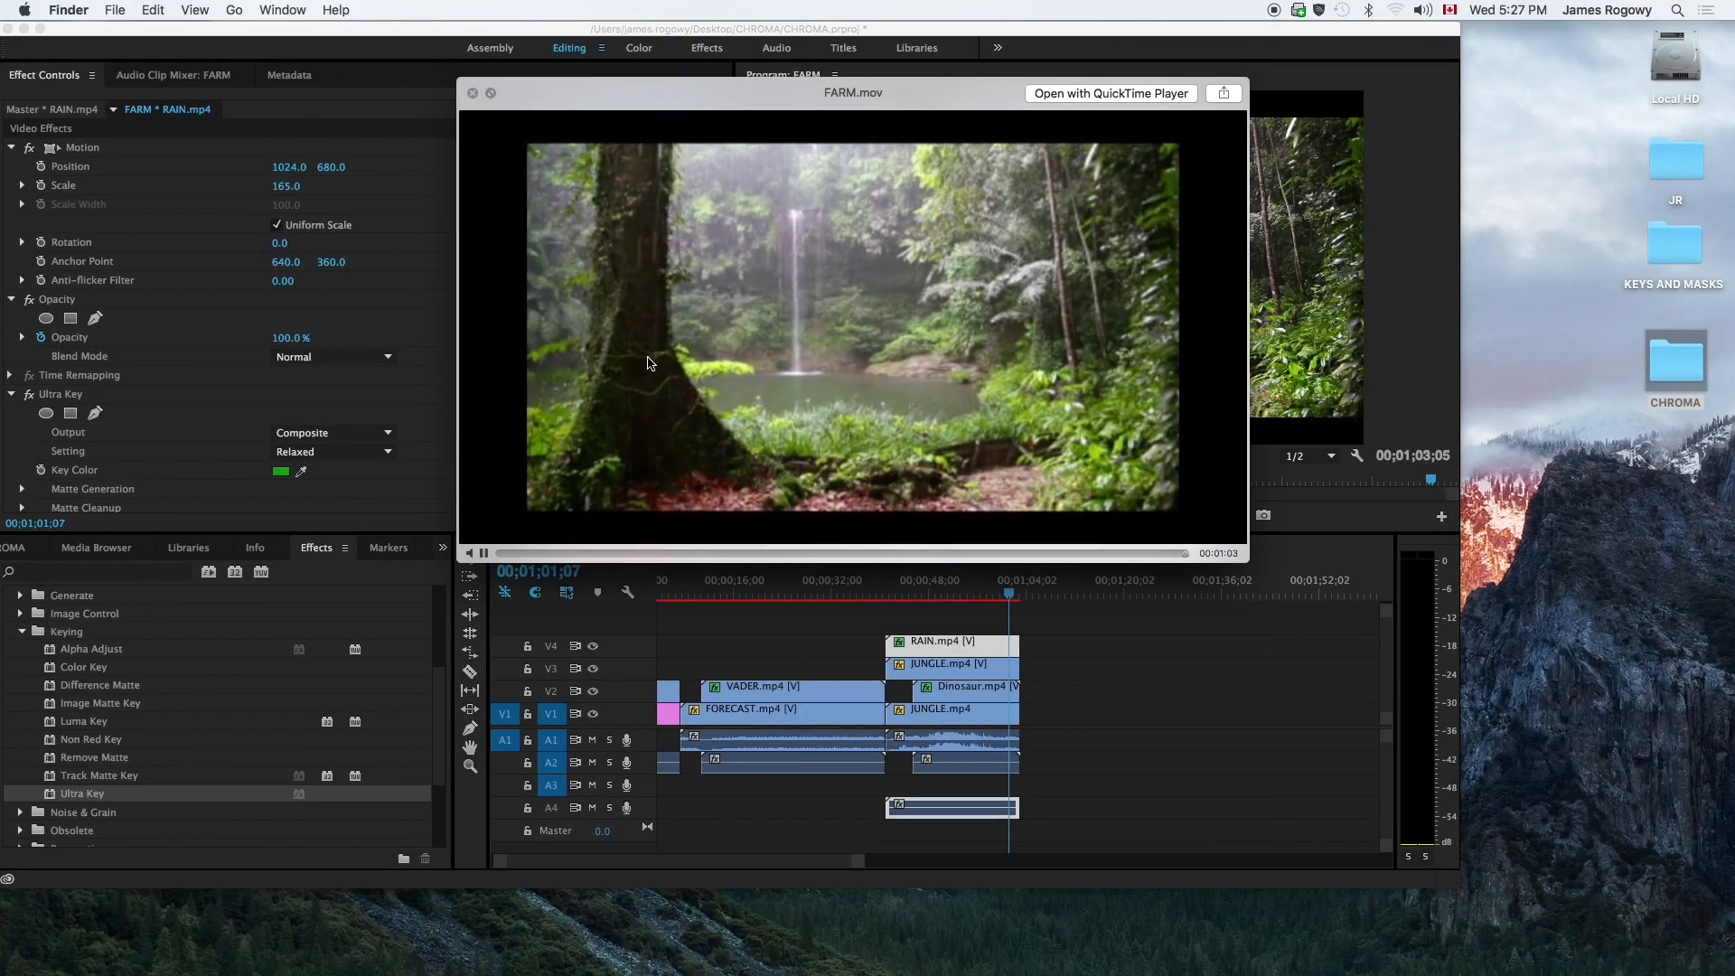
pyautogui.click(470, 93)
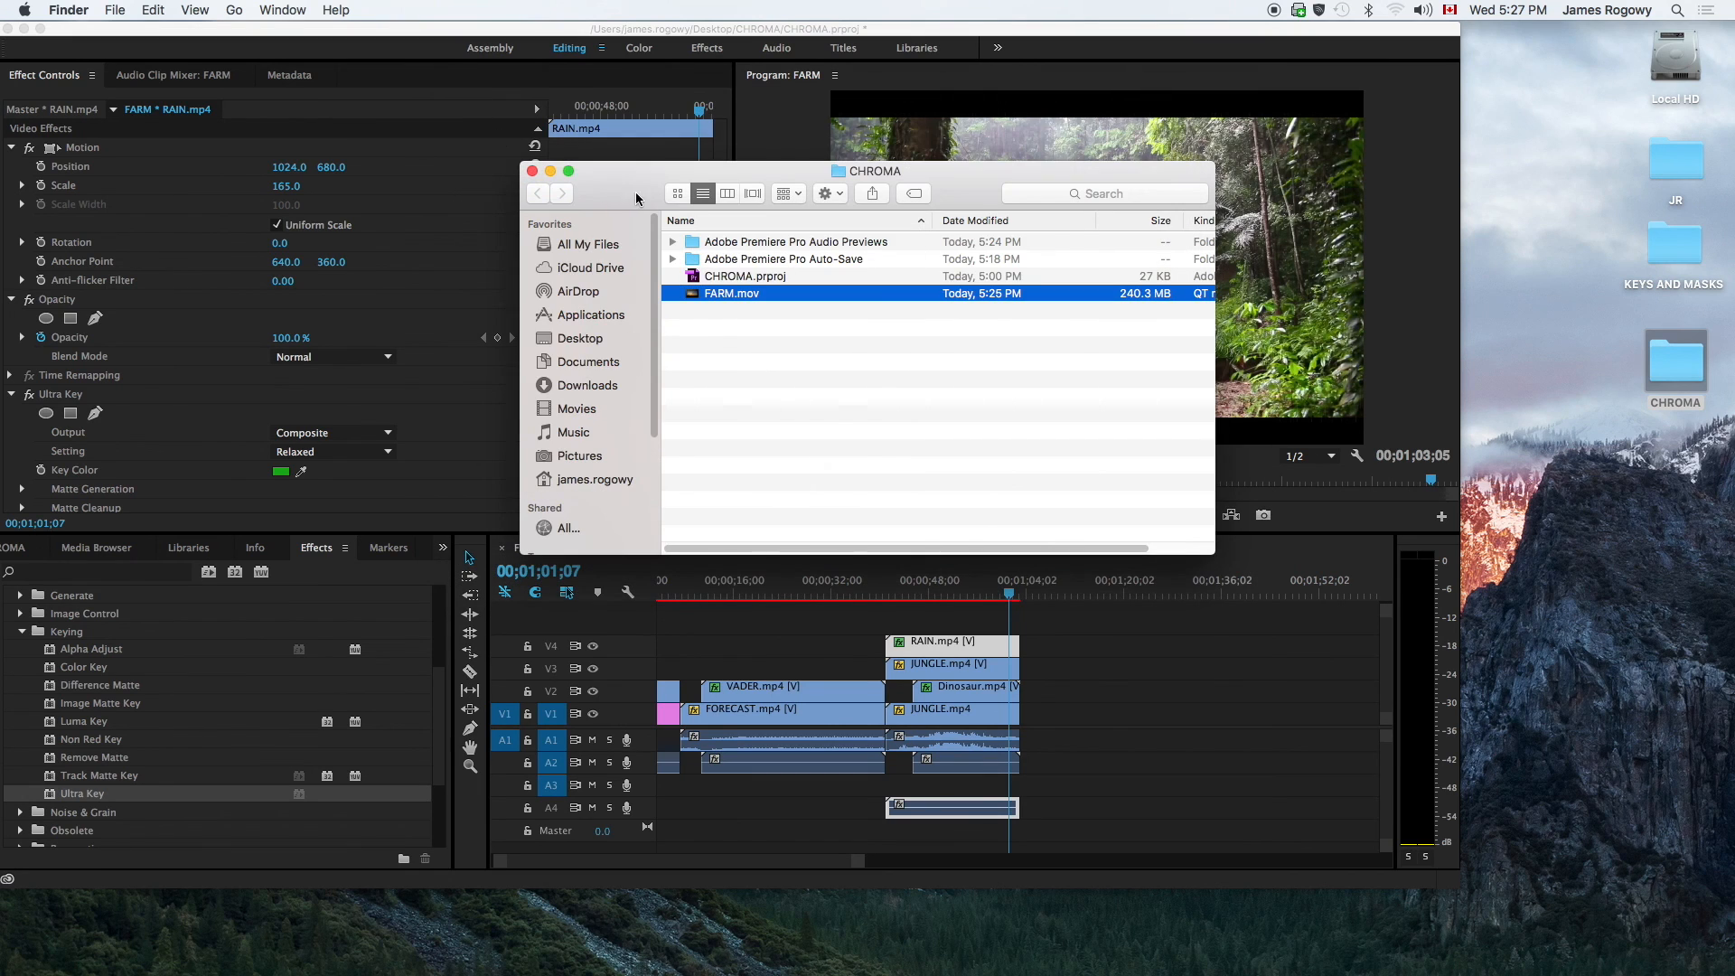
pyautogui.click(533, 172)
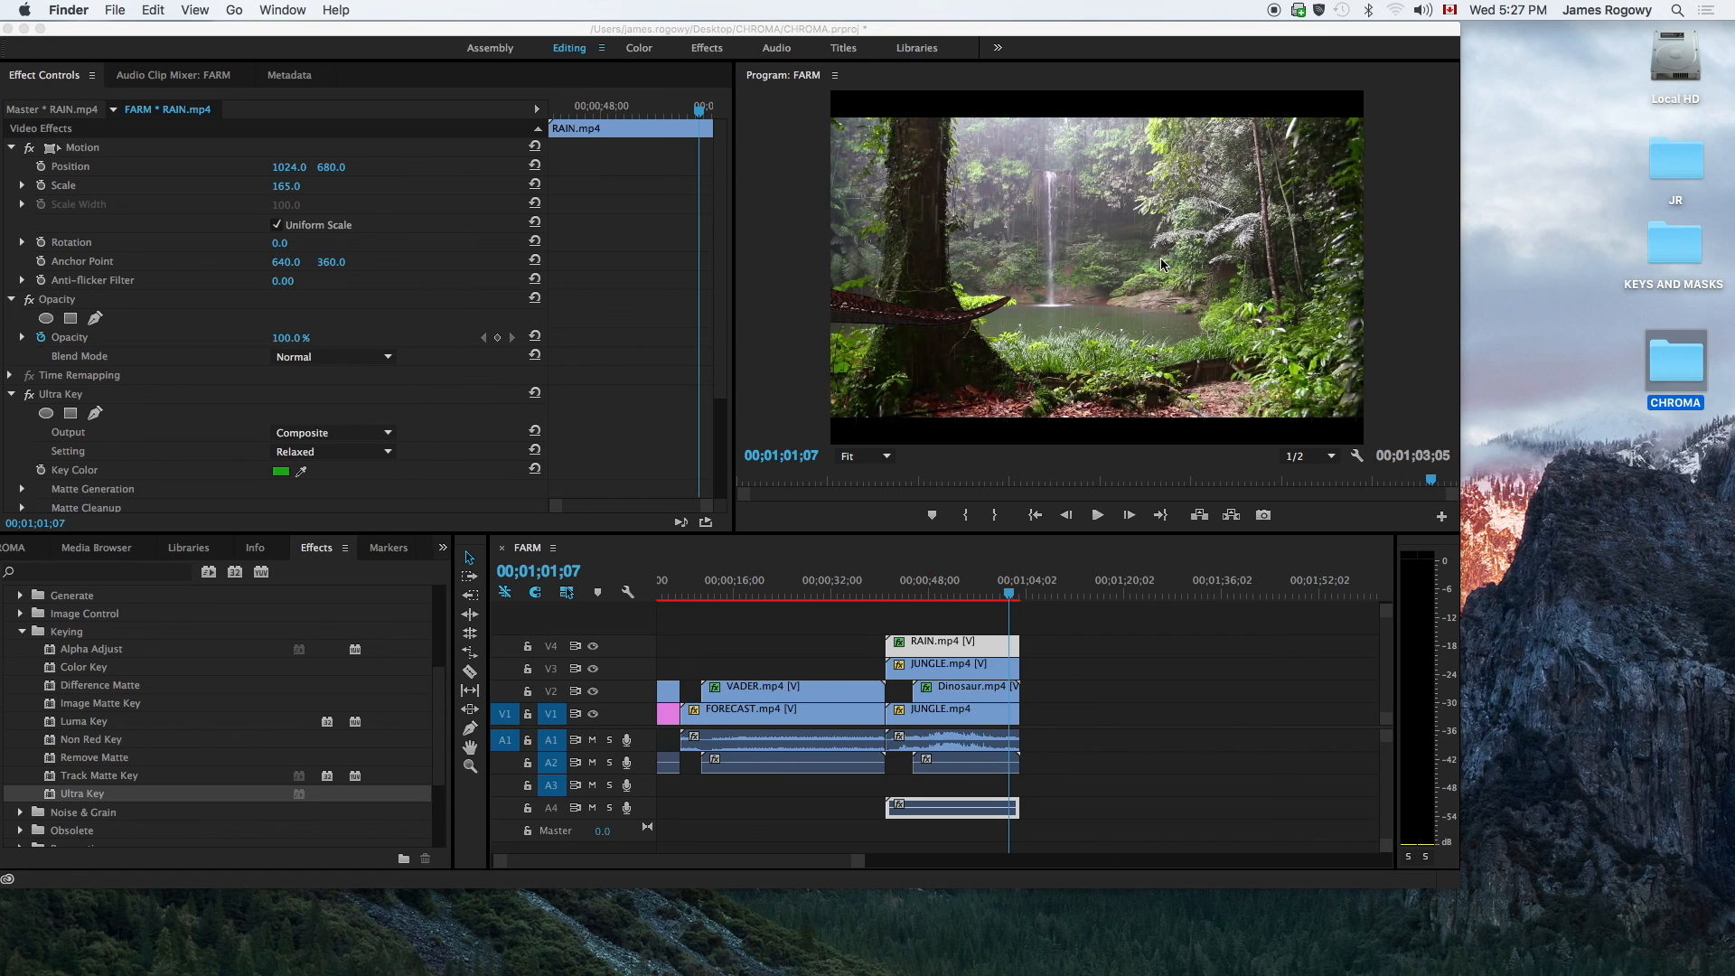
# - Return to the FARM sequence in Premiere Pro and move the playhead back to about 00;00;01;19 over the explosion clip
pyautogui.hscroll(-1, 727, 643)
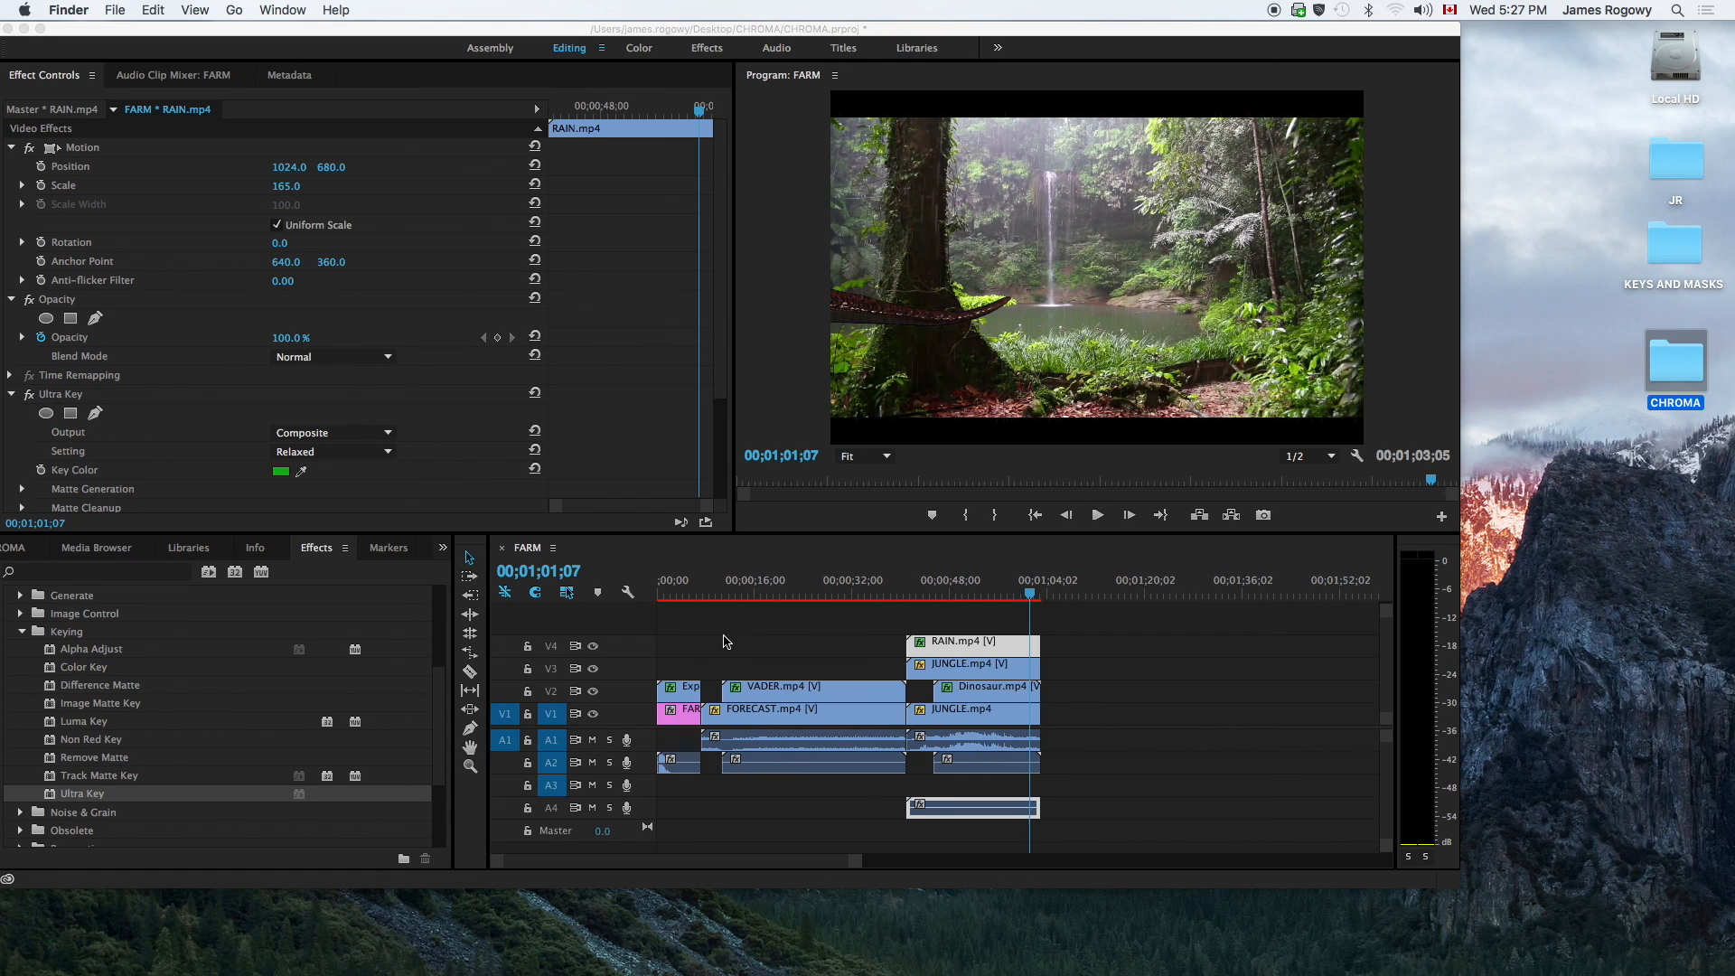
pyautogui.click(680, 591)
pyautogui.click(669, 591)
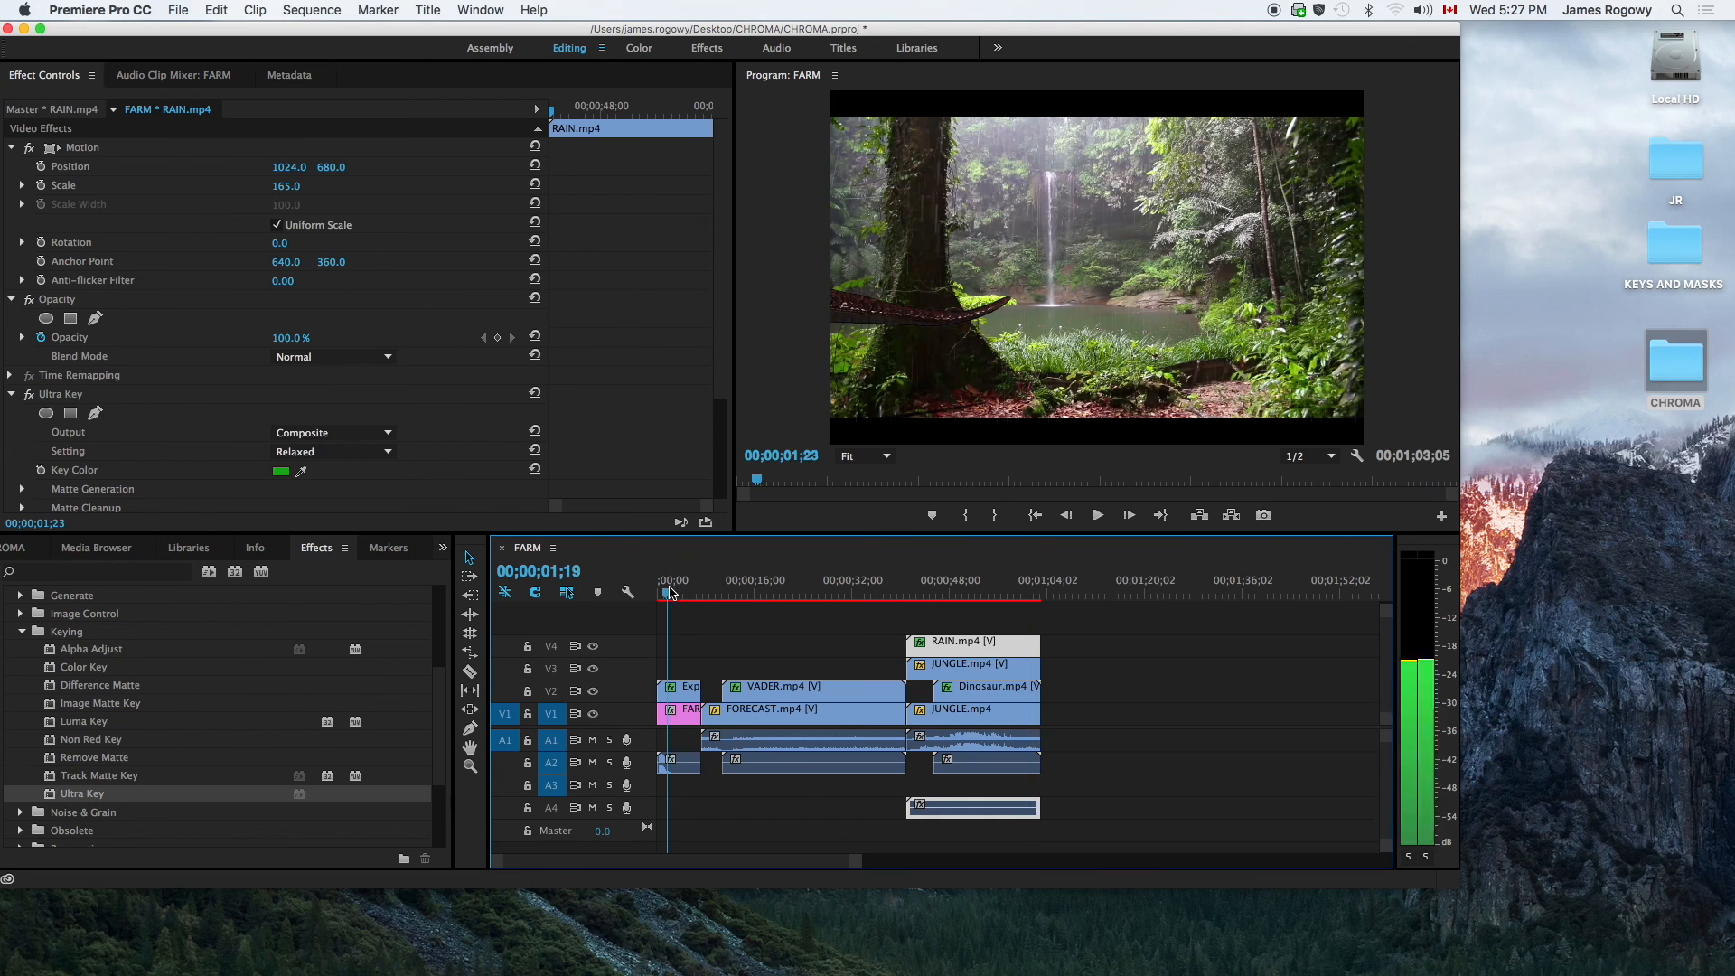